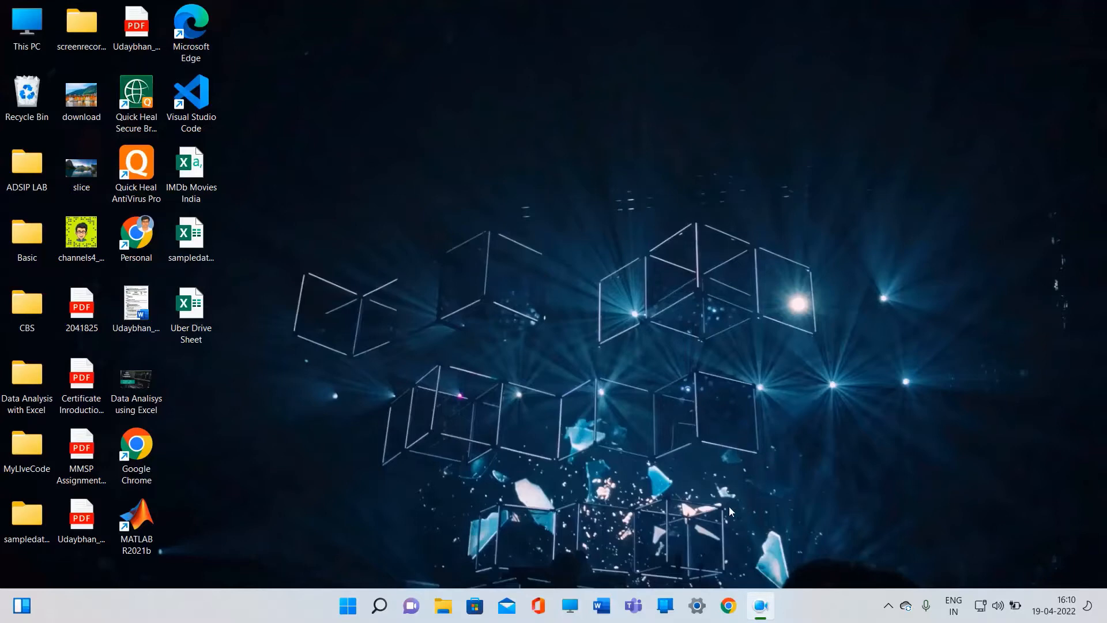
Launch Excel from the Start menu and maximize its window
left_click(349, 603)
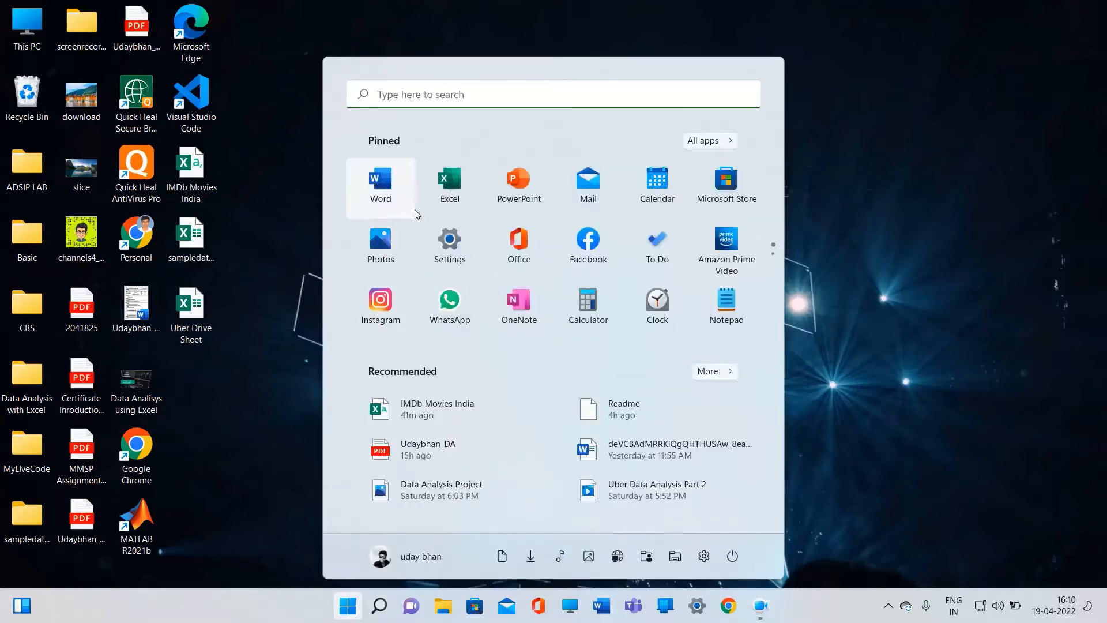
left_click(429, 205)
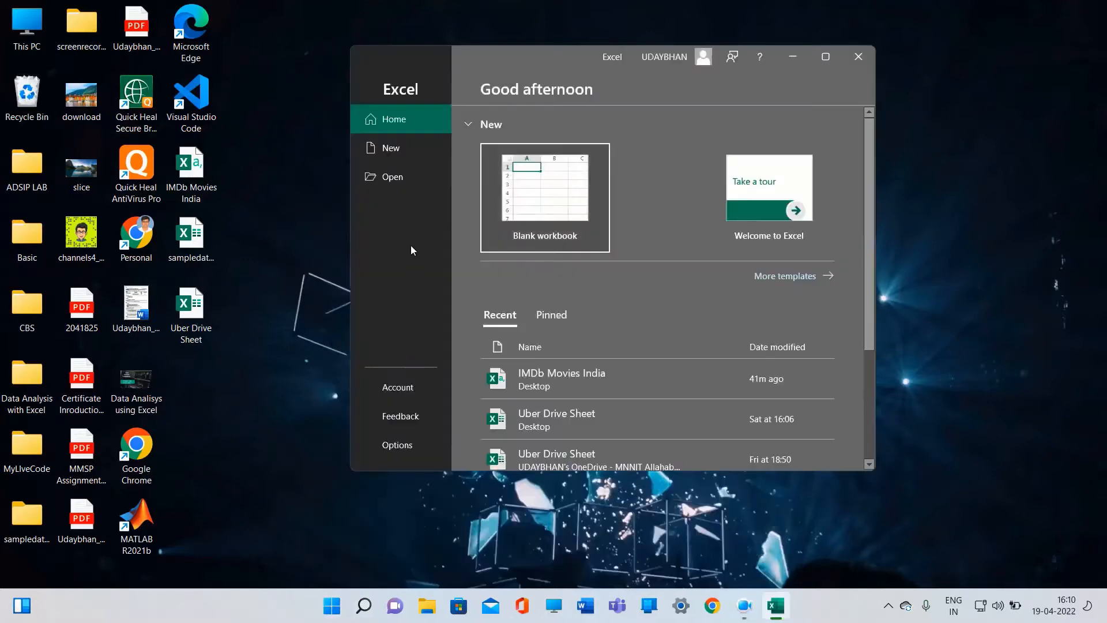
left_click(819, 60)
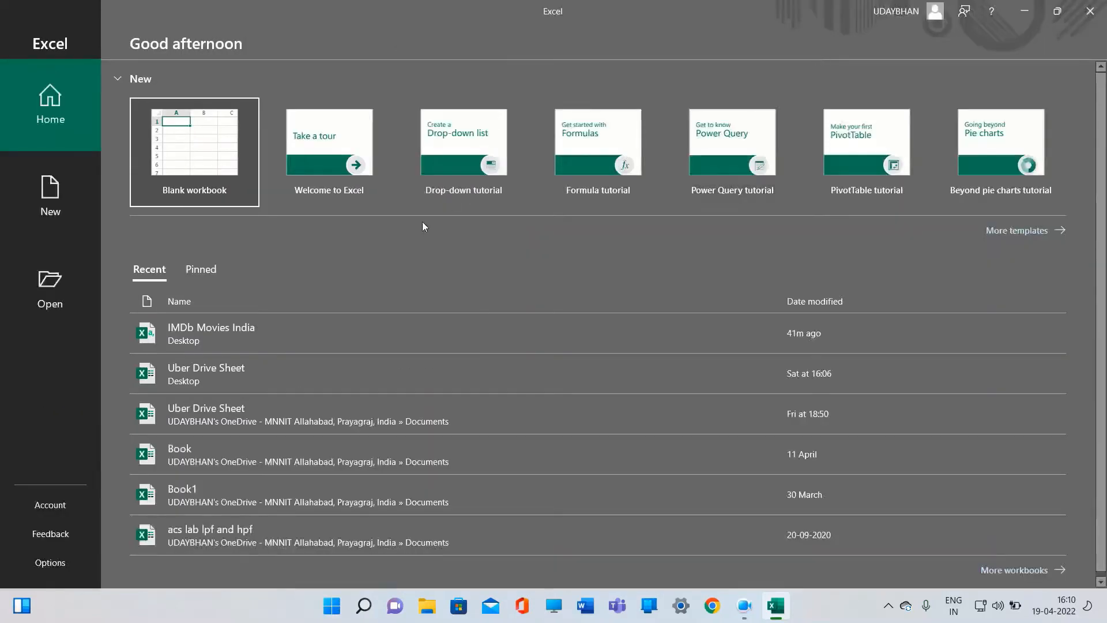
left_click(168, 244)
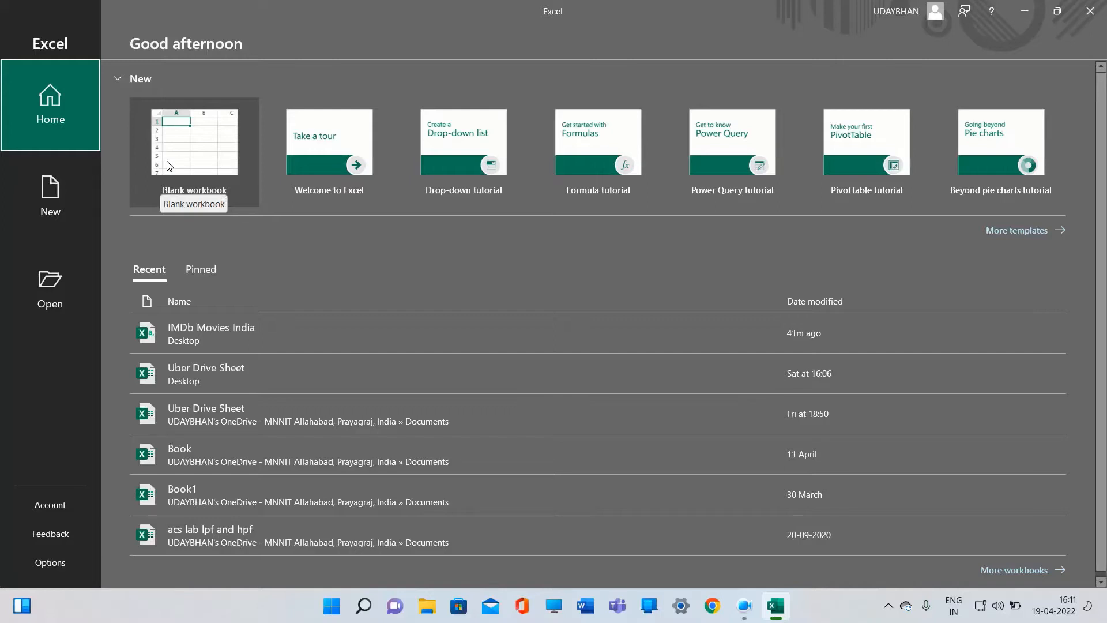
left_click(57, 286)
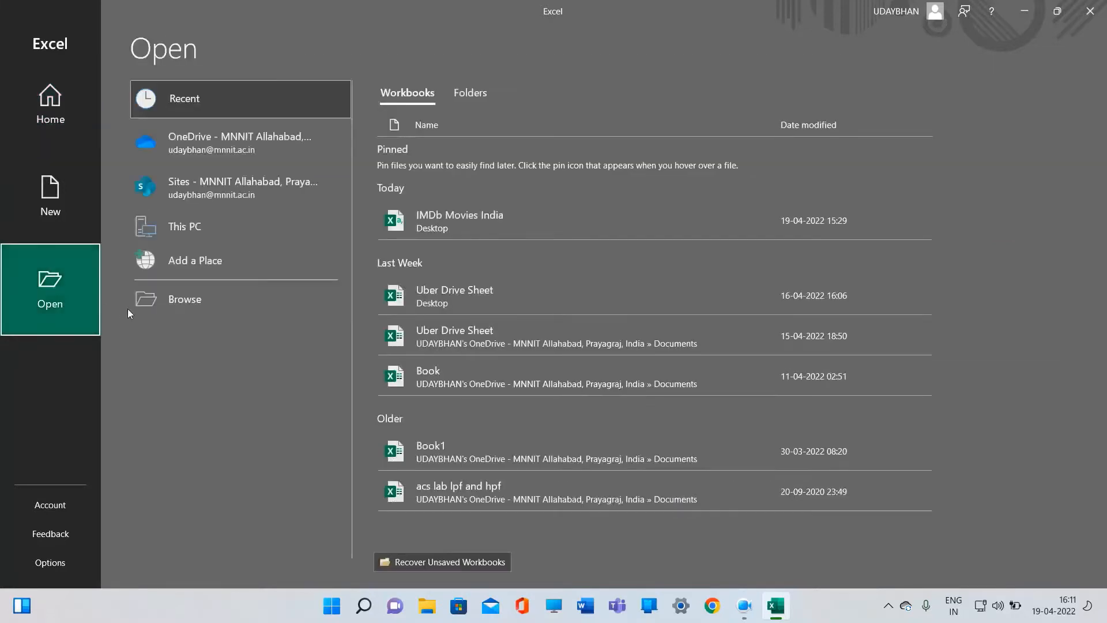
left_click(160, 300)
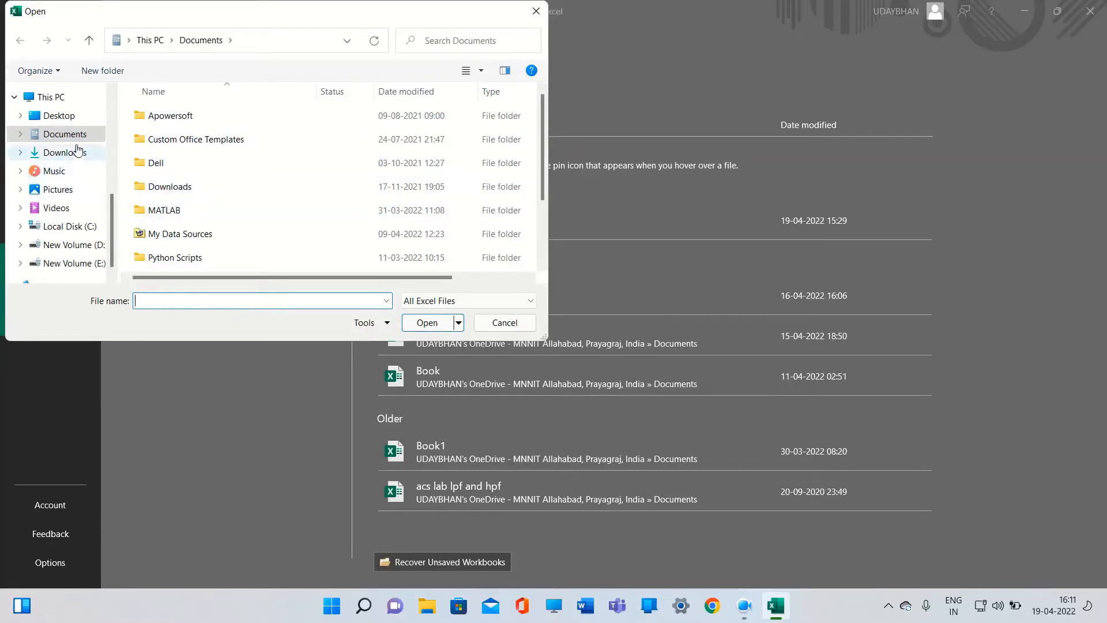
left_click(63, 117)
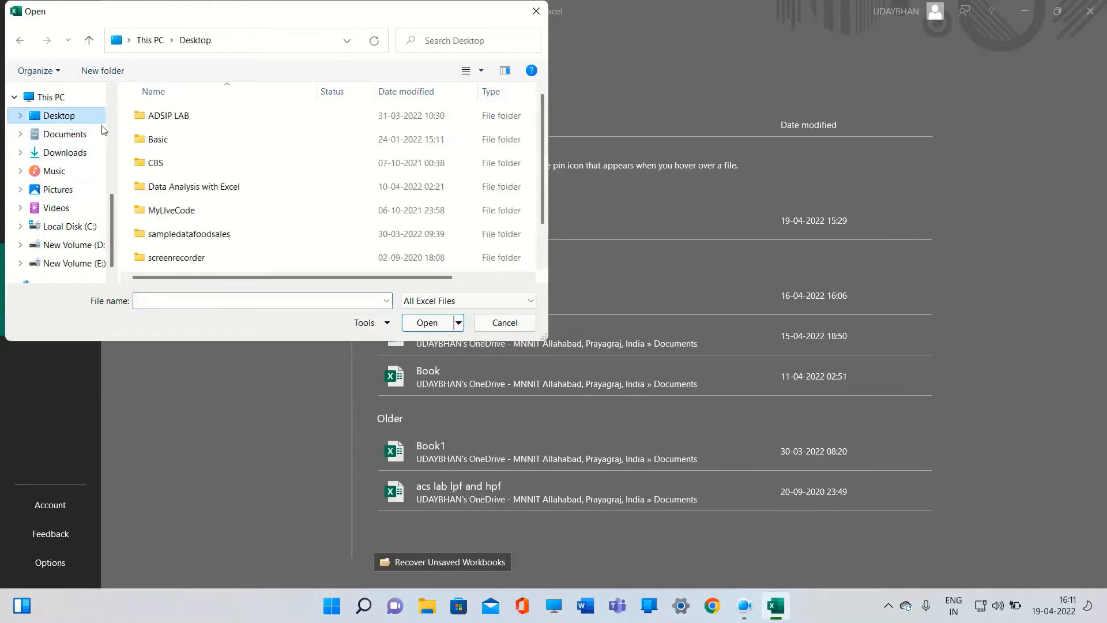
scroll(176, 178, "down", 1)
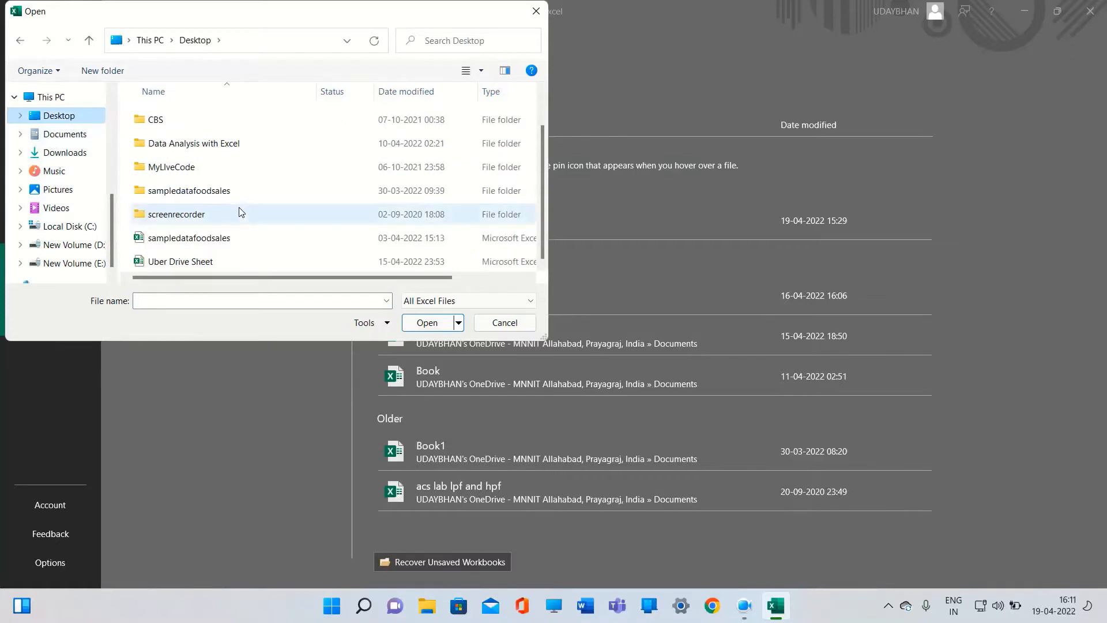
scroll(229, 220, "up", 1)
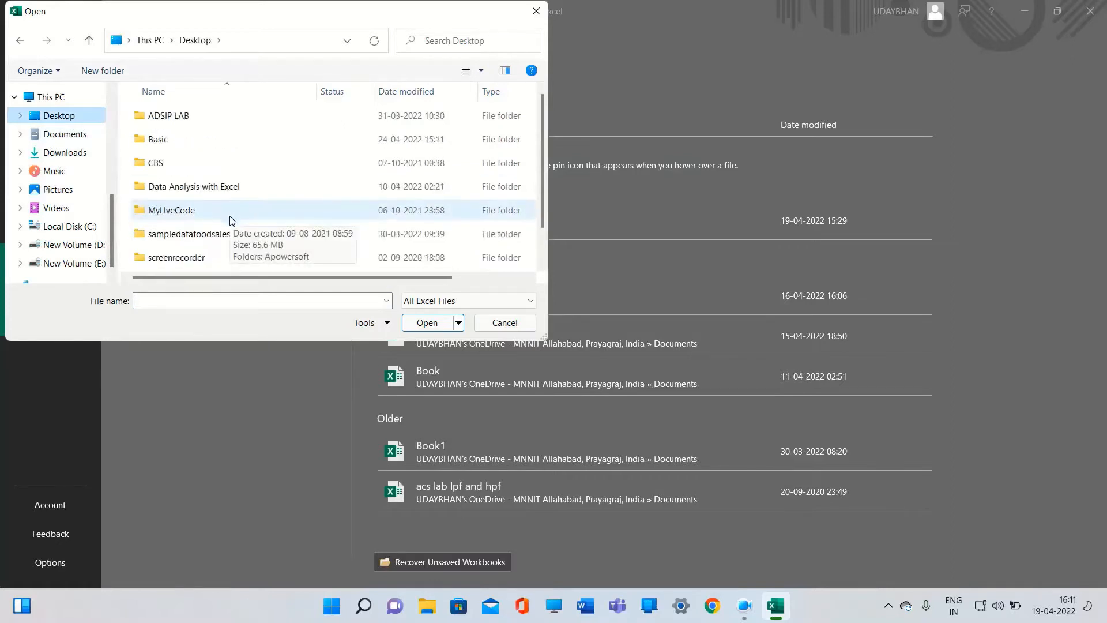
scroll(214, 210, "down", 1)
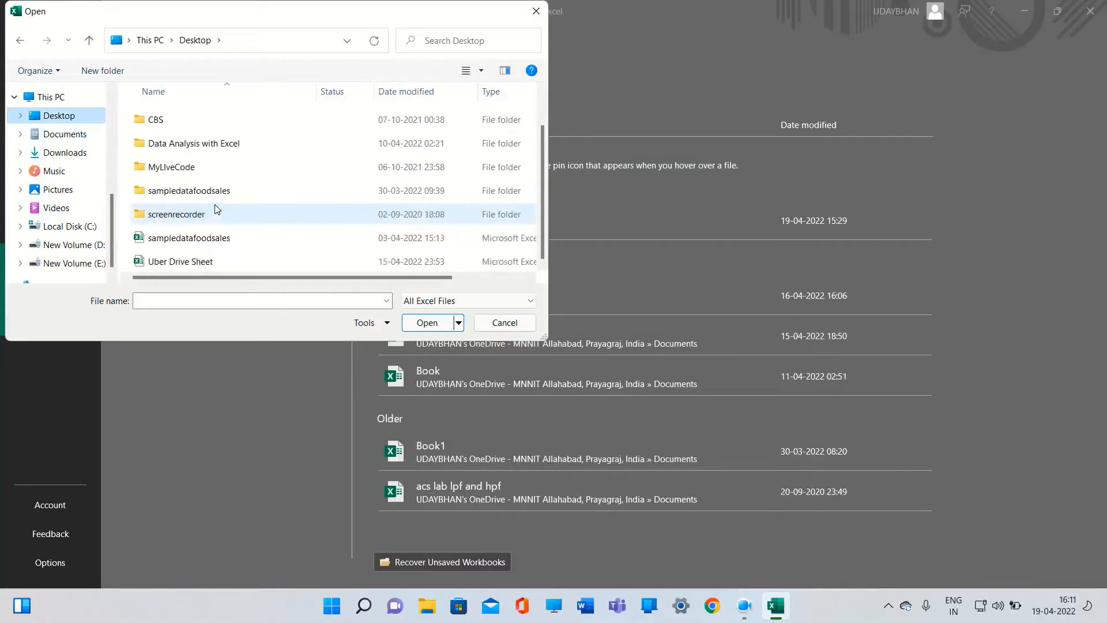
left_click(451, 306)
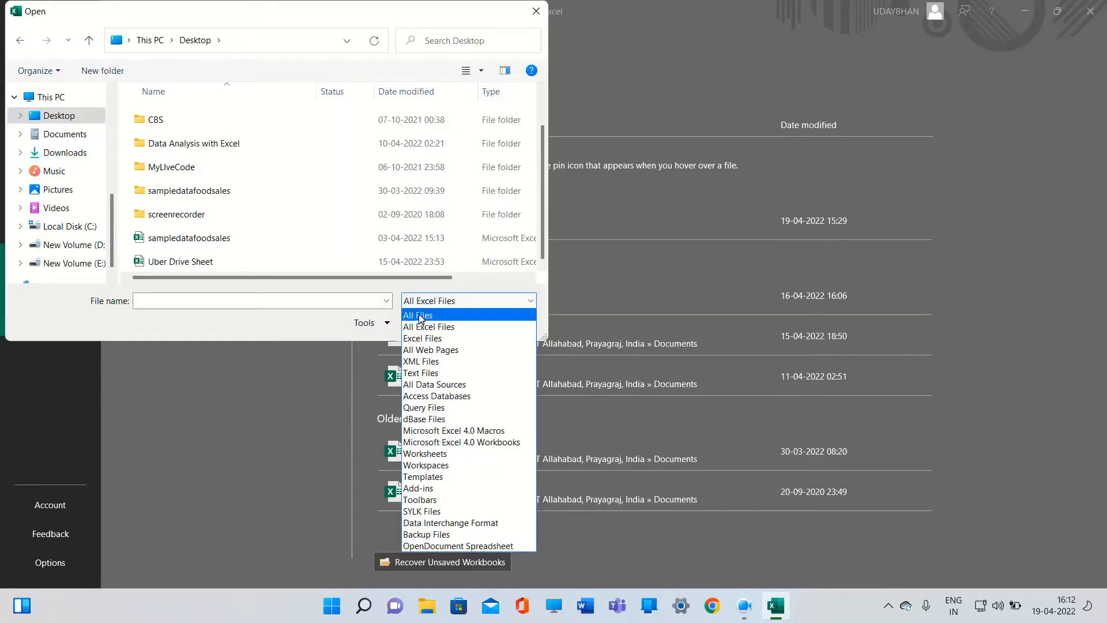
left_click(430, 316)
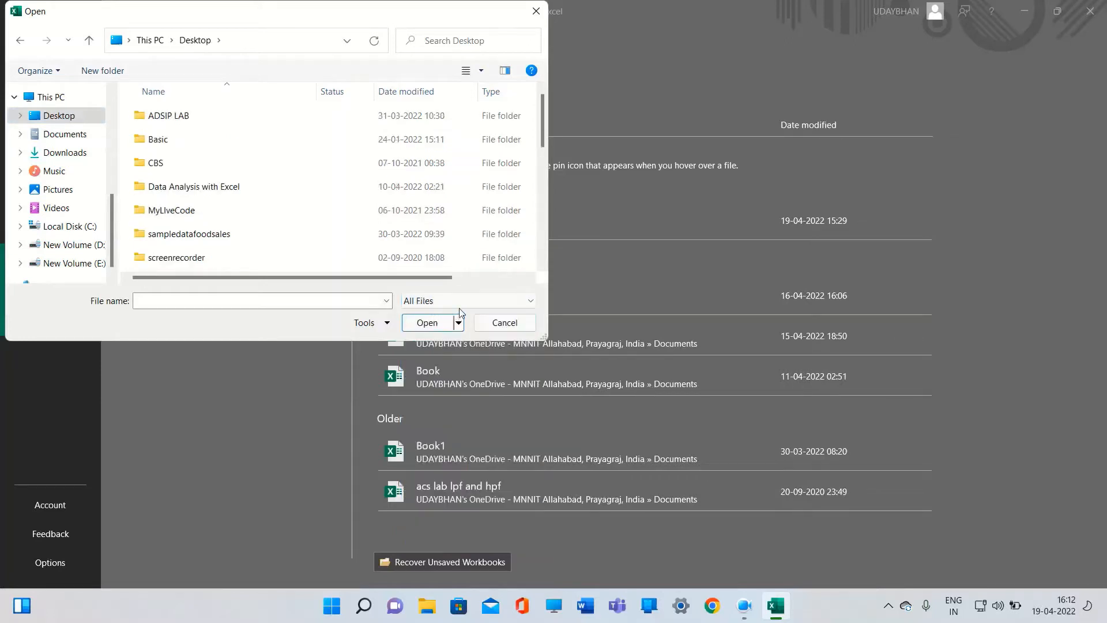
scroll(271, 231, "down", 3)
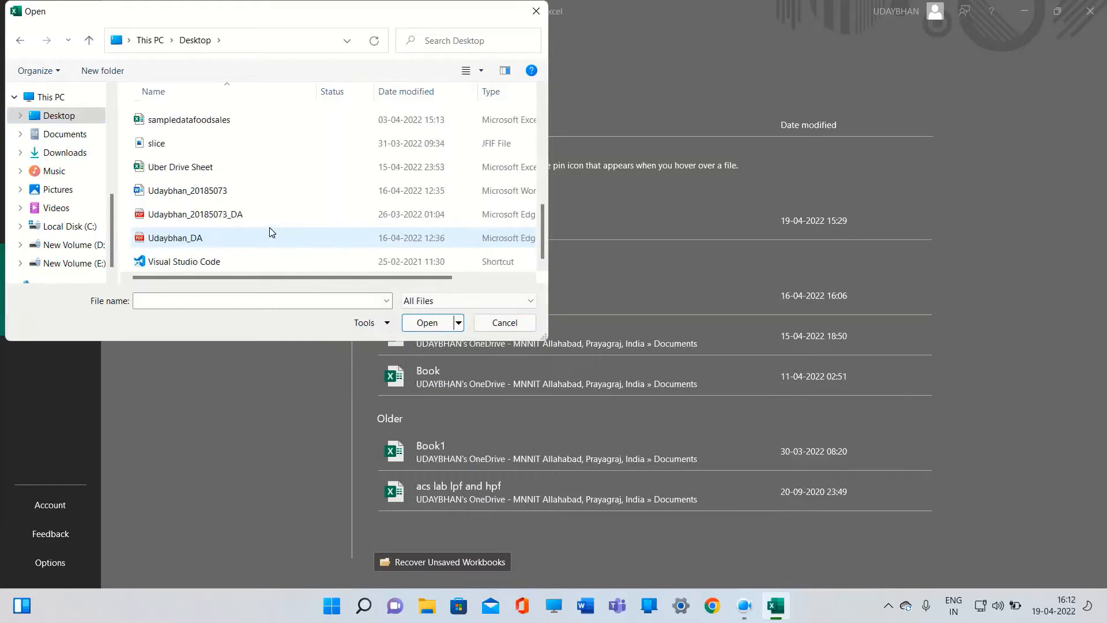
scroll(268, 227, "up", 5)
scroll(269, 227, "down", 3)
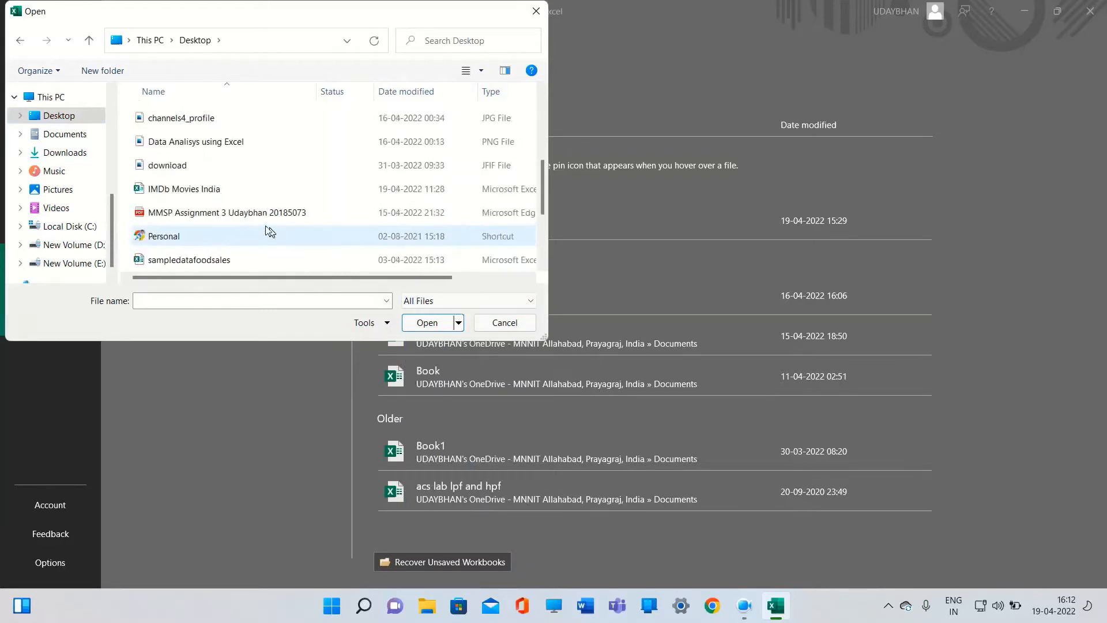
left_click(219, 190)
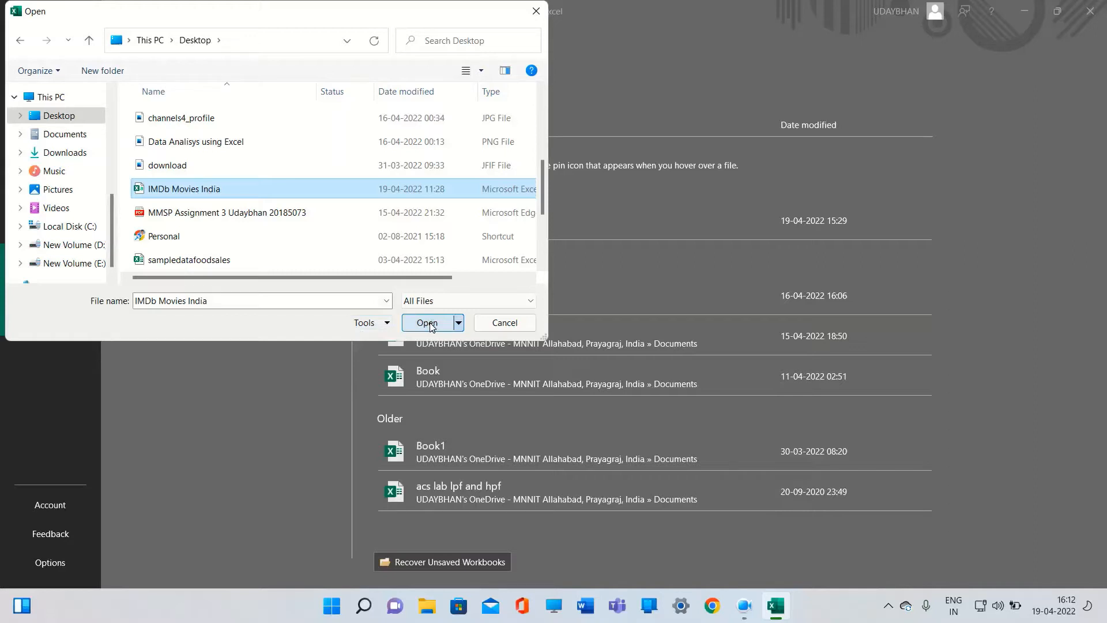
left_click(536, 12)
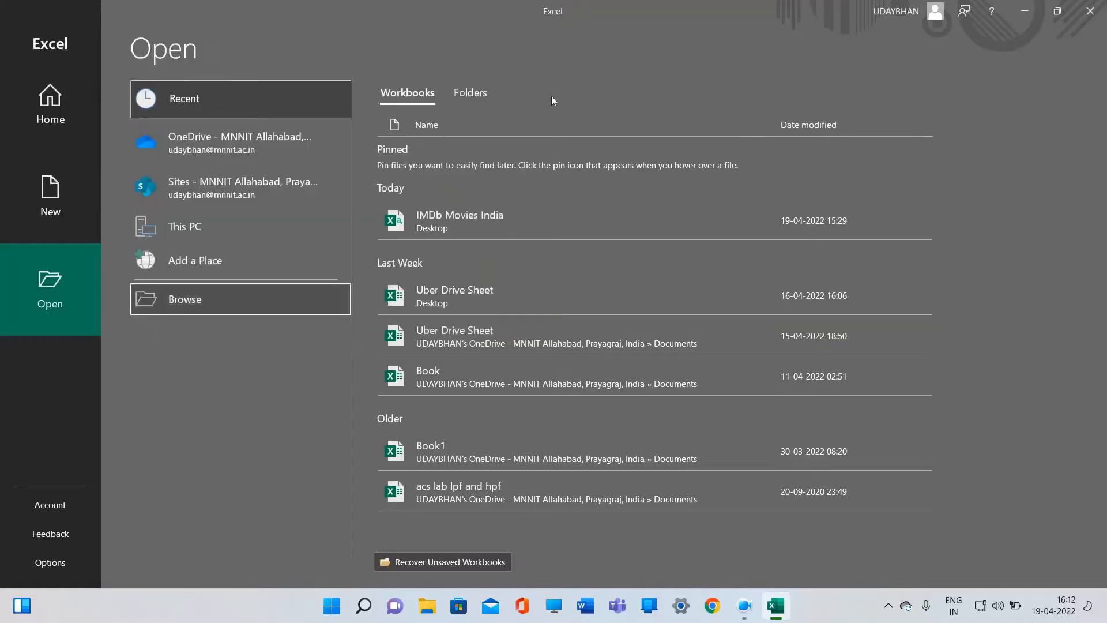
Return to the Excel home screen and create a blank workbook
left_click(54, 126)
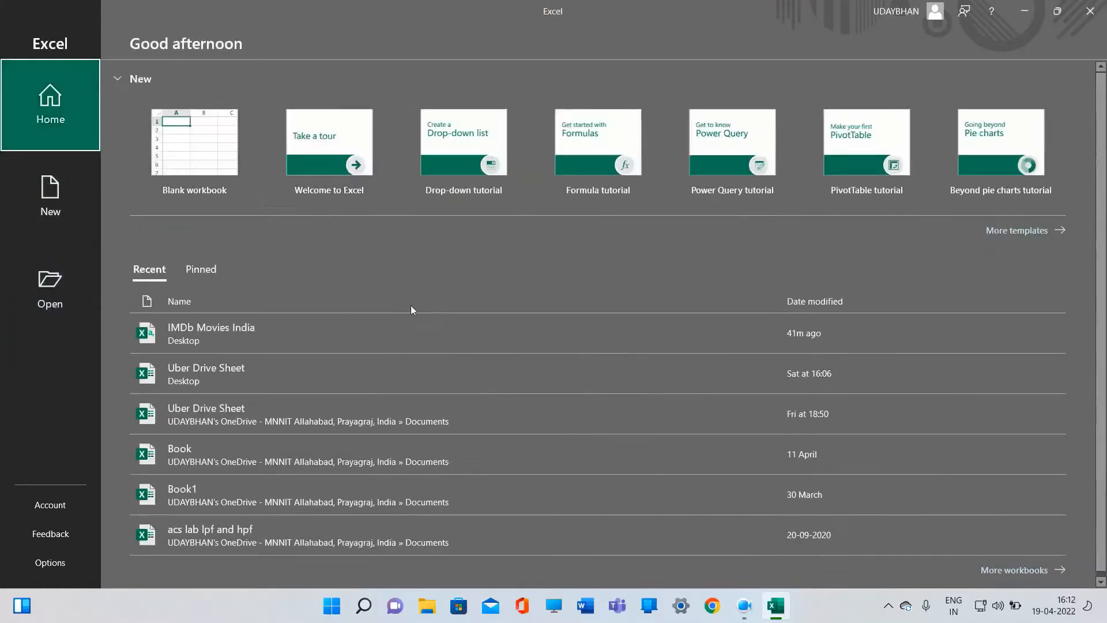
left_click(183, 193)
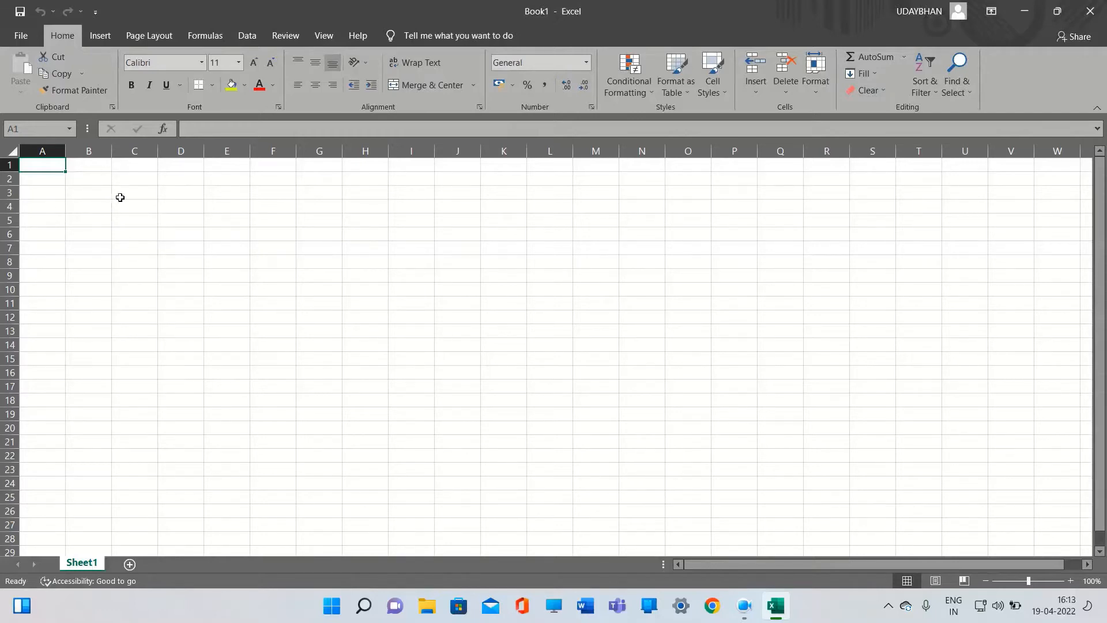
Import data from the text file IMDb Movies India on the Desktop
left_click(248, 36)
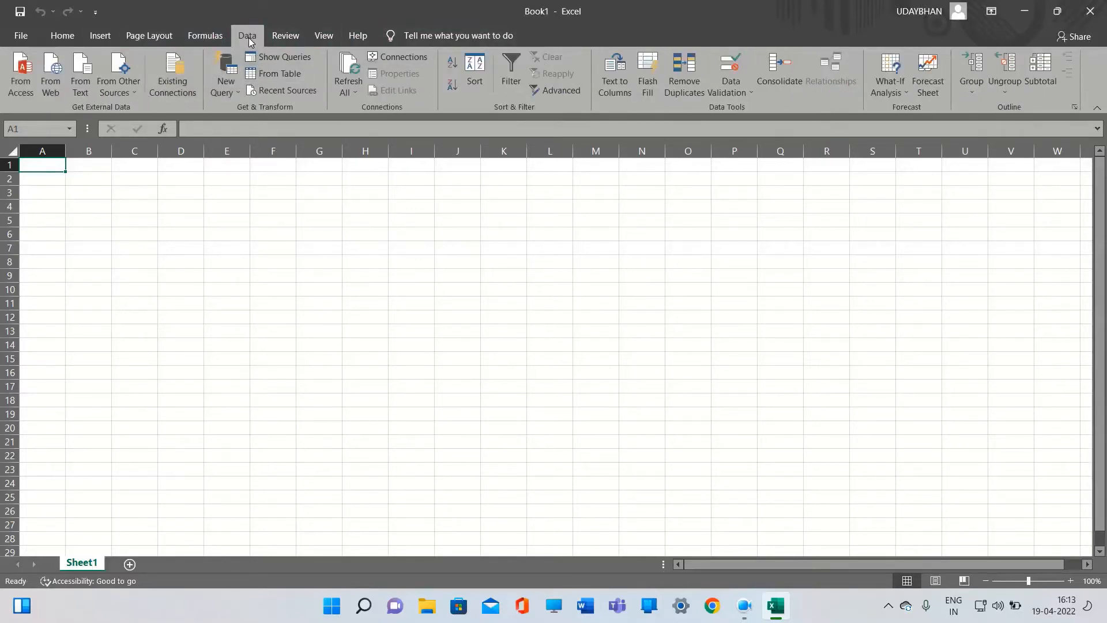
left_click(80, 84)
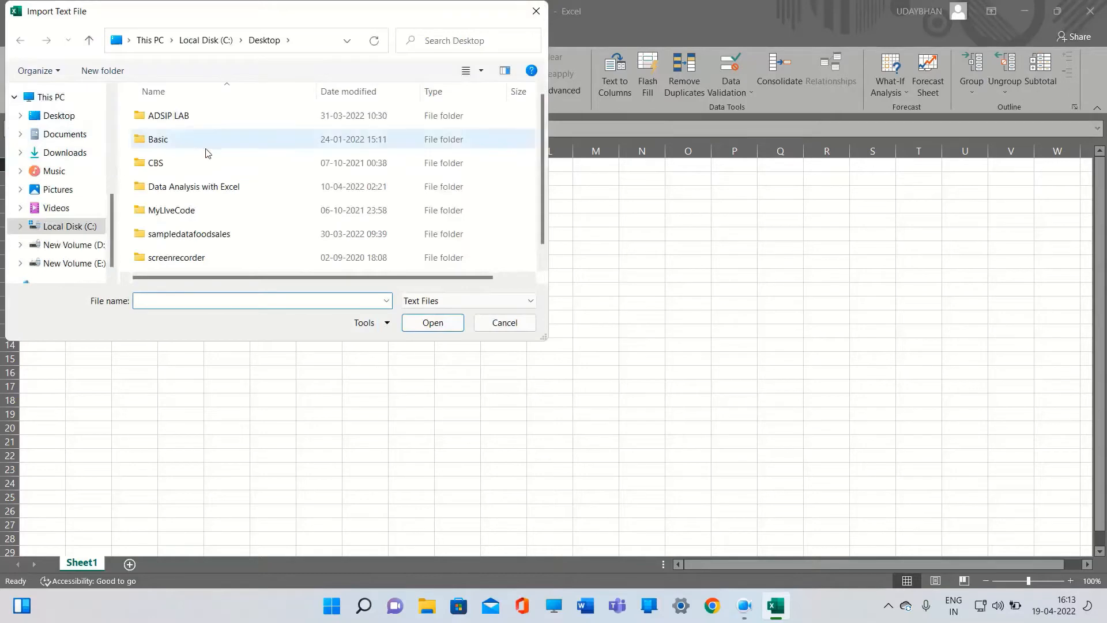
scroll(177, 150, "down", 1)
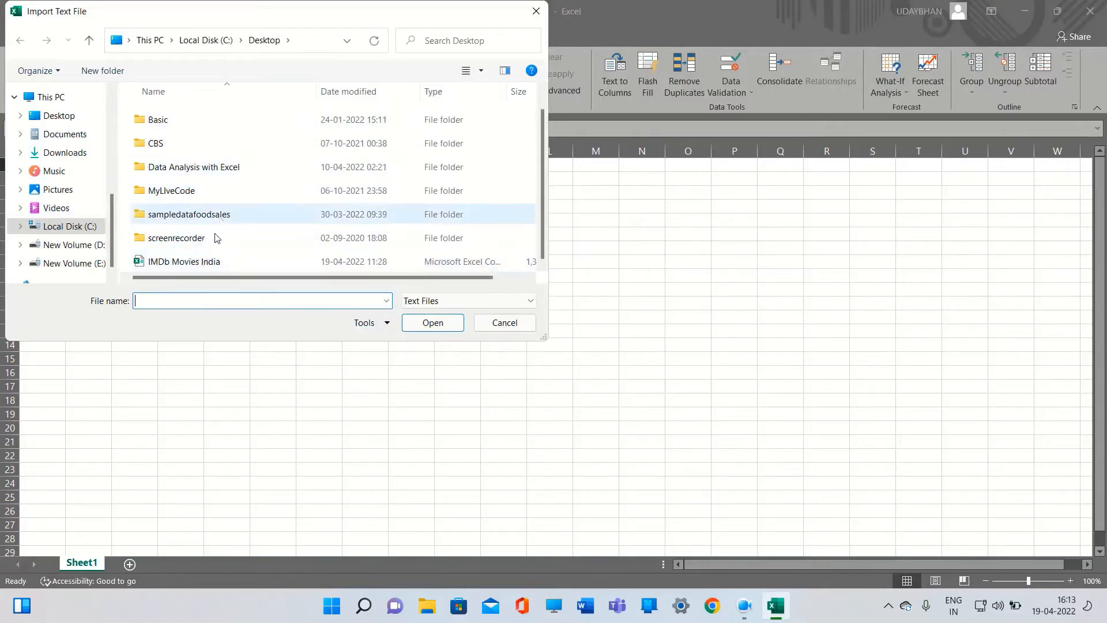
scroll(179, 182, "up", 1)
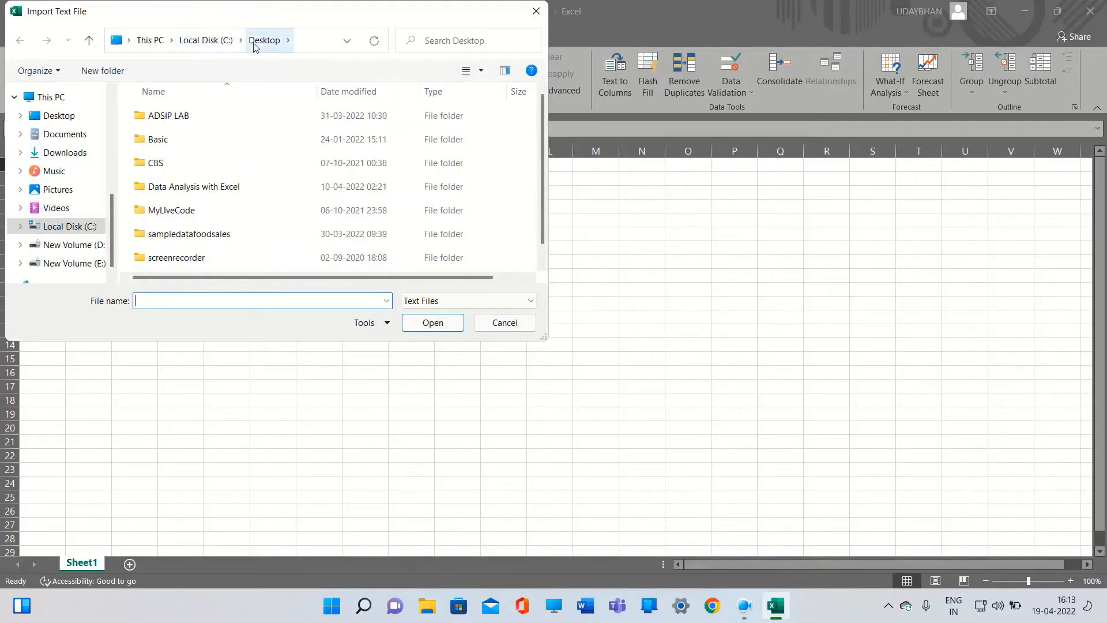
scroll(219, 230, "down", 1)
left_click(190, 262)
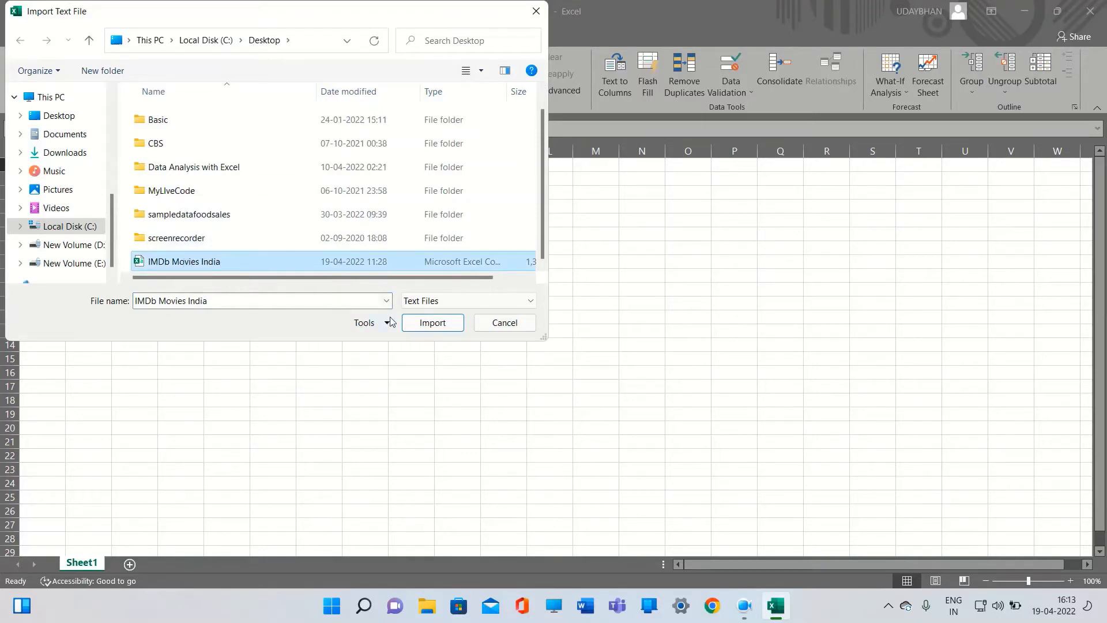
left_click(433, 323)
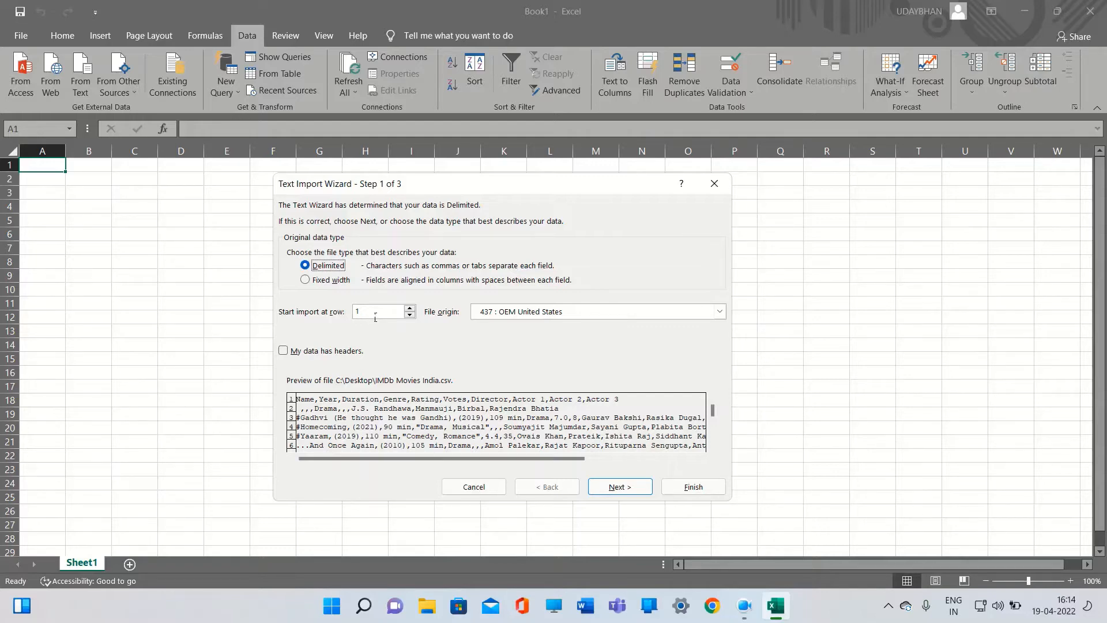
In step 1 of the Text Import Wizard, mark that the data has headers and continue
left_click(374, 317)
left_click(284, 352)
left_click(607, 490)
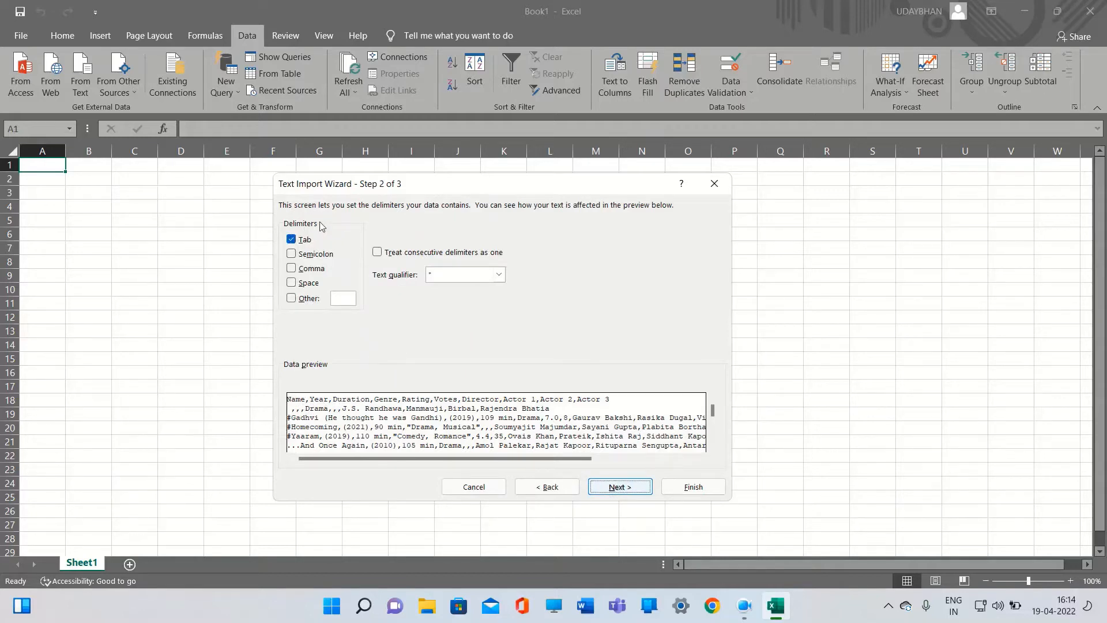
Set the delimiter to Comma only, clearing Tab, and continue to the wizard's final step
left_click(292, 270)
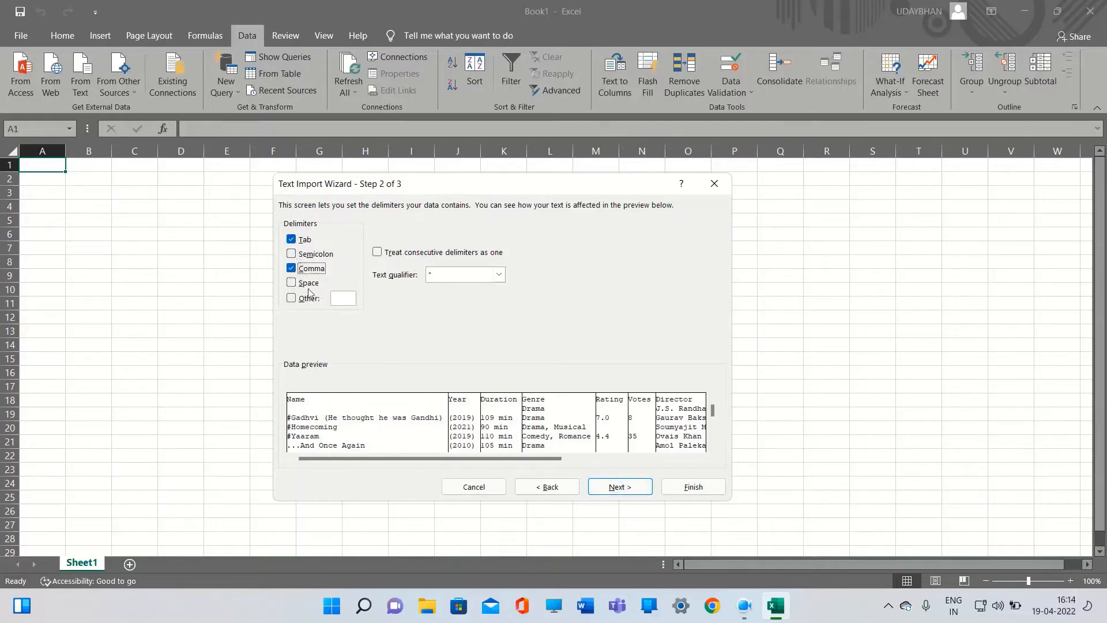
left_click(292, 240)
left_click(290, 241)
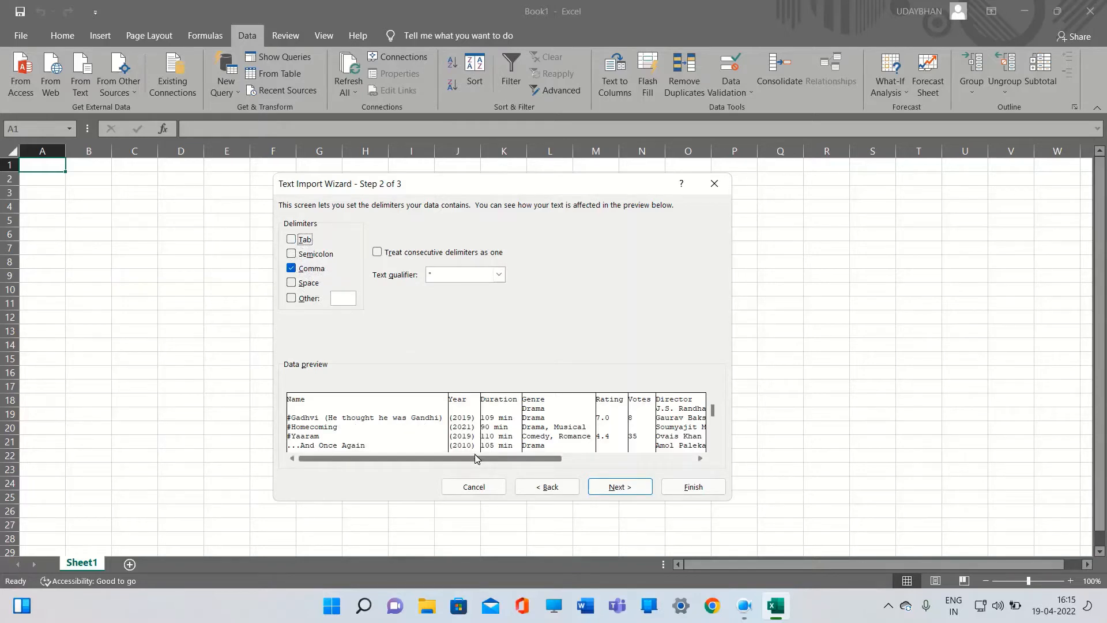
left_click_drag(475, 458, 608, 459)
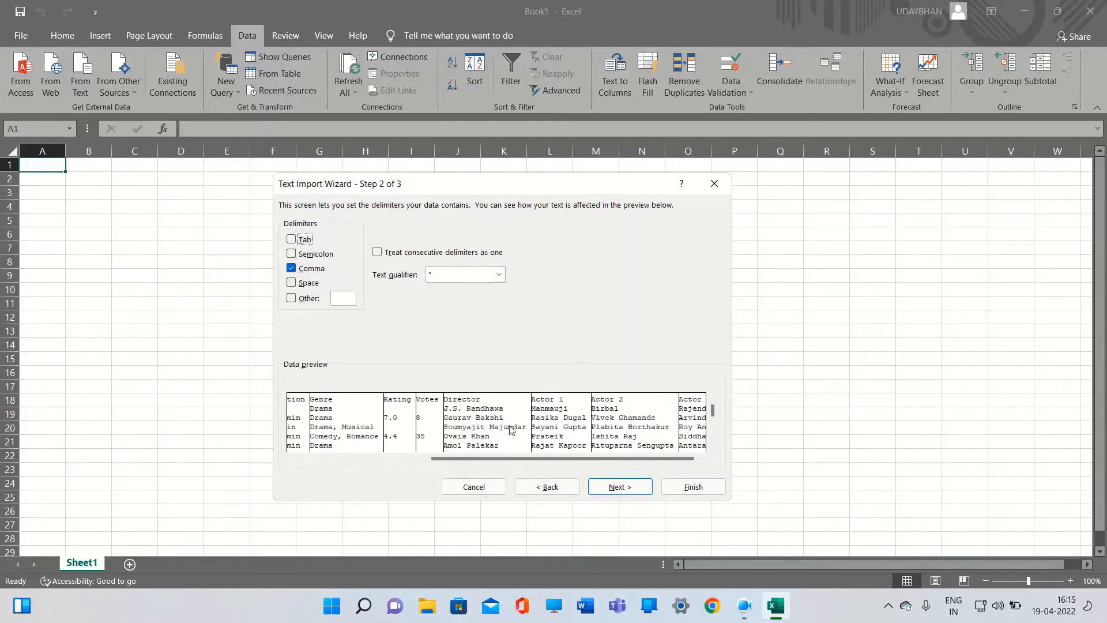
left_click_drag(506, 458, 353, 462)
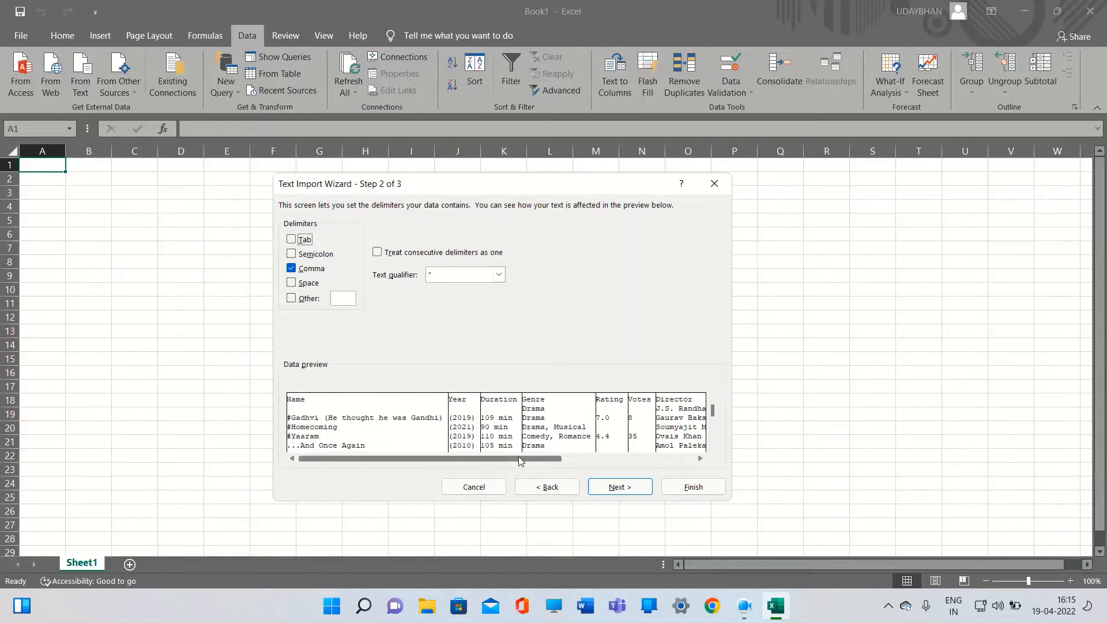
left_click(615, 487)
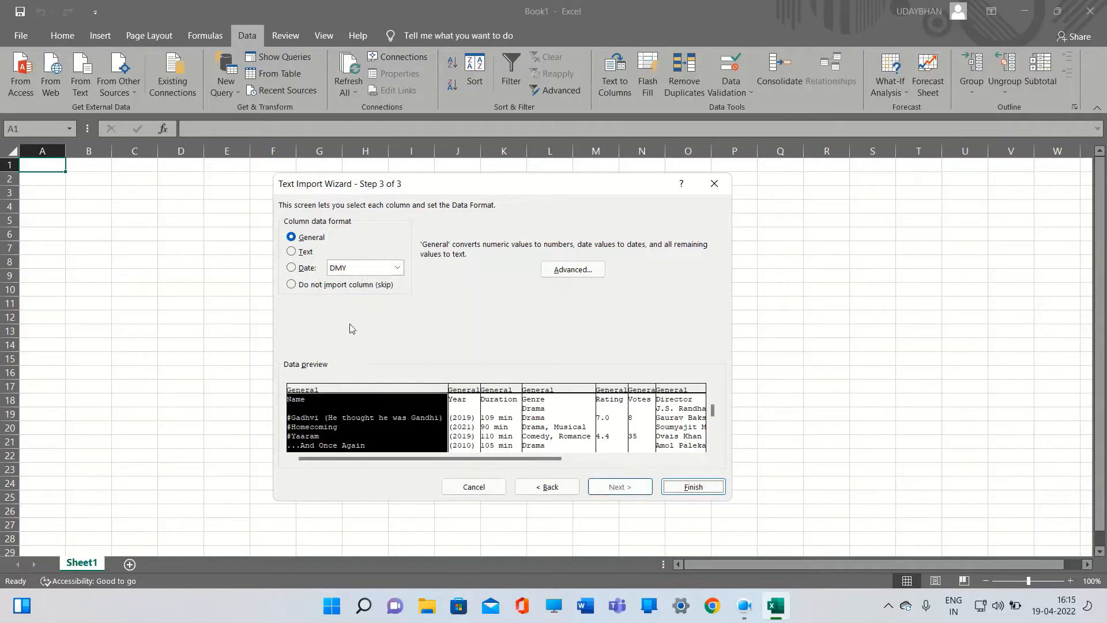
Set the Year column's data format to Date with DMY order
left_click(459, 392)
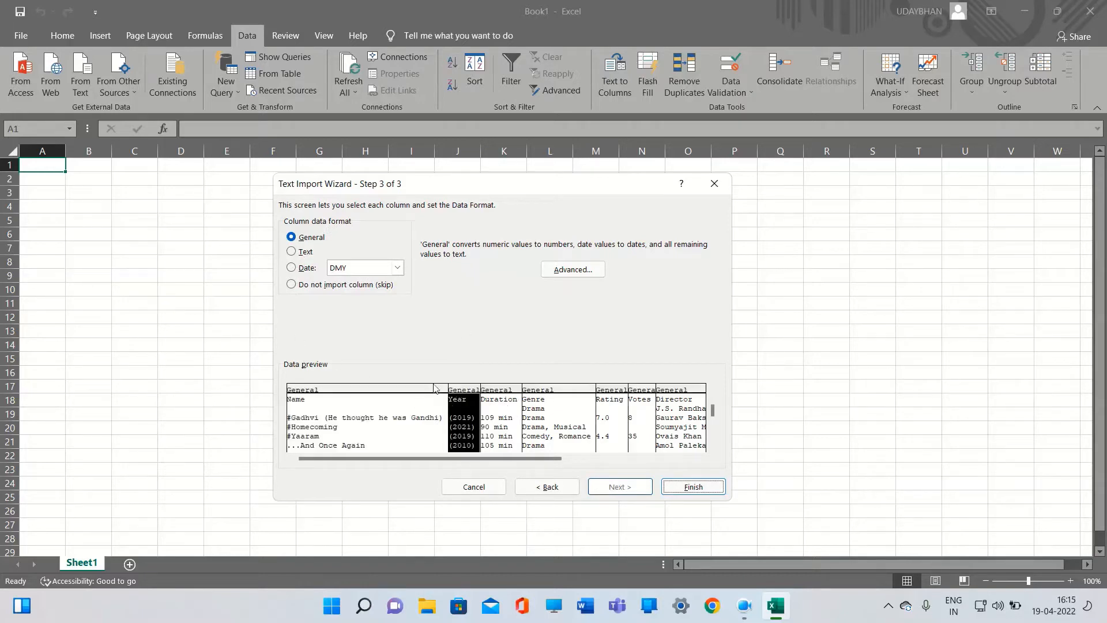
left_click(293, 268)
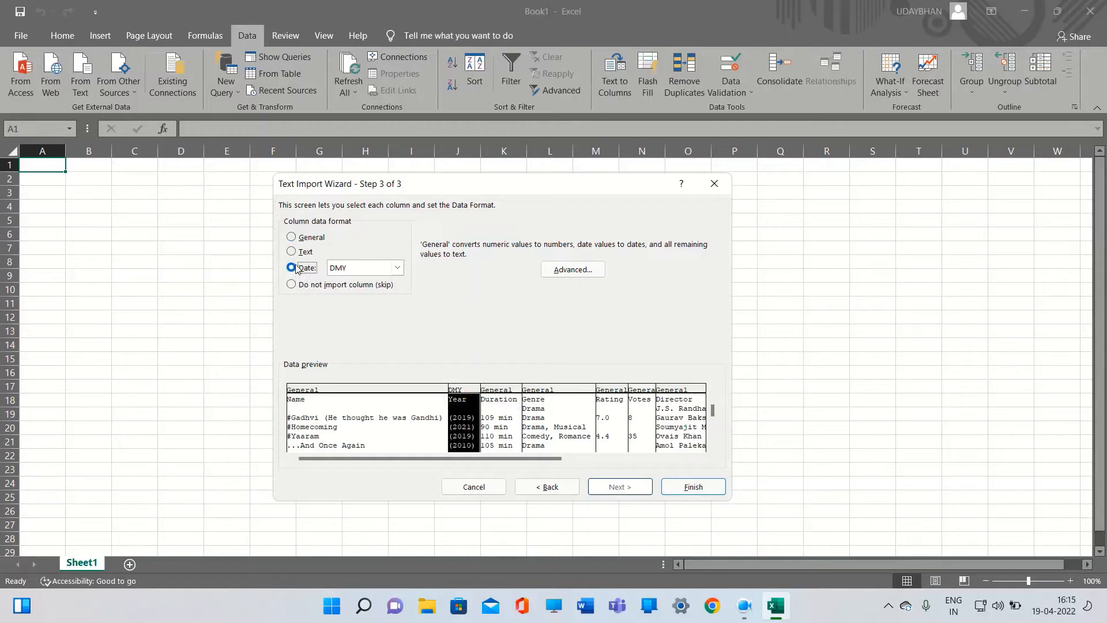
left_click(398, 268)
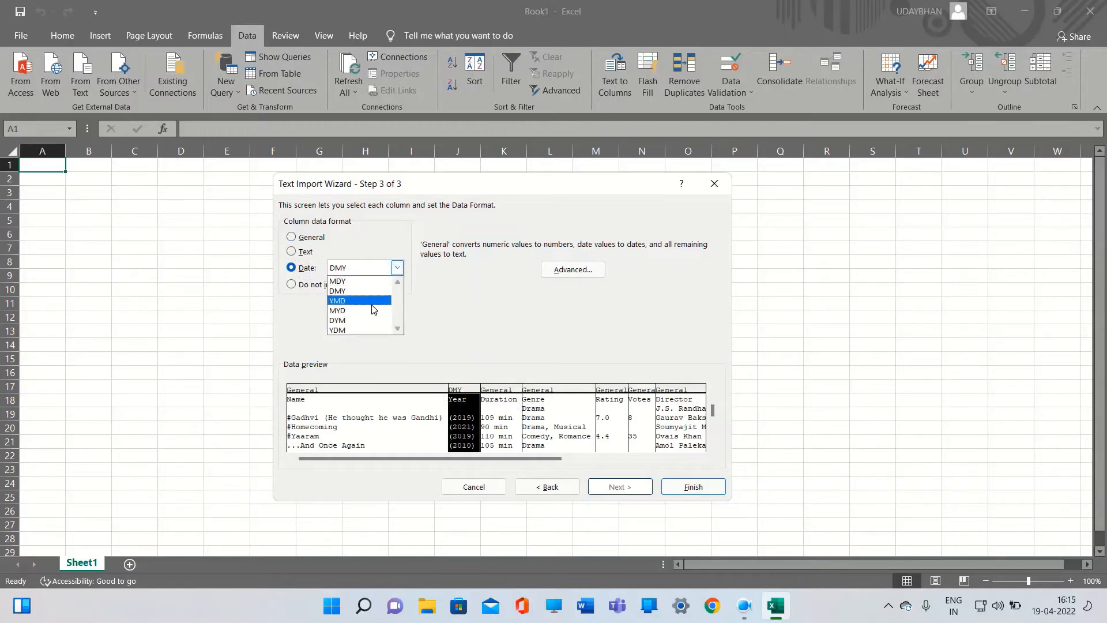
left_click(398, 268)
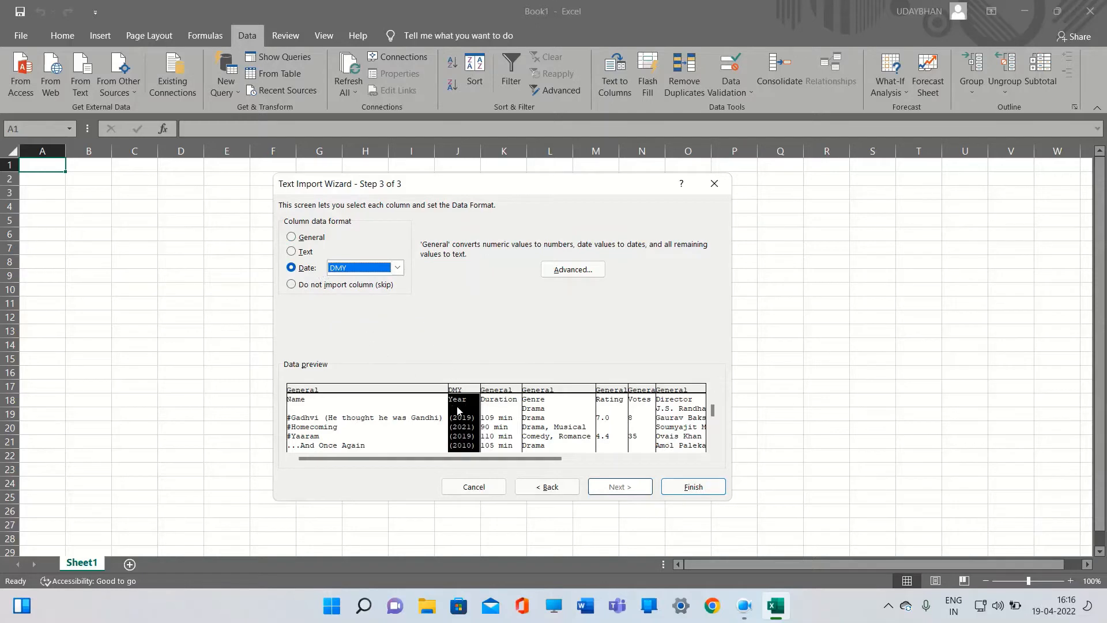
Set the Year column back to General format and finish the import into the existing worksheet at cell $A$1
left_click(292, 237)
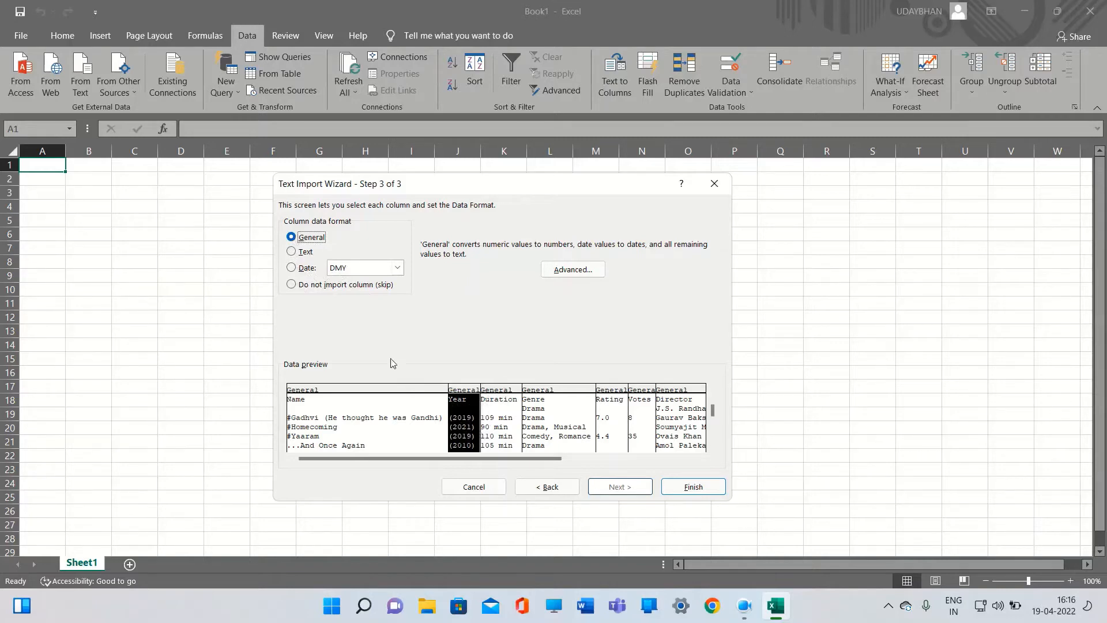
left_click(495, 410)
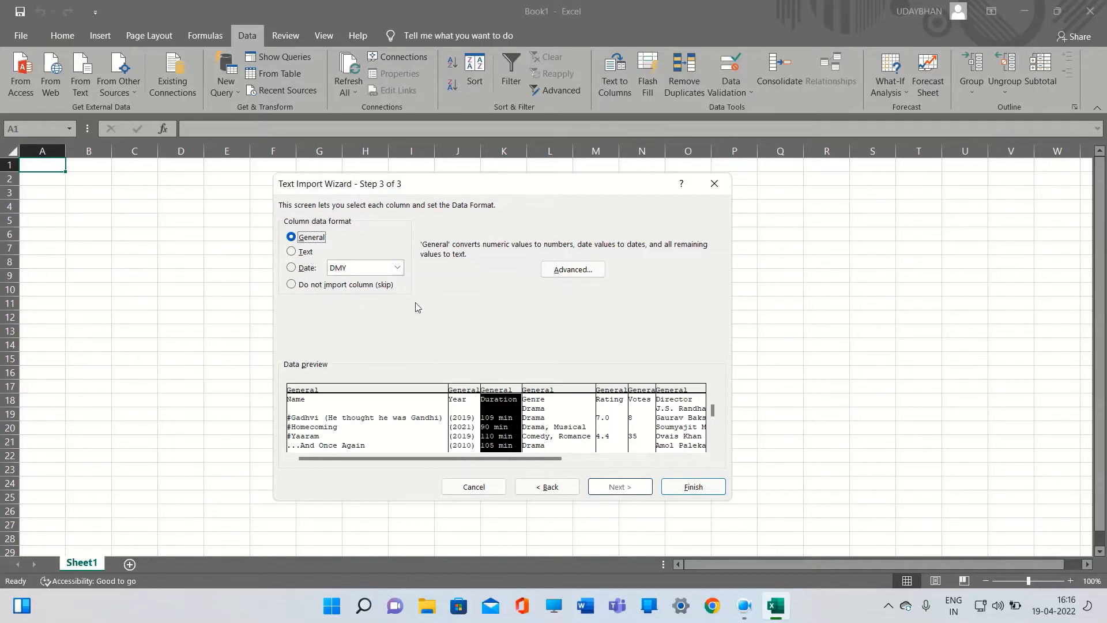
left_click(537, 412)
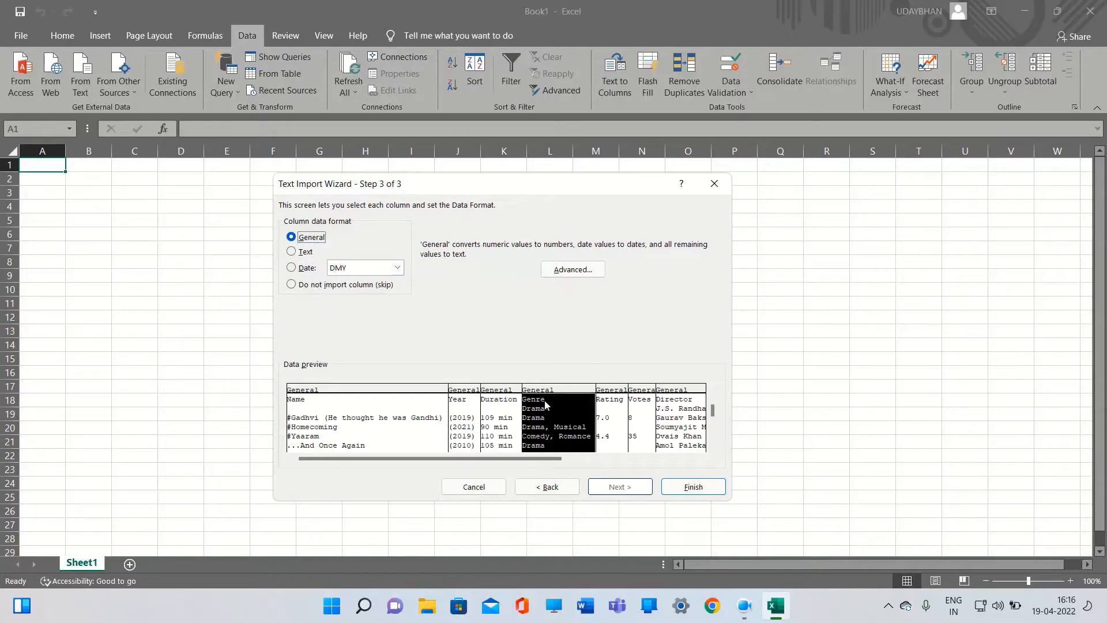
left_click(606, 413)
left_click(644, 409)
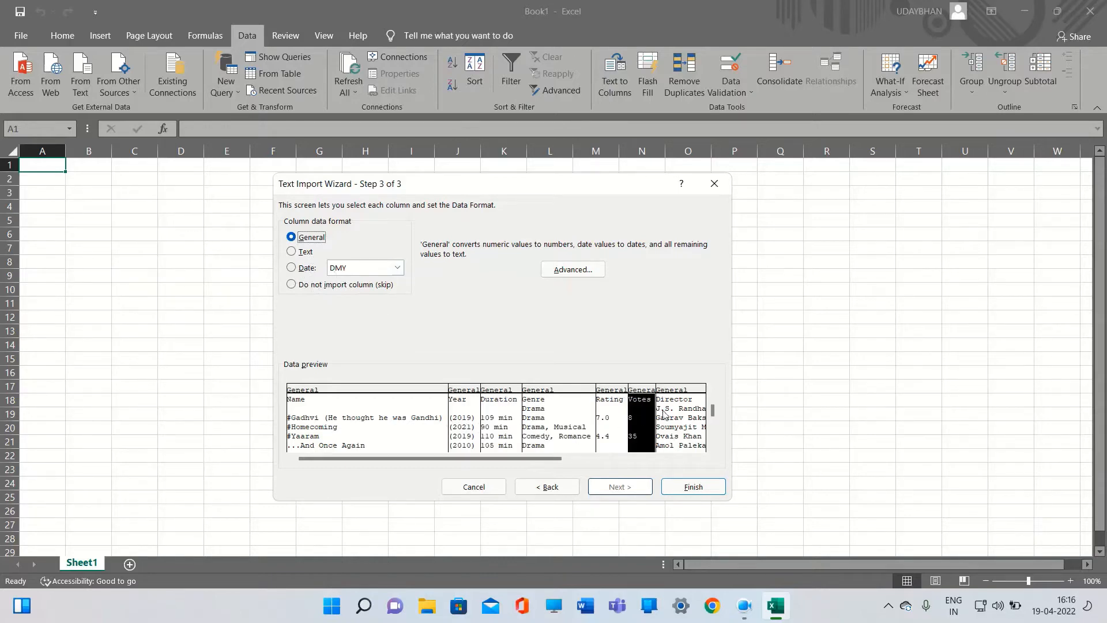
left_click(666, 413)
left_click_drag(559, 460, 691, 460)
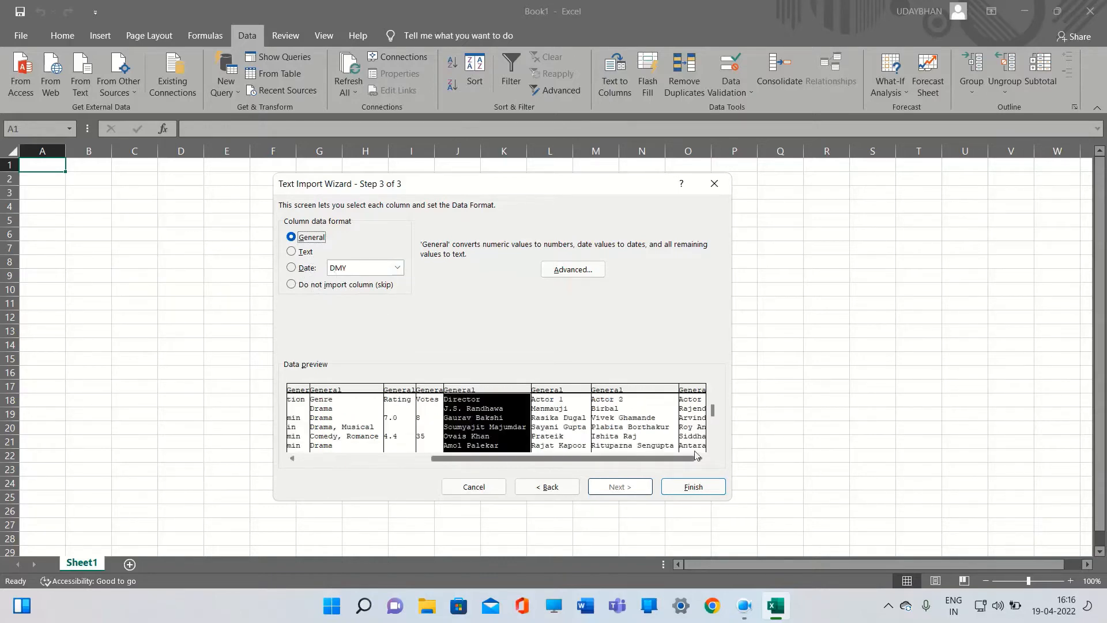
left_click(566, 421)
left_click(611, 414)
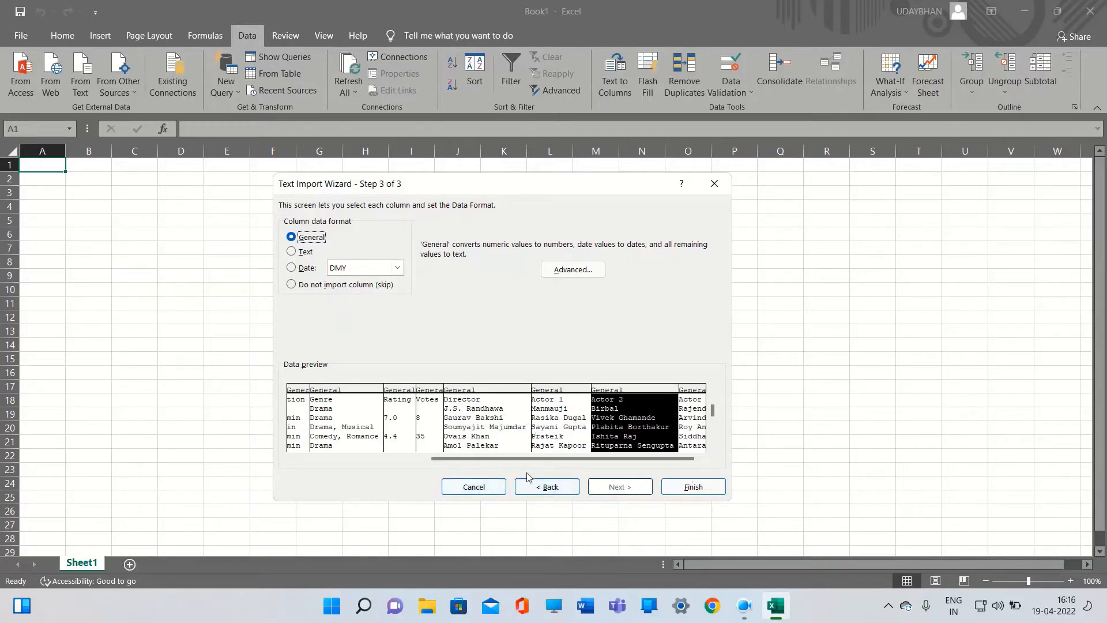
left_click(691, 429)
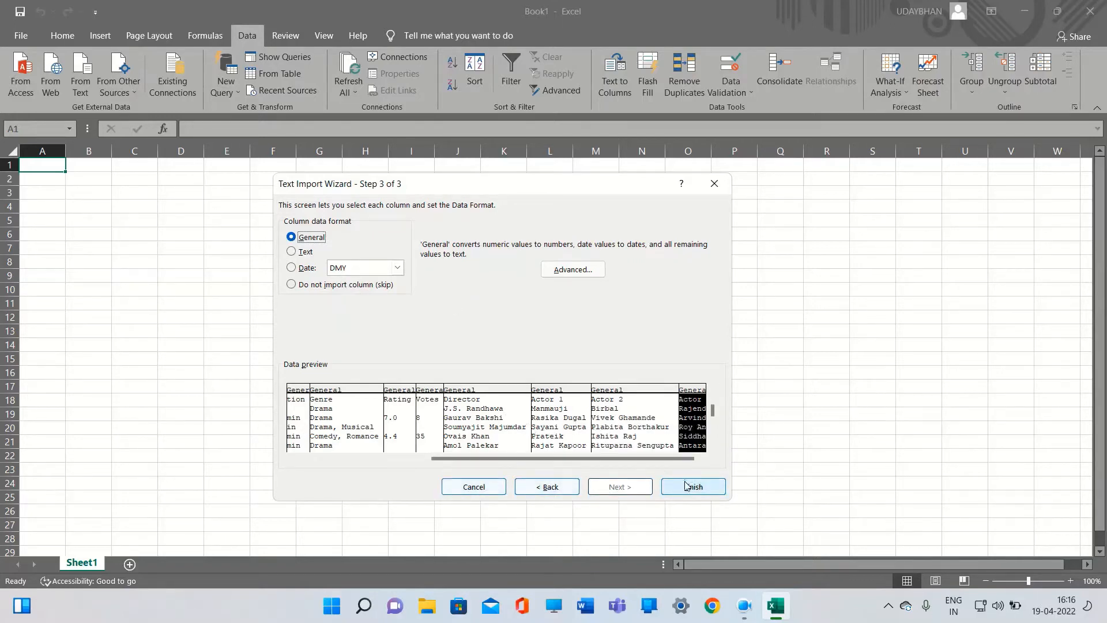
left_click(715, 491)
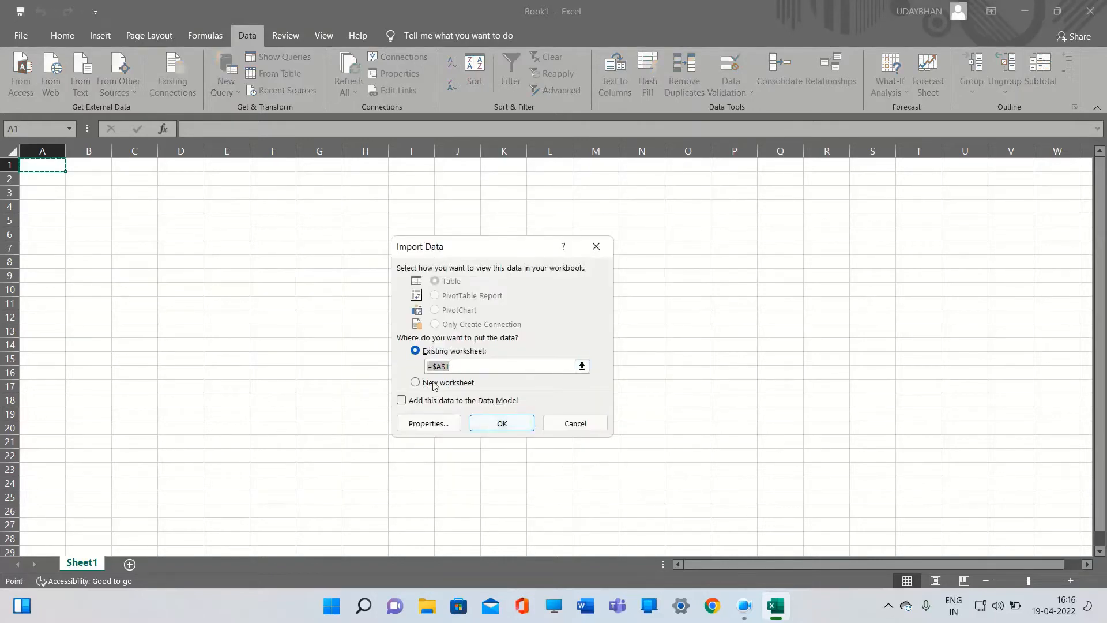
left_click(501, 425)
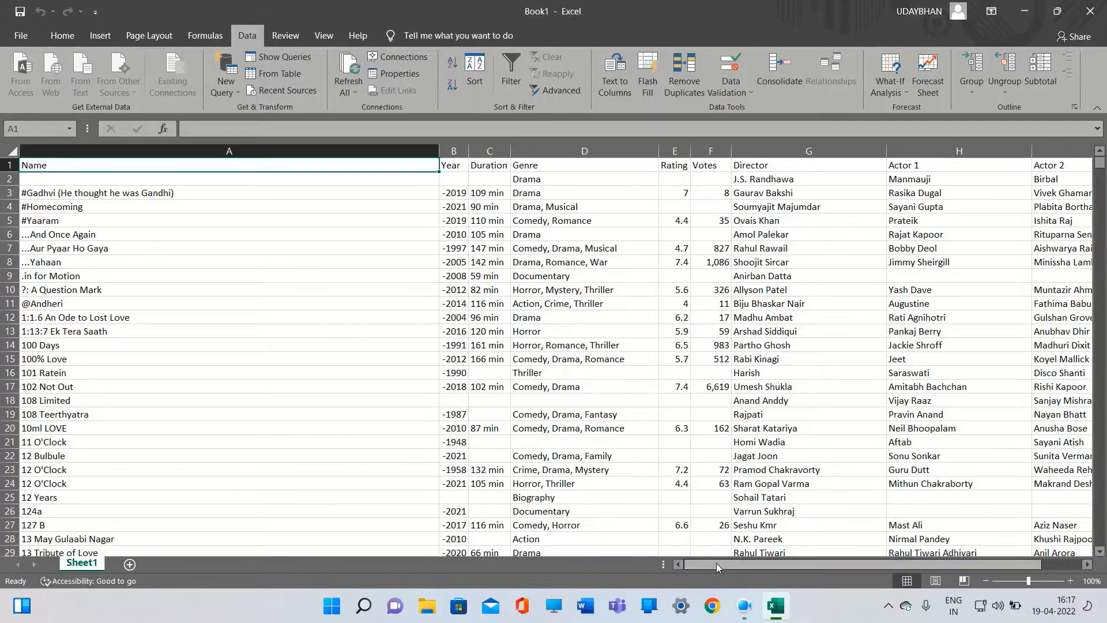
left_click_drag(716, 563, 871, 569)
left_click_drag(773, 566, 693, 561)
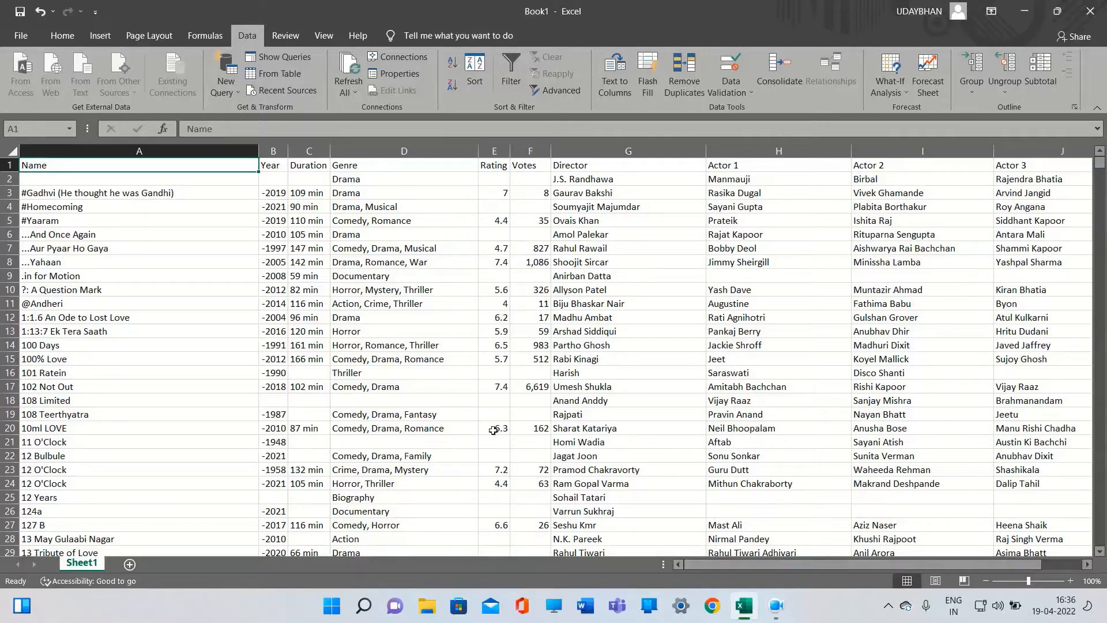
left_click(129, 222)
left_click(108, 183)
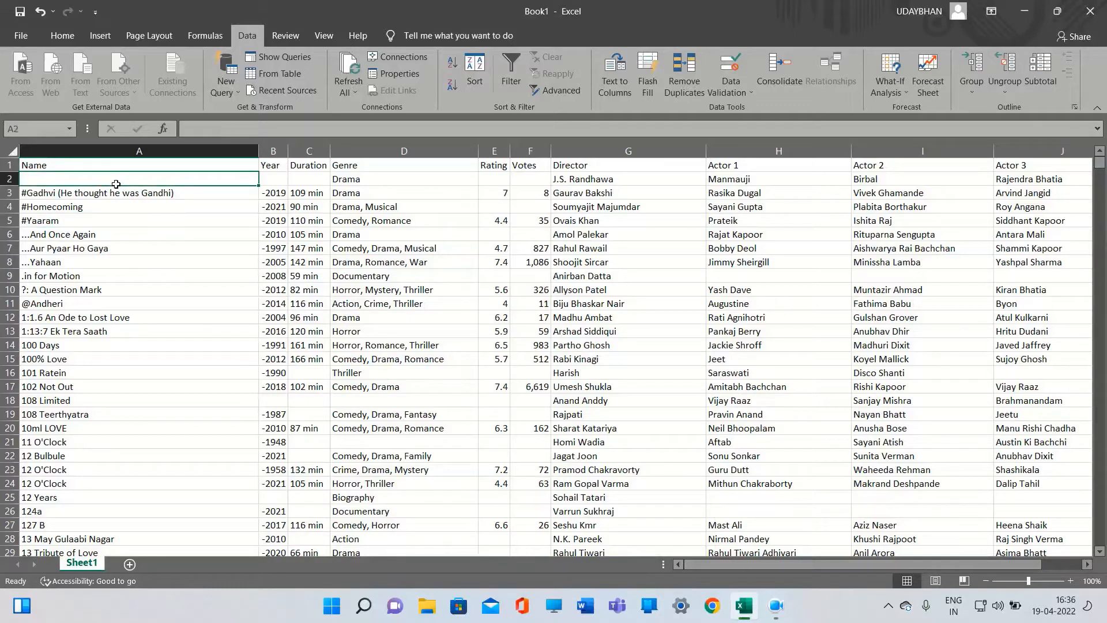
Select the whole data range and remove duplicate rows across all columns, treating the first row as headers
left_click(66, 167)
key("Down")
key("ctrl+a")
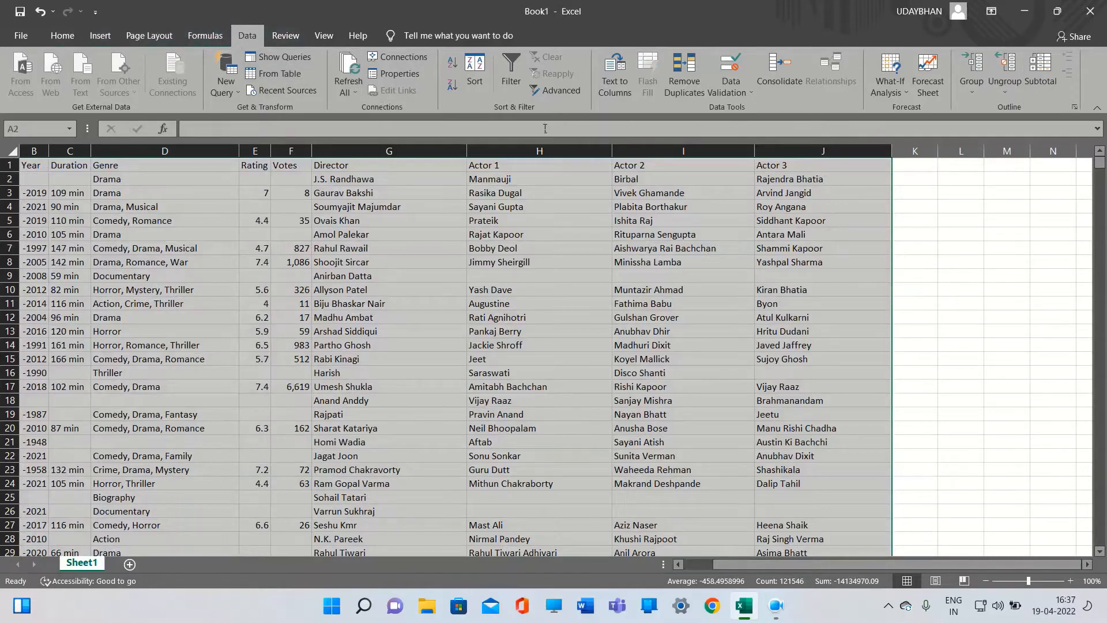
left_click(683, 79)
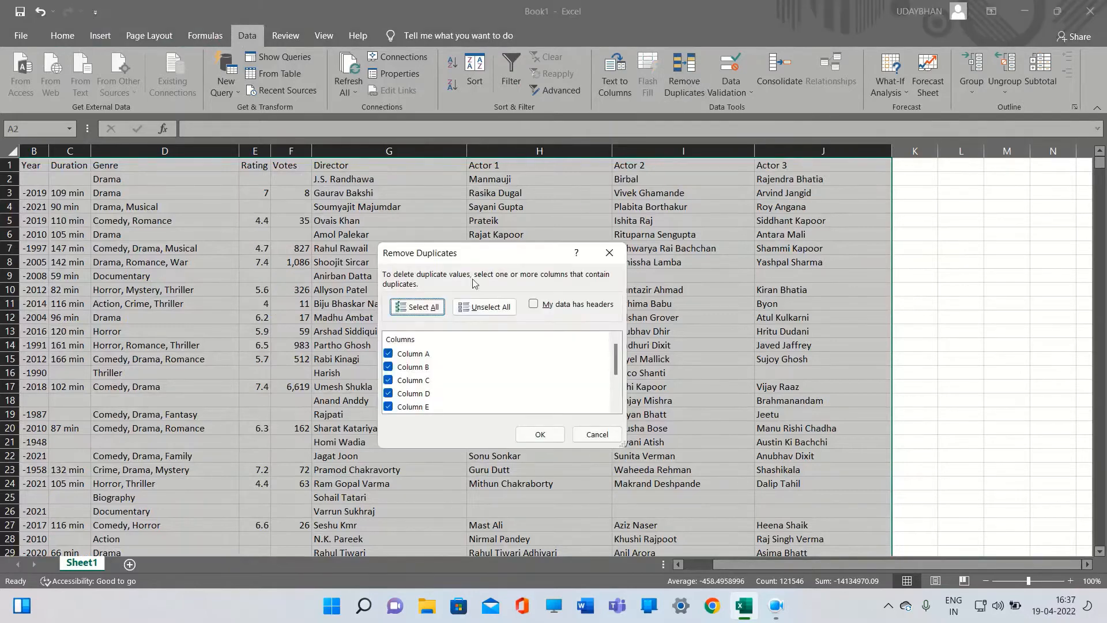
scroll(434, 365, "down", 2)
scroll(436, 367, "up", 2)
scroll(435, 367, "down", 2)
scroll(455, 380, "up", 2)
scroll(459, 368, "down", 2)
scroll(455, 352, "up", 2)
scroll(437, 383, "down", 2)
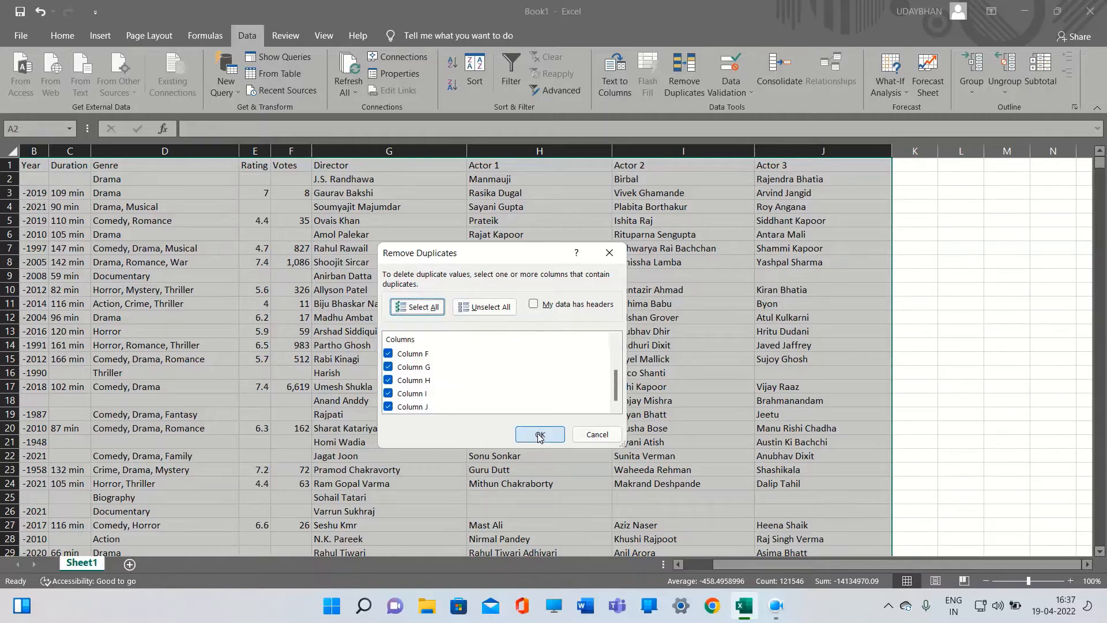
left_click(533, 304)
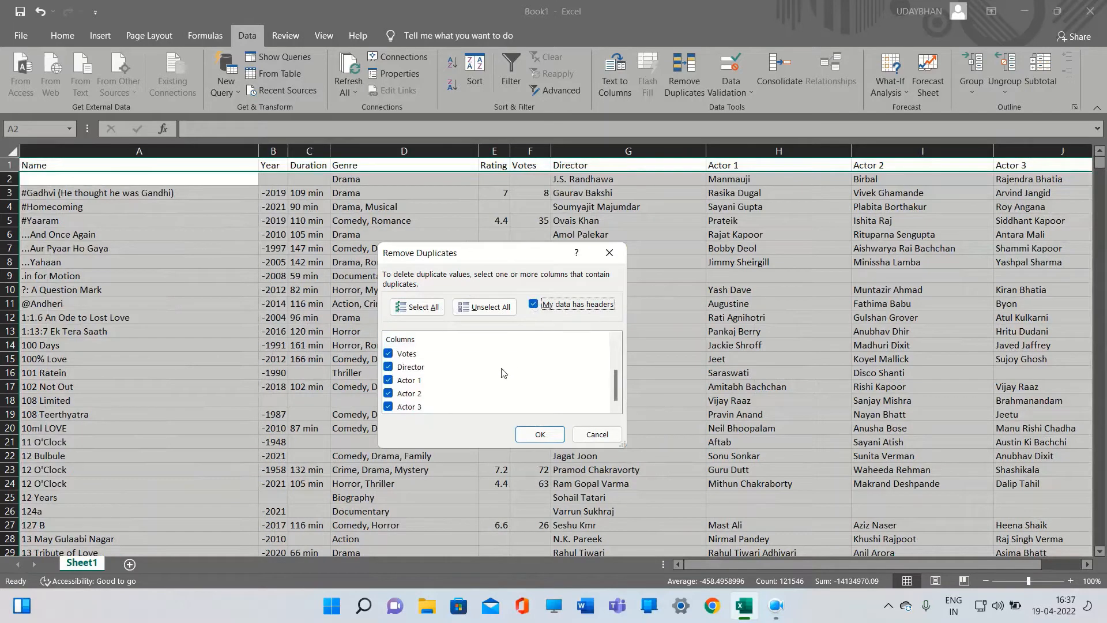
scroll(505, 373, "up", 2)
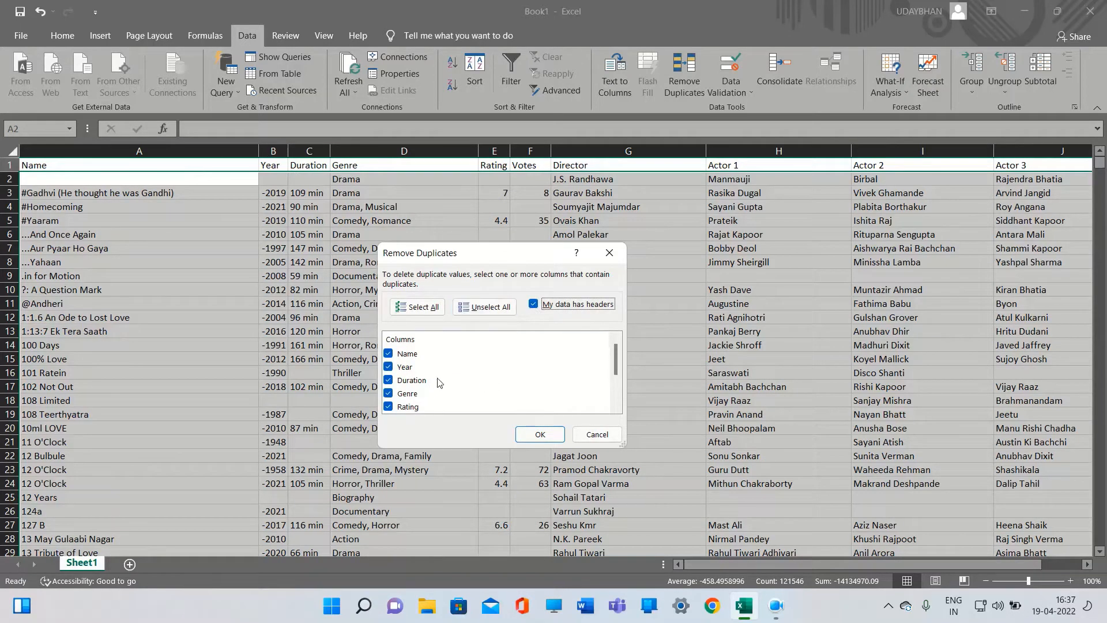
scroll(440, 379, "down", 2)
scroll(481, 382, "up", 2)
left_click(540, 435)
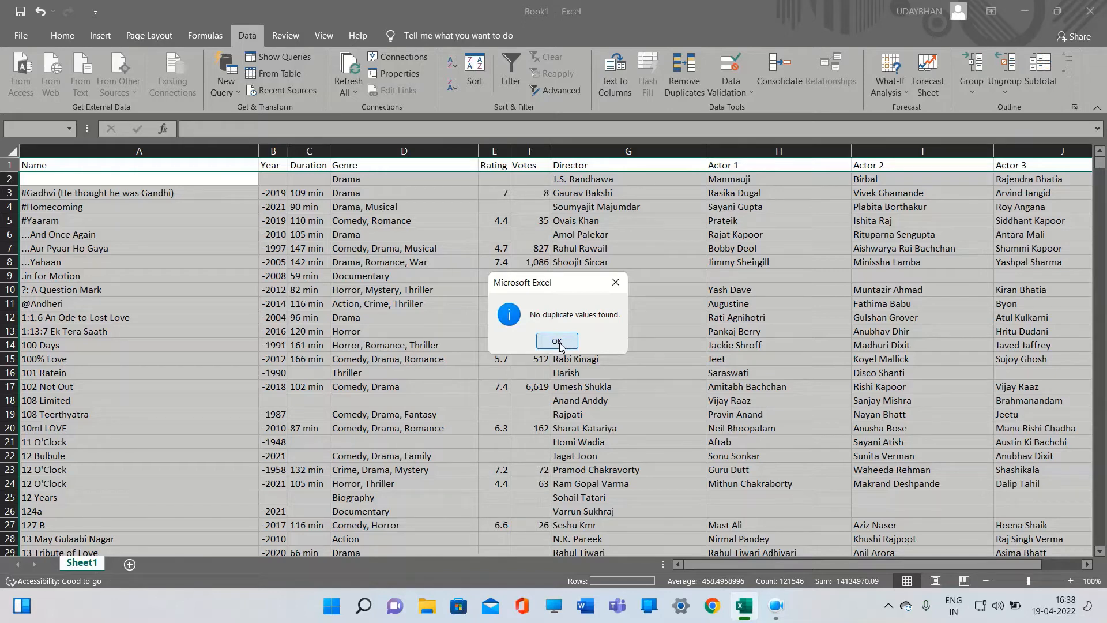
left_click(557, 341)
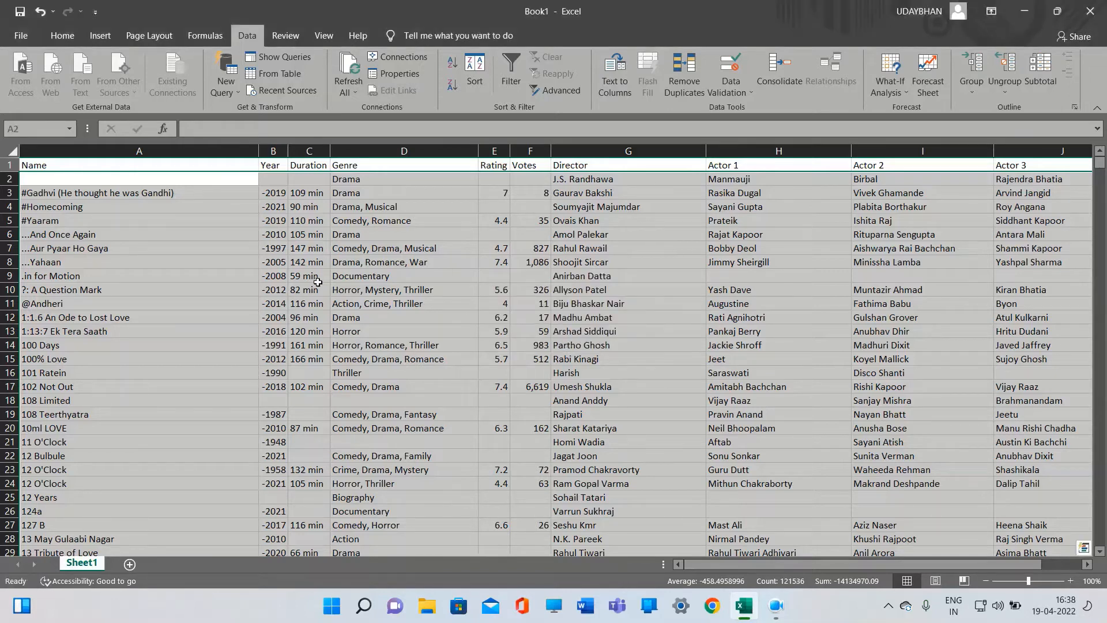
Select the blank cells of the sheet with Go To Special set to Blanks
left_click(196, 232)
left_click(201, 184)
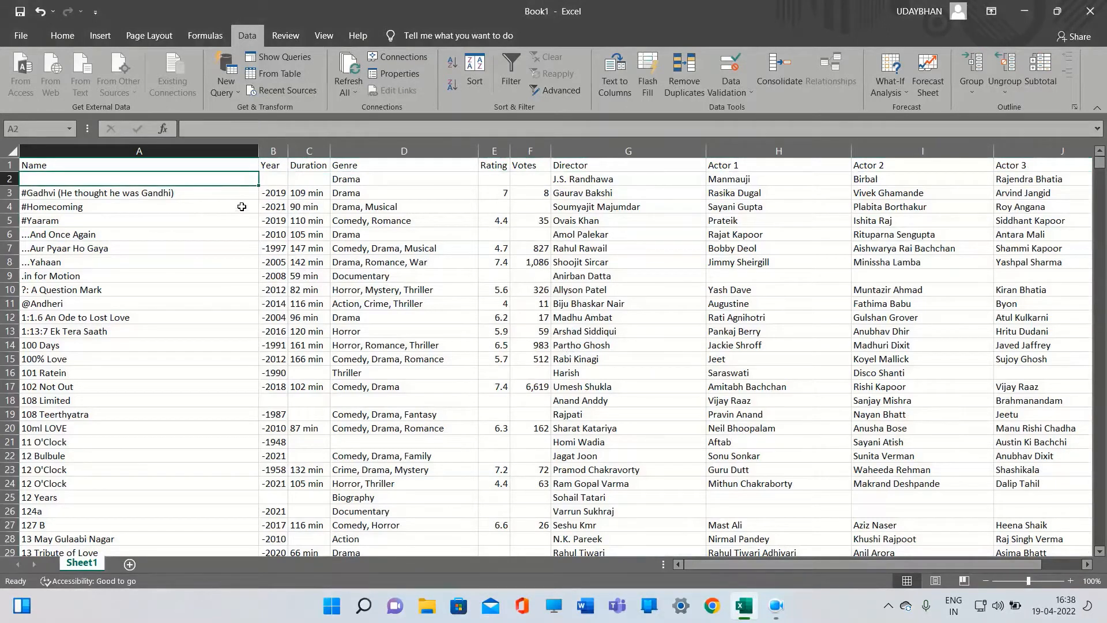
left_click(275, 183)
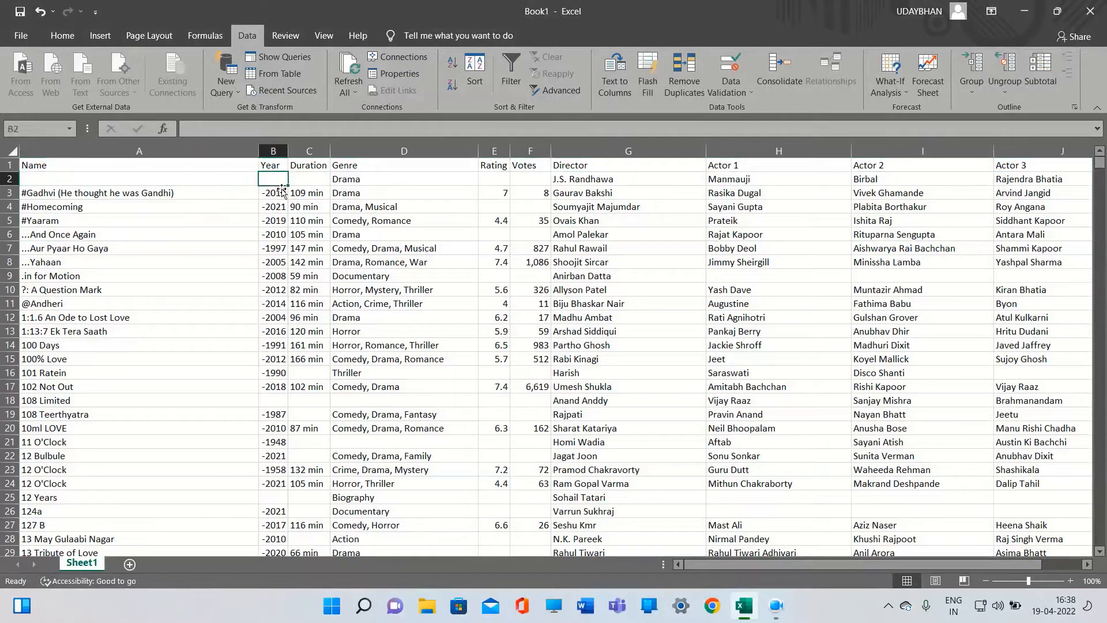
left_click(245, 183)
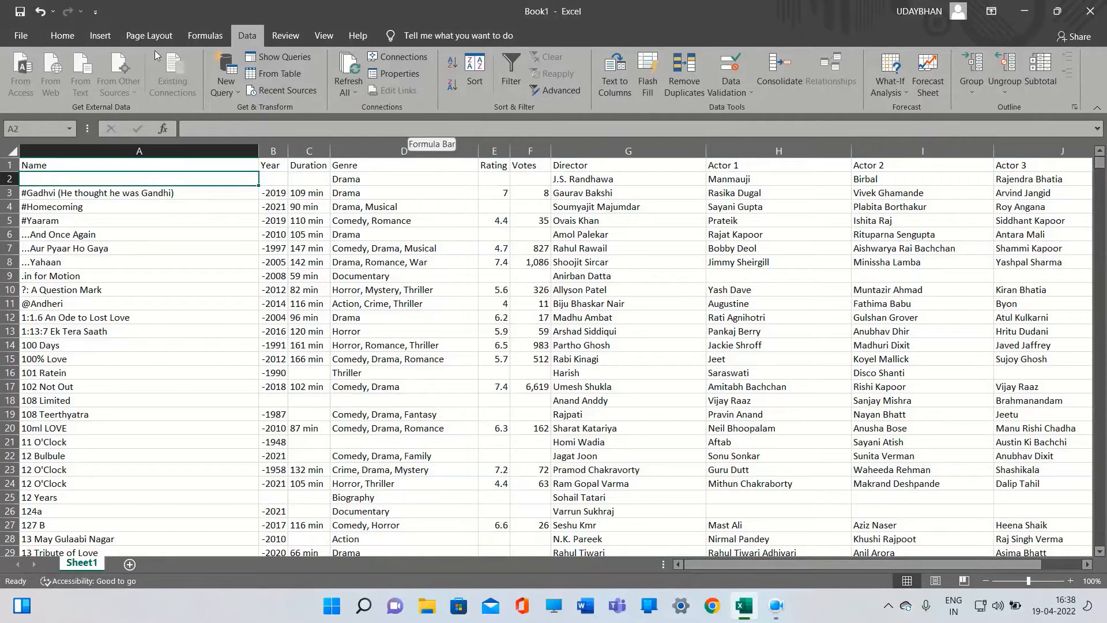
left_click(63, 36)
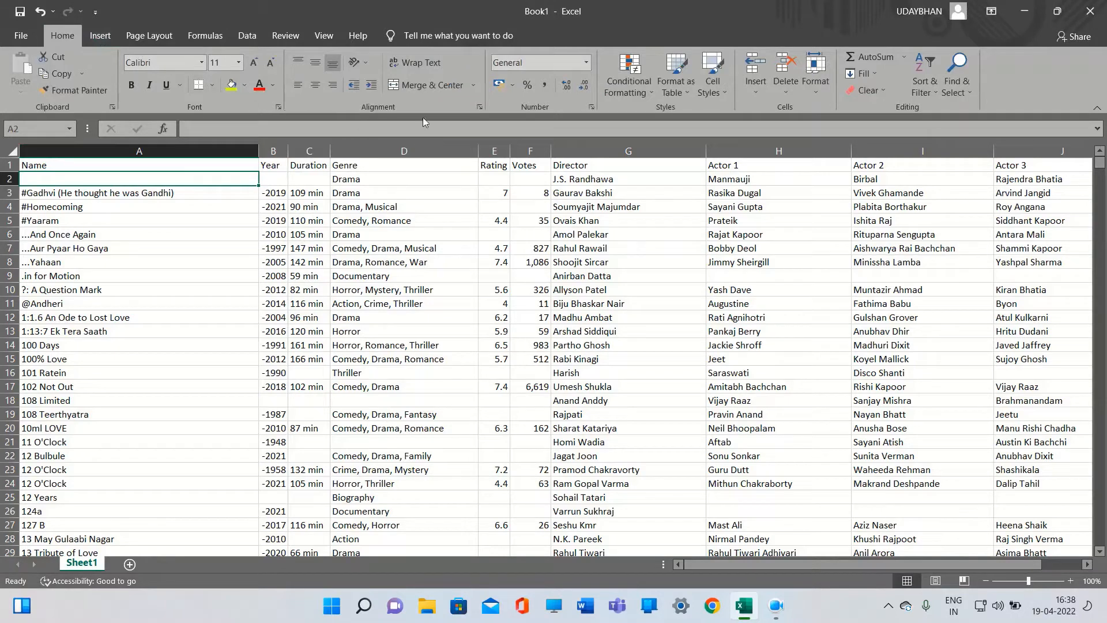
left_click(947, 87)
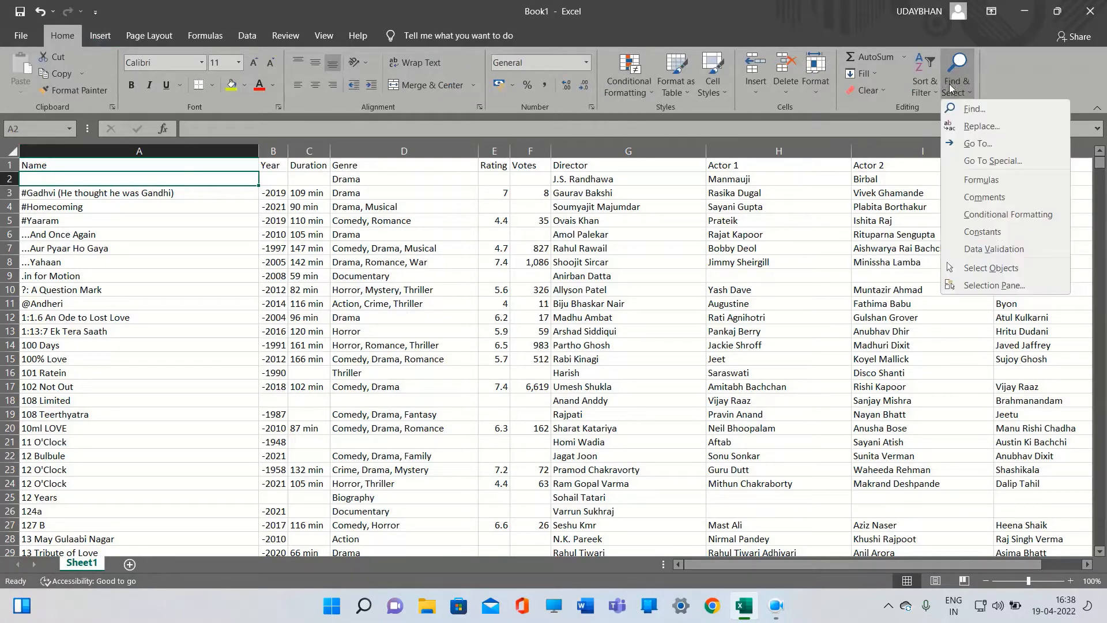
left_click(975, 163)
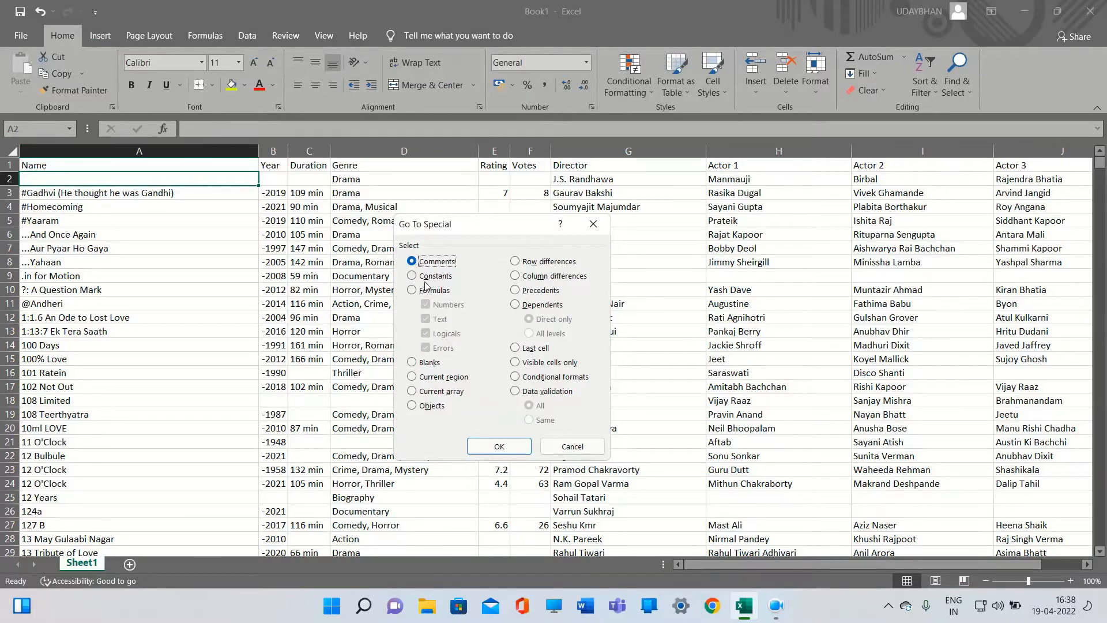
left_click(412, 364)
left_click(501, 447)
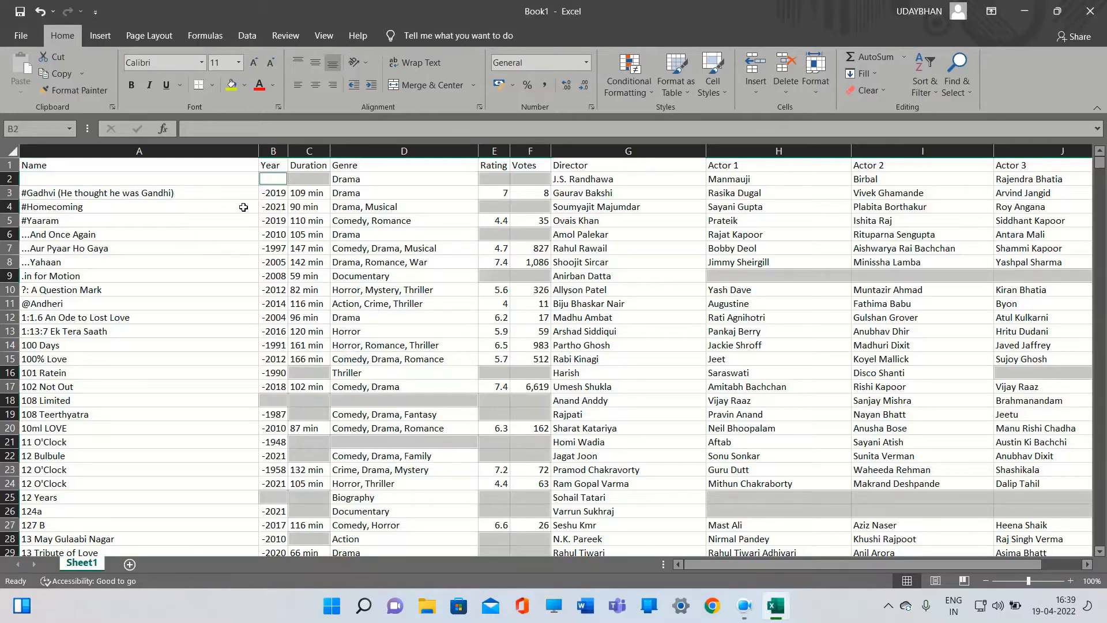
scroll(468, 349, "down", 3)
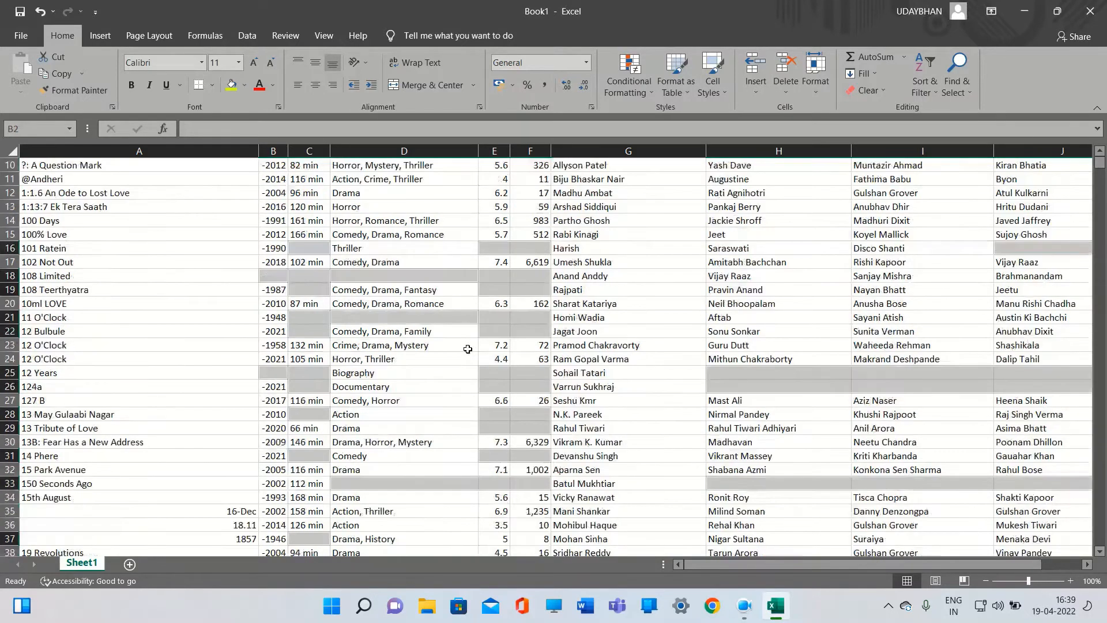
scroll(468, 349, "down", 7)
scroll(468, 349, "up", 10)
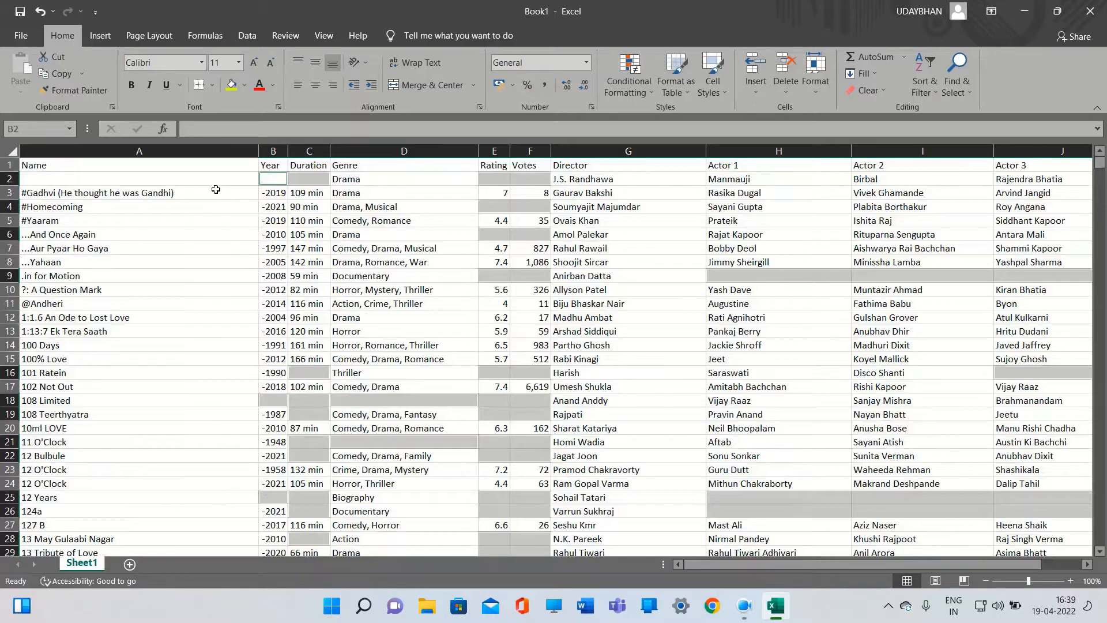
Select the entire data range, then select only its blank cells with Go To Special Blanks
key("Left")
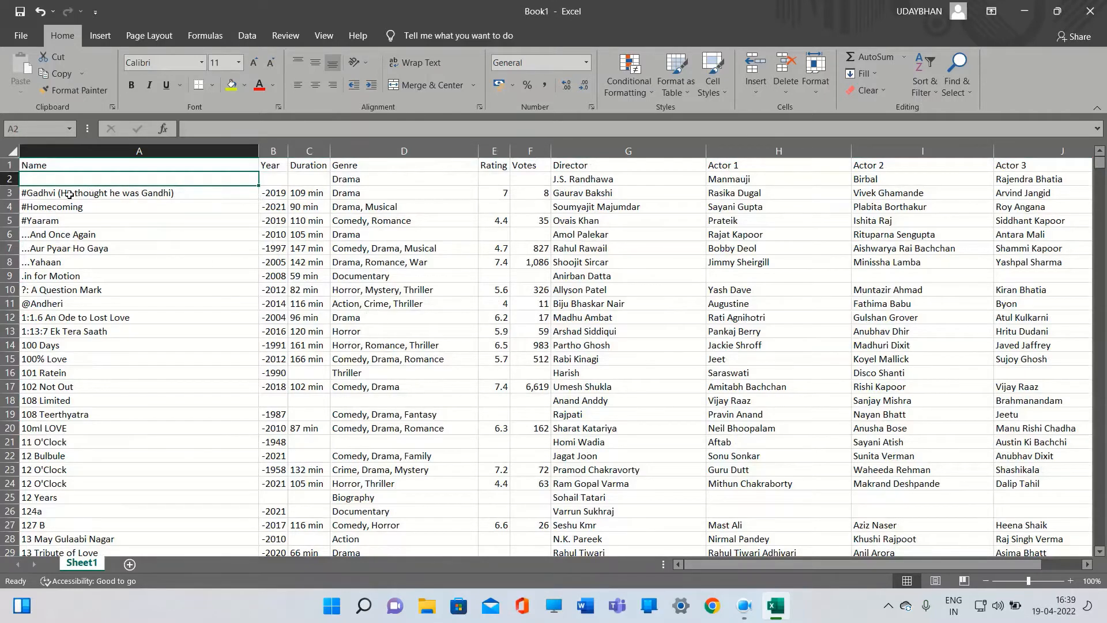
key("ctrl+a")
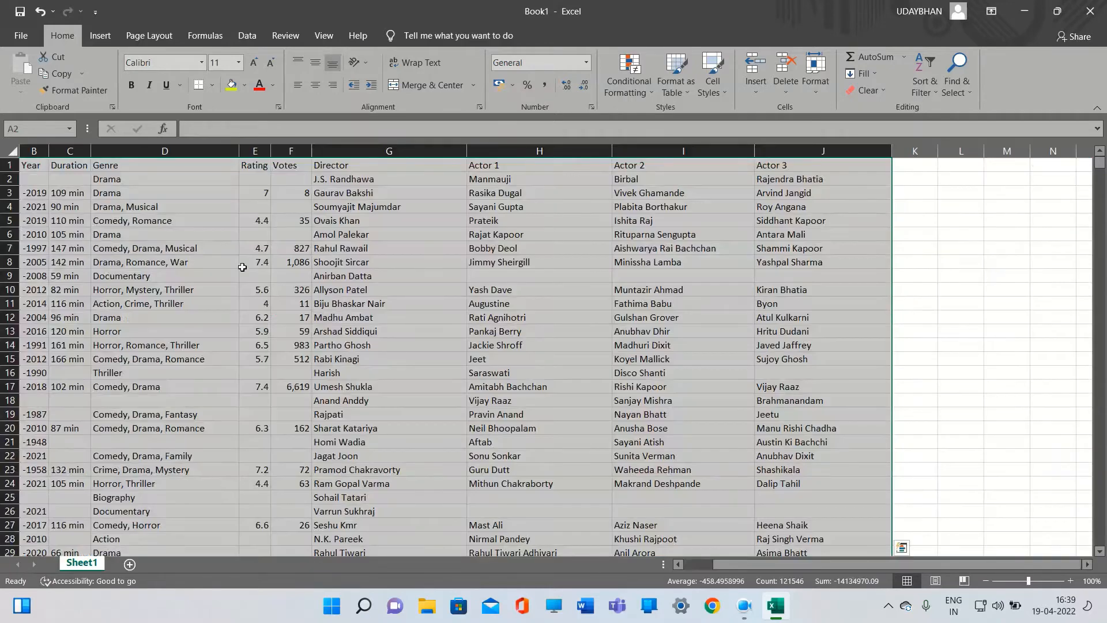
left_click(947, 89)
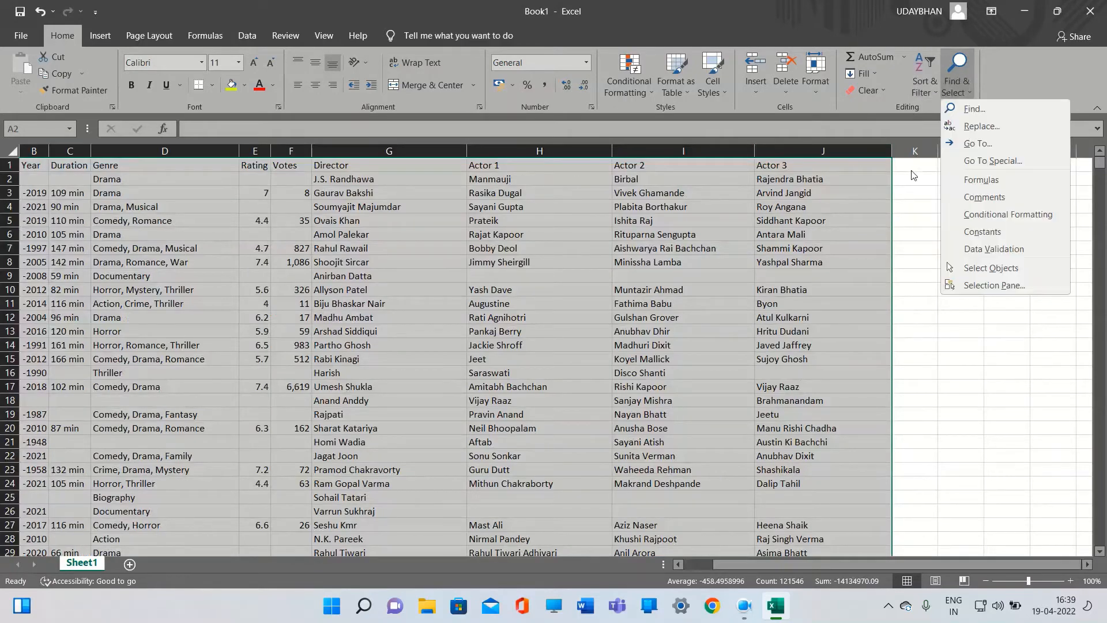
left_click(973, 161)
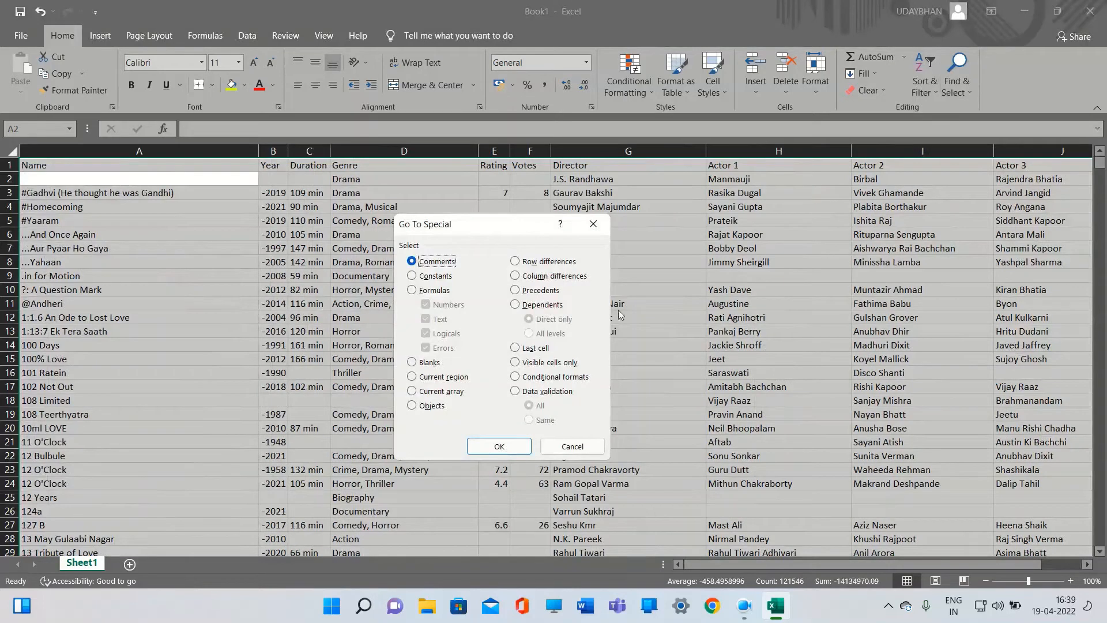
left_click(412, 362)
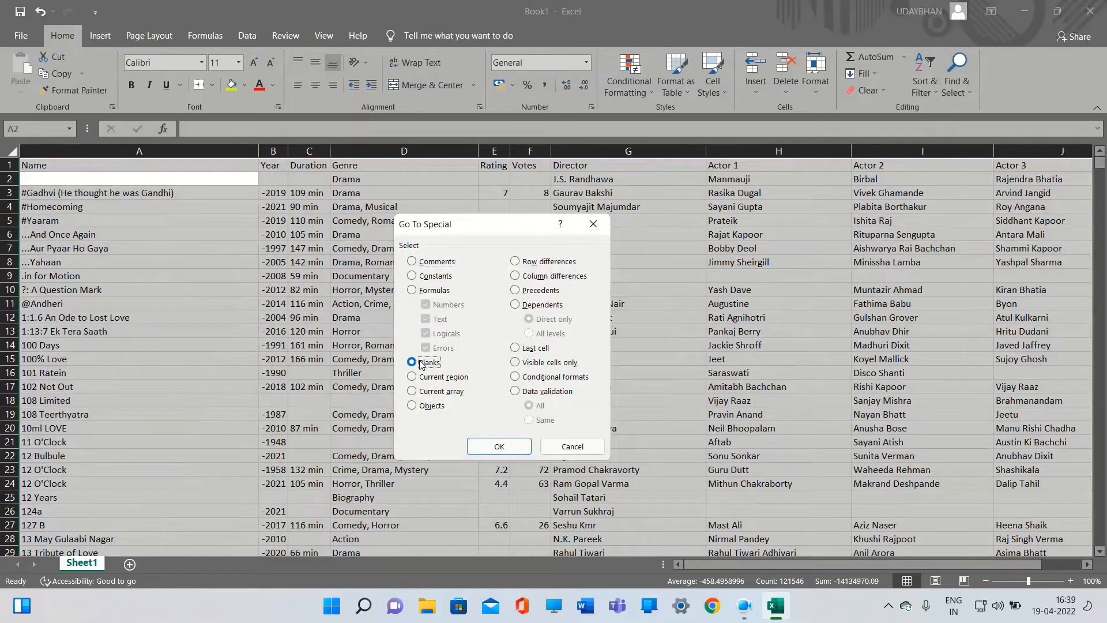
left_click(498, 447)
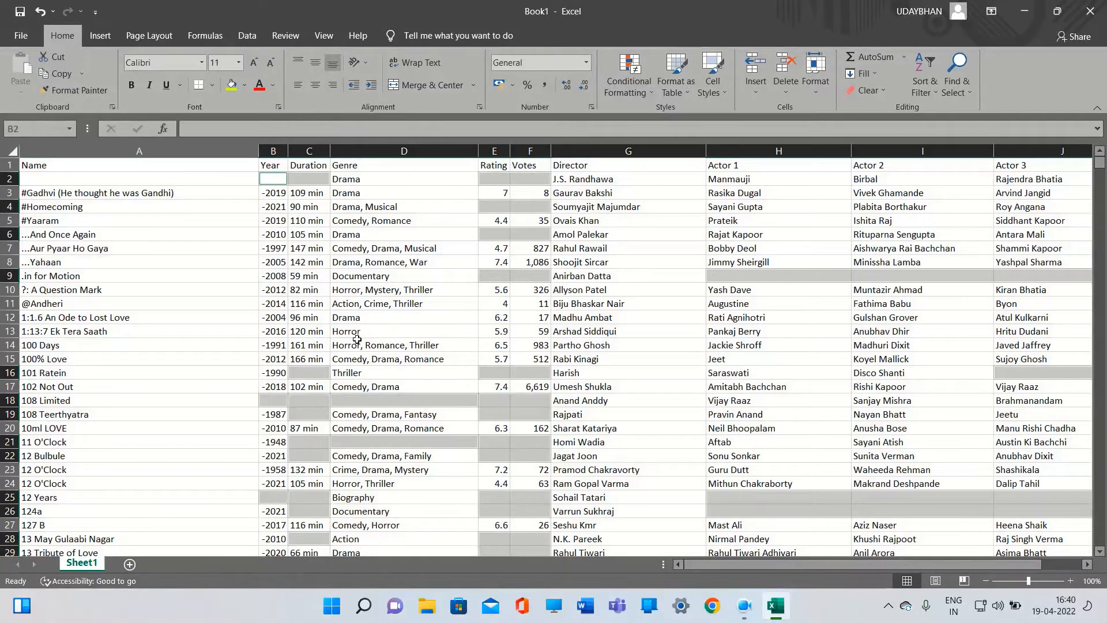
scroll(359, 369, "down", 1)
scroll(359, 369, "up", 1)
scroll(222, 284, "down", 2)
scroll(223, 285, "down", 6)
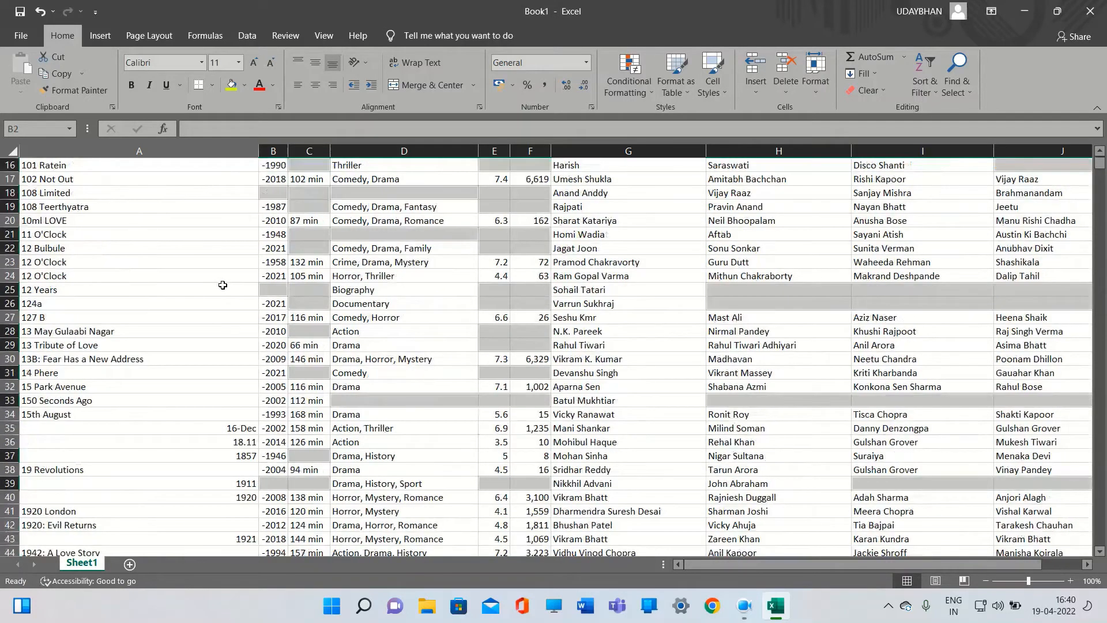
Delete the entire rows containing the selected blank cells, confirming the large operation
scroll(223, 285, "down", 7)
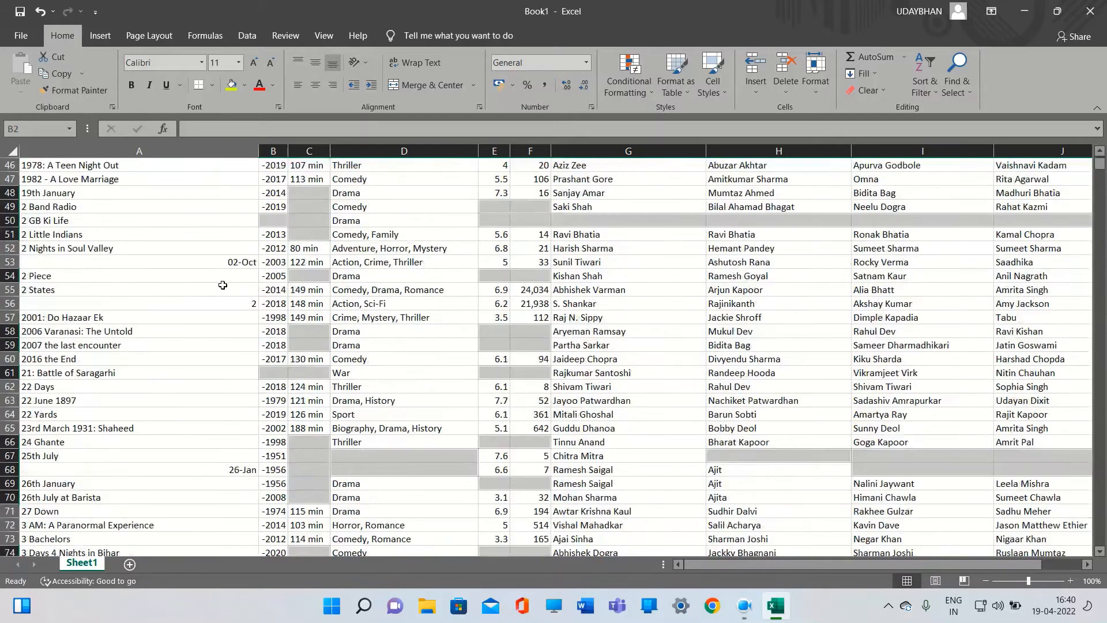
scroll(222, 284, "up", 1)
scroll(287, 266, "up", 4)
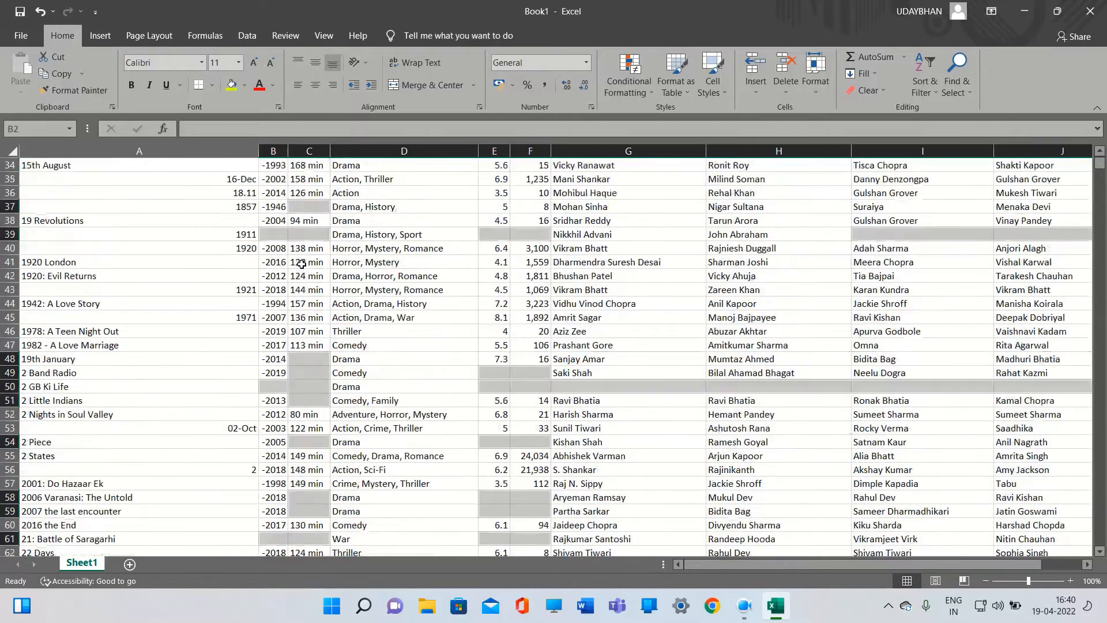
scroll(300, 282, "up", 2)
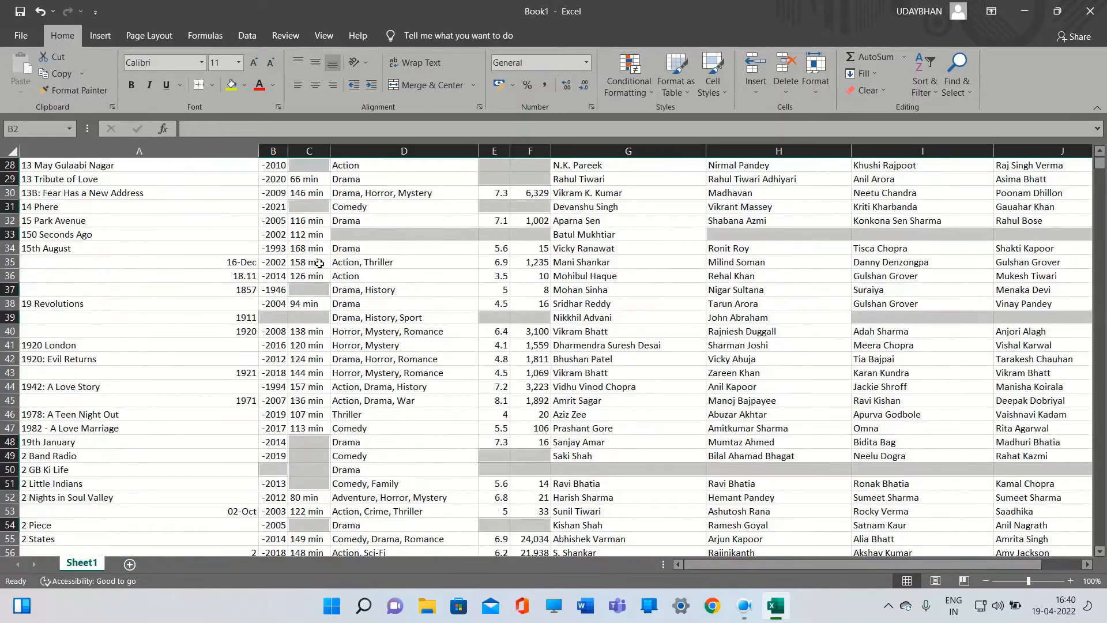
scroll(409, 262, "up", 2)
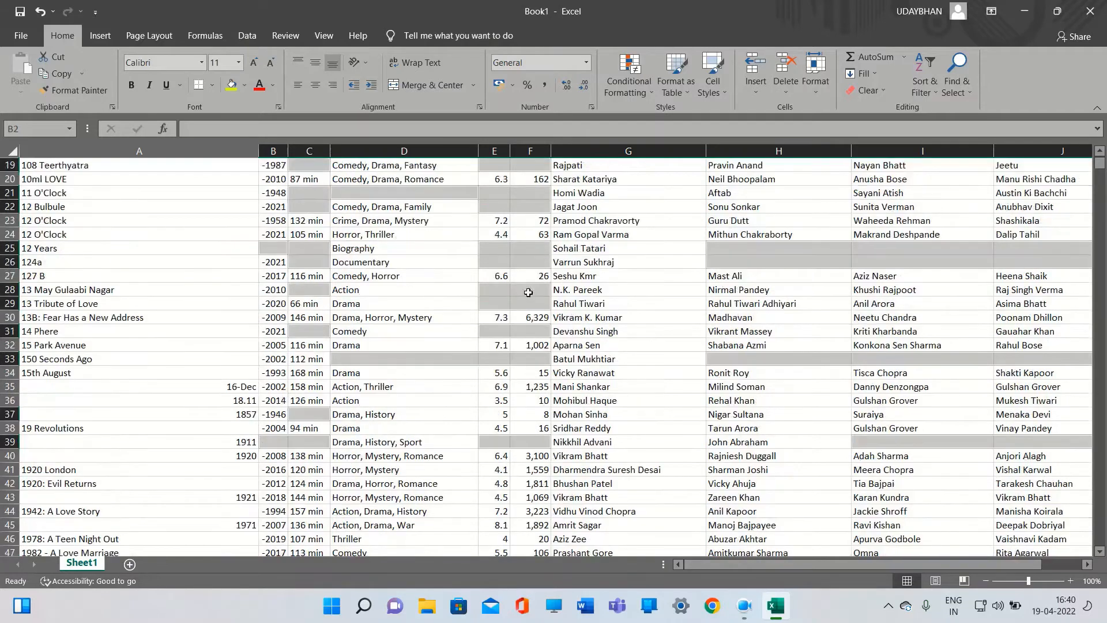
right_click(515, 264)
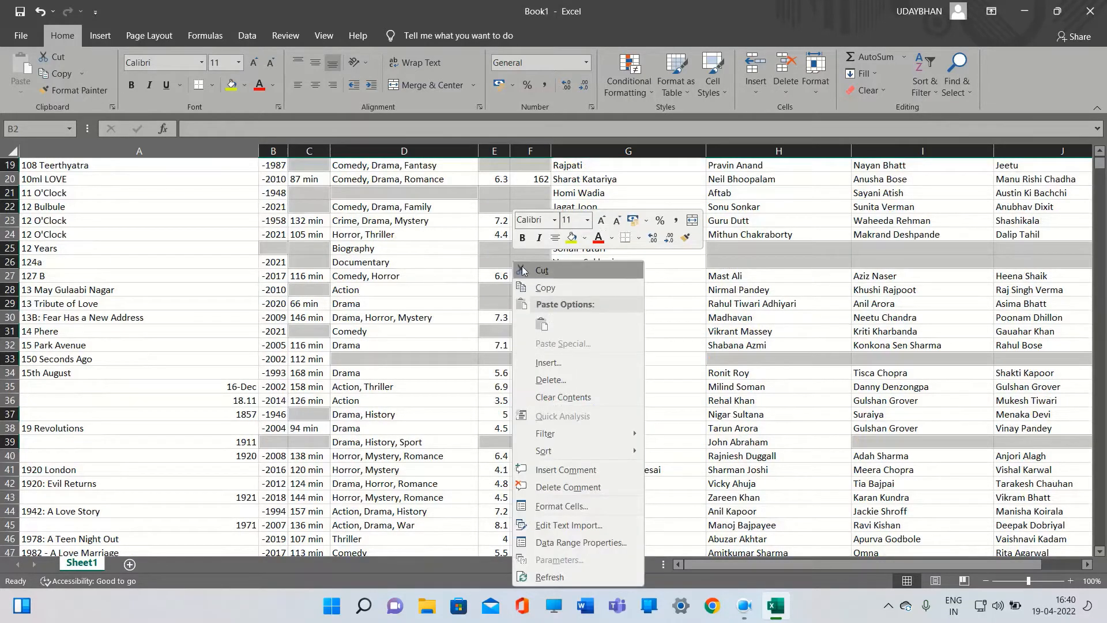
left_click(555, 381)
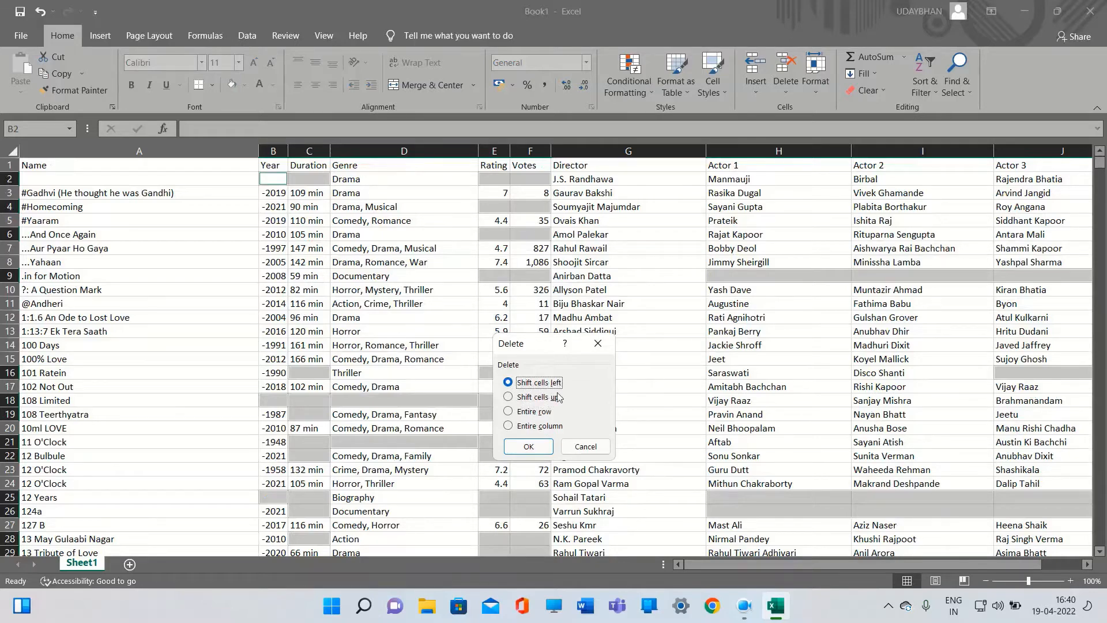
left_click(522, 412)
left_click(529, 447)
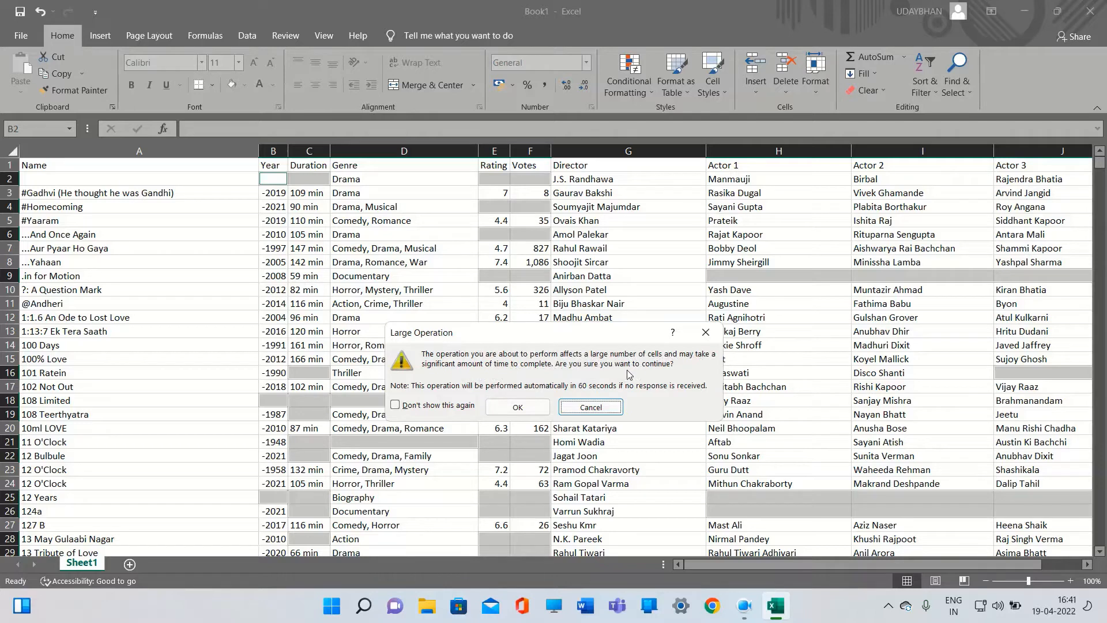
left_click(515, 405)
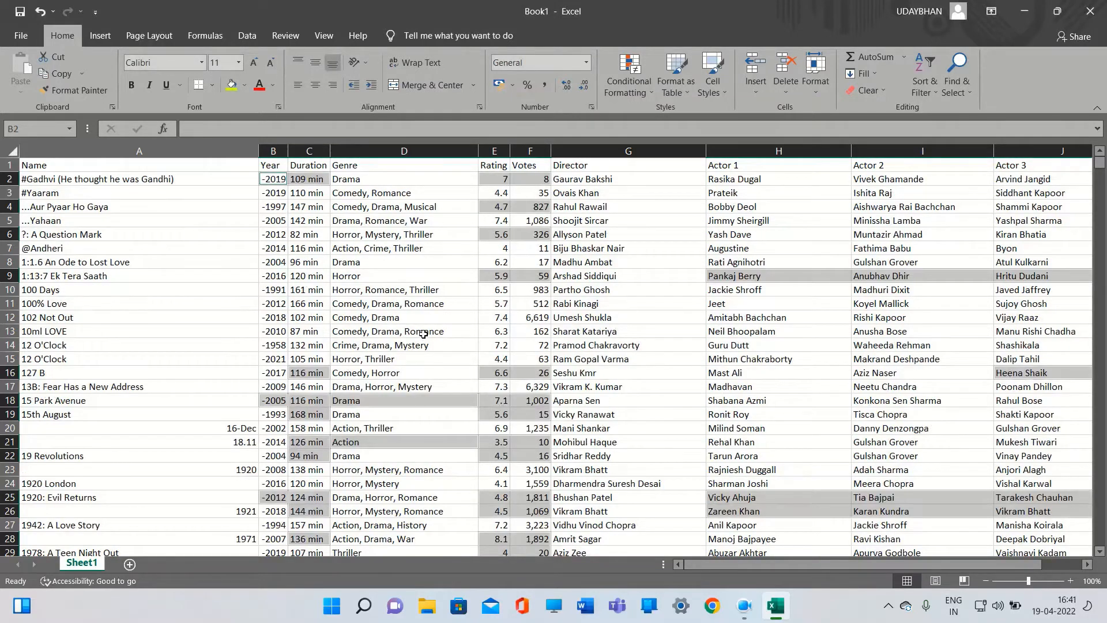
Scroll through the remaining rows to check the data after the deletion
left_click(306, 291)
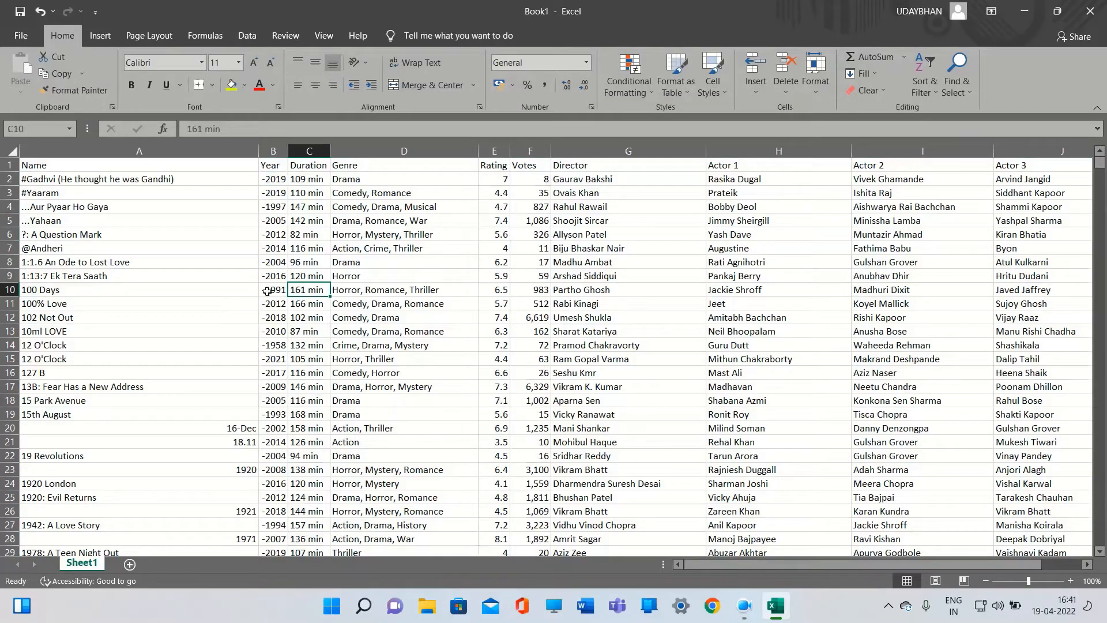
scroll(385, 301, "down", 12)
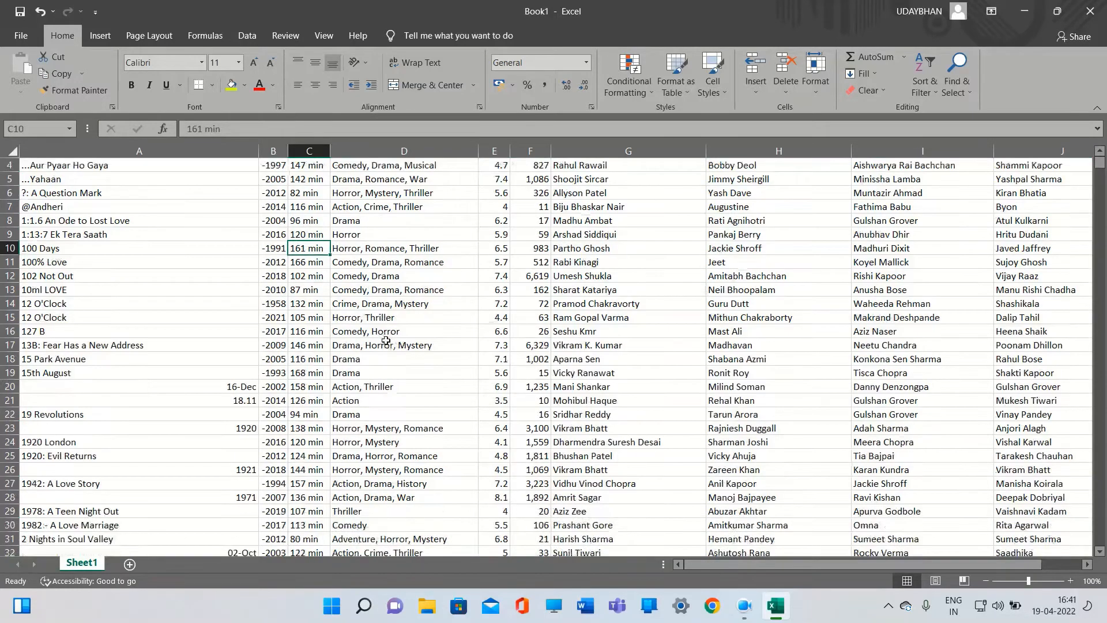
scroll(385, 341, "down", 3)
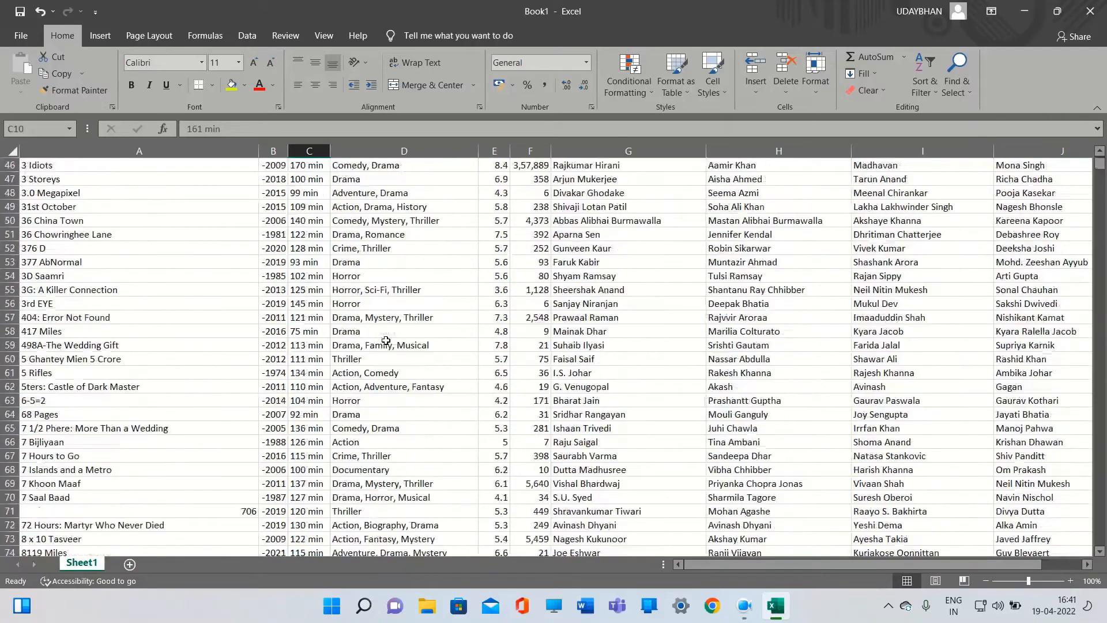
scroll(385, 341, "down", 14)
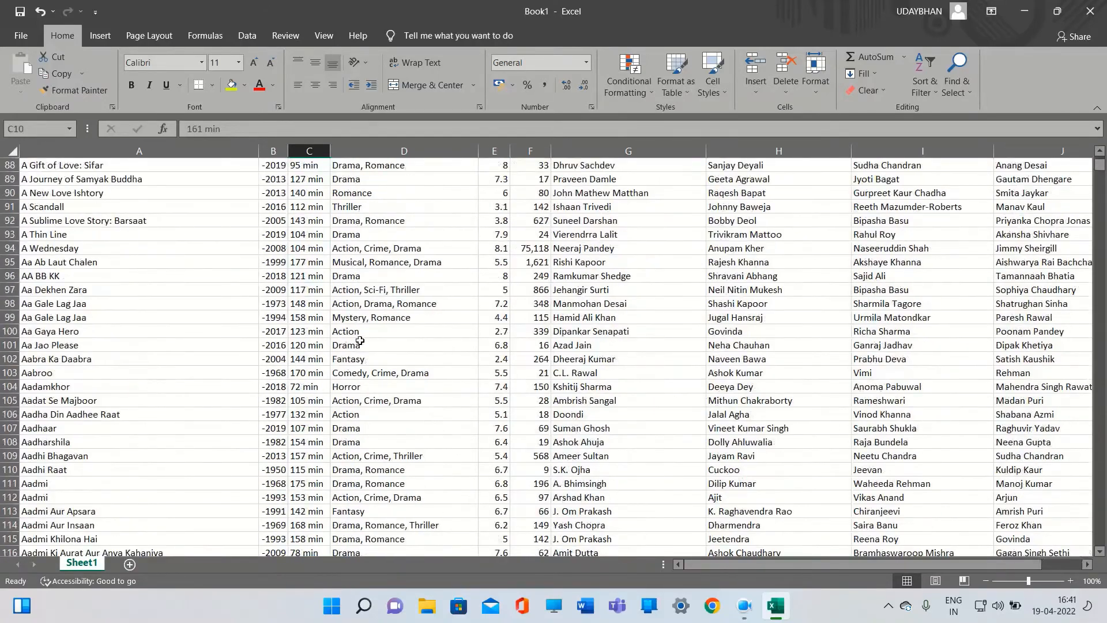
scroll(354, 338, "up", 5)
scroll(354, 337, "up", 19)
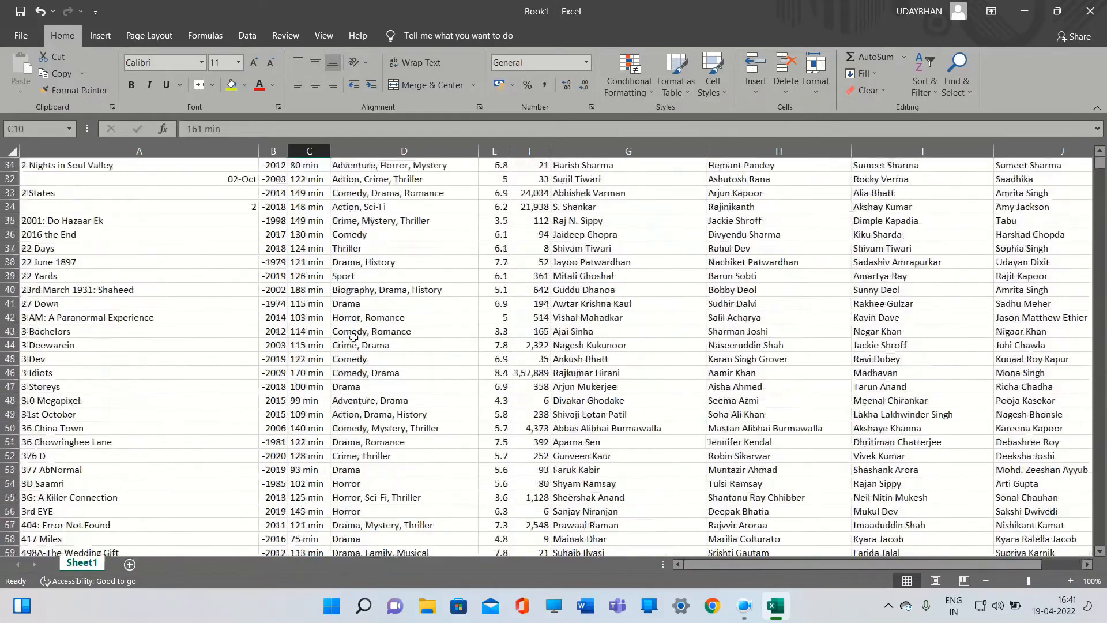
scroll(358, 339, "up", 5)
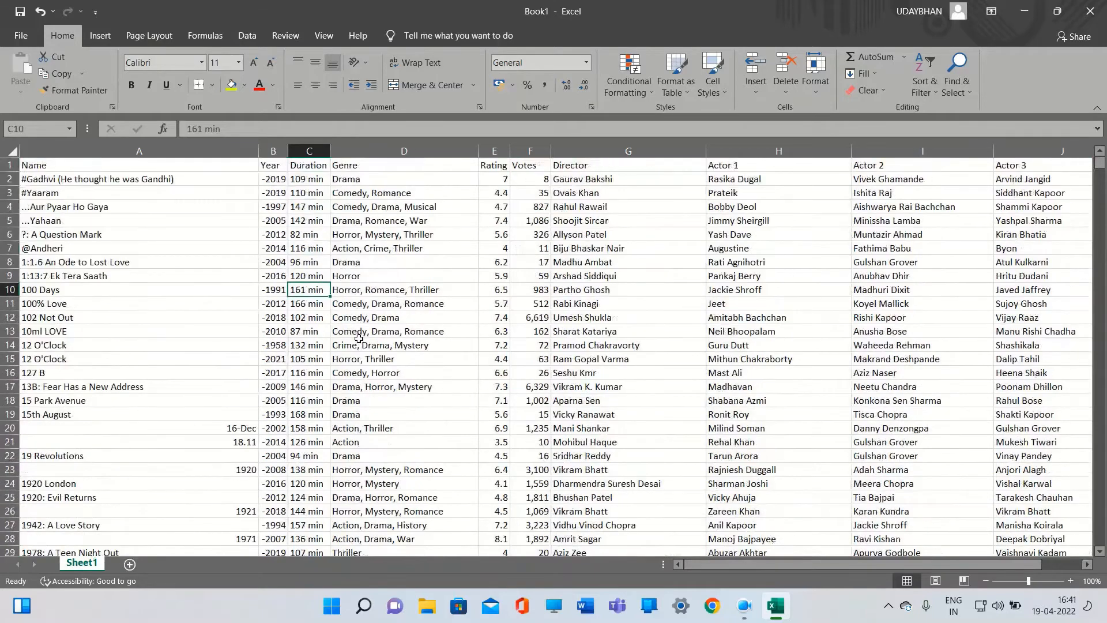
Jump to the last row of the Name column and up the Year column to look for remaining gaps
left_click(167, 169)
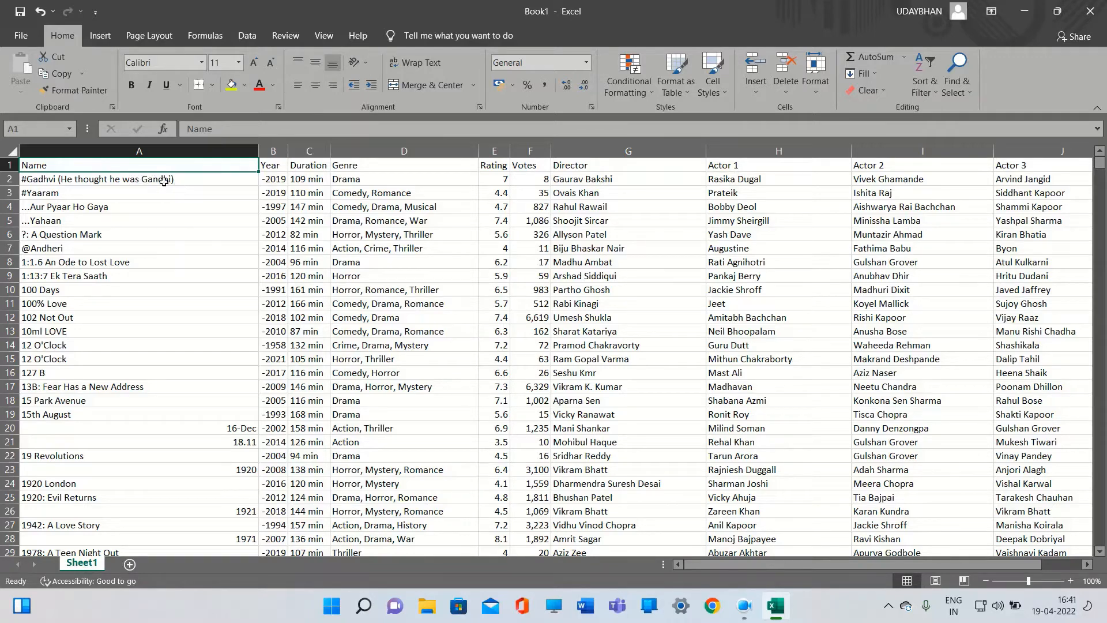
key("ctrl+Down")
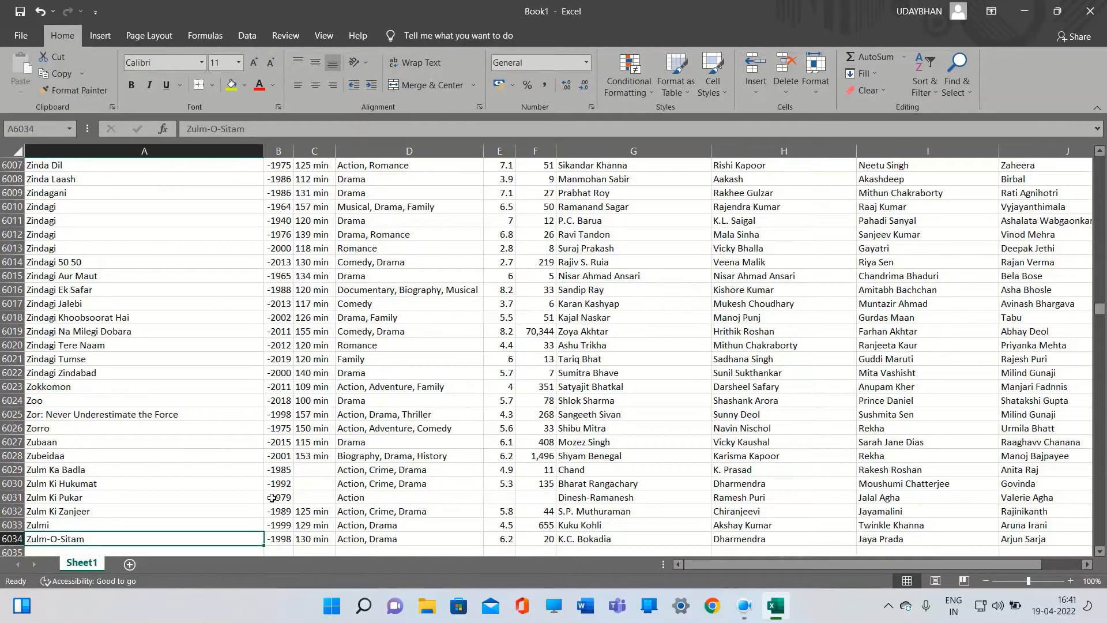
scroll(271, 498, "down", 1)
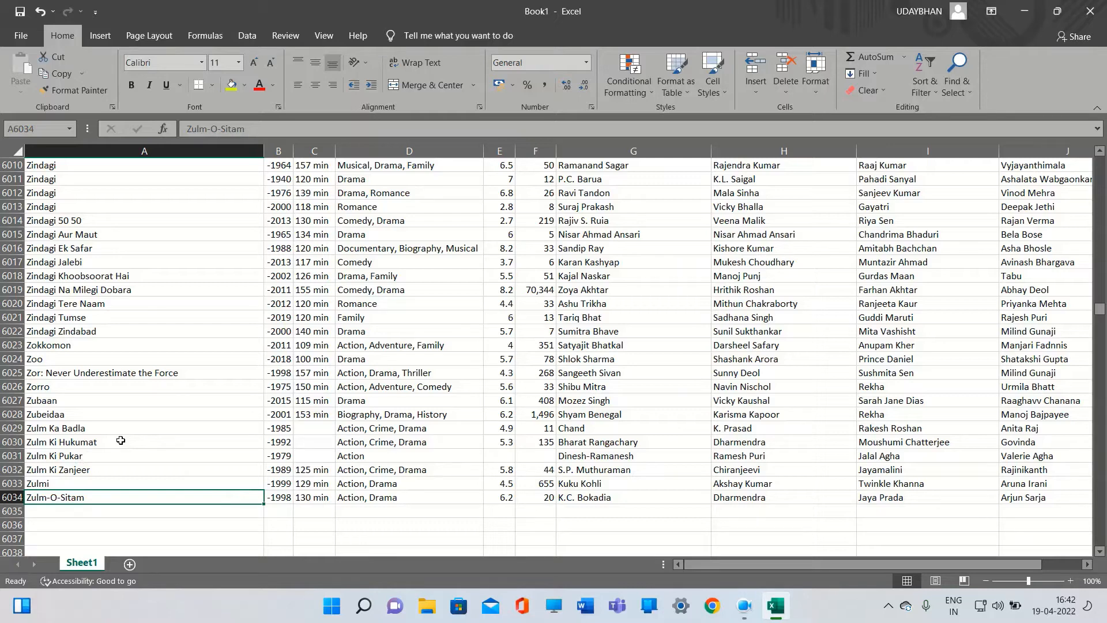
key("Right")
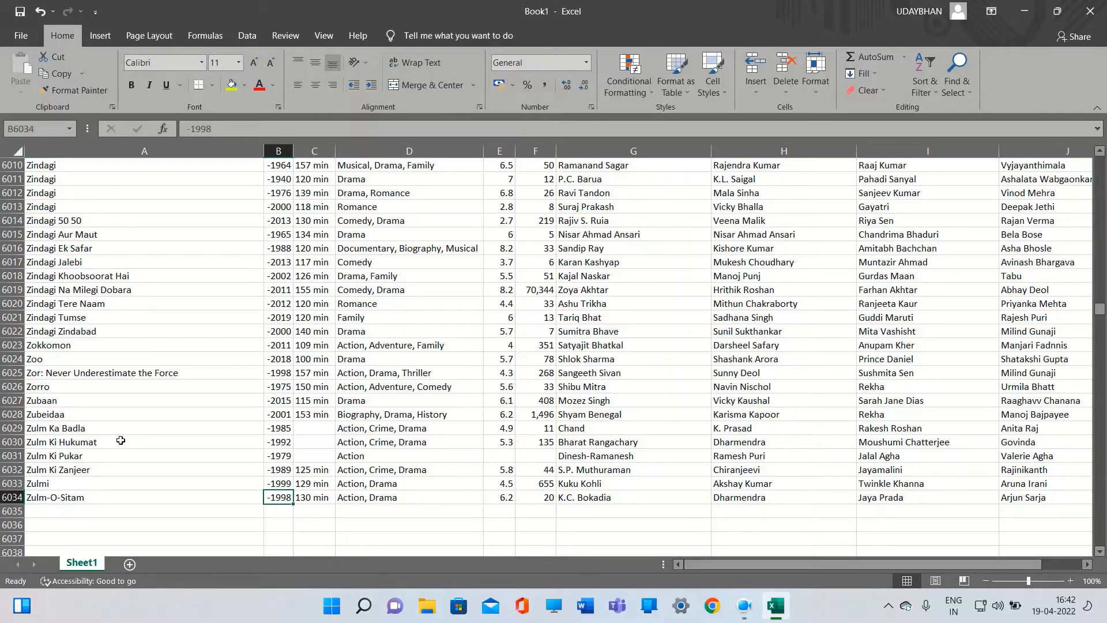
key("ctrl+Up")
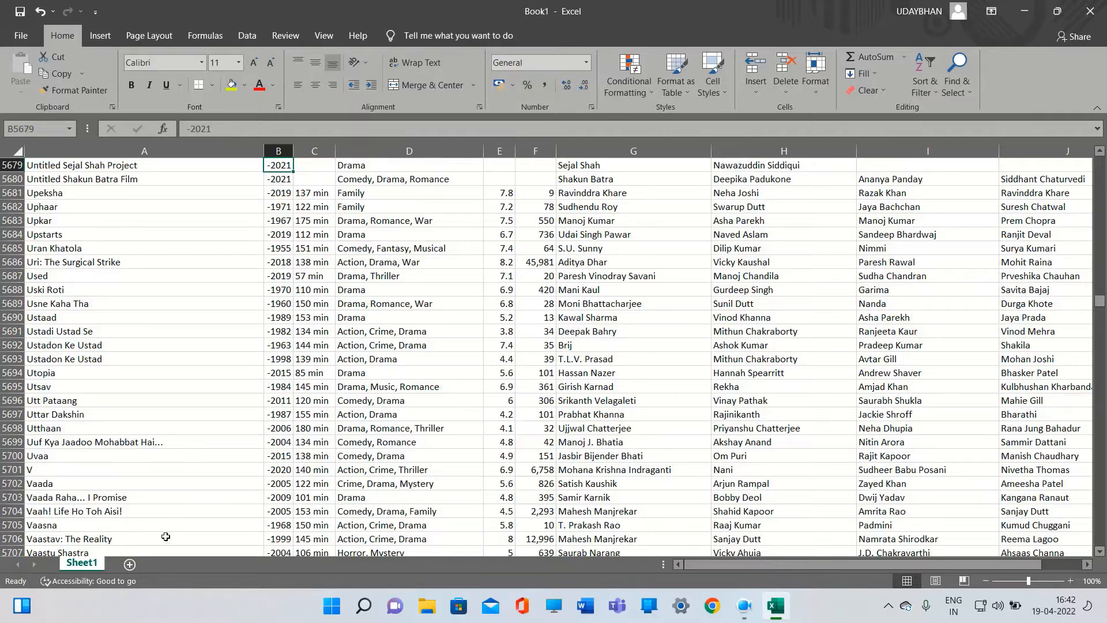
scroll(241, 377, "up", 1)
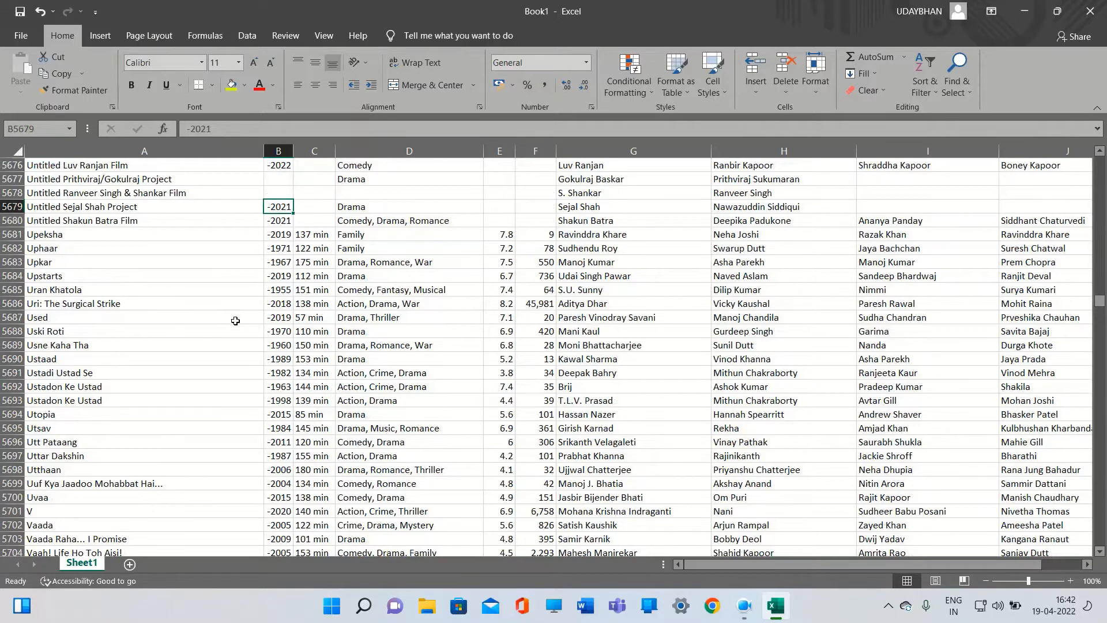
scroll(236, 321, "up", 2)
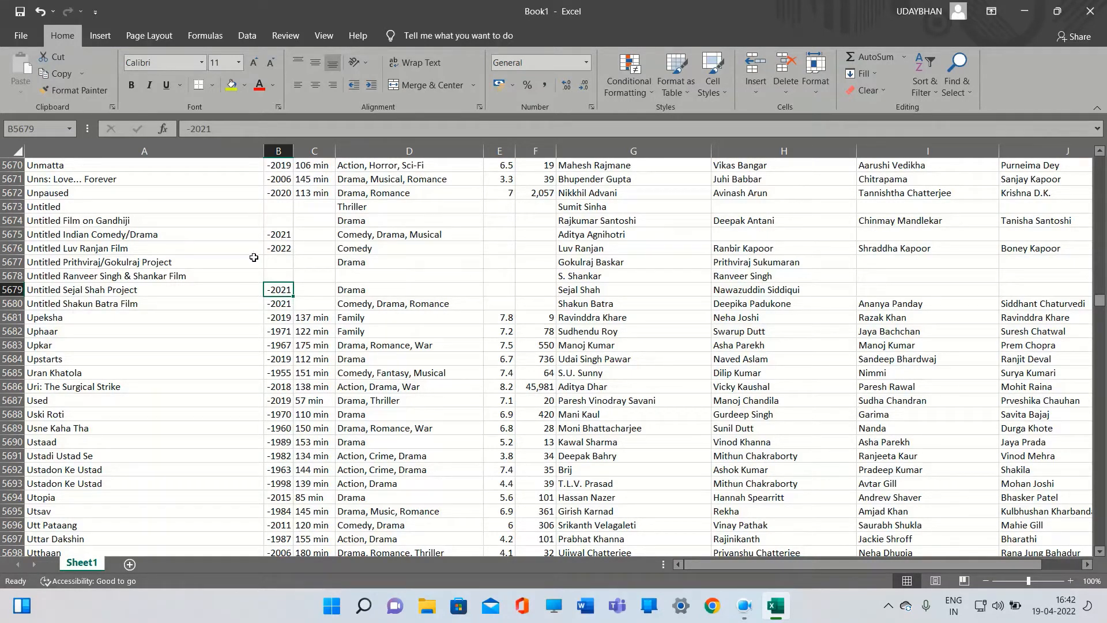
scroll(256, 268, "up", 1)
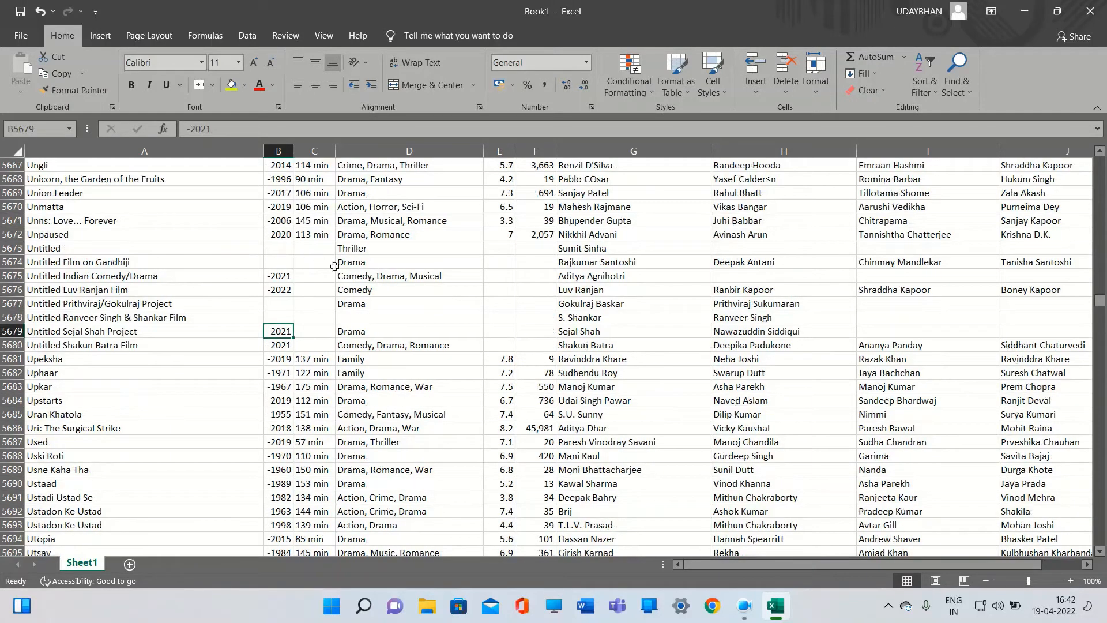
Select the remaining blank cells with Go To Special Blanks and delete their entire rows
left_click(282, 250)
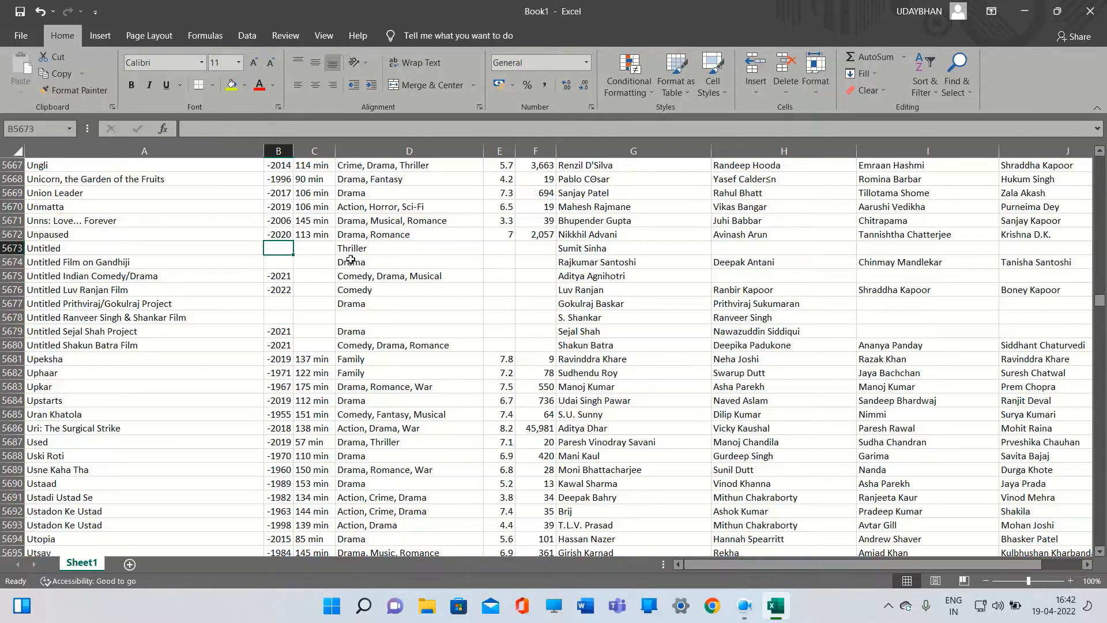
left_click(964, 82)
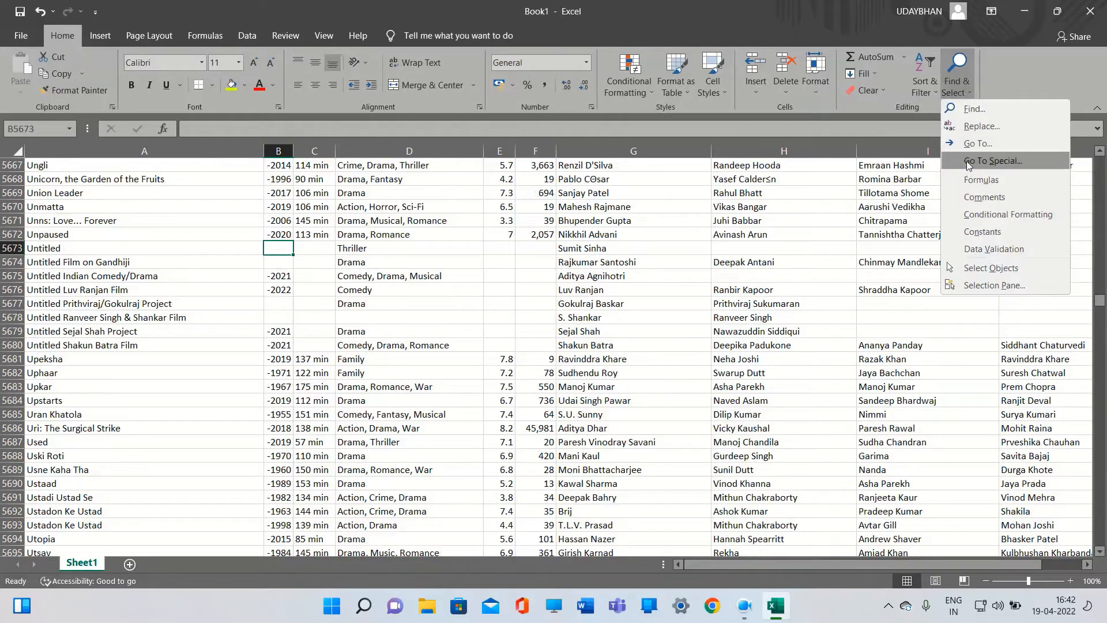
left_click(967, 161)
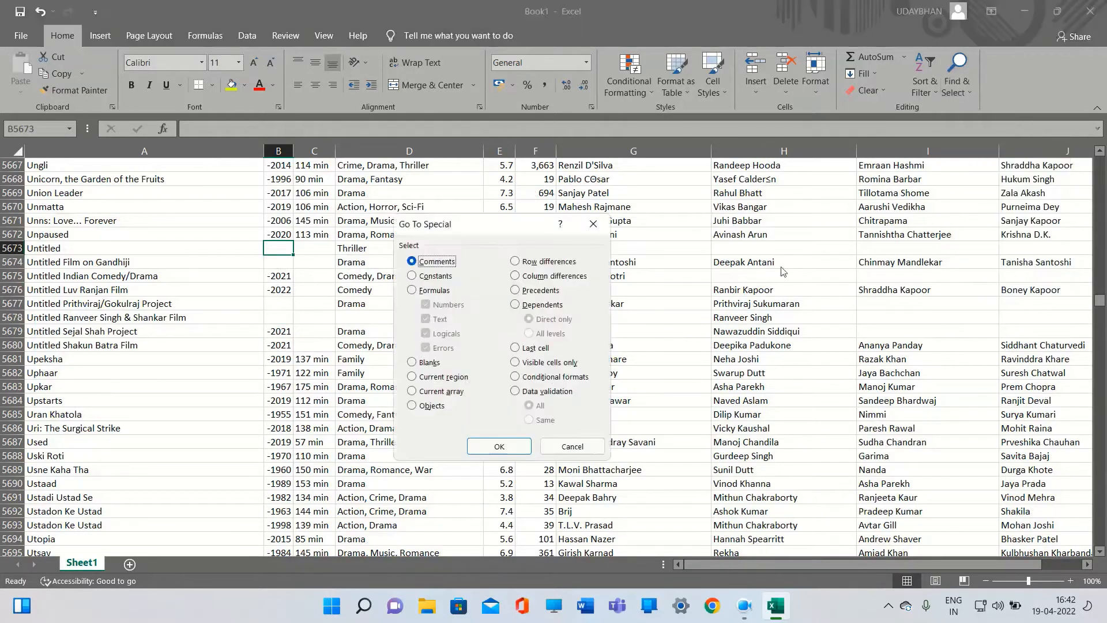
left_click(412, 362)
left_click(499, 446)
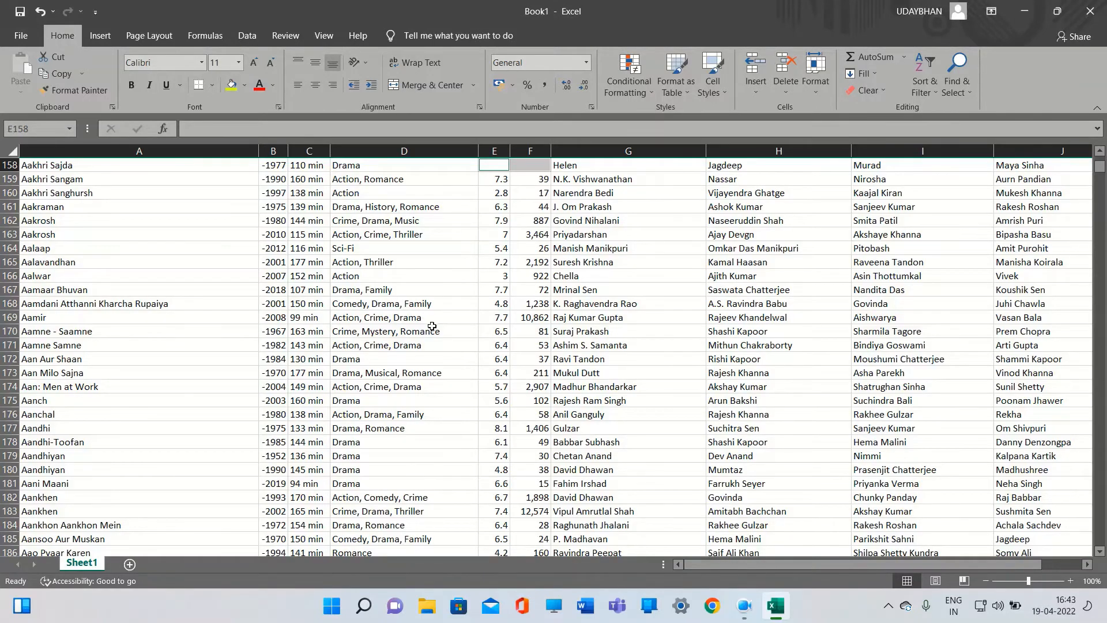
scroll(434, 328, "up", 2)
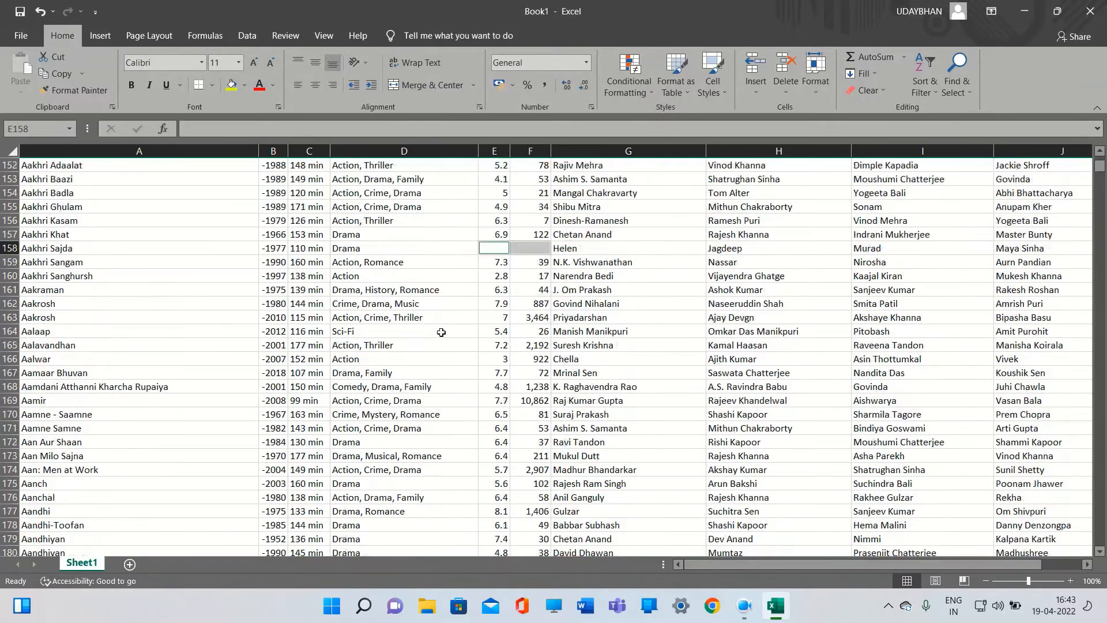
right_click(523, 250)
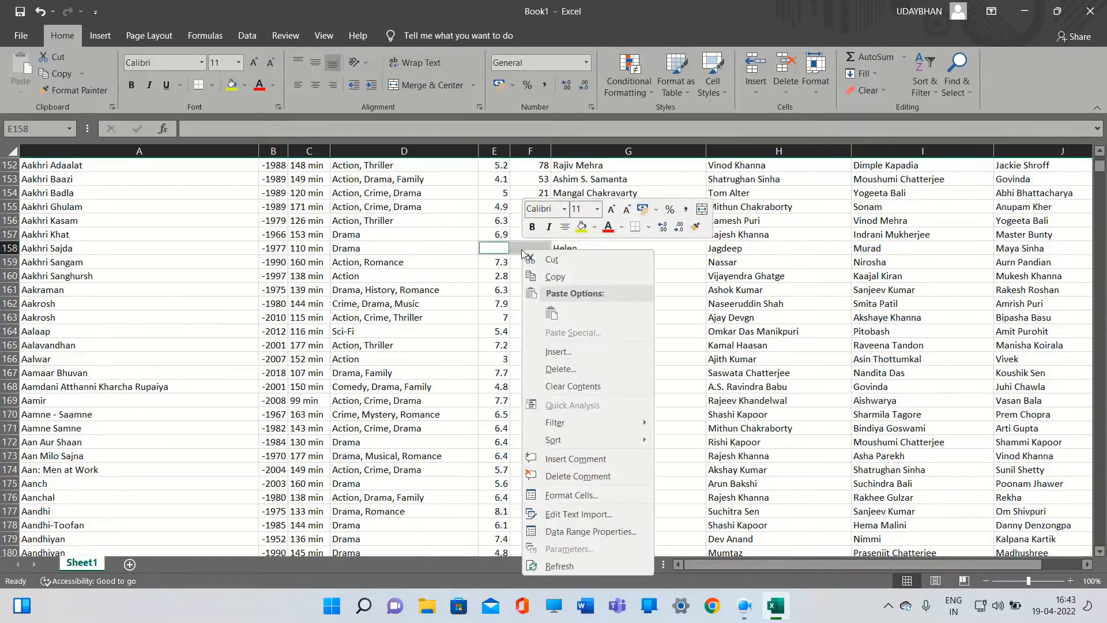
left_click(549, 370)
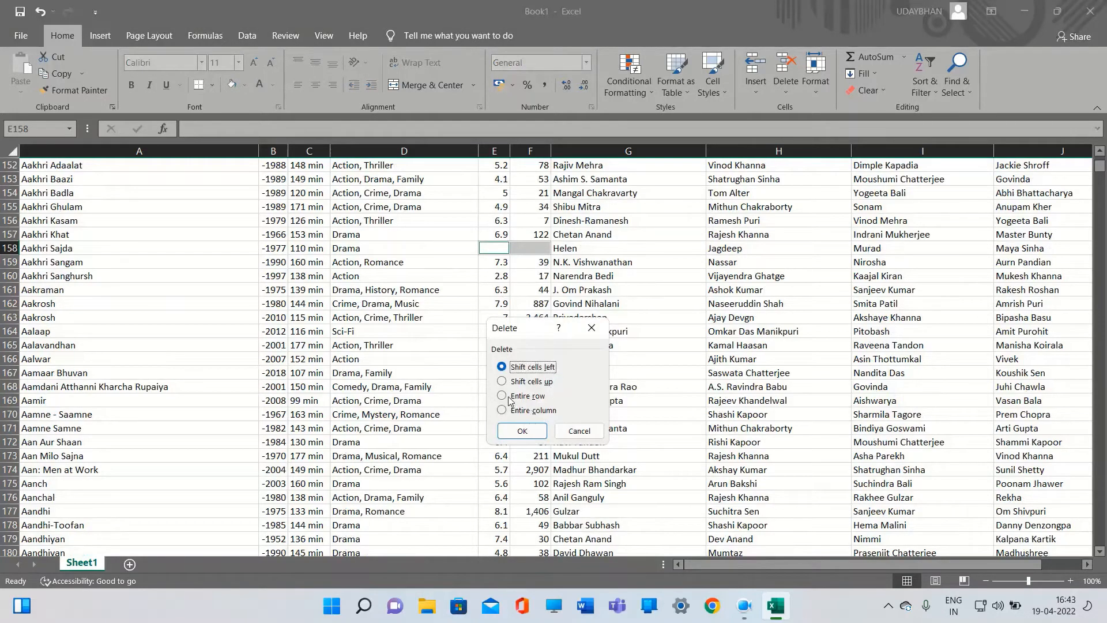
left_click(508, 396)
left_click(523, 431)
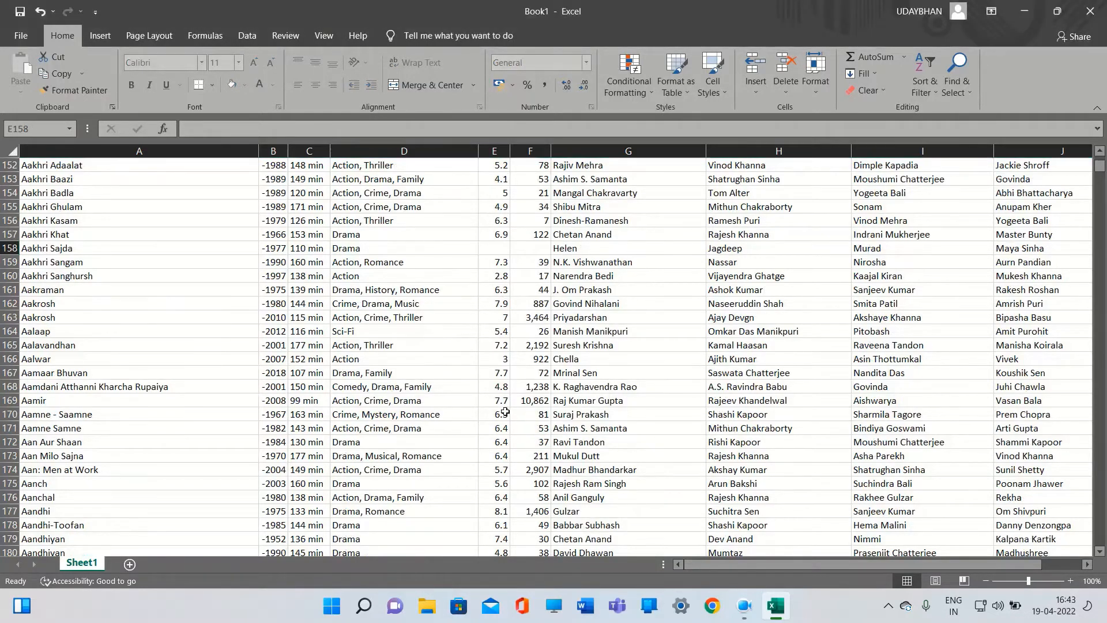
Scroll back up to the top of the sheet to review the cleaned data
scroll(410, 374, "down", 2)
scroll(411, 374, "down", 9)
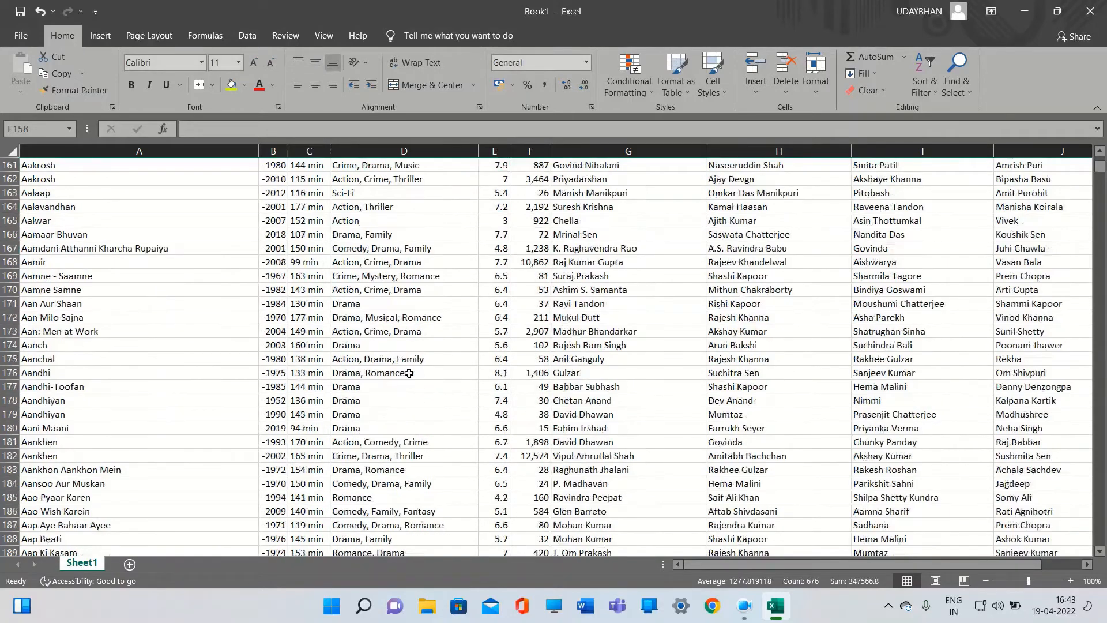
scroll(403, 372, "up", 5)
scroll(404, 372, "up", 11)
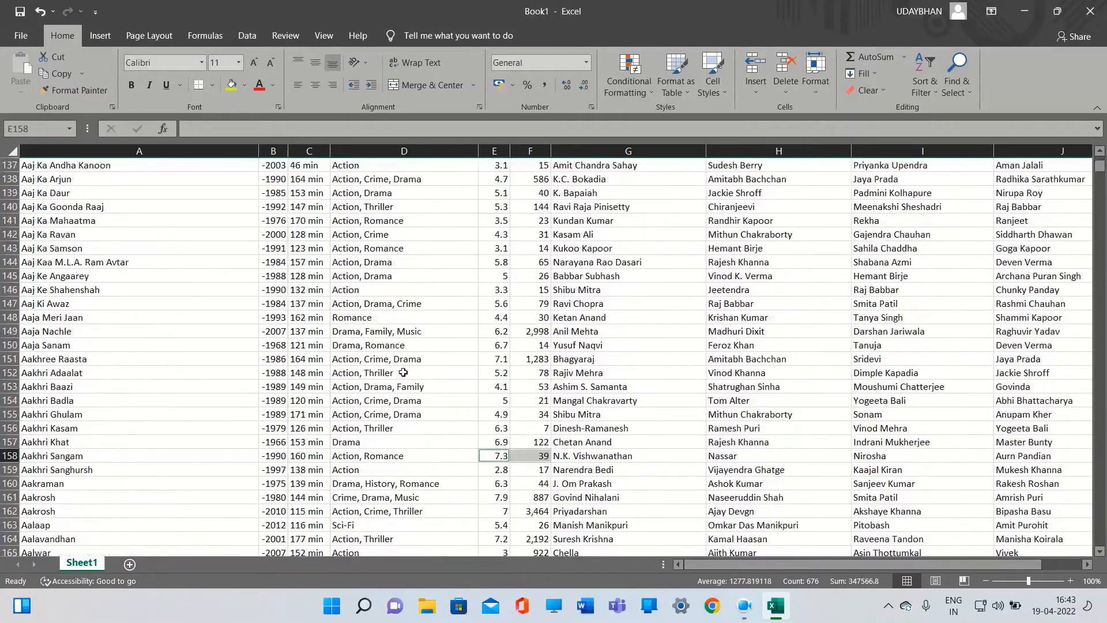
scroll(403, 372, "up", 4)
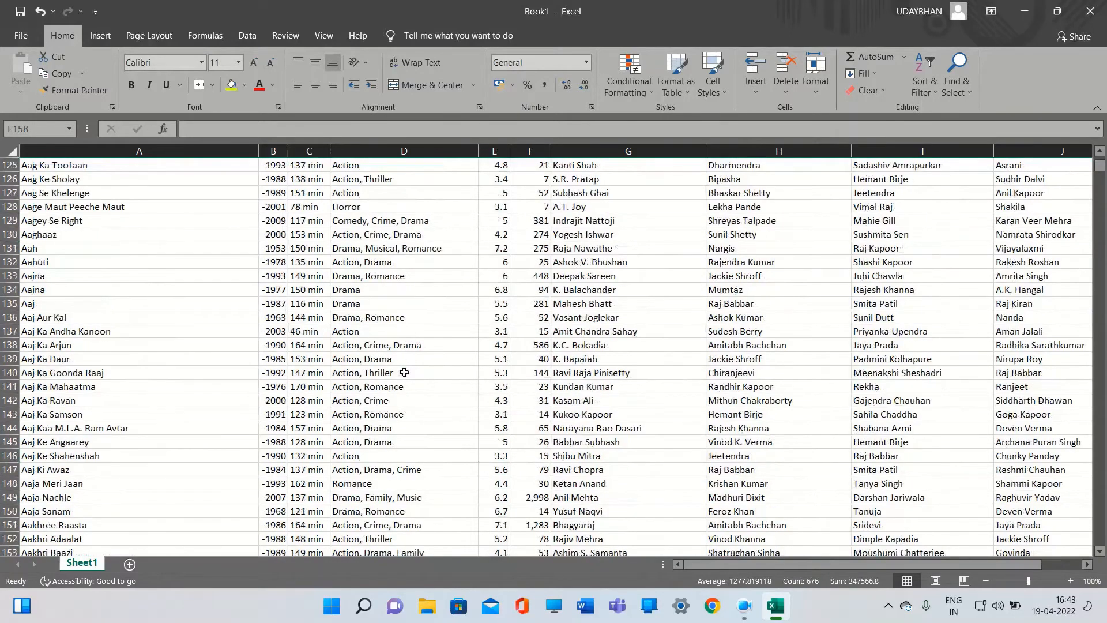
scroll(404, 373, "up", 20)
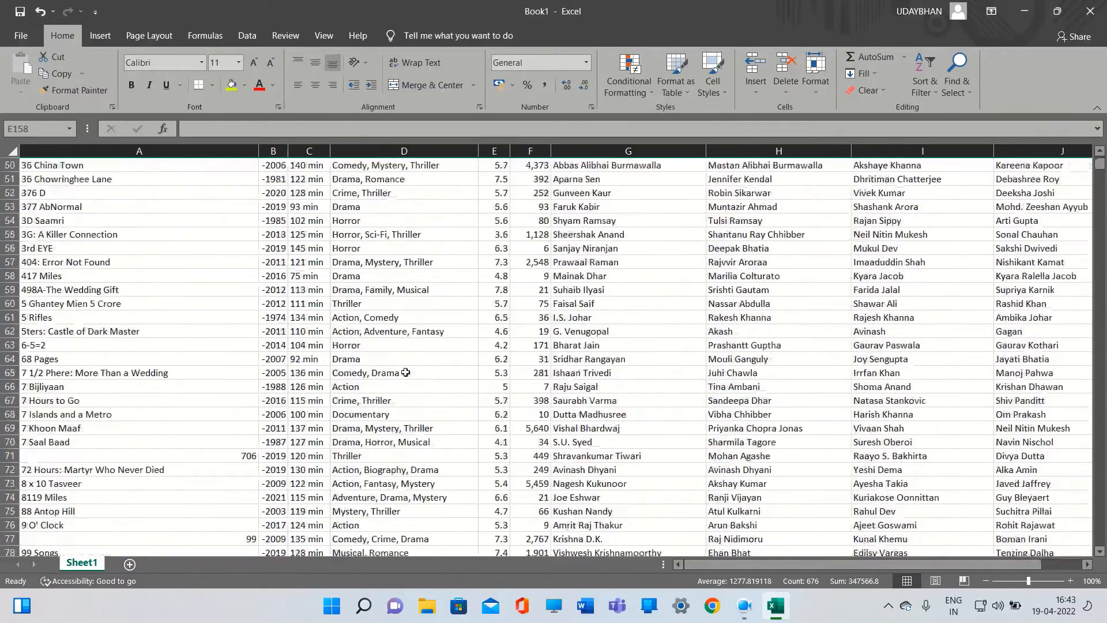
scroll(406, 372, "up", 16)
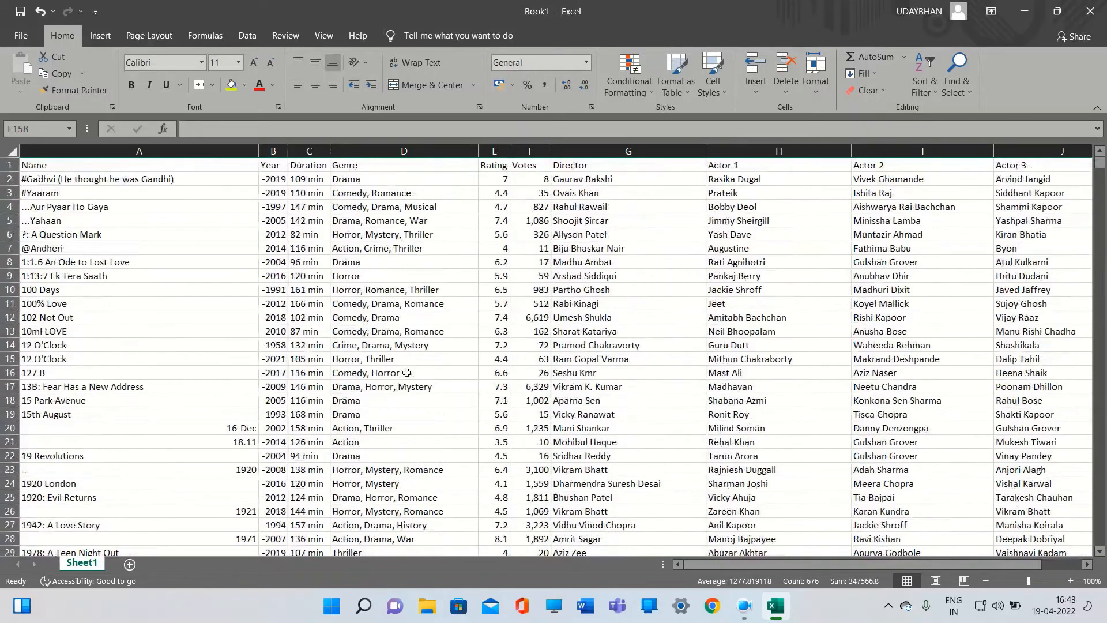
Jump to the last row of the Year column and back up the Duration column to look for gaps
left_click(276, 171)
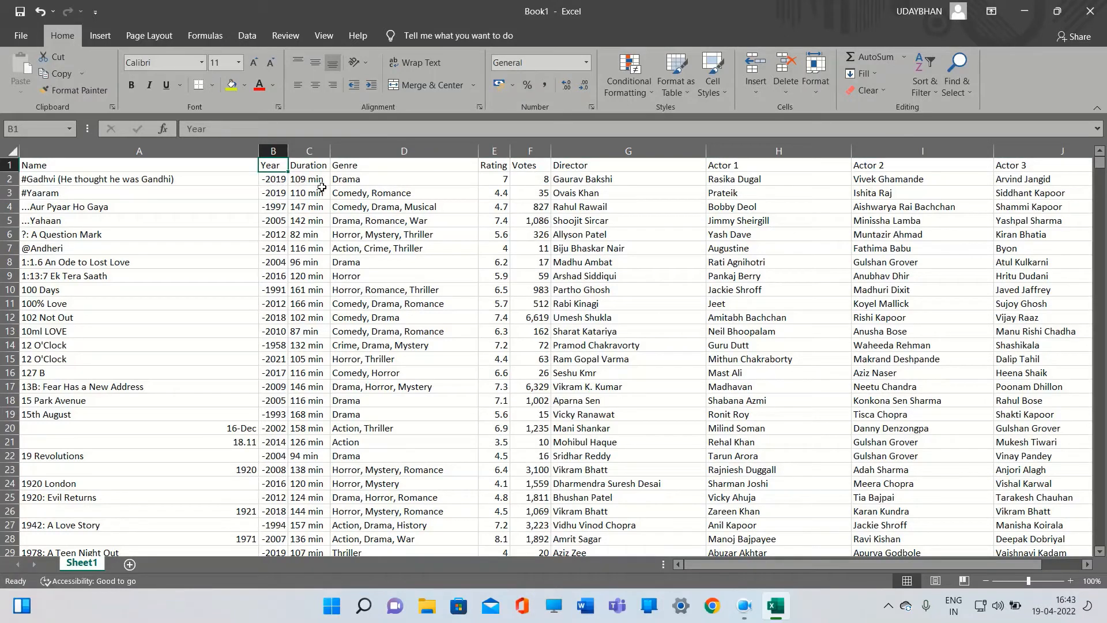
key("ctrl+Down")
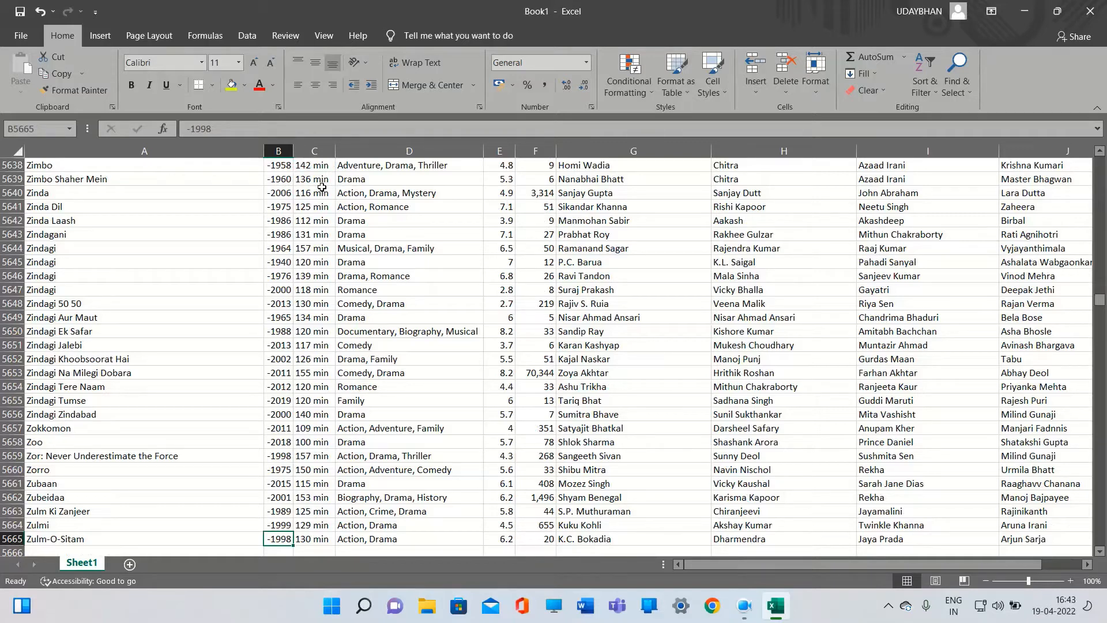
key("Right")
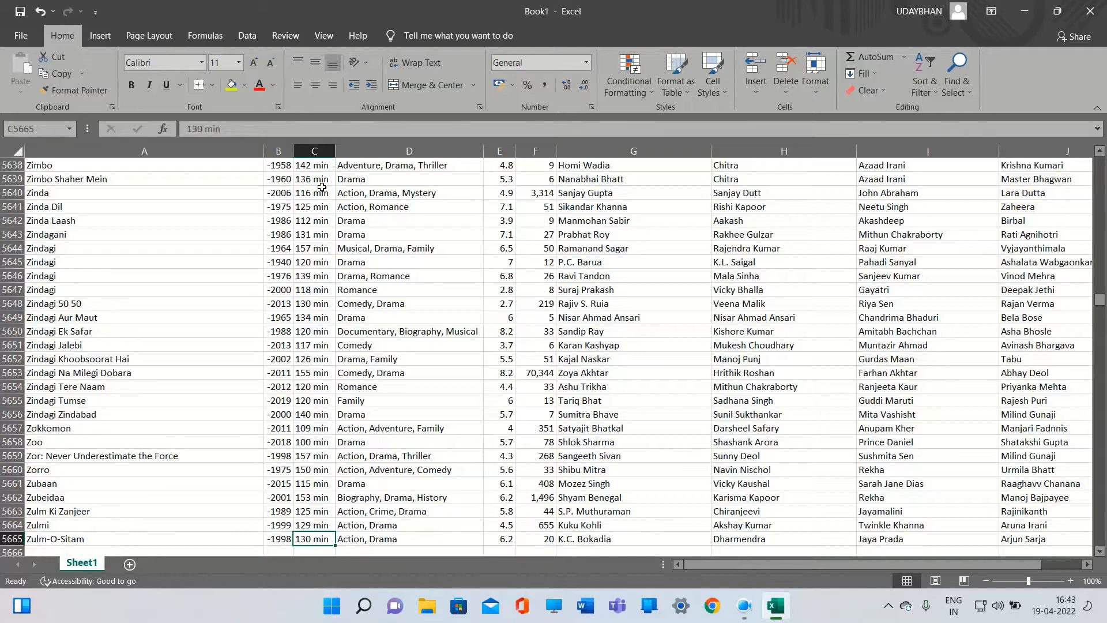
key("ctrl+Up")
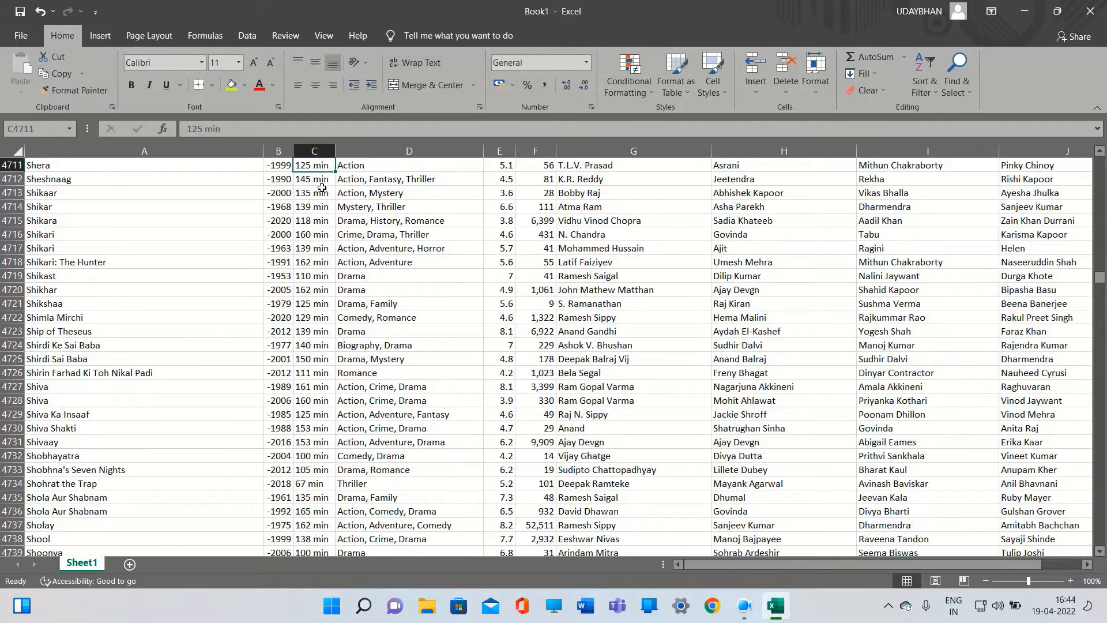
scroll(322, 188, "up", 2)
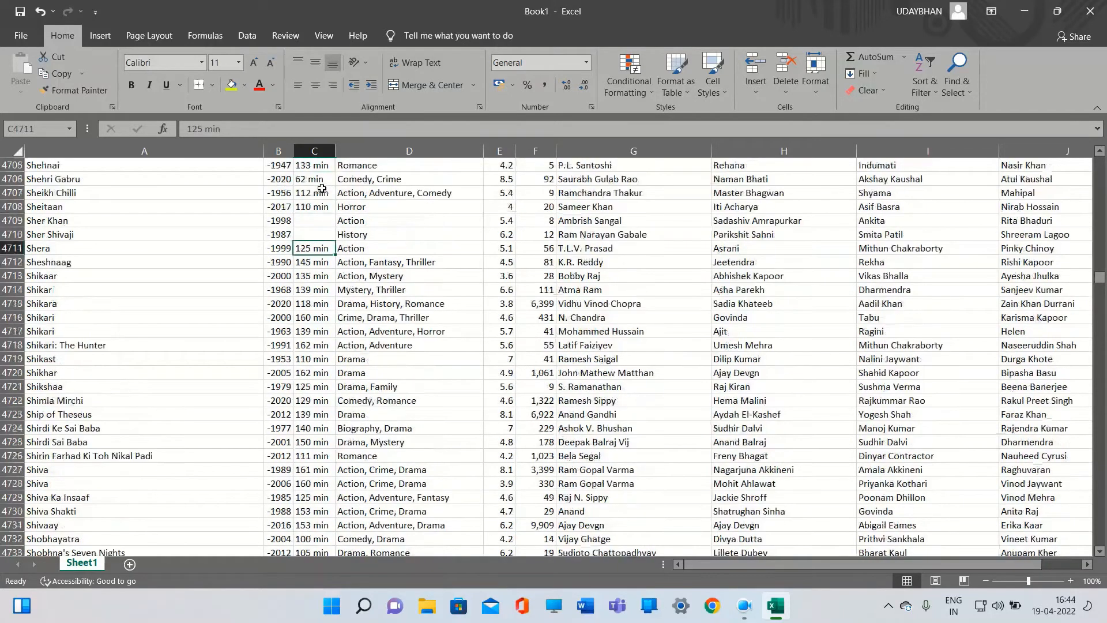
Examine the cells around the gap in the Duration column
left_click(318, 238)
left_click(318, 223)
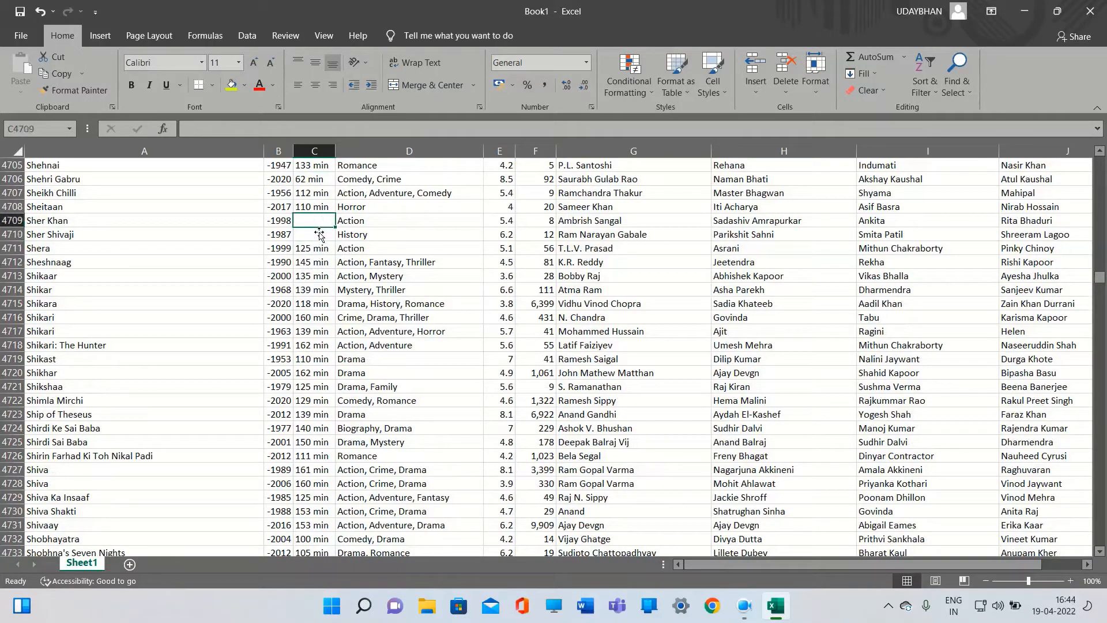
left_click(323, 238)
left_click(332, 210)
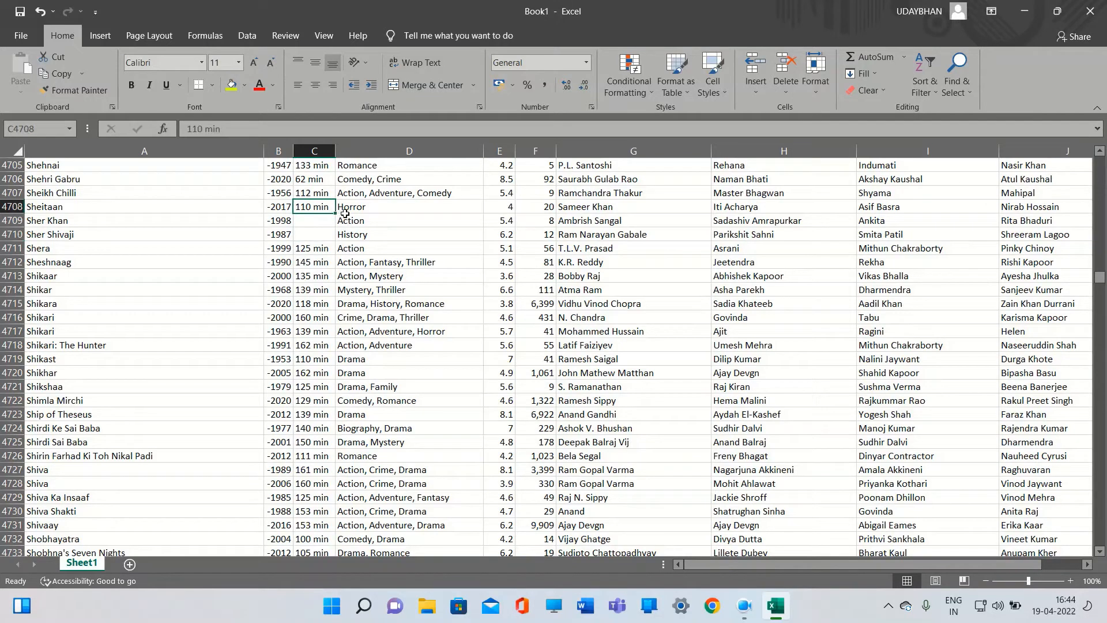
left_click(958, 72)
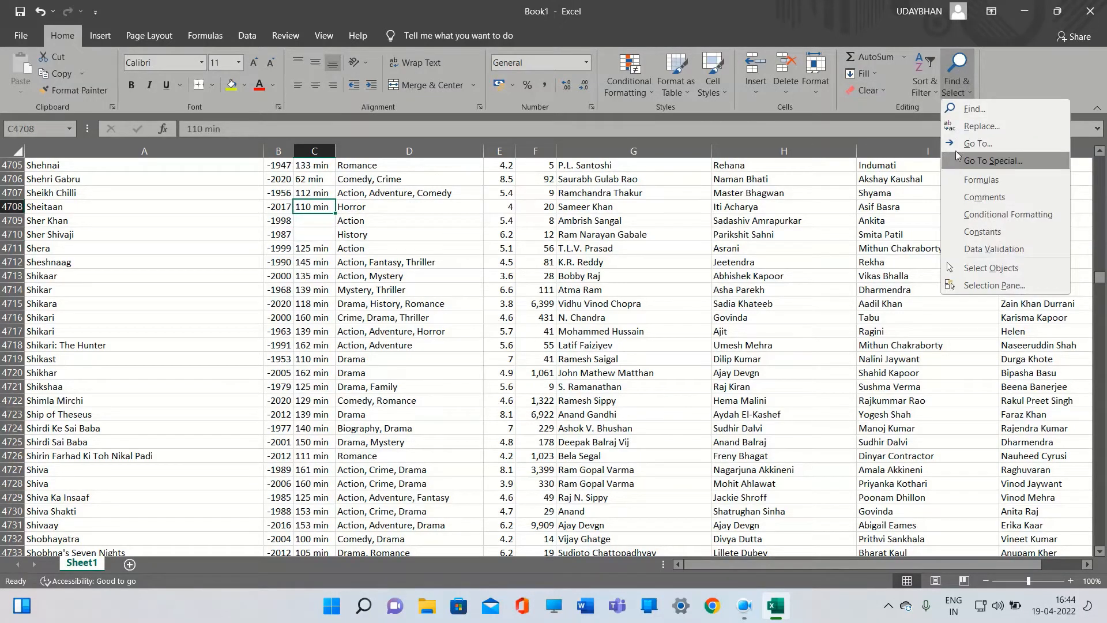
left_click(577, 226)
Select all blank cells in the sheet with Go To Special Blanks and delete their entire rows
scroll(404, 271, "up", 2)
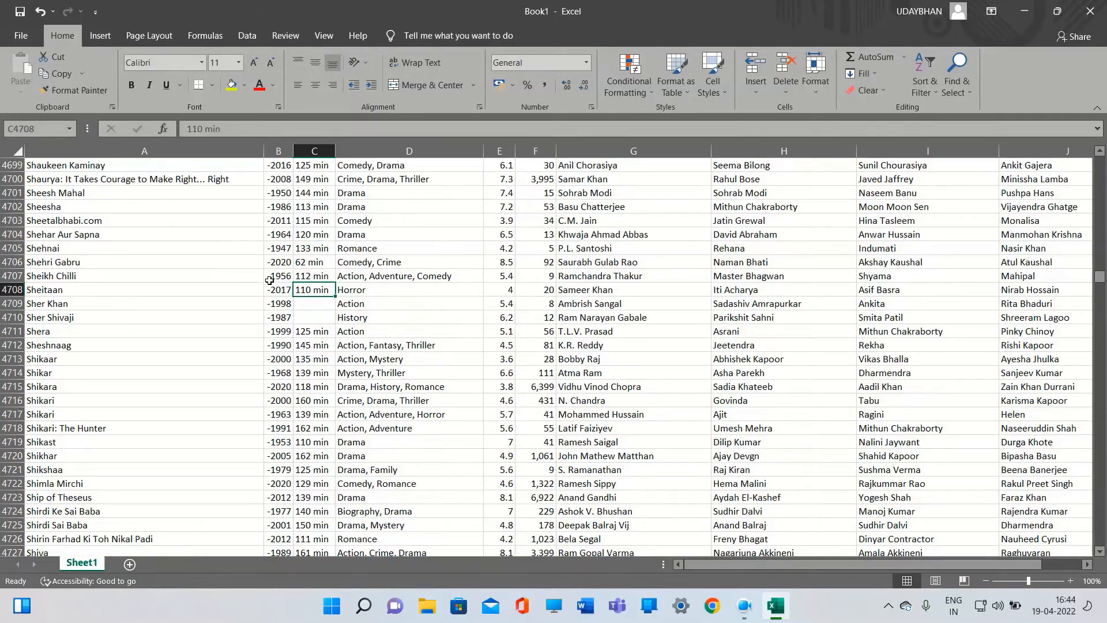
key("ctrl+a")
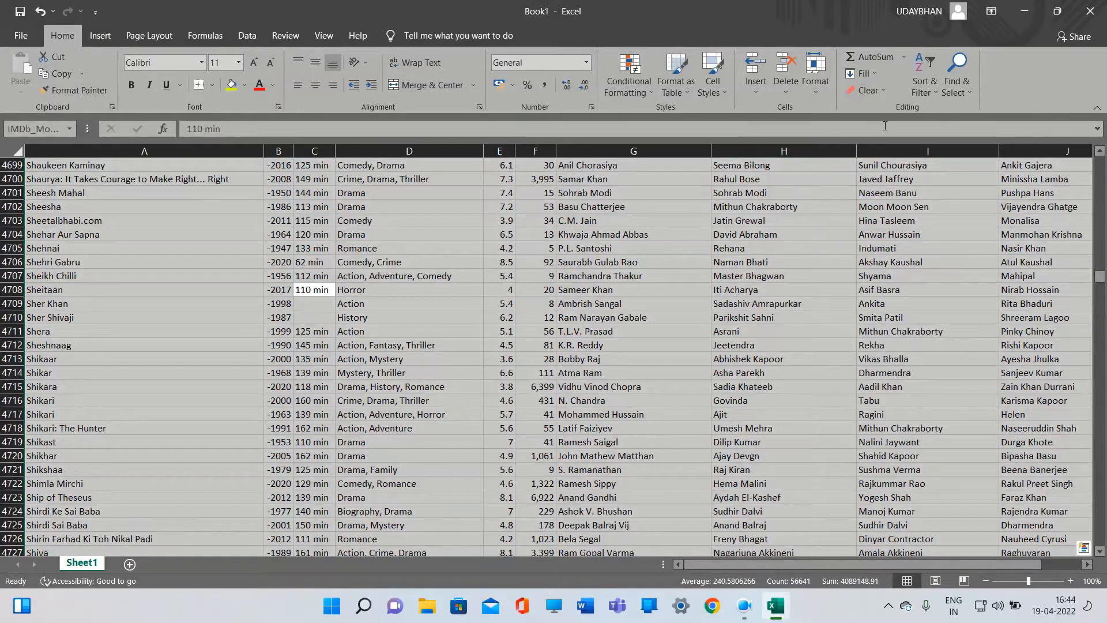
left_click(944, 79)
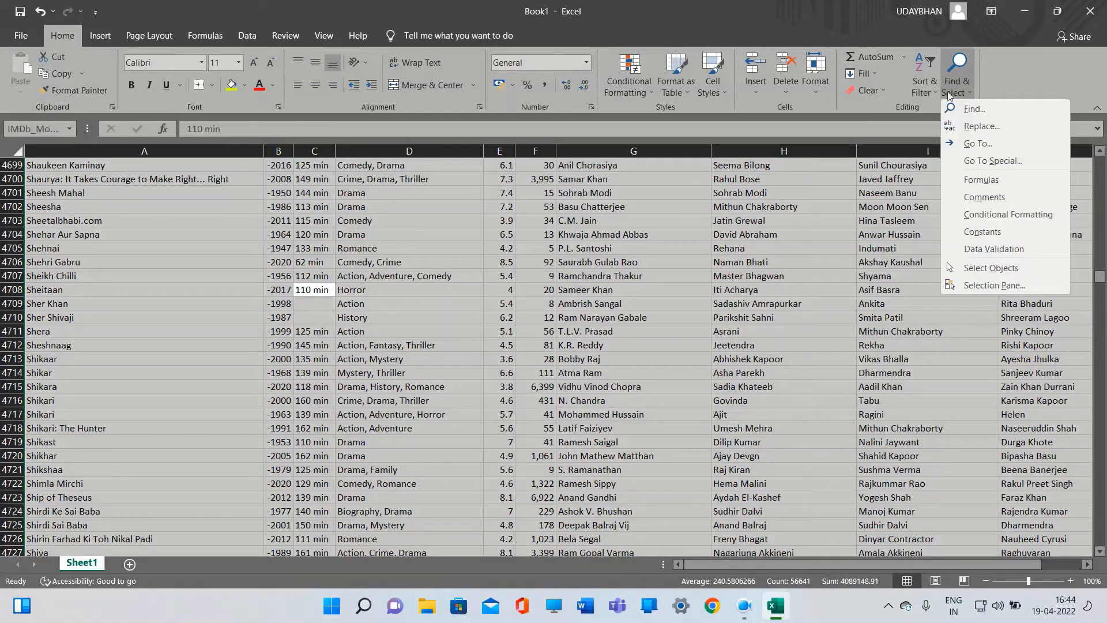
left_click(957, 156)
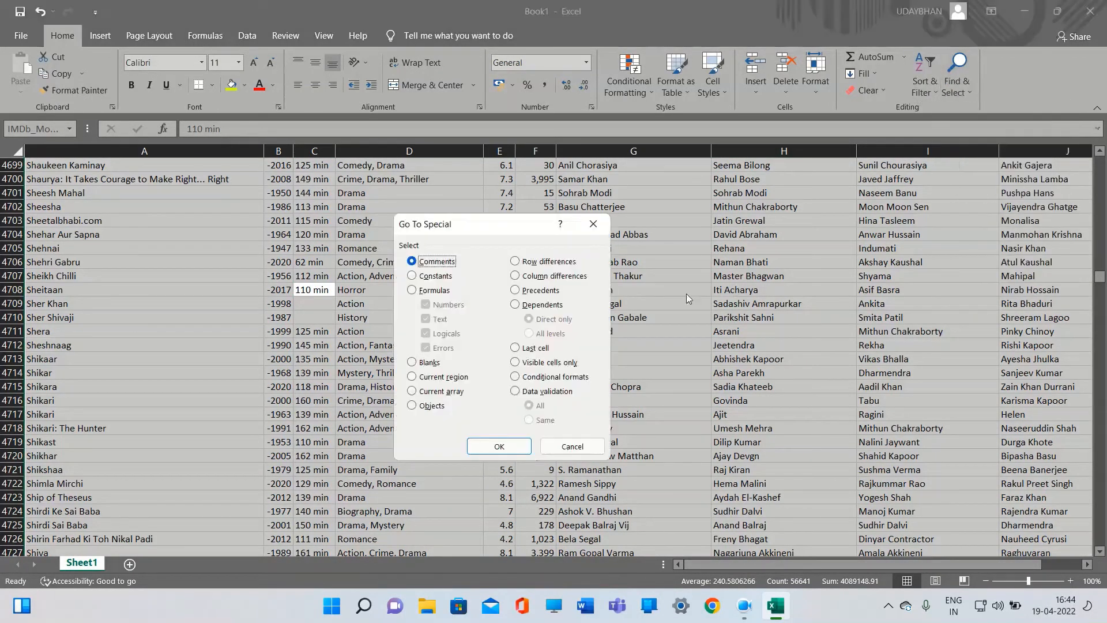
left_click(412, 362)
left_click(500, 447)
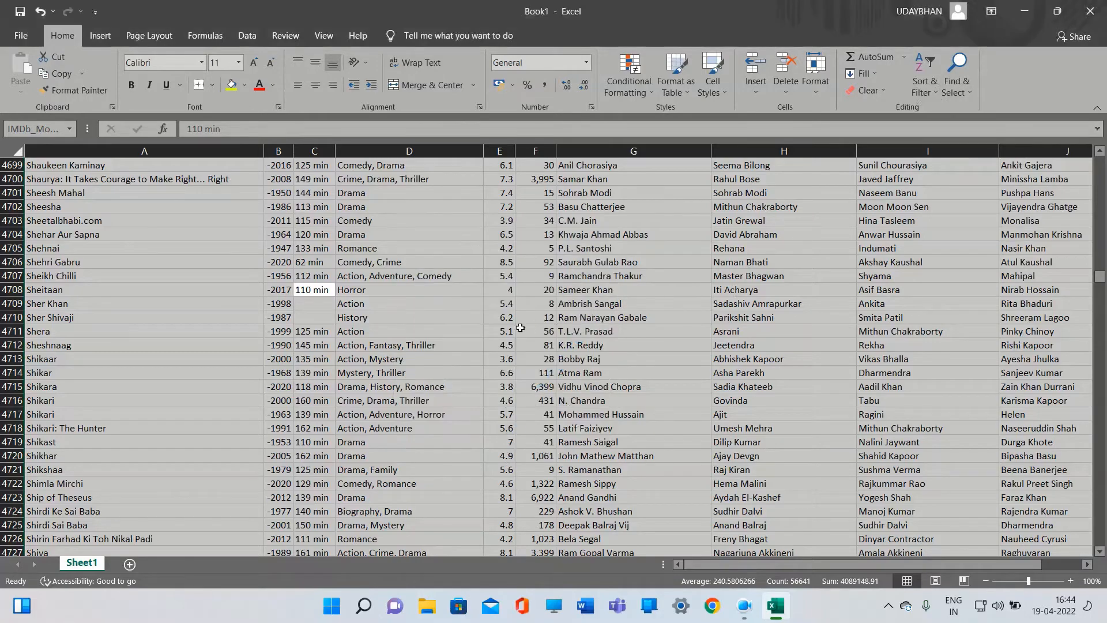
scroll(443, 313, "up", 3)
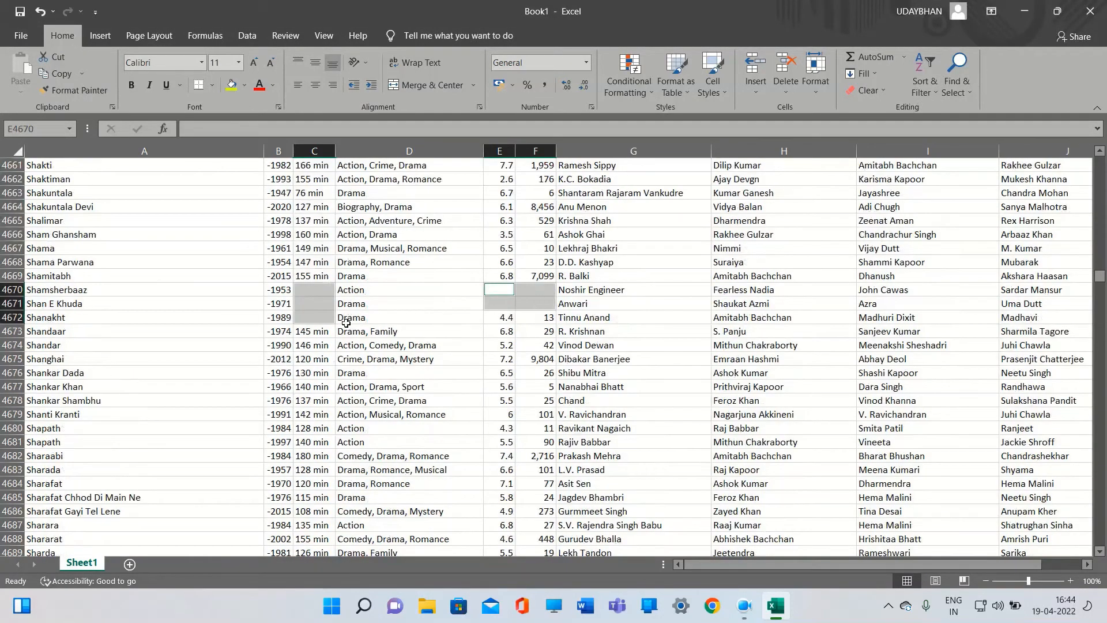
right_click(315, 310)
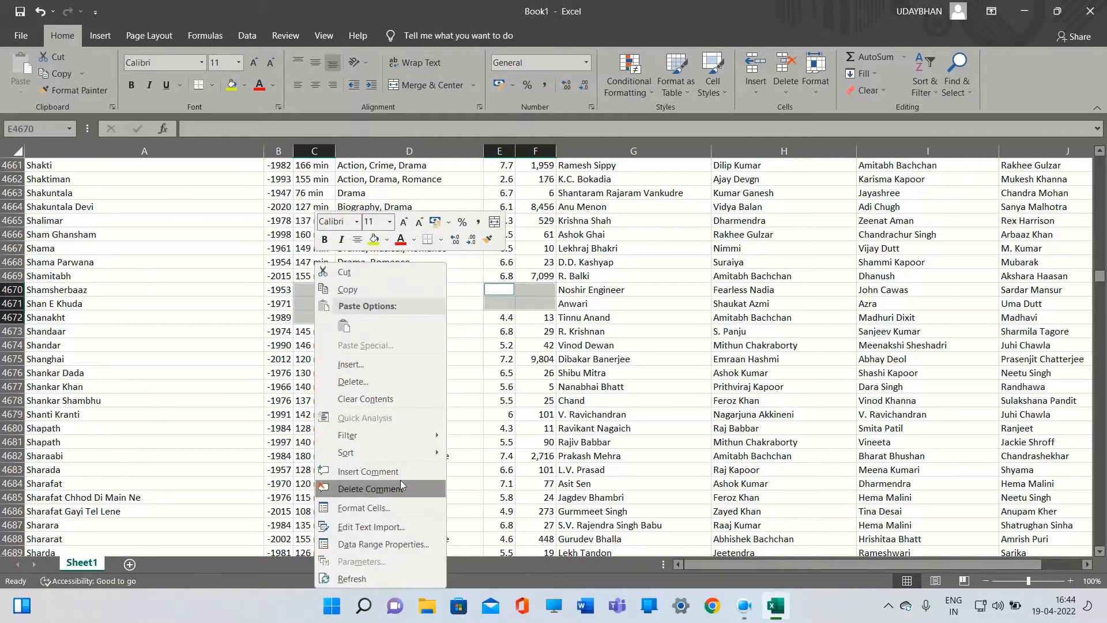
left_click(358, 380)
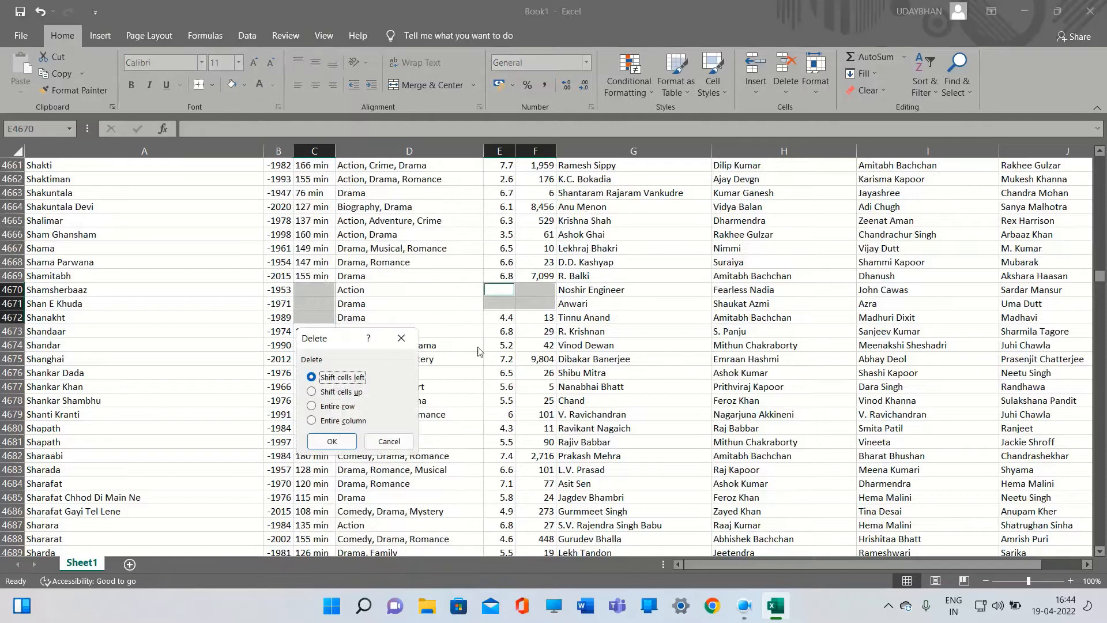
left_click(337, 406)
left_click(333, 442)
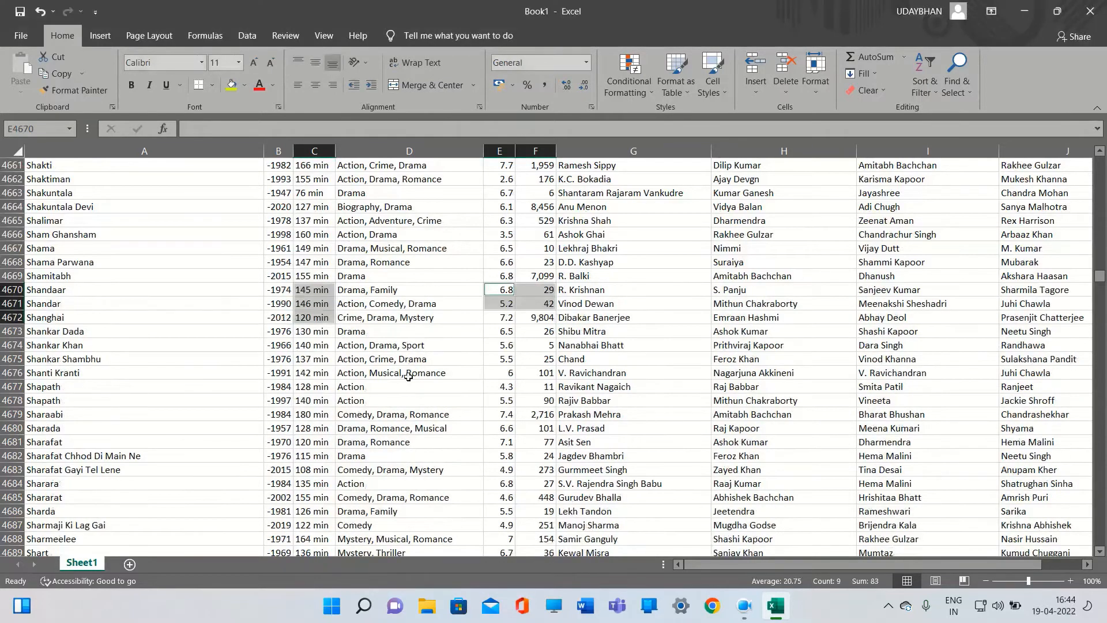
Jump down and up the Duration, Genre, Rating and Votes columns to check for remaining gaps
scroll(424, 361, "up", 3)
scroll(400, 371, "down", 2)
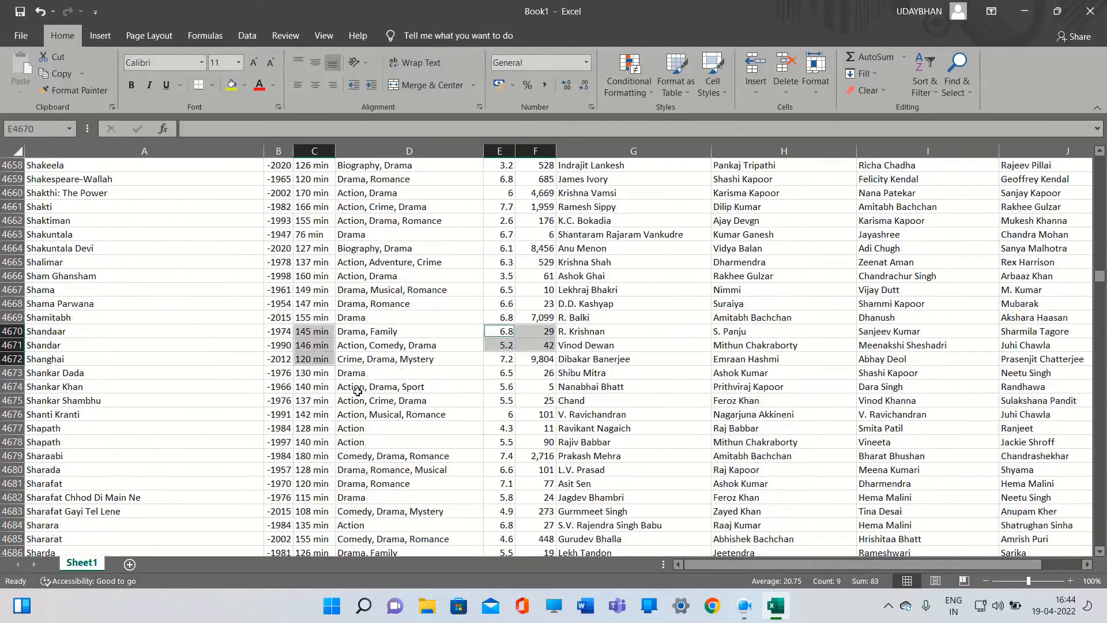
left_click(316, 385)
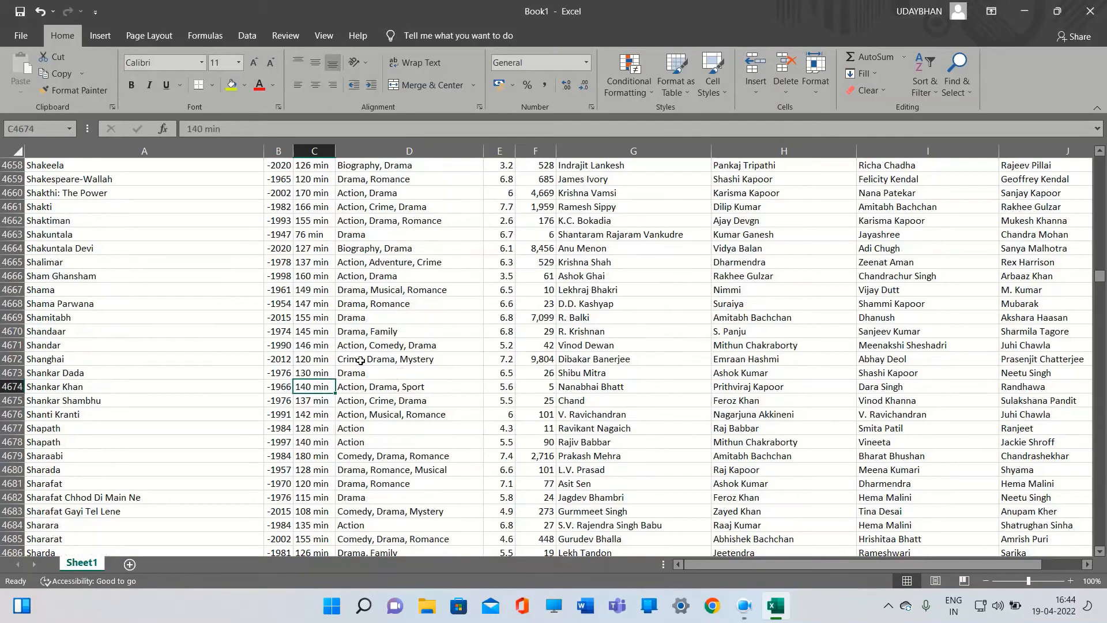
key("ctrl+Up")
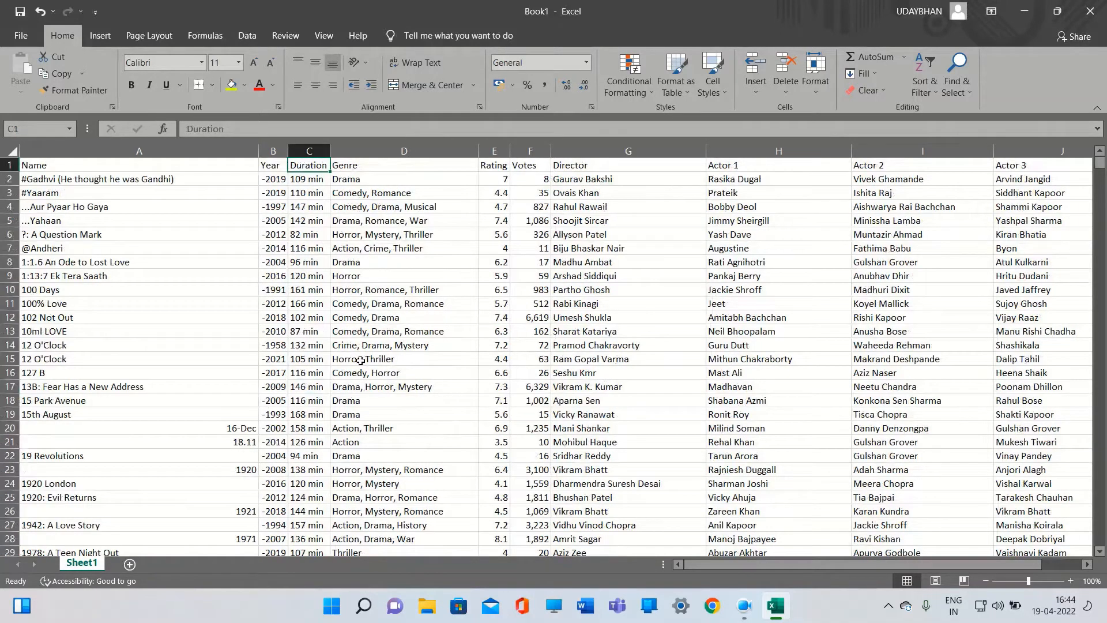
key("Right")
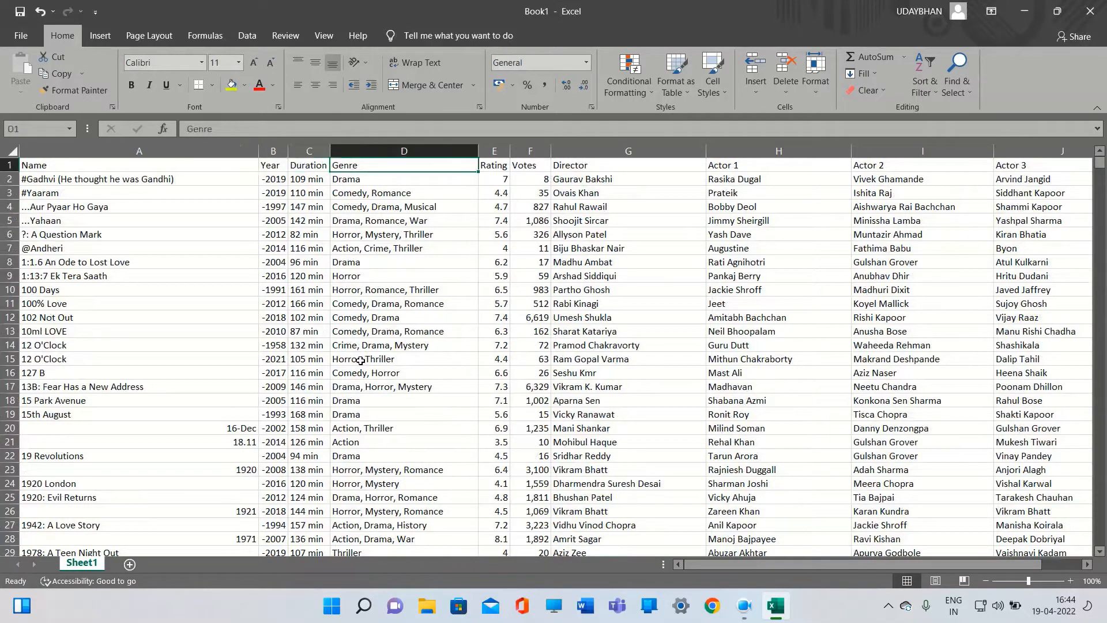
key("ctrl+Down")
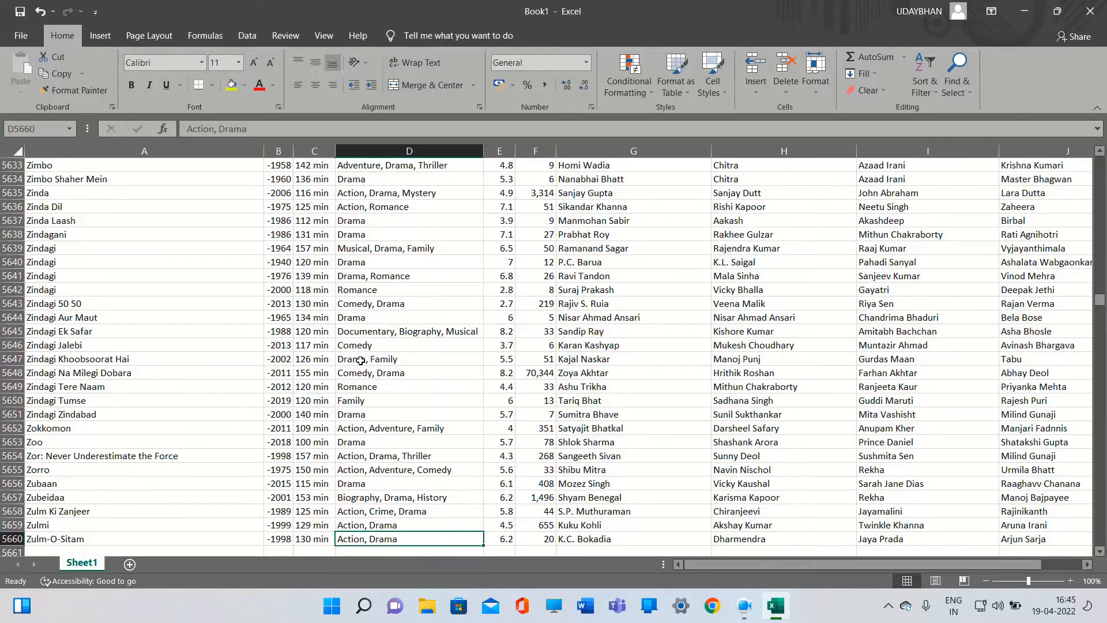
key("Right")
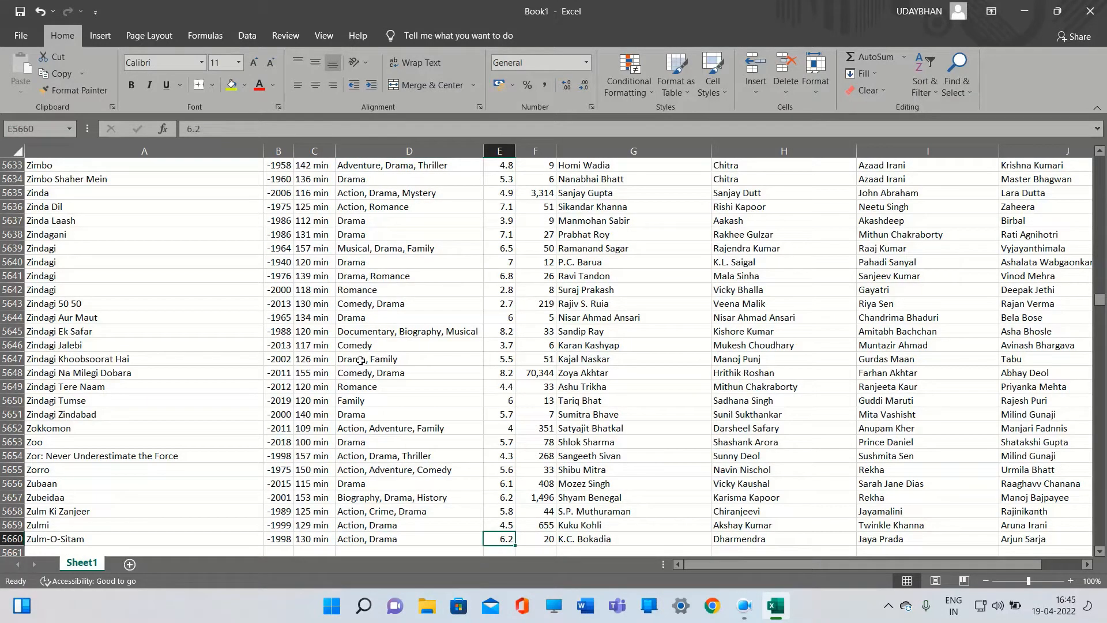
key("ctrl+Up")
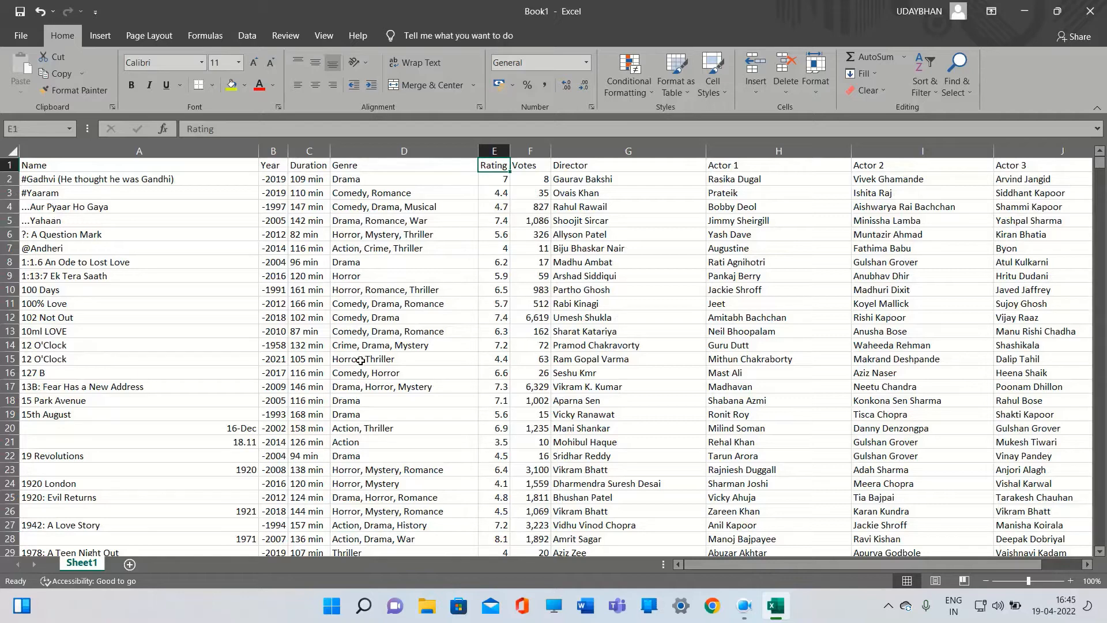
key("Right")
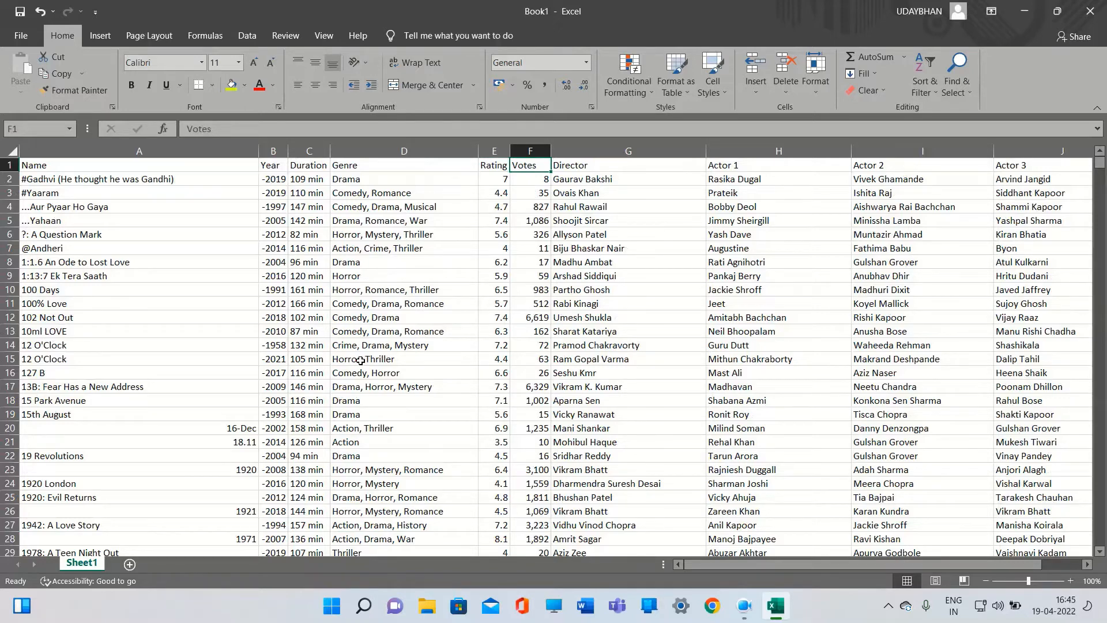
key("ctrl+Down")
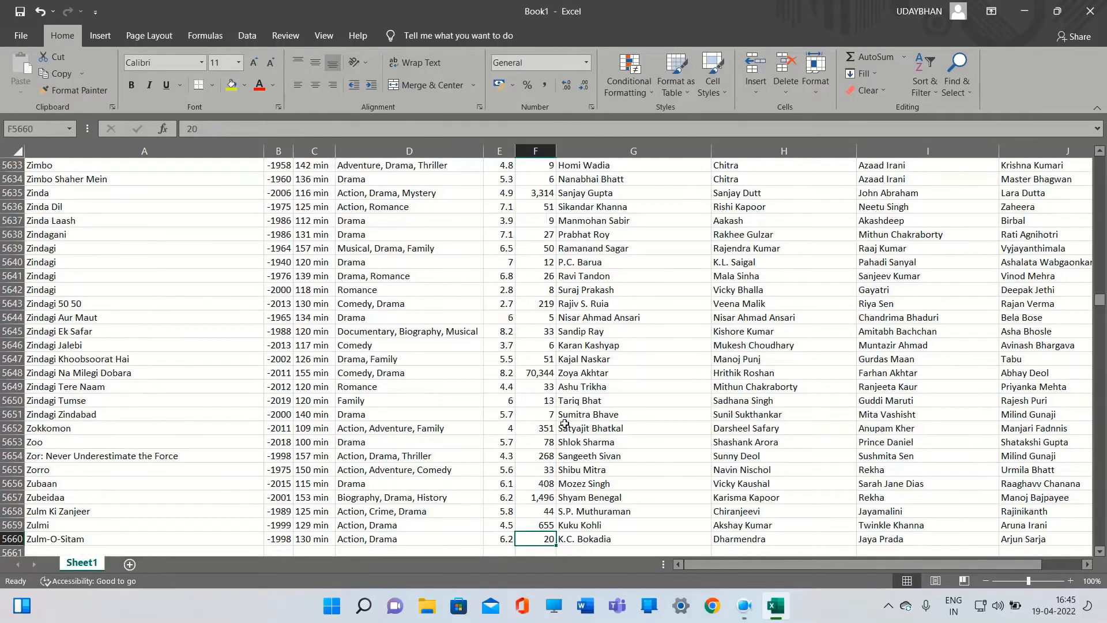
scroll(565, 424, "down", 2)
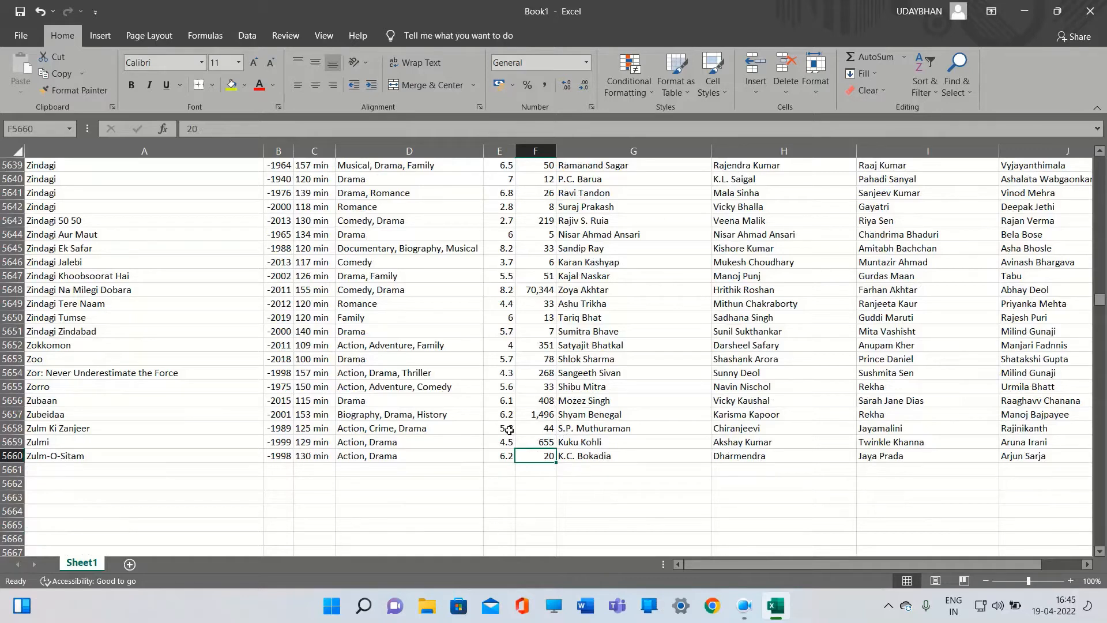
Jump up and down the Director, Actor 1, Actor 2 and Actor 3 columns to check for remaining gaps
key("Right")
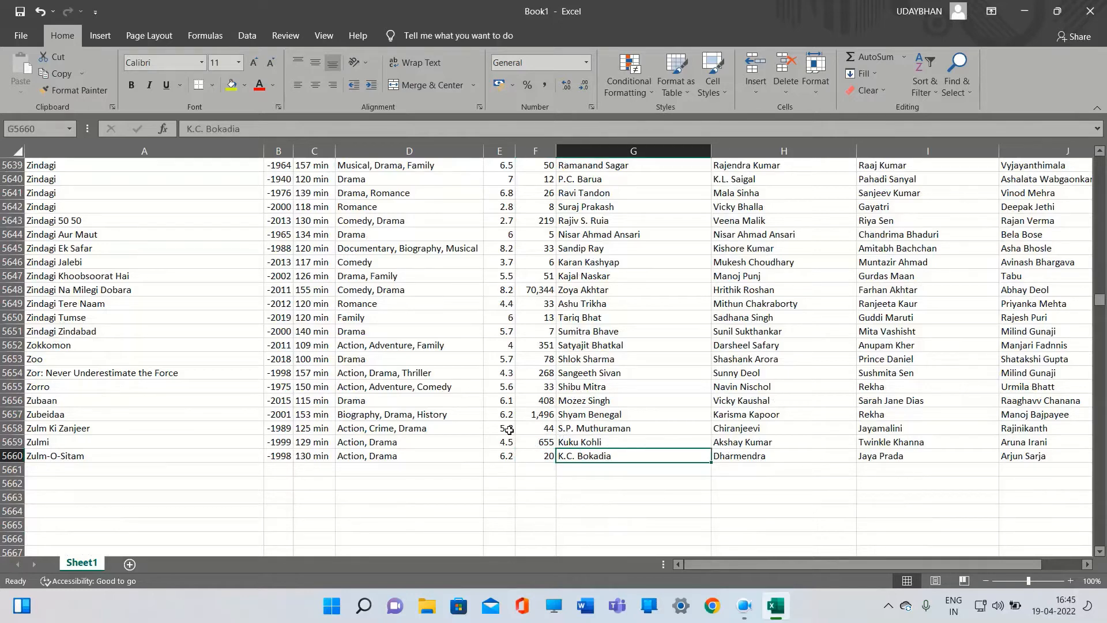
key("ctrl+Up")
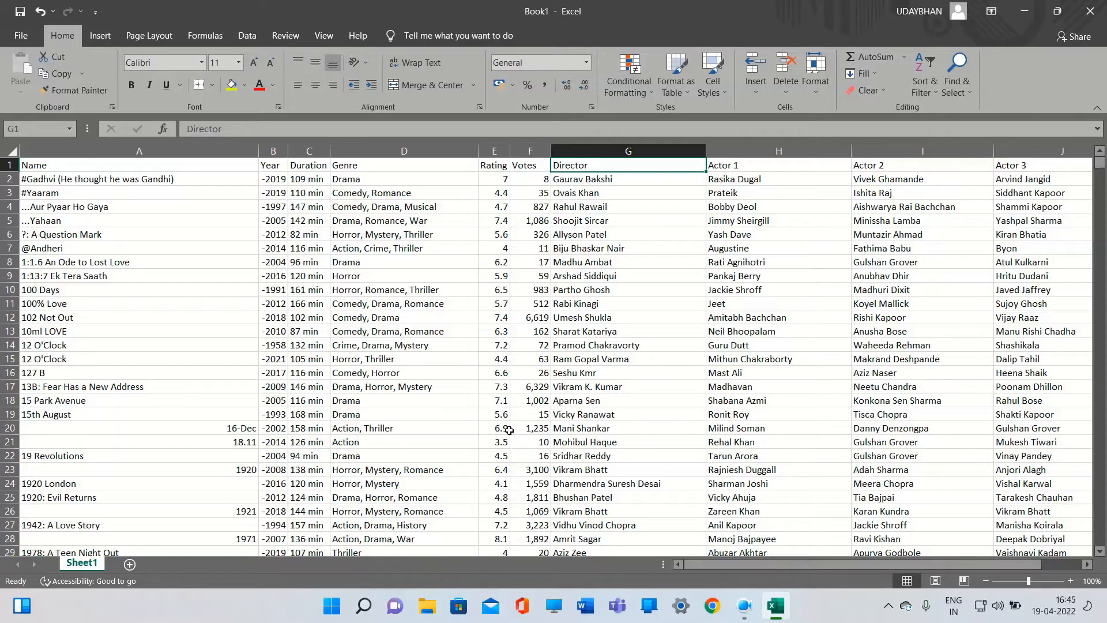
key("Right")
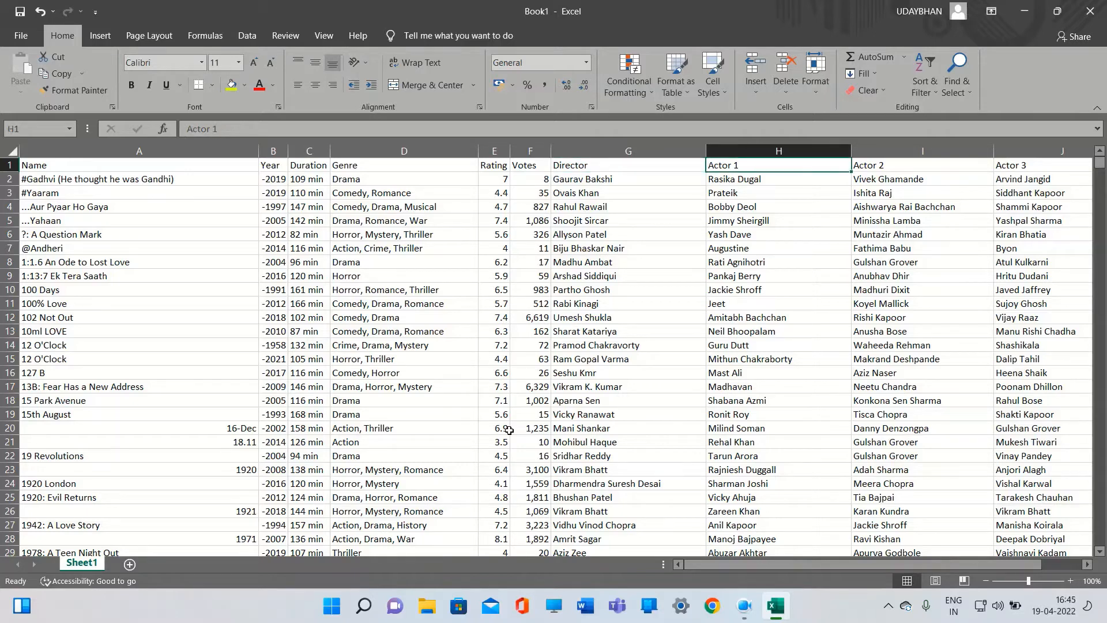
key("ctrl+Down")
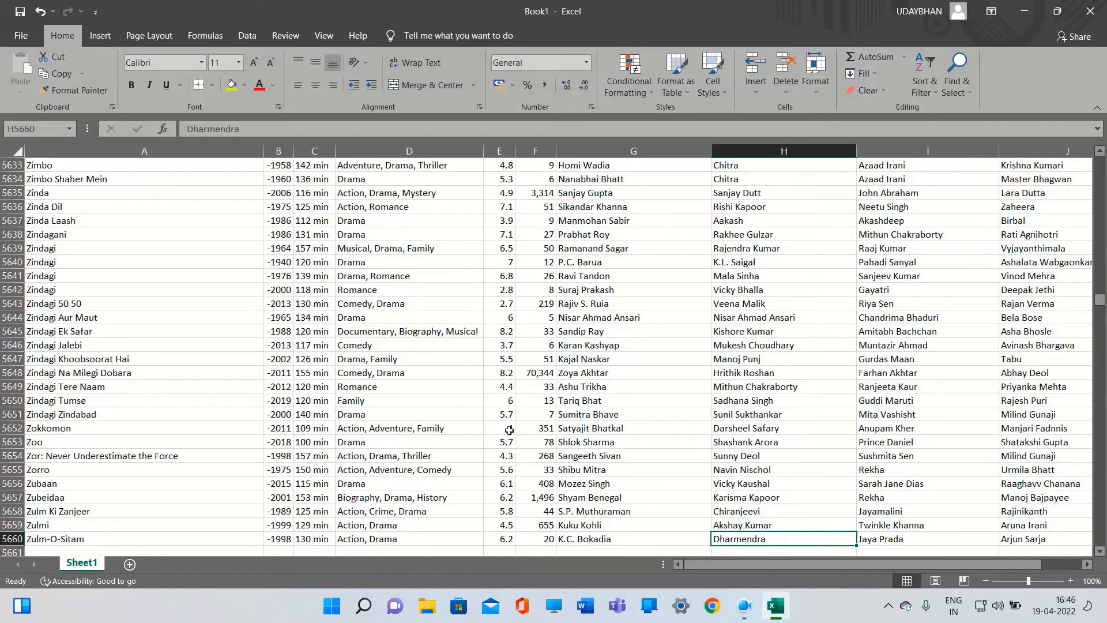
key("Right")
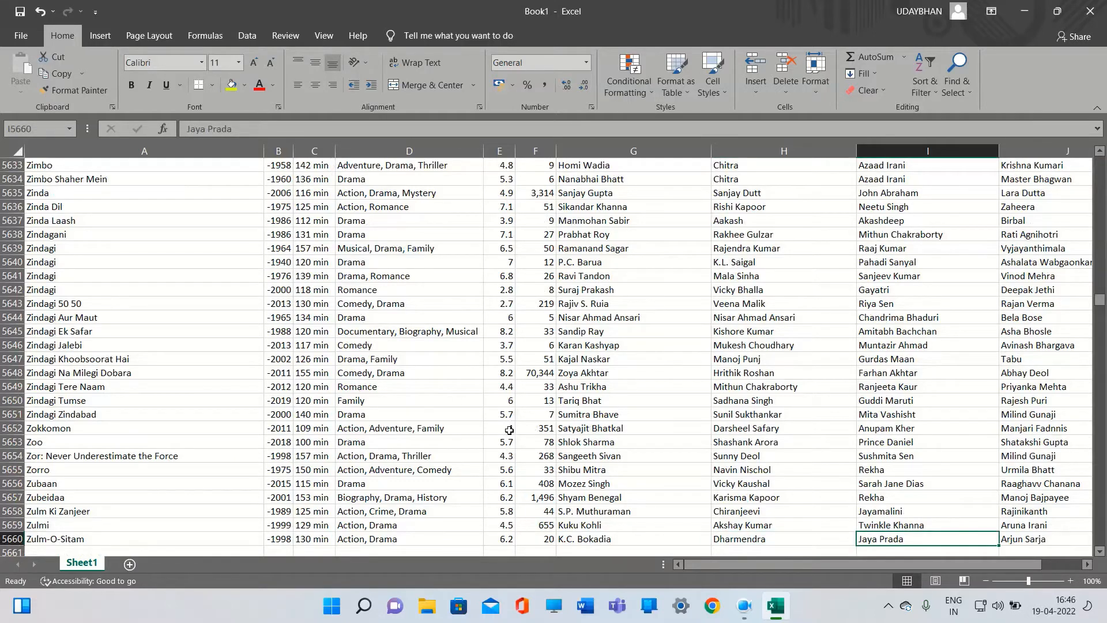
key("ctrl+Up")
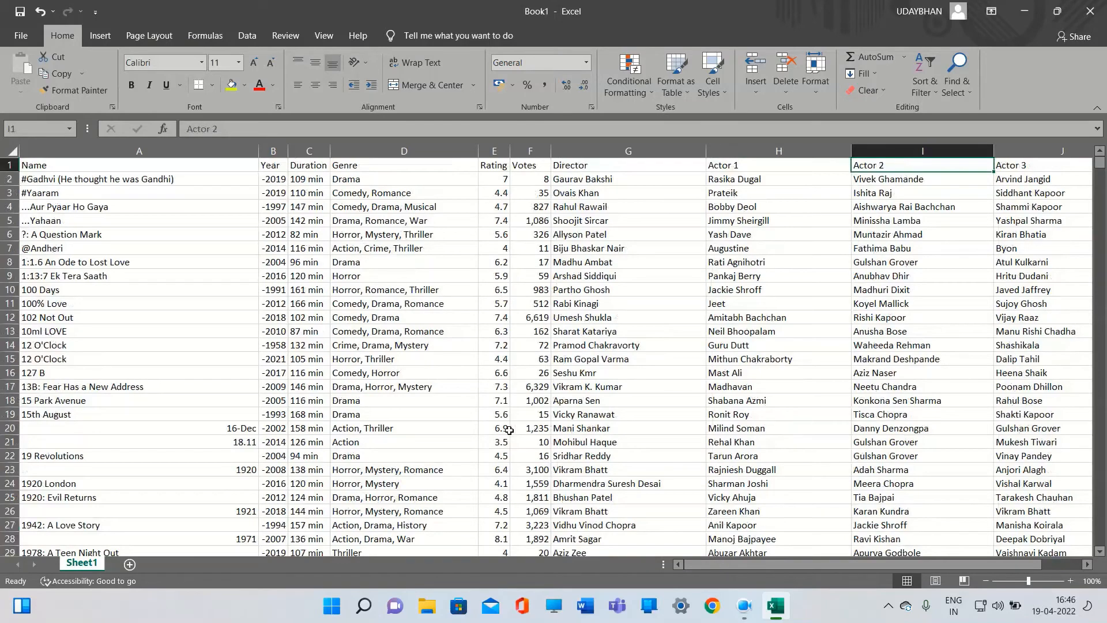
key("Right")
key("ctrl+Down")
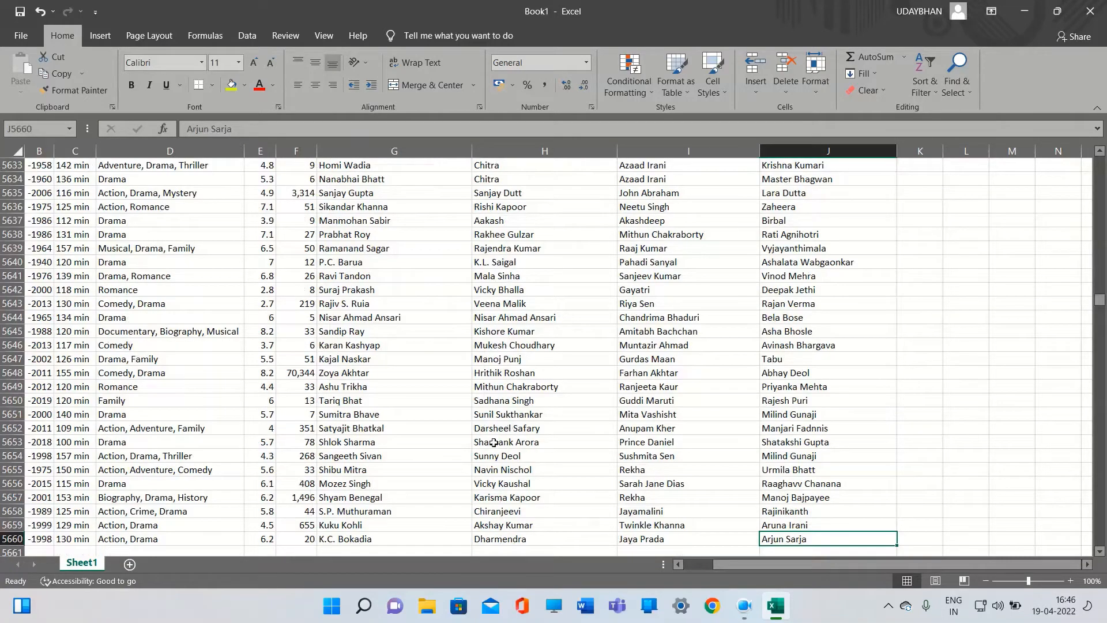
left_click_drag(788, 563, 758, 571)
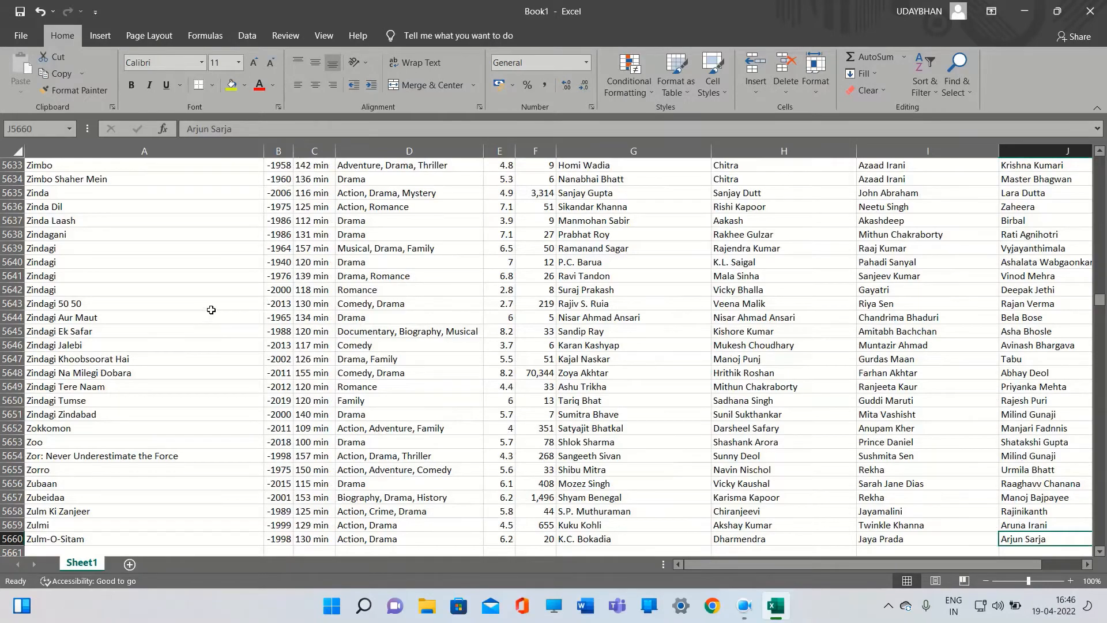
Remove the minus signs from the whole Year column by replacing every "-" with nothing
scroll(209, 318, "up", 10)
scroll(213, 326, "up", 20)
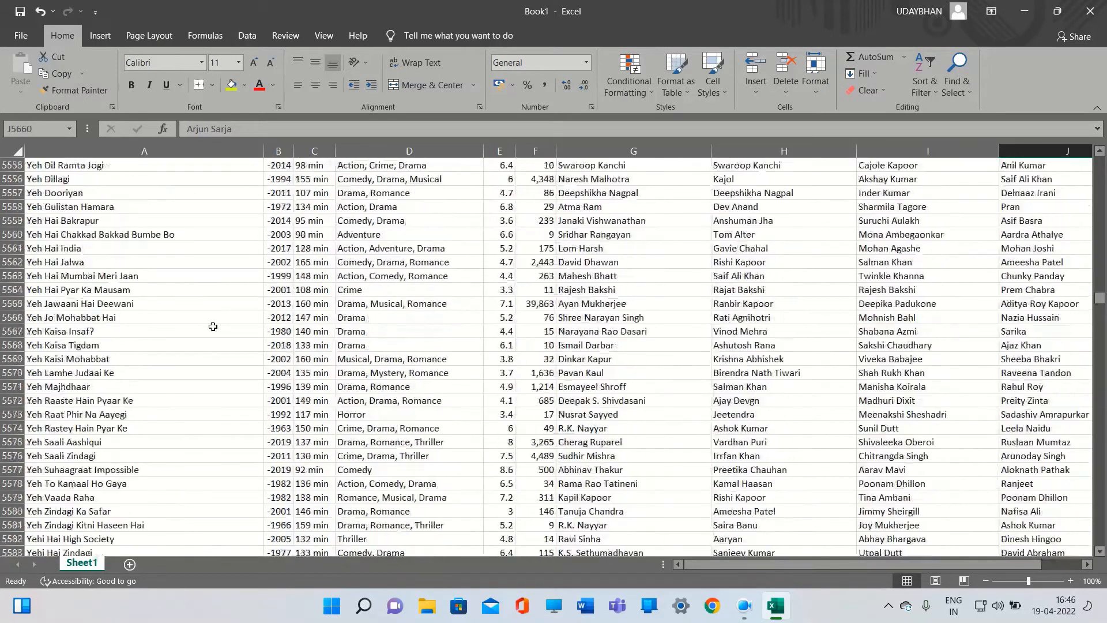
scroll(213, 331, "up", 10)
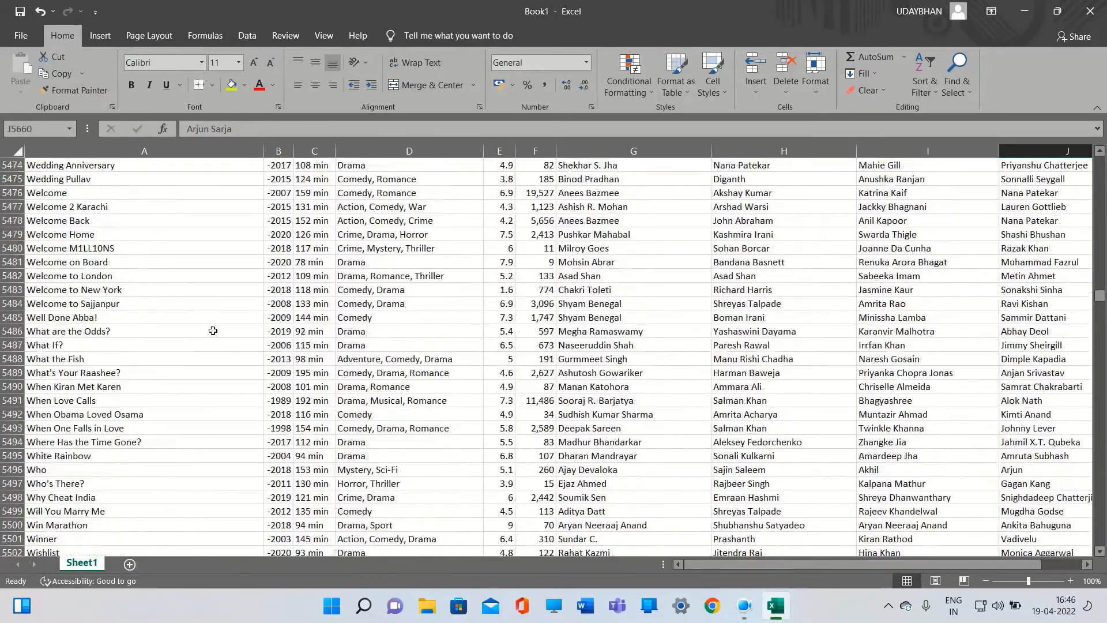
key("ctrl+Up")
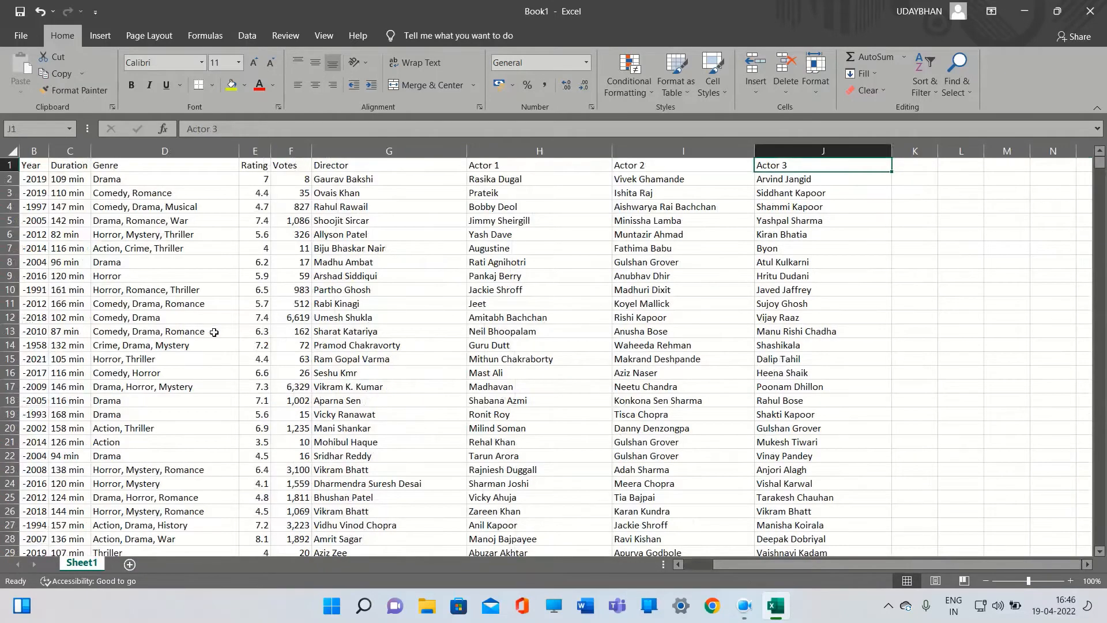
left_click(42, 168)
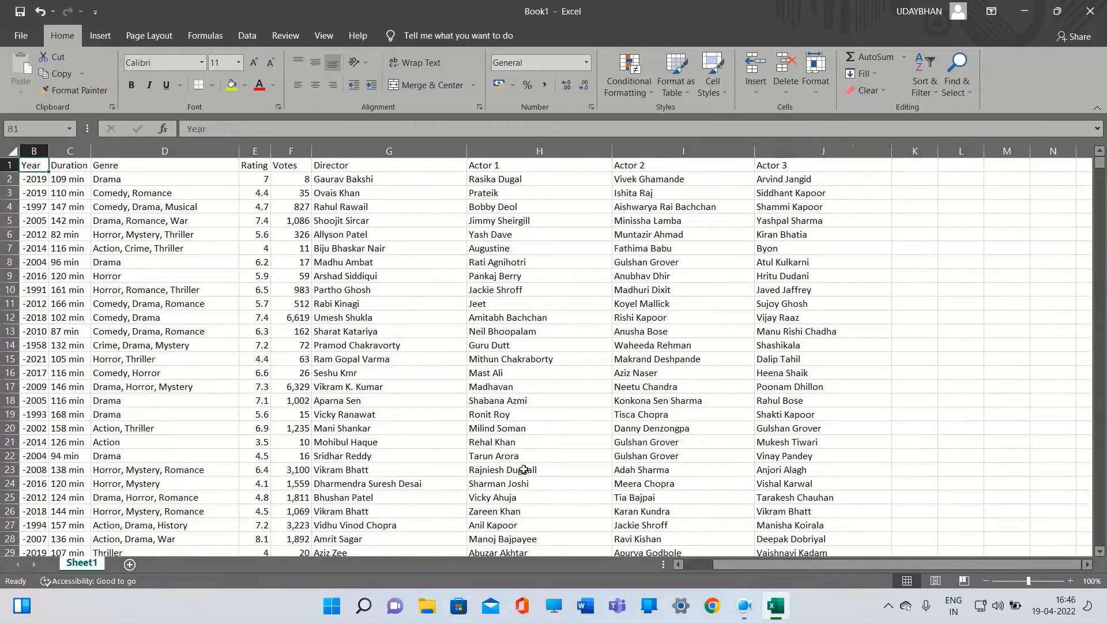
left_click_drag(728, 563, 662, 574)
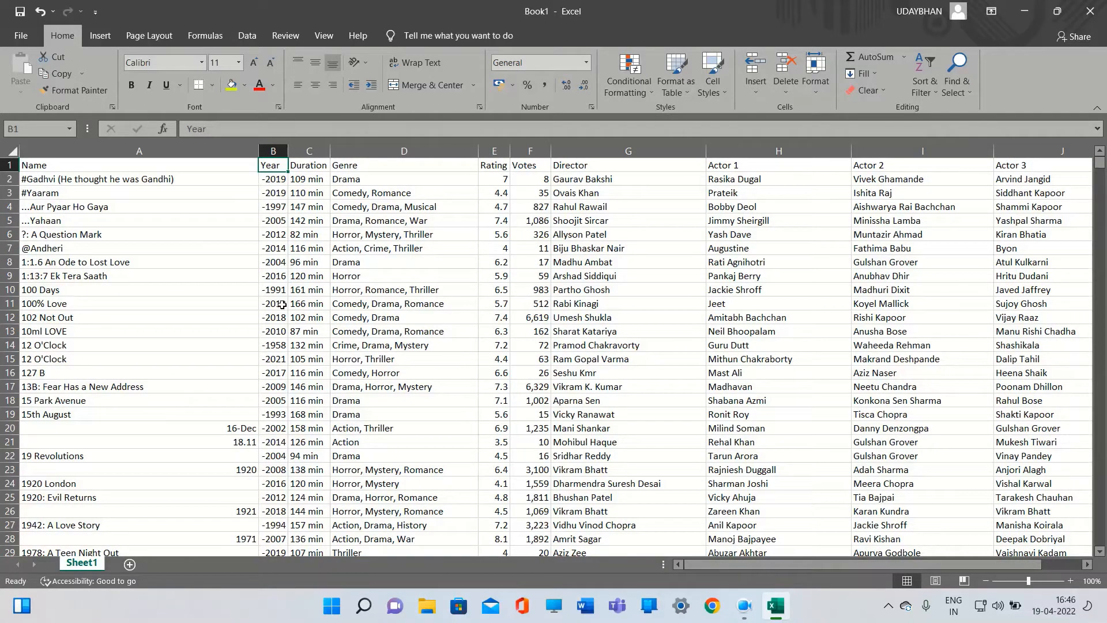
left_click(275, 182)
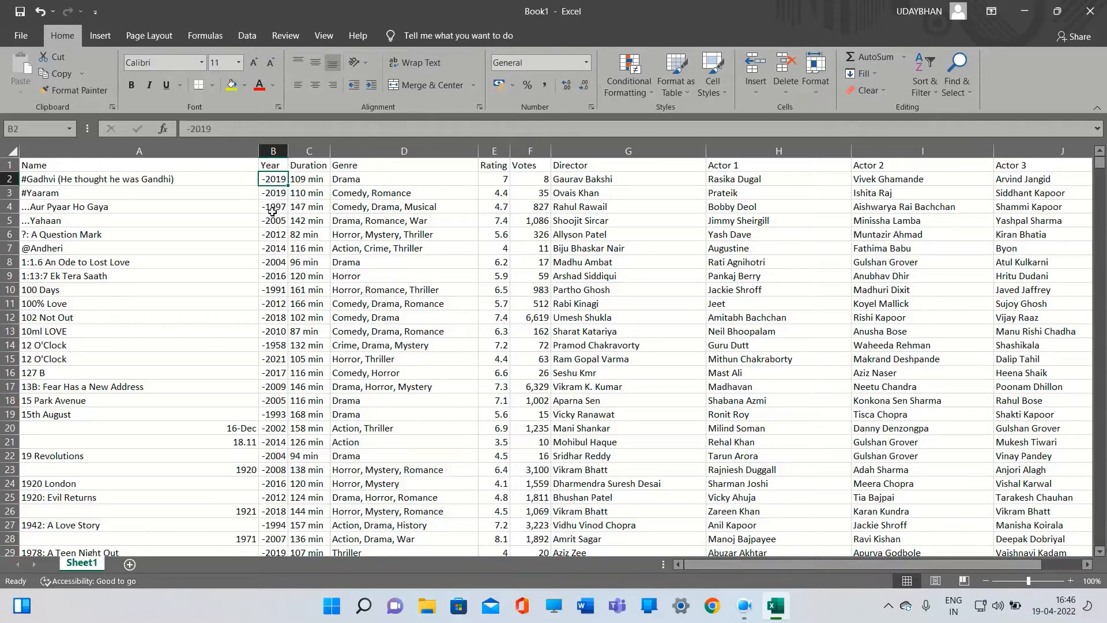
left_click(283, 166)
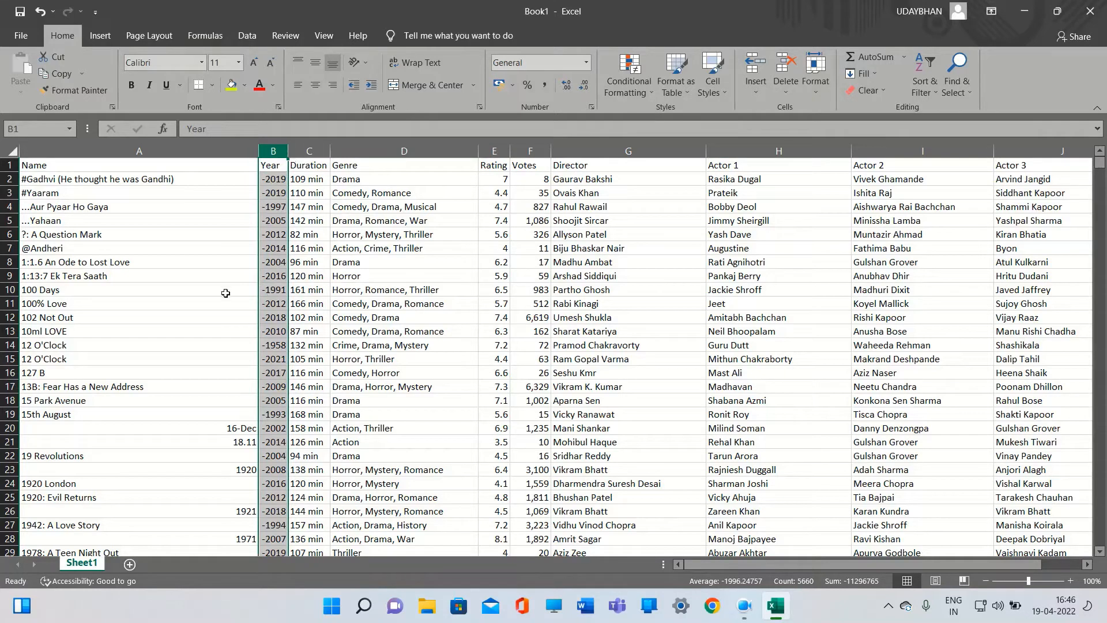
key("ctrl+h")
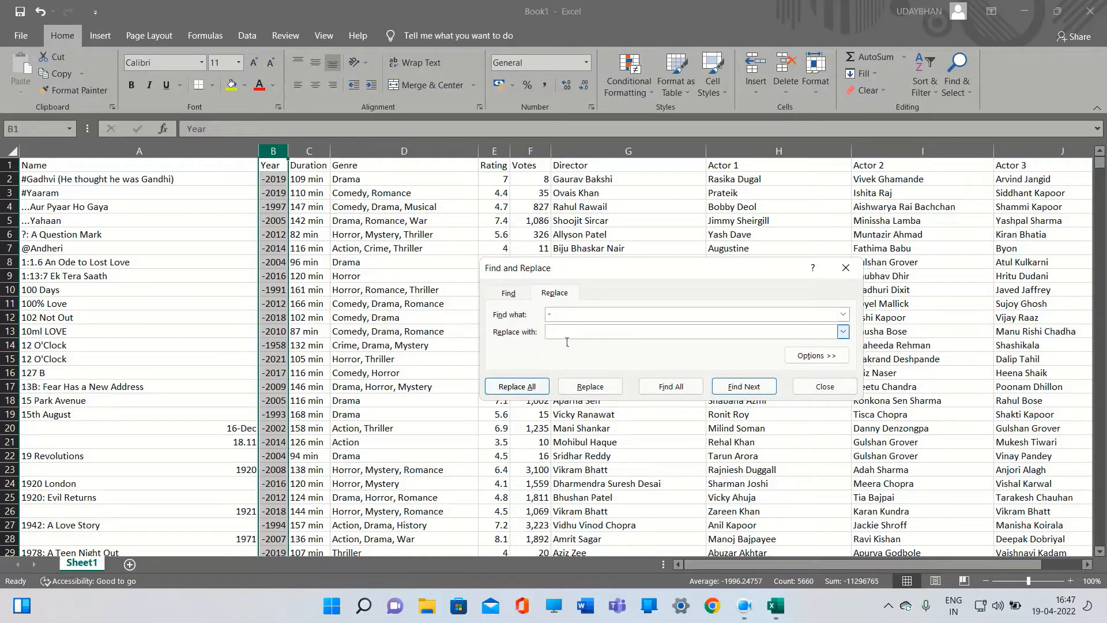
left_click(518, 389)
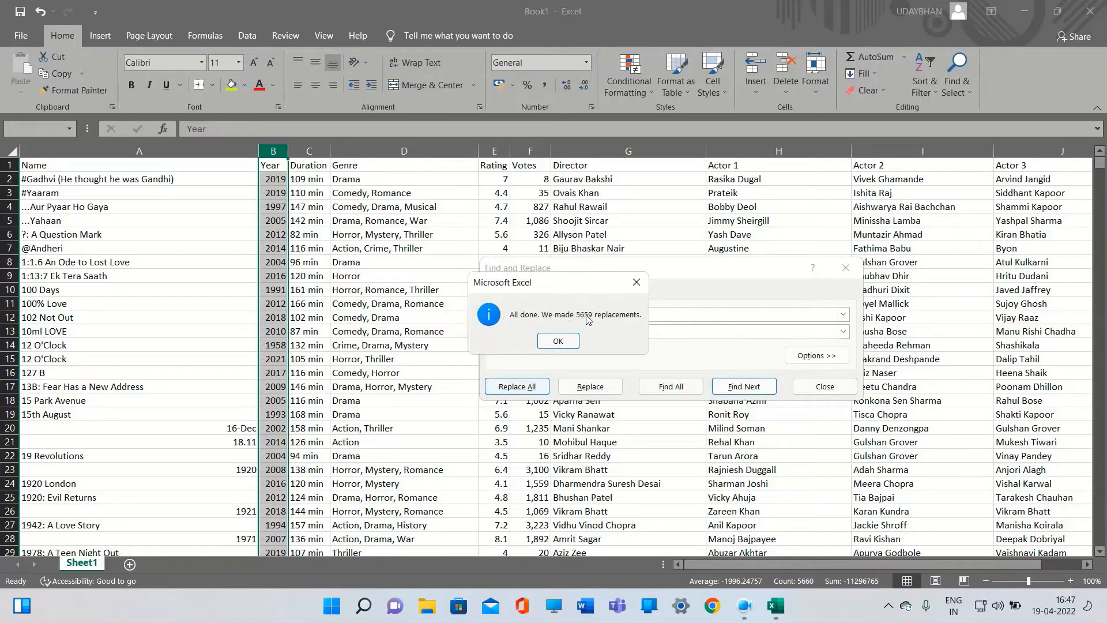
left_click(557, 342)
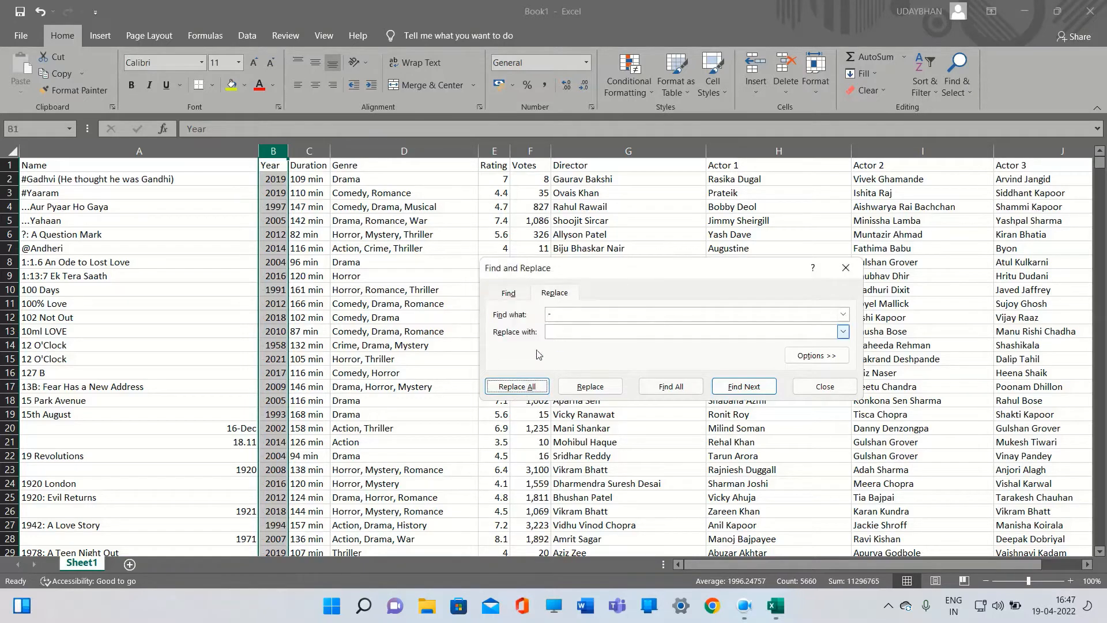
left_click(846, 267)
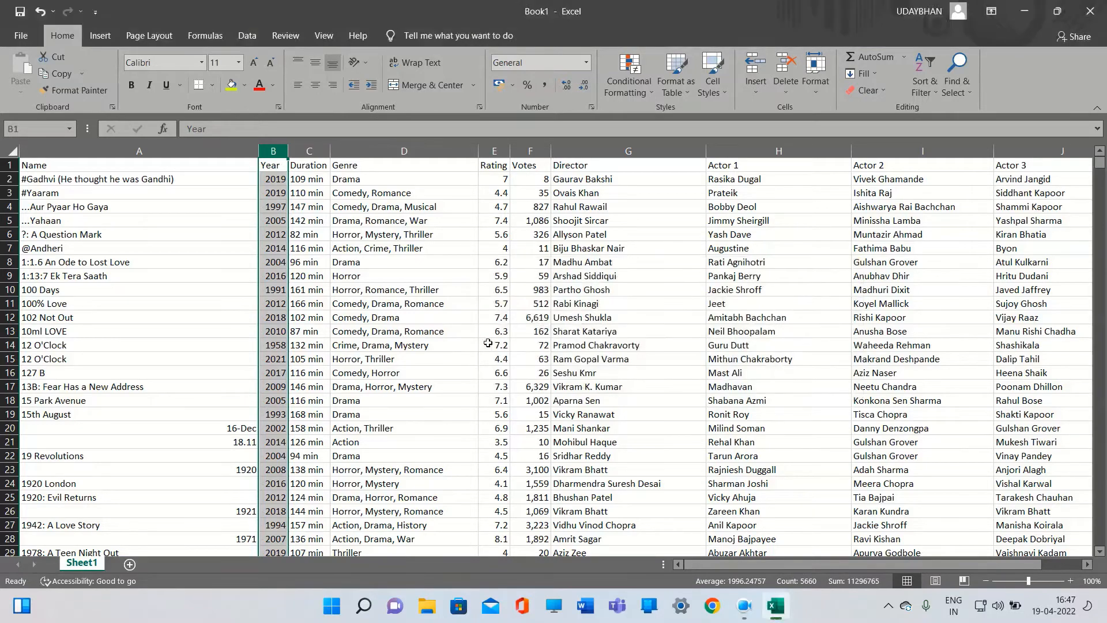
Left-align the Name column
left_click(283, 266)
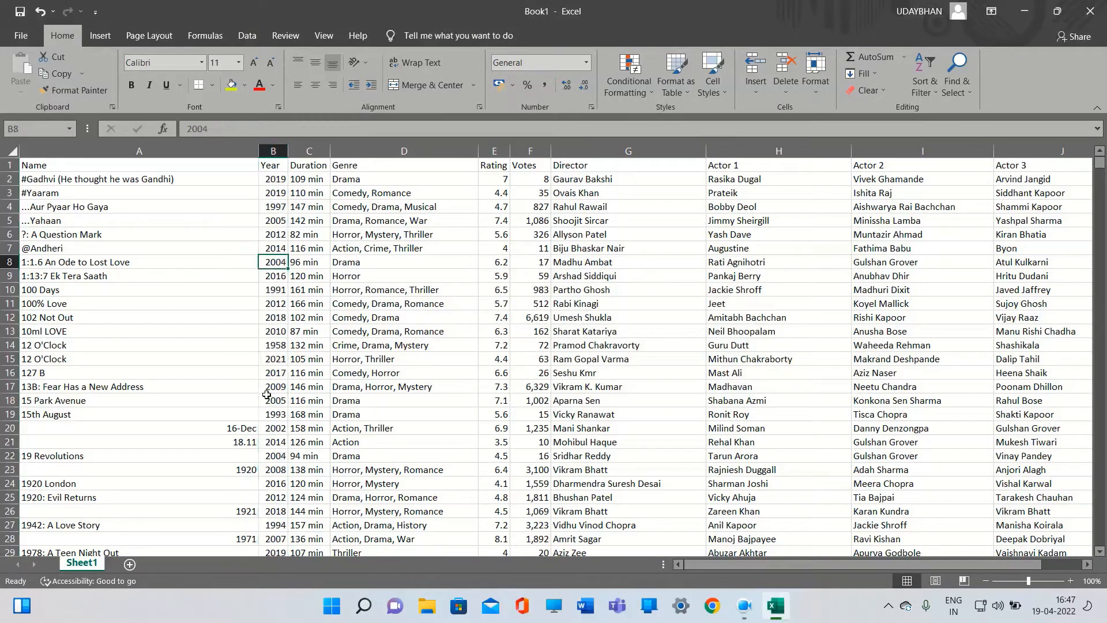
scroll(275, 391, "down", 3)
scroll(275, 391, "up", 3)
left_click(139, 156)
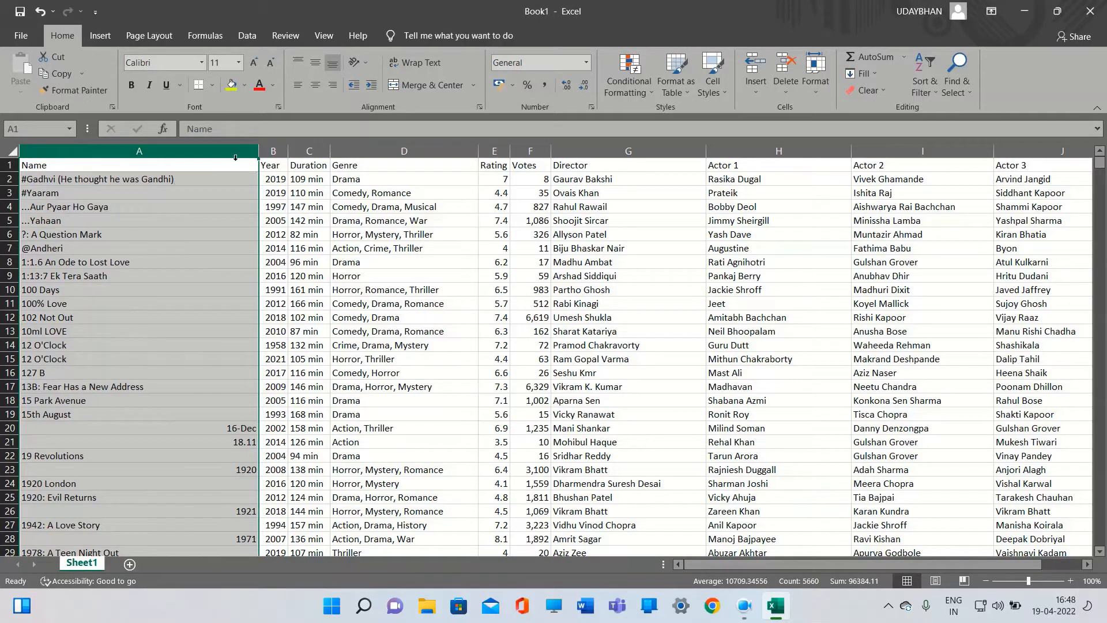
left_click(297, 86)
Left-align the Rating and Votes columns
scroll(147, 362, "down", 3)
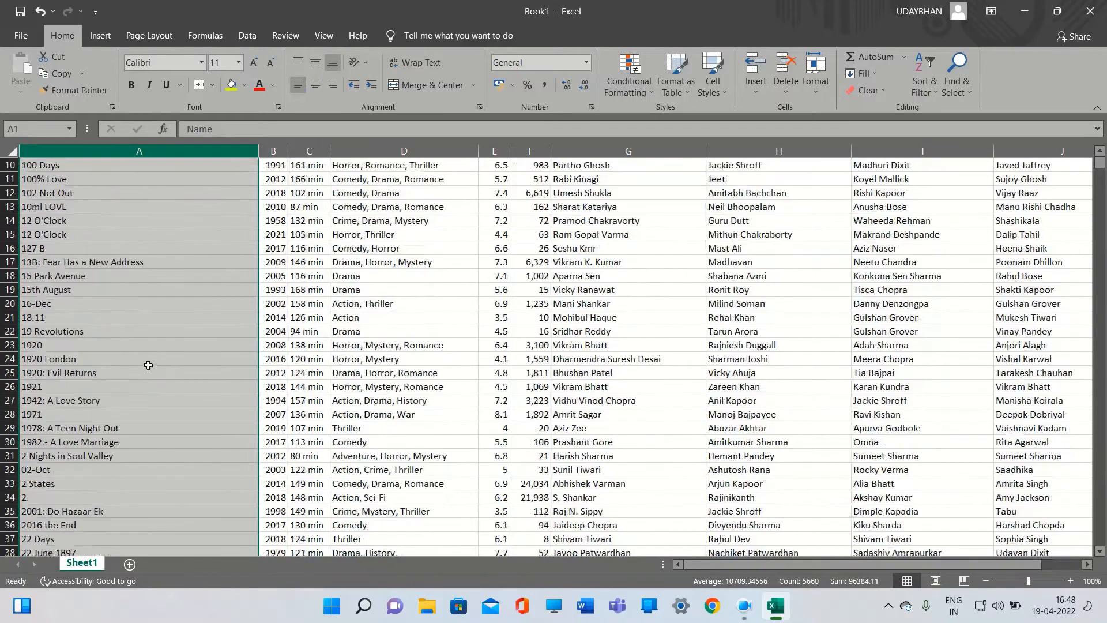
scroll(147, 362, "down", 6)
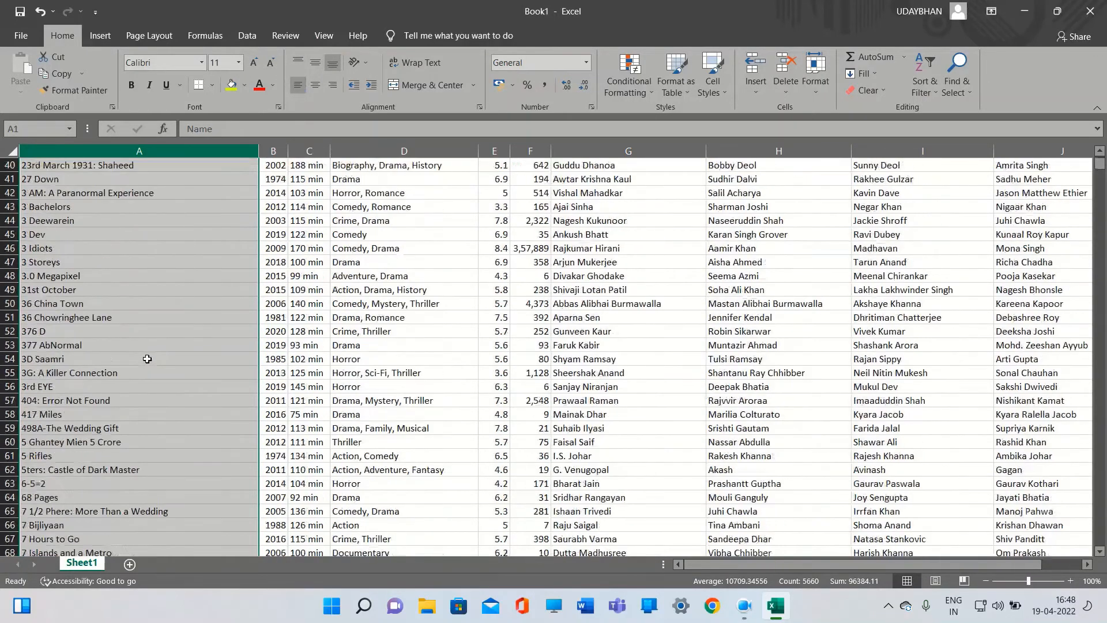
scroll(148, 358, "up", 6)
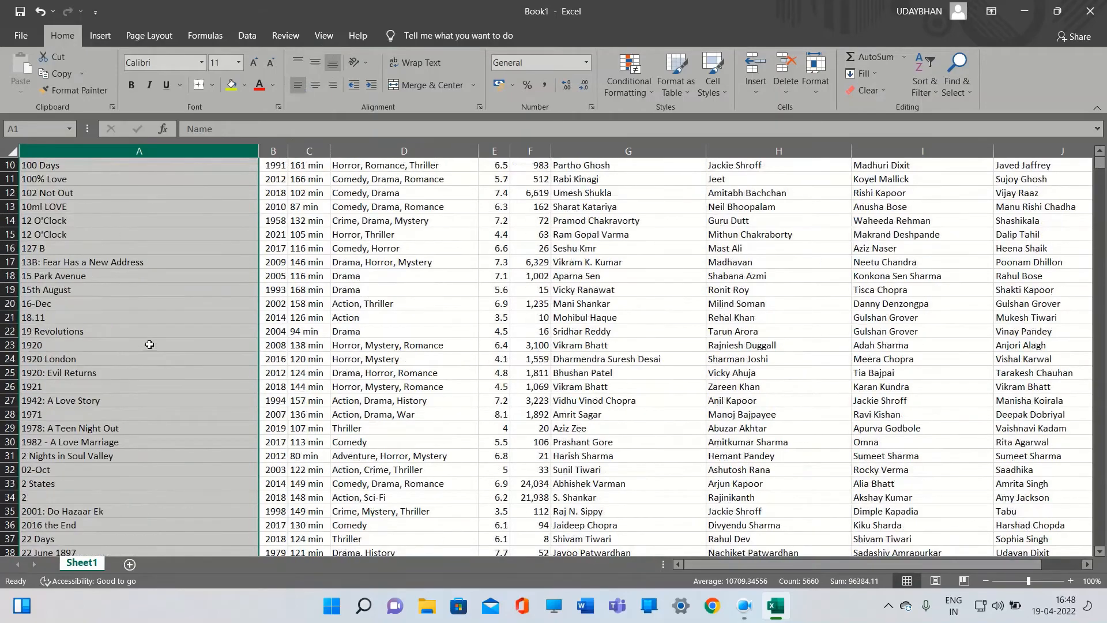
scroll(149, 341, "up", 3)
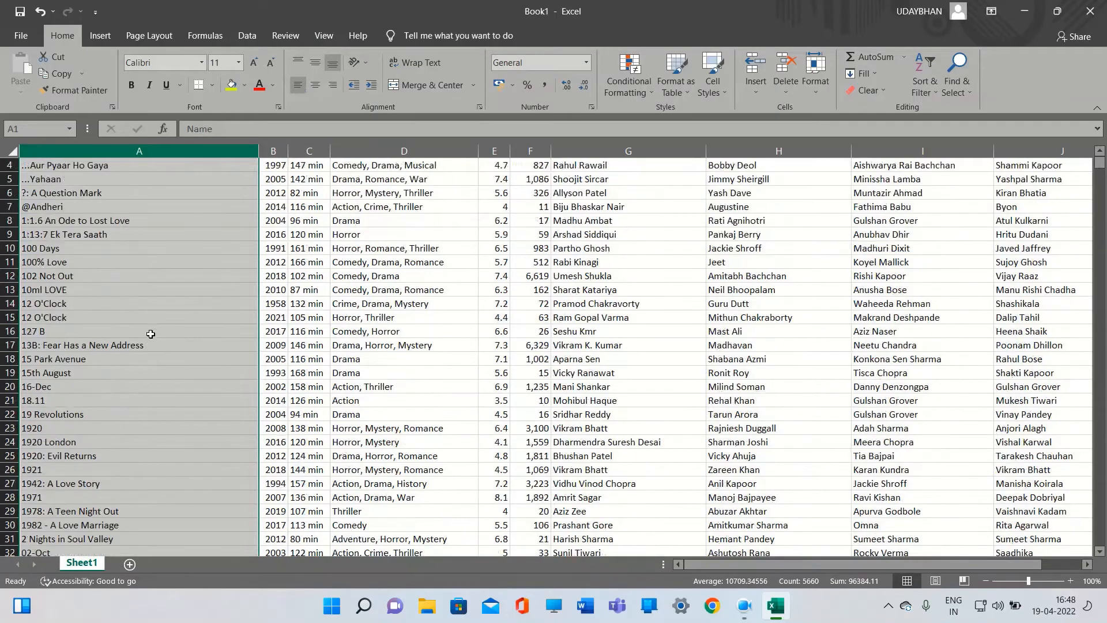
left_click(148, 329)
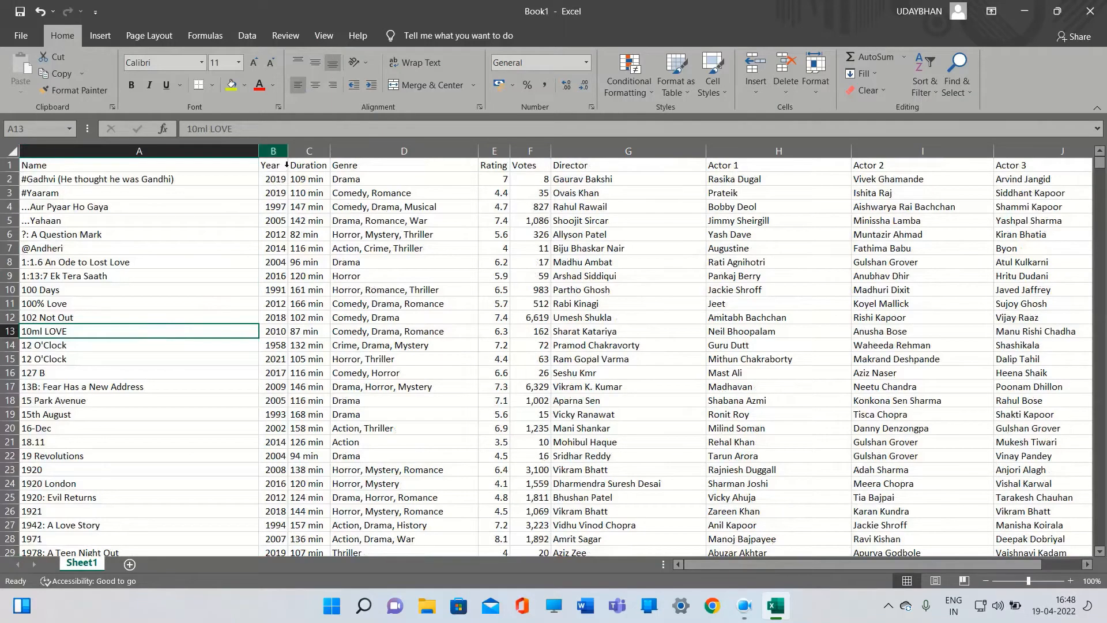
left_click(286, 154)
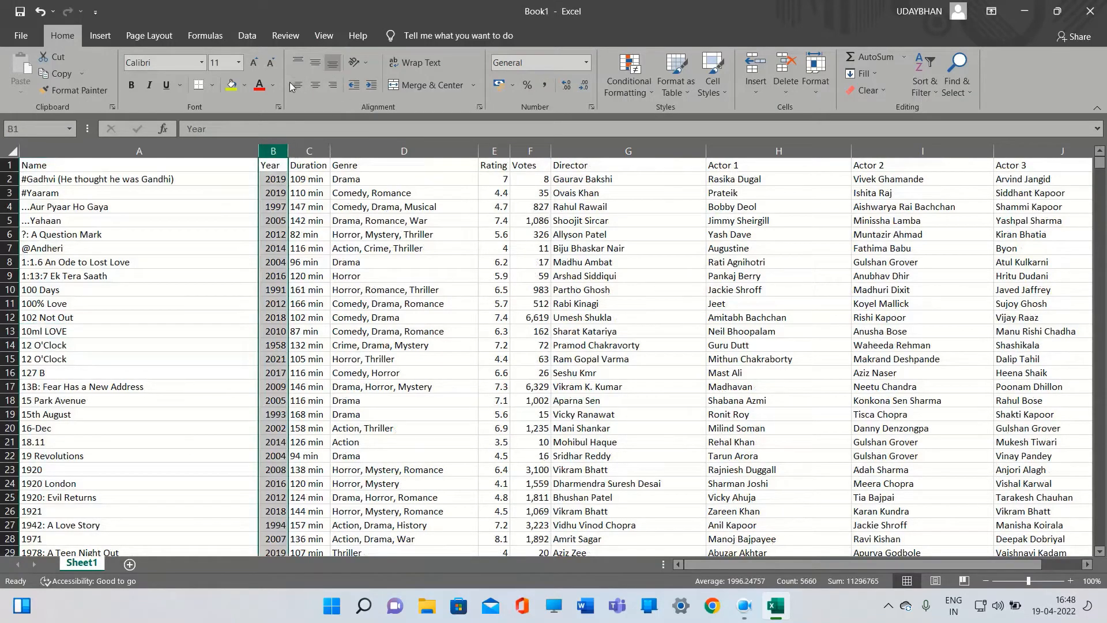
left_click(309, 151)
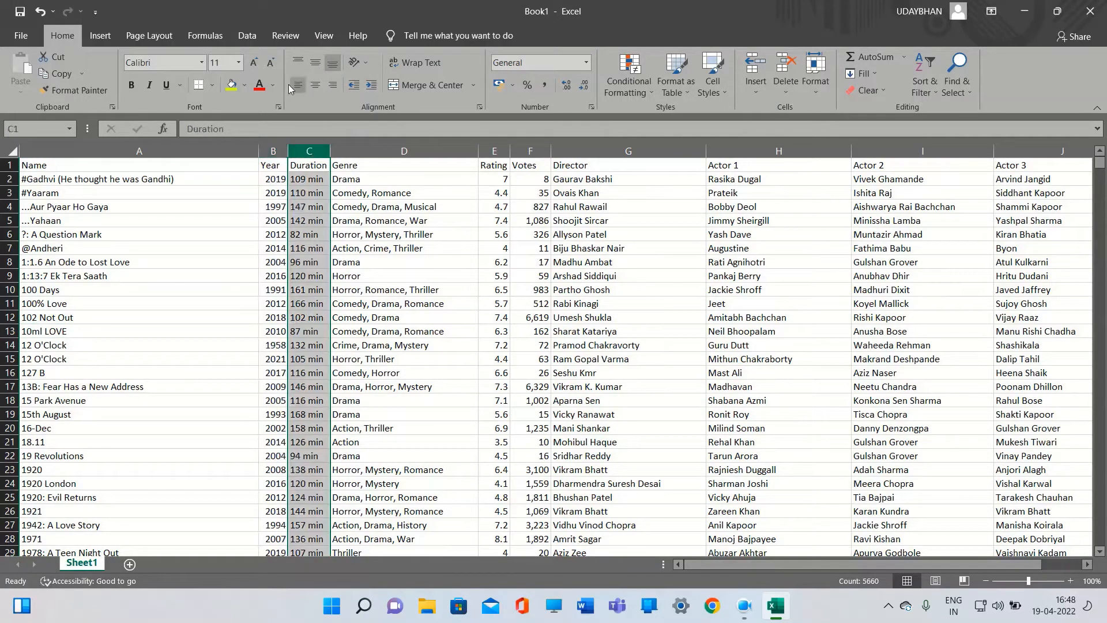
left_click(385, 152)
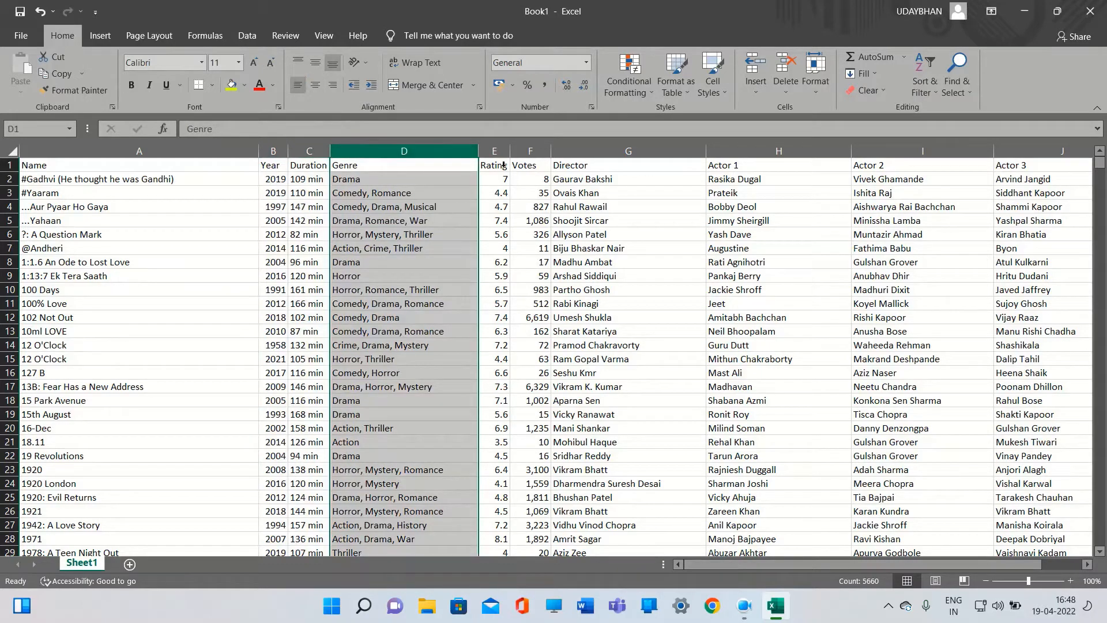
left_click(494, 151)
left_click(299, 88)
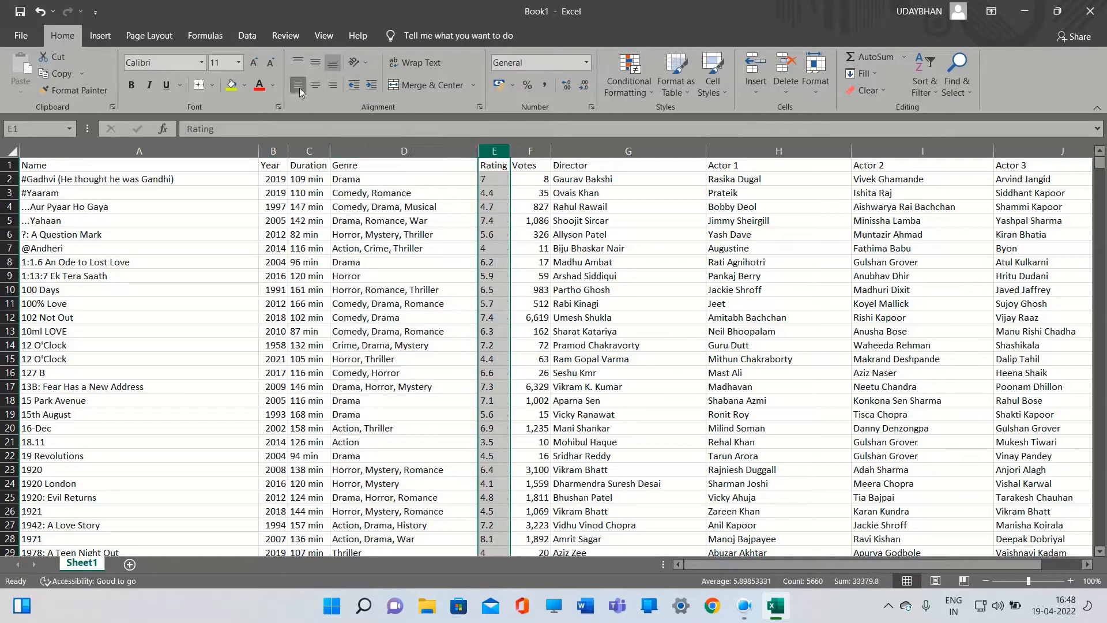
left_click(513, 154)
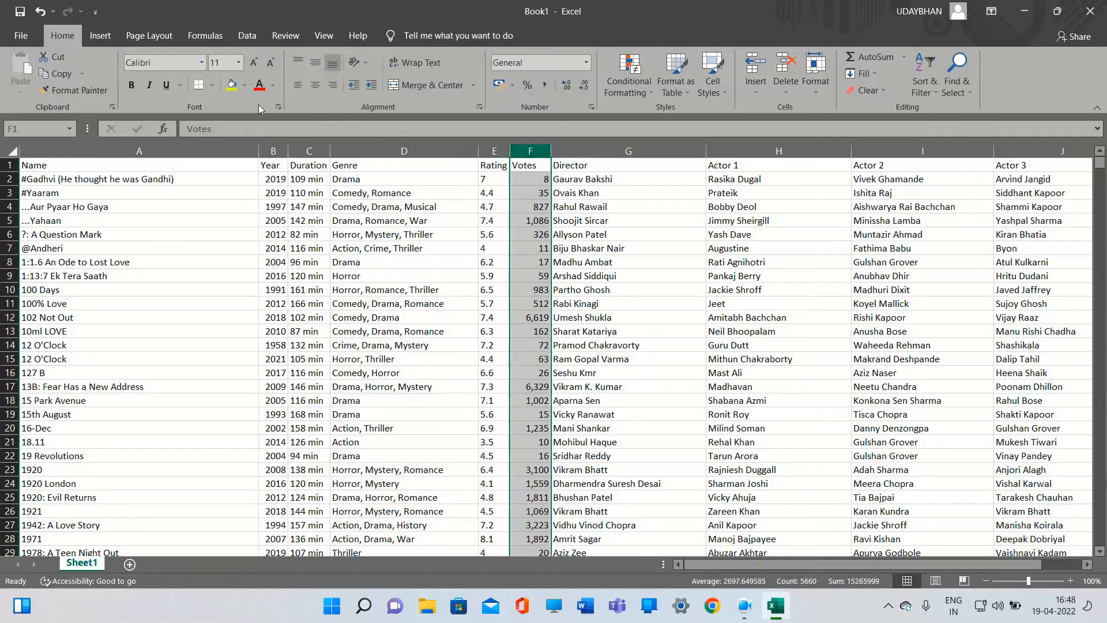
left_click(299, 85)
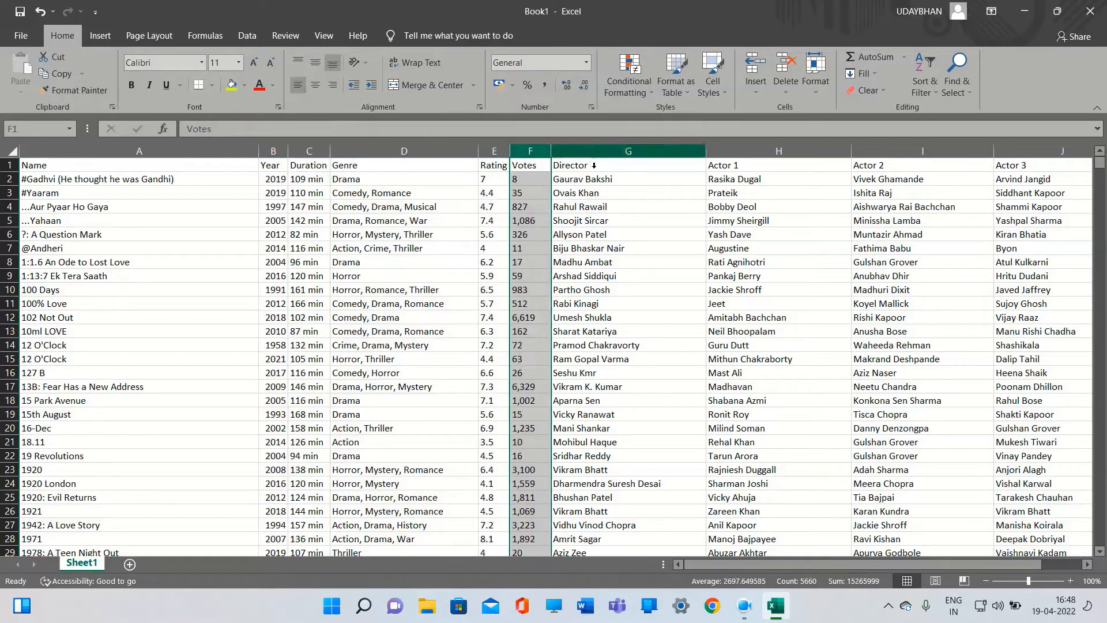
Select the Director and actor columns in turn and left-align the Actor 3 column
left_click(594, 151)
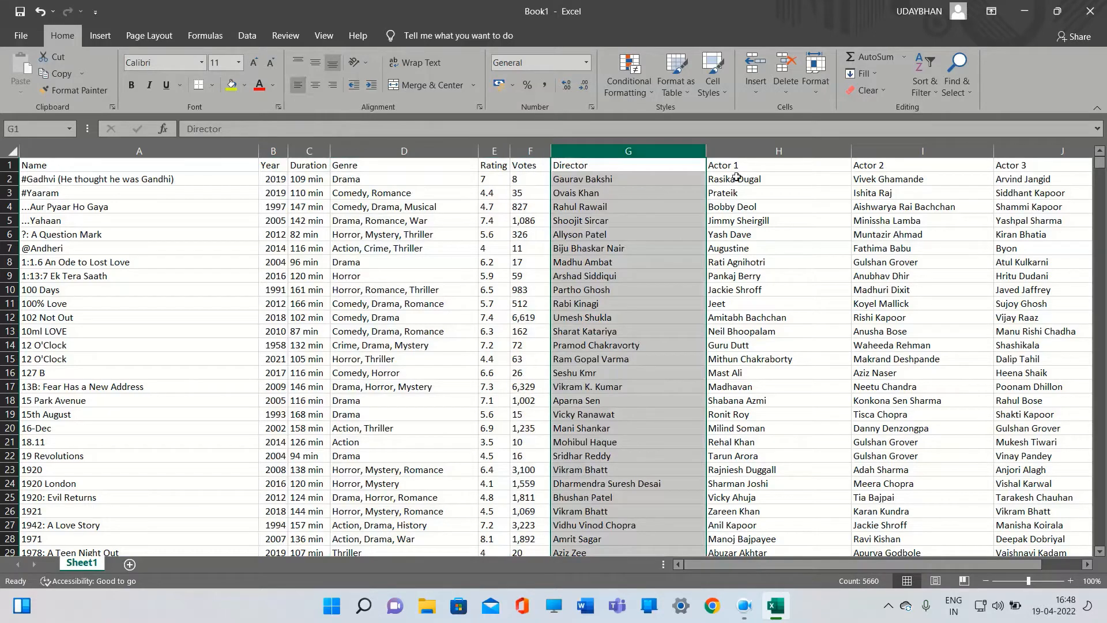
left_click_drag(741, 153, 741, 164)
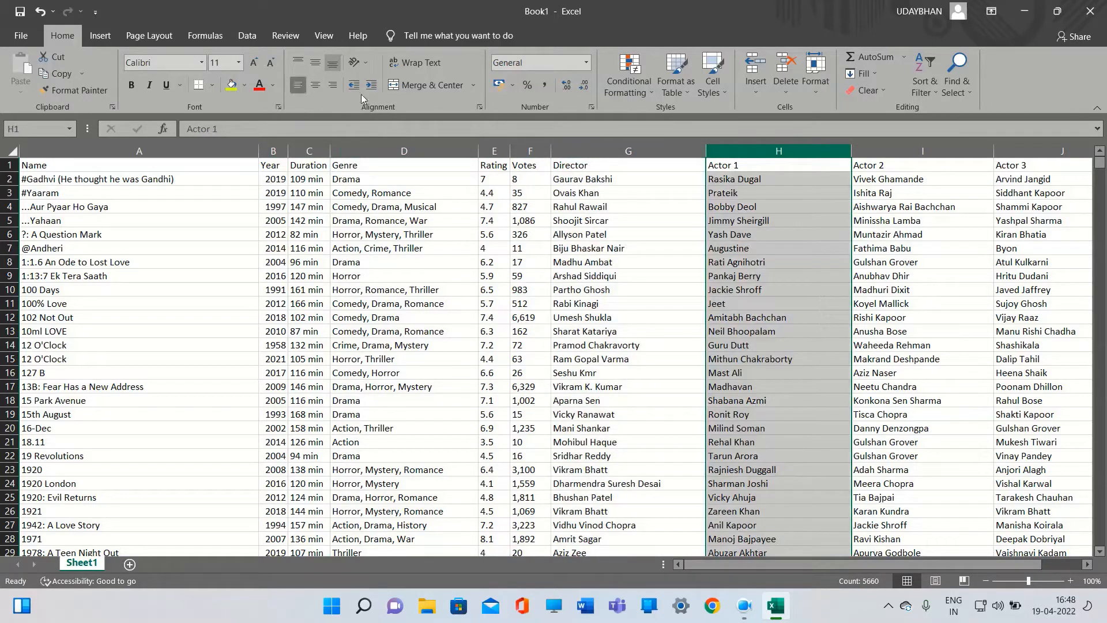
left_click(930, 153)
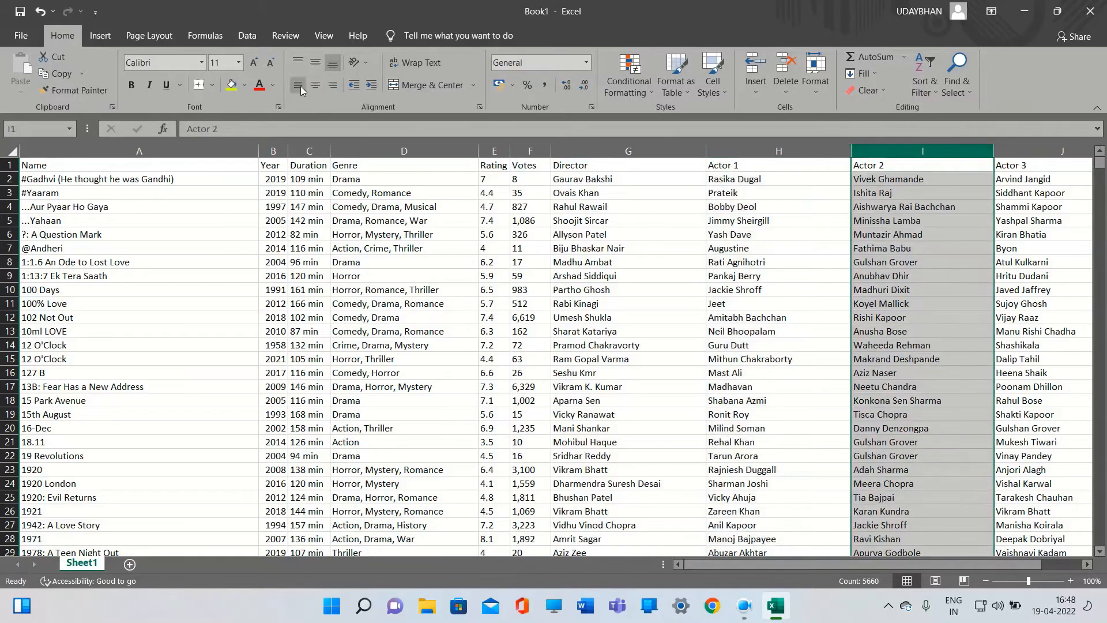
left_click(1038, 152)
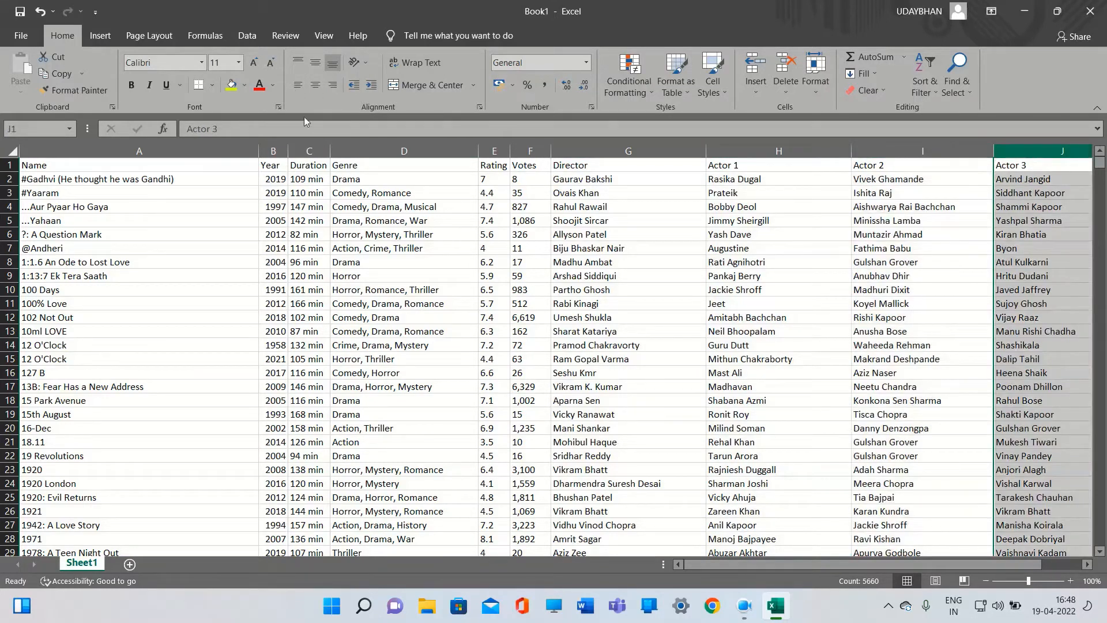
left_click(297, 86)
Scroll through the sheet to check the alignment of all columns
scroll(388, 267, "down", 3)
scroll(388, 267, "right", 2)
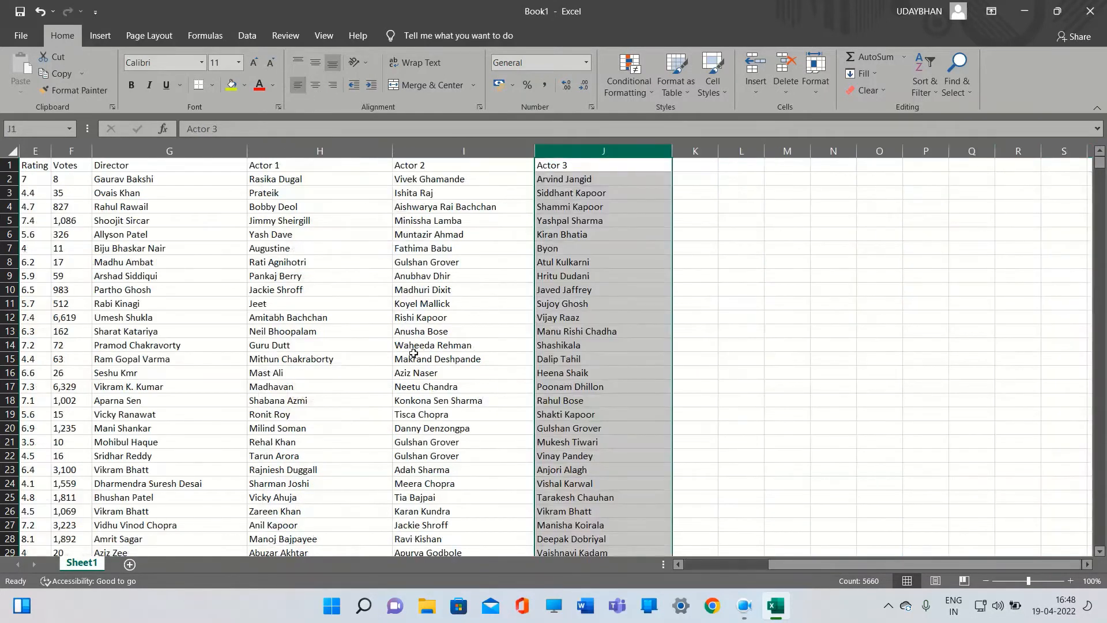
scroll(415, 356, "down", 1)
scroll(415, 364, "left", 3)
scroll(415, 364, "down", 4)
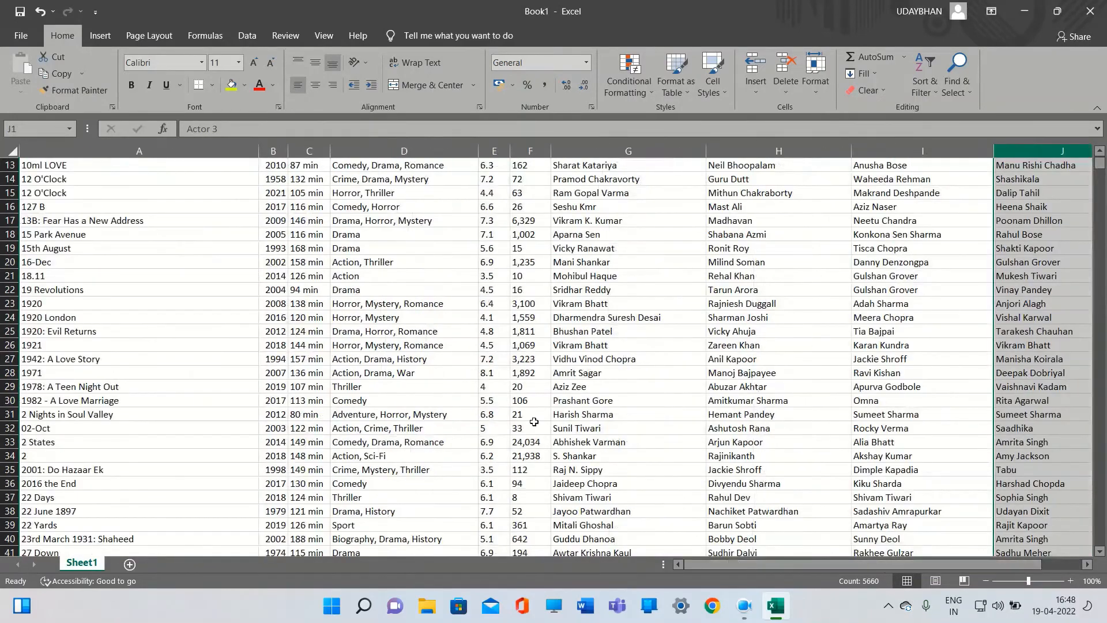
scroll(415, 369, "down", 19)
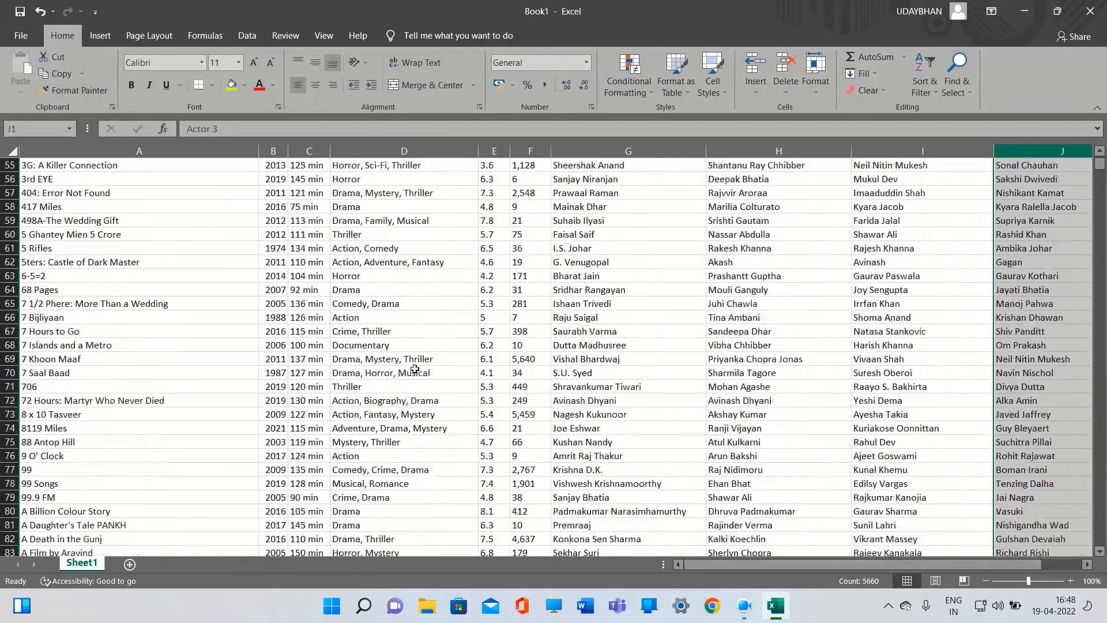
scroll(415, 372, "down", 8)
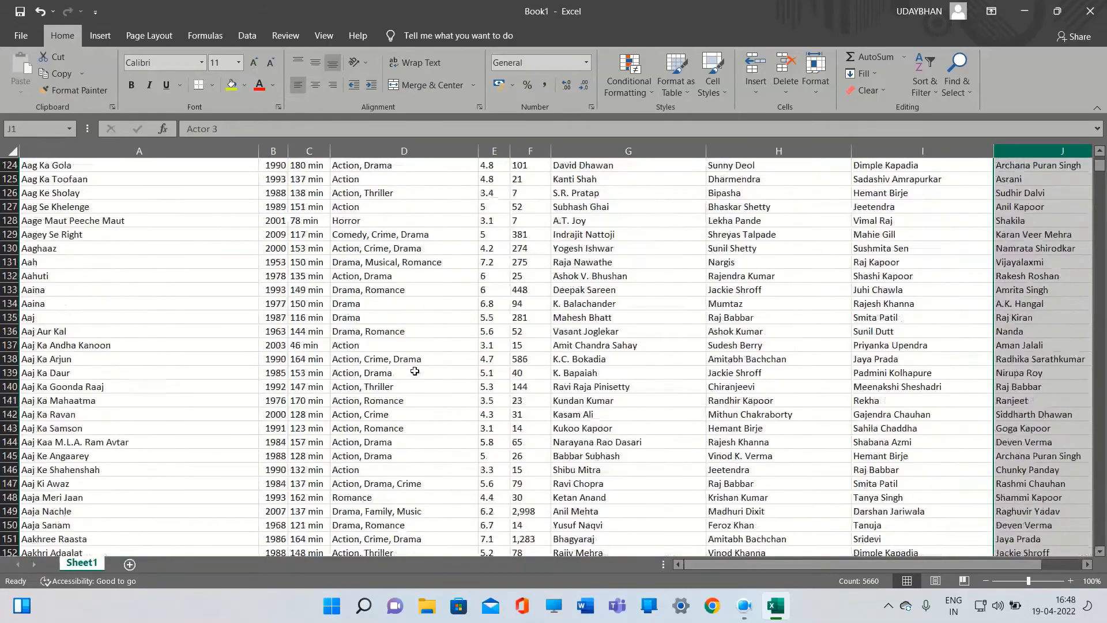
scroll(415, 372, "up", 14)
scroll(415, 372, "up", 20)
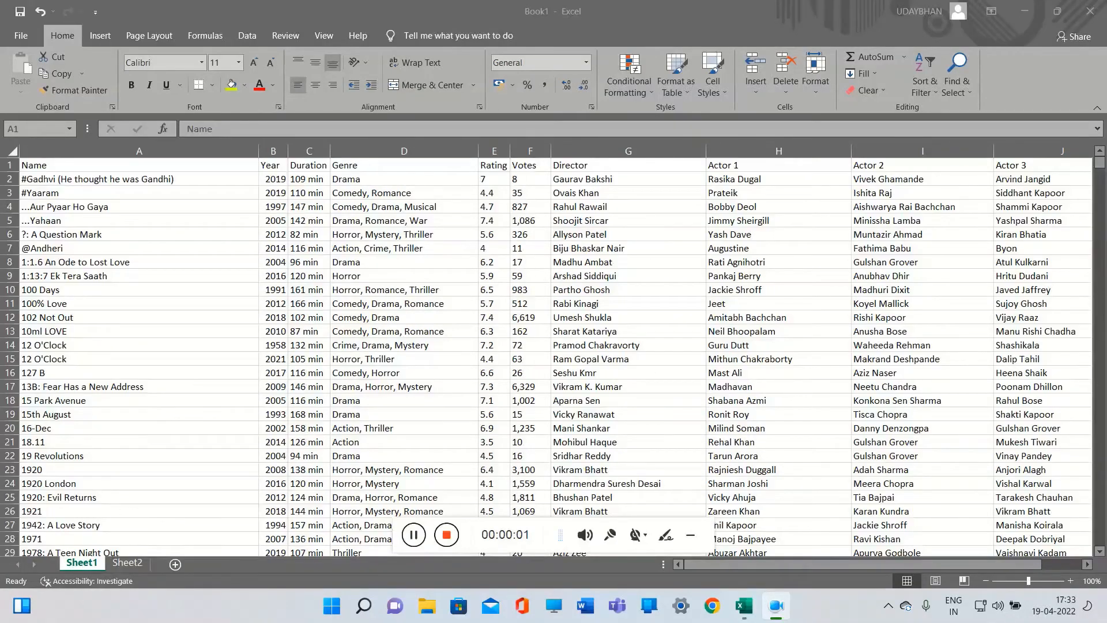
left_click(698, 535)
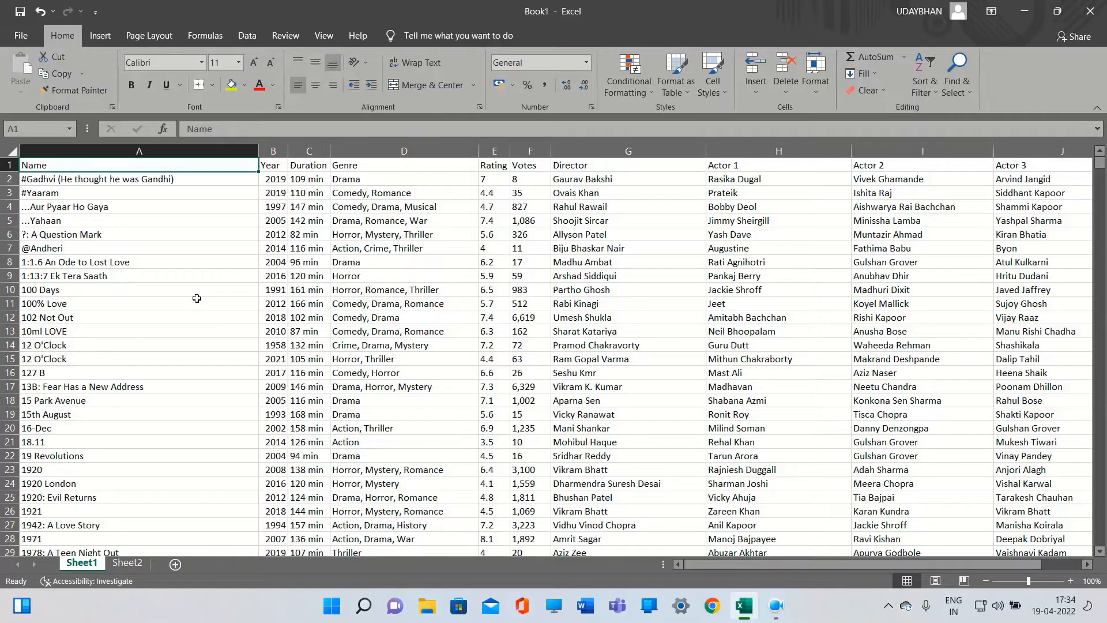
left_click(64, 181)
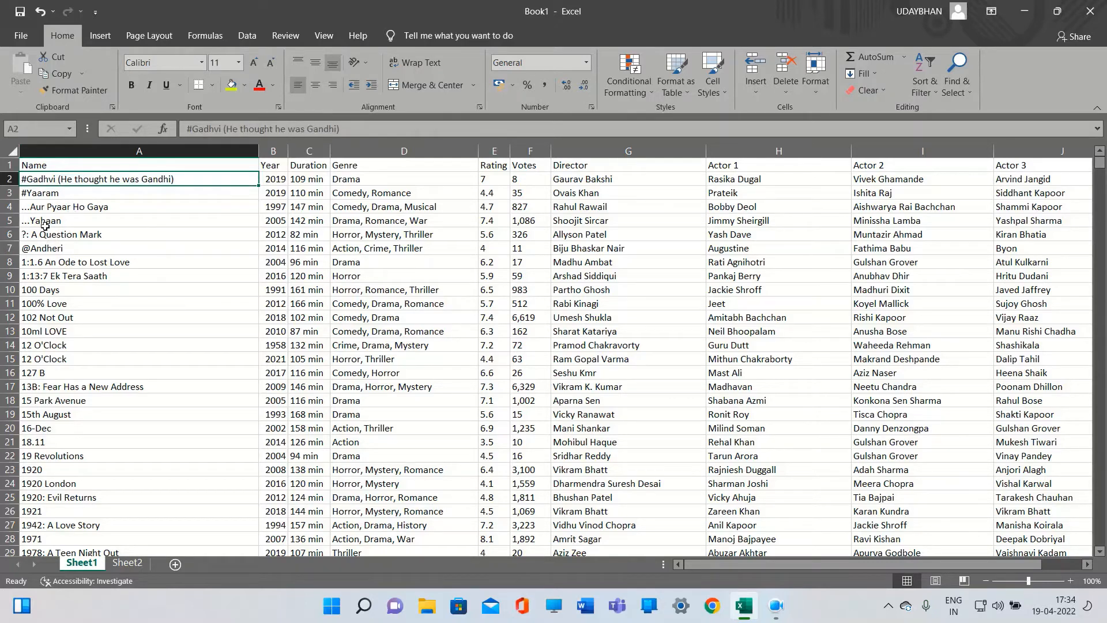
Insert a PivotTable from the whole data range into the existing Sheet2 at cell A1
key("ctrl+a")
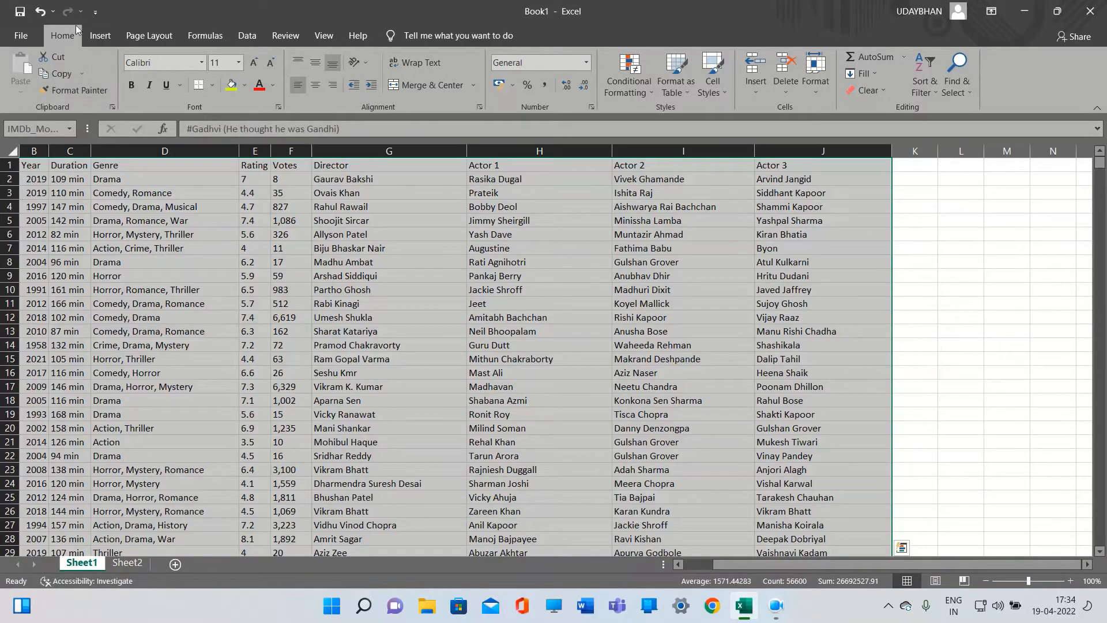
left_click(91, 38)
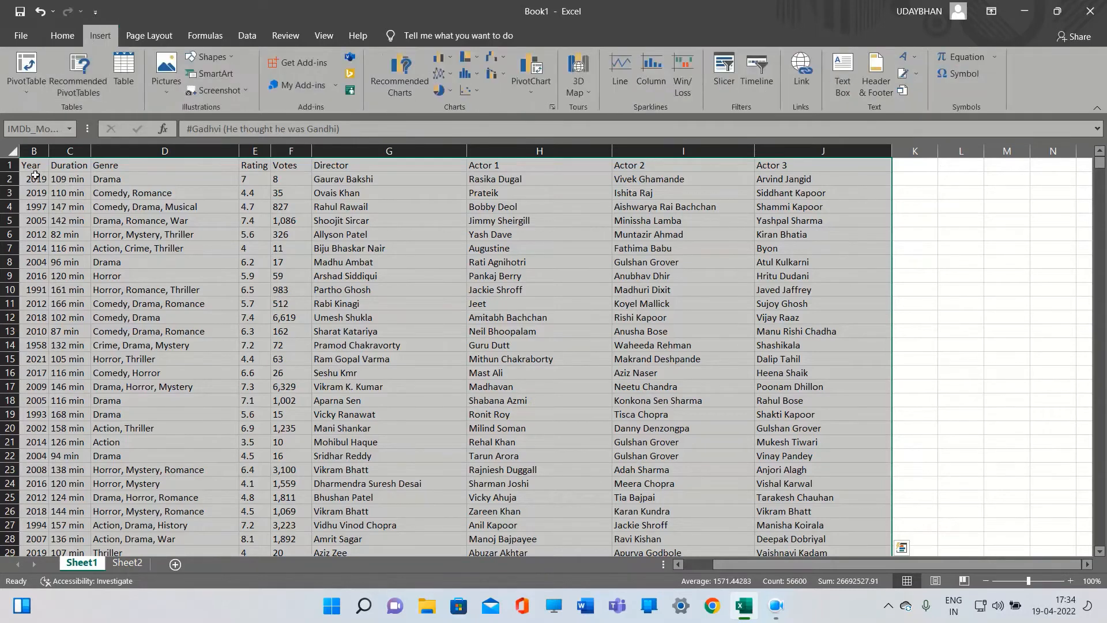
left_click(26, 75)
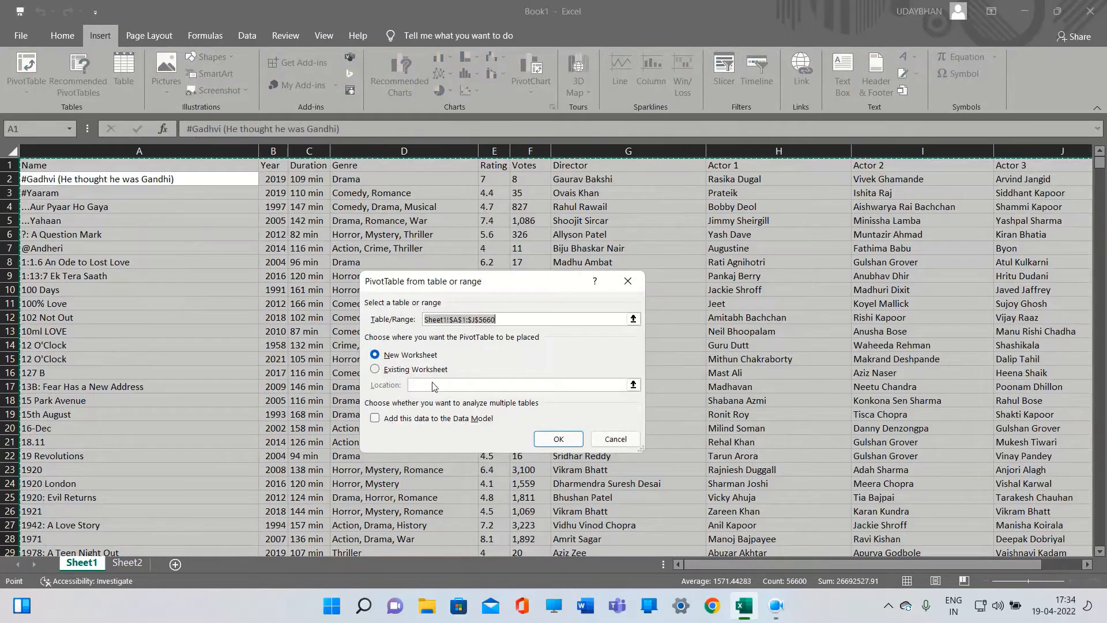
left_click(377, 370)
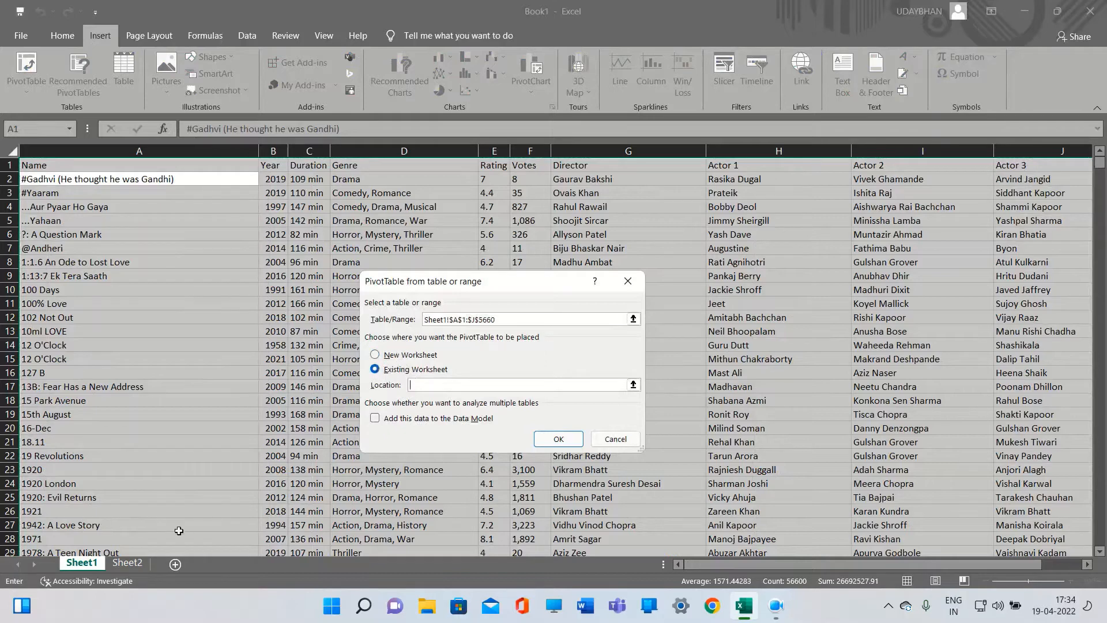
left_click(147, 560)
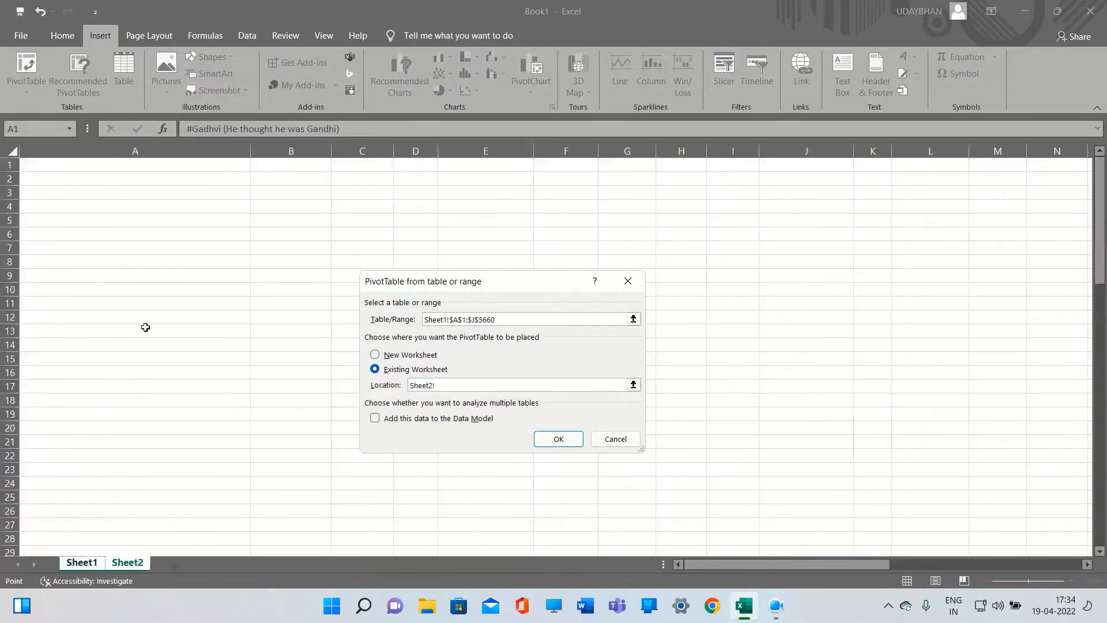
left_click(55, 168)
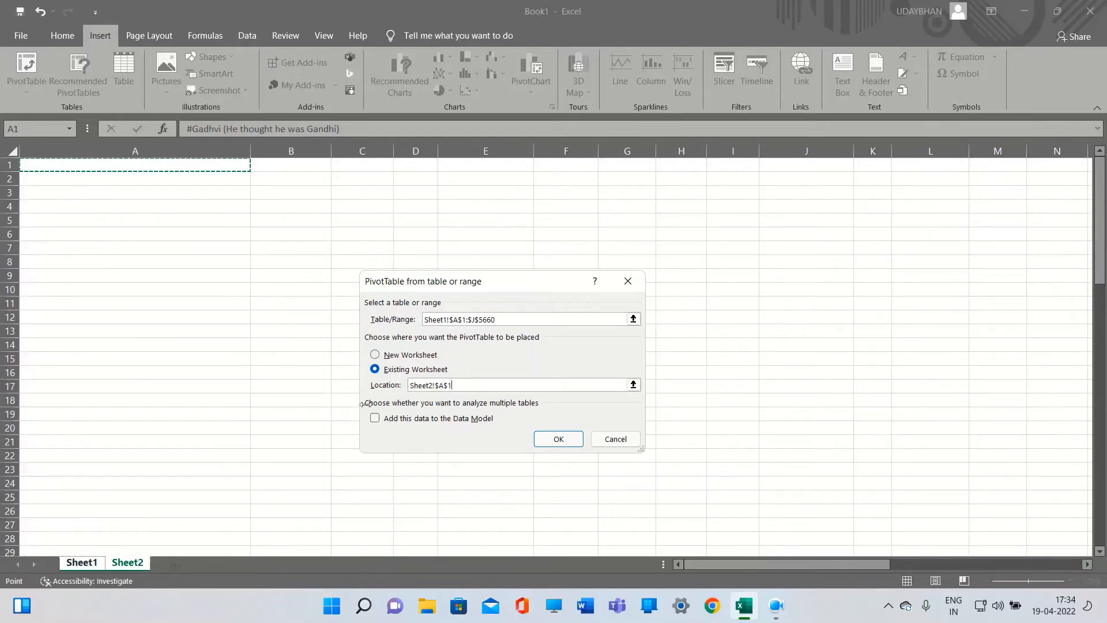
left_click(543, 444)
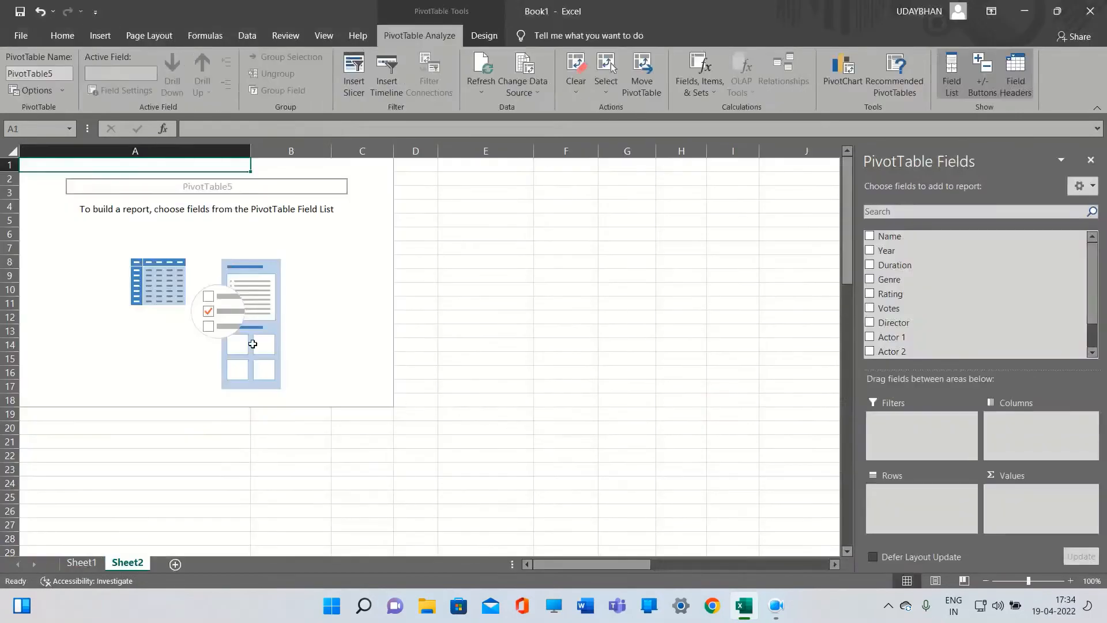
Build the PivotTable with Year as rows and a count of Name as values
left_click(64, 195)
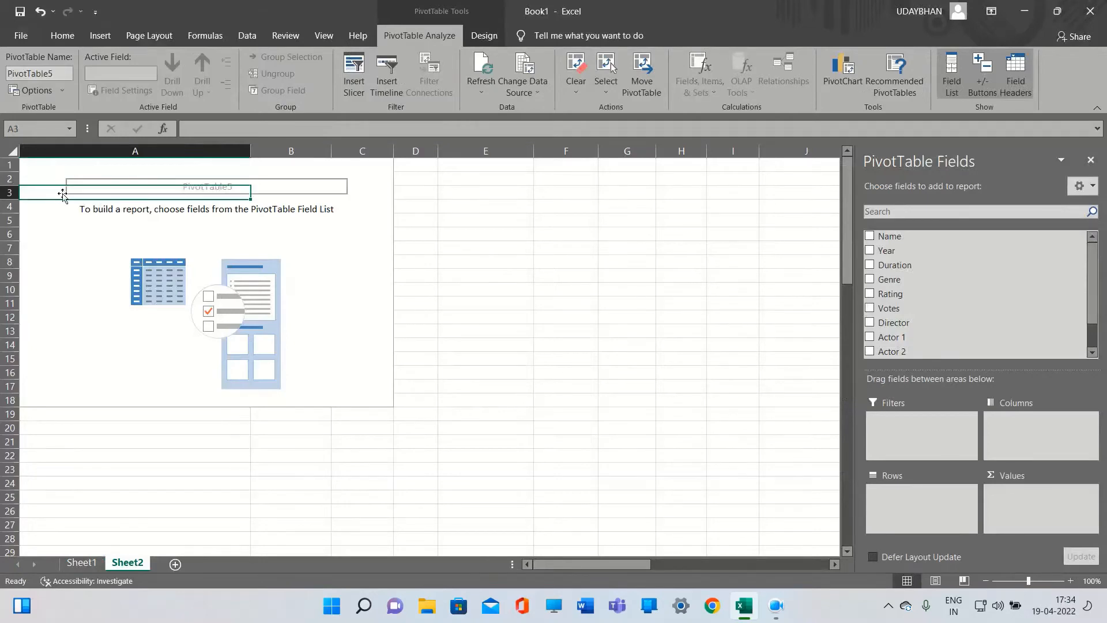
left_click(60, 168)
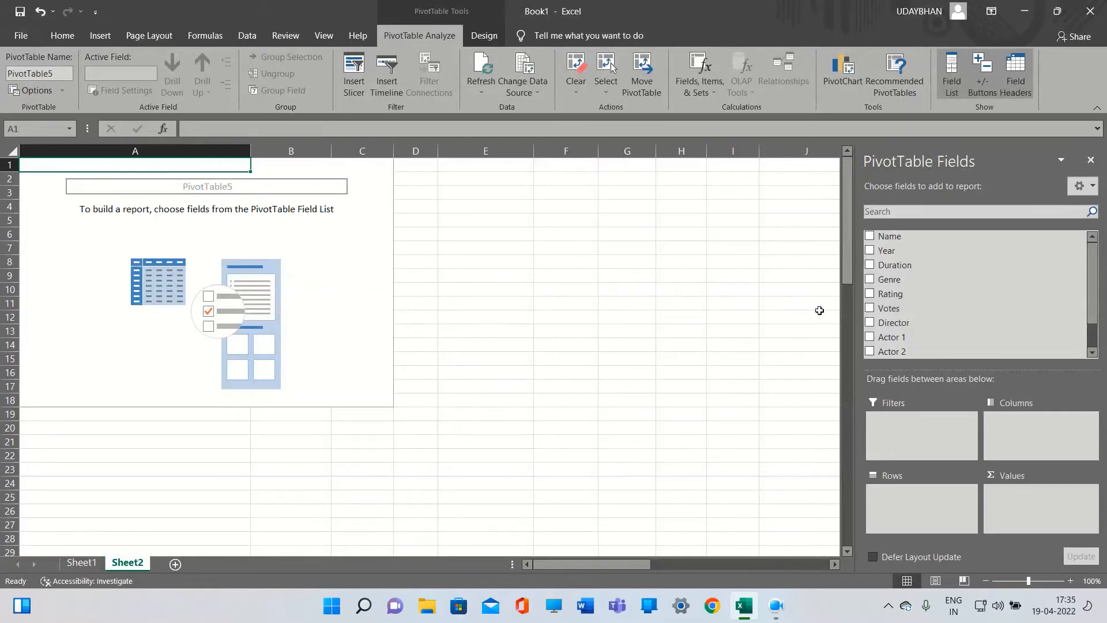
left_click(873, 252)
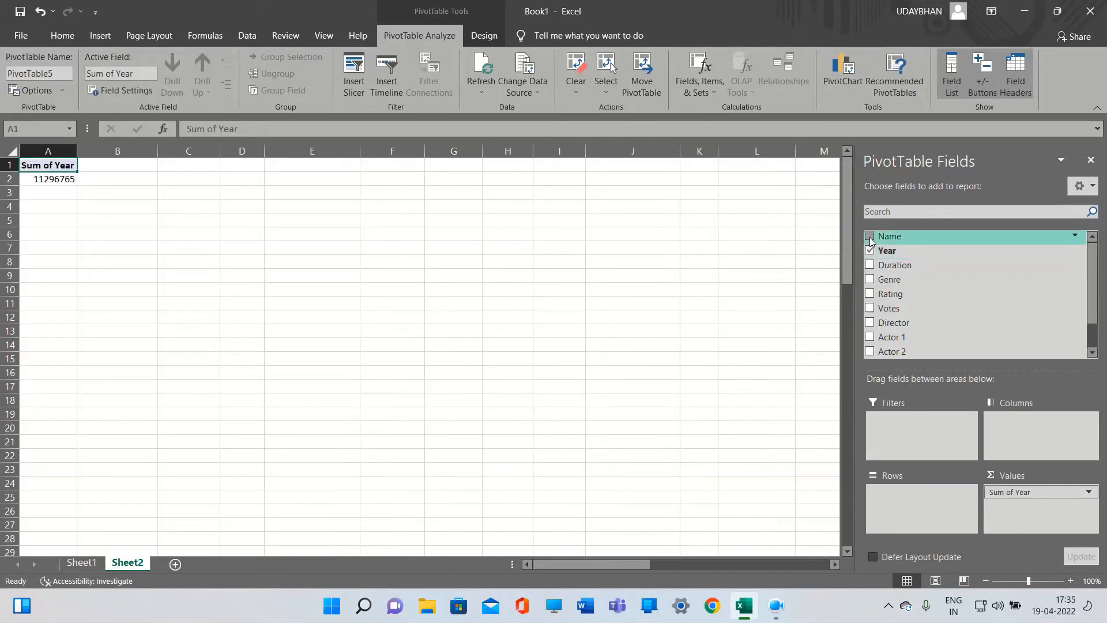
left_click(871, 237)
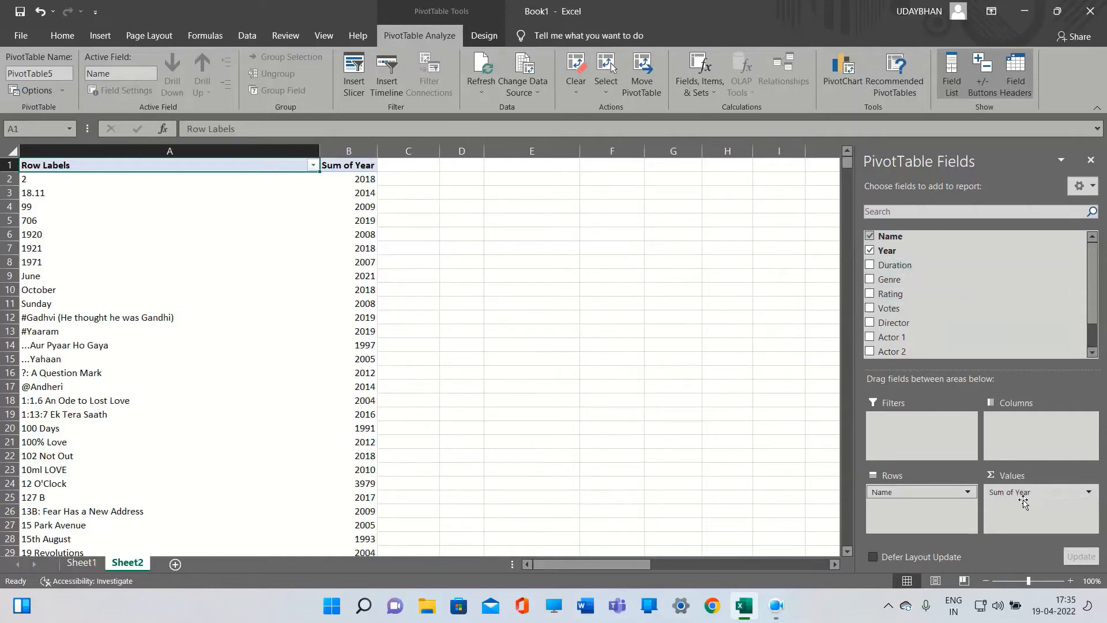
left_click_drag(1024, 502, 923, 513)
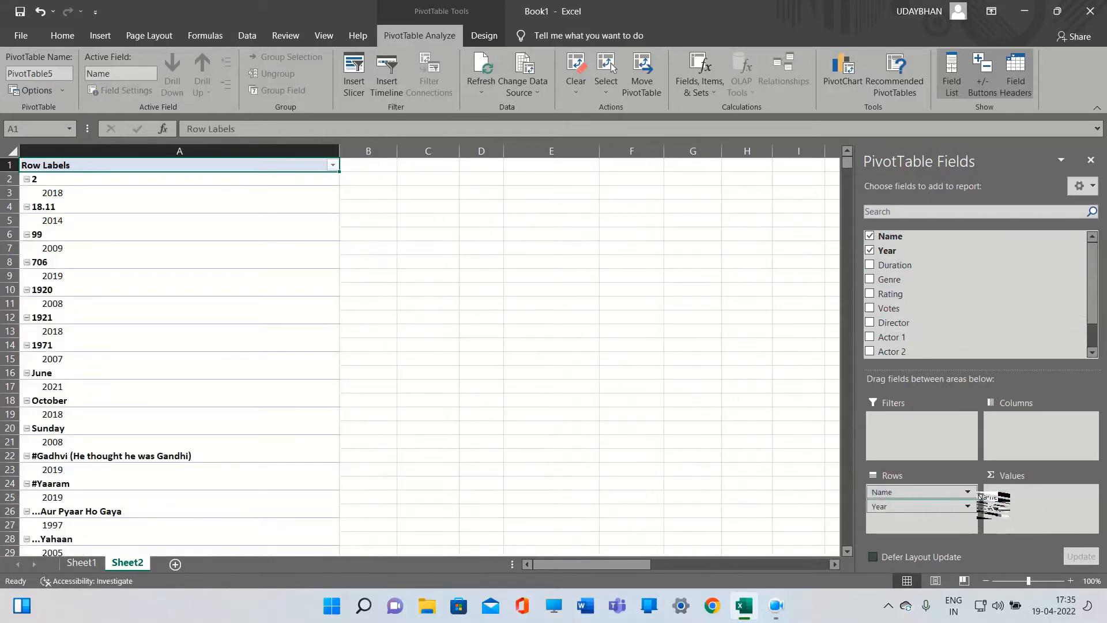
left_click_drag(993, 503, 1038, 504)
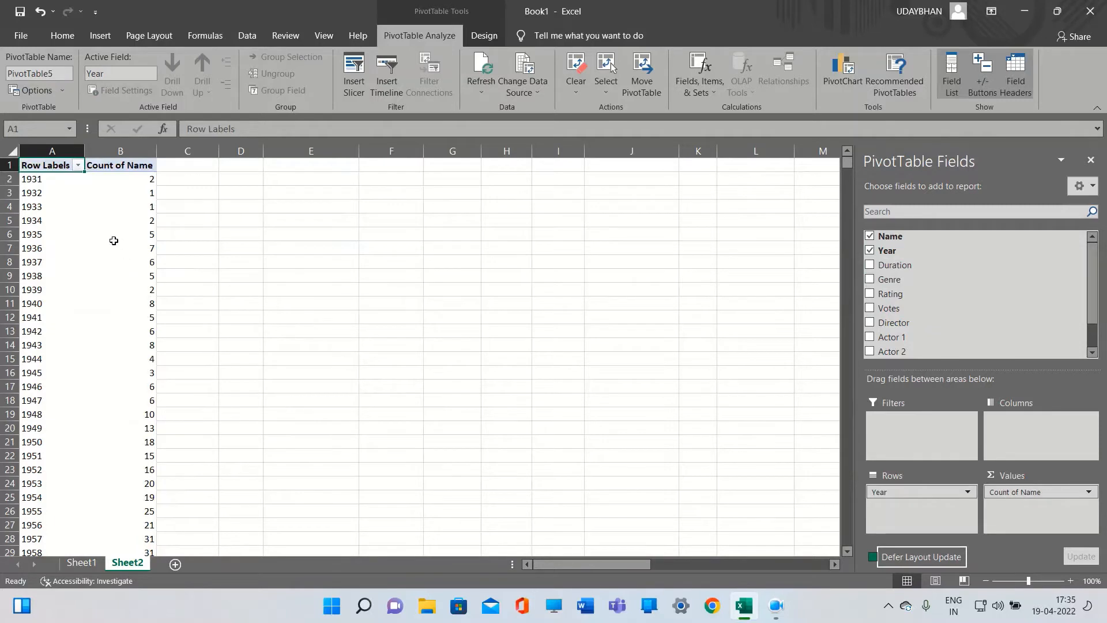
Scroll through and inspect the movie counts per year in the PivotTable
mouse_move(145, 190)
scroll(140, 230, "down", 18)
scroll(139, 231, "down", 6)
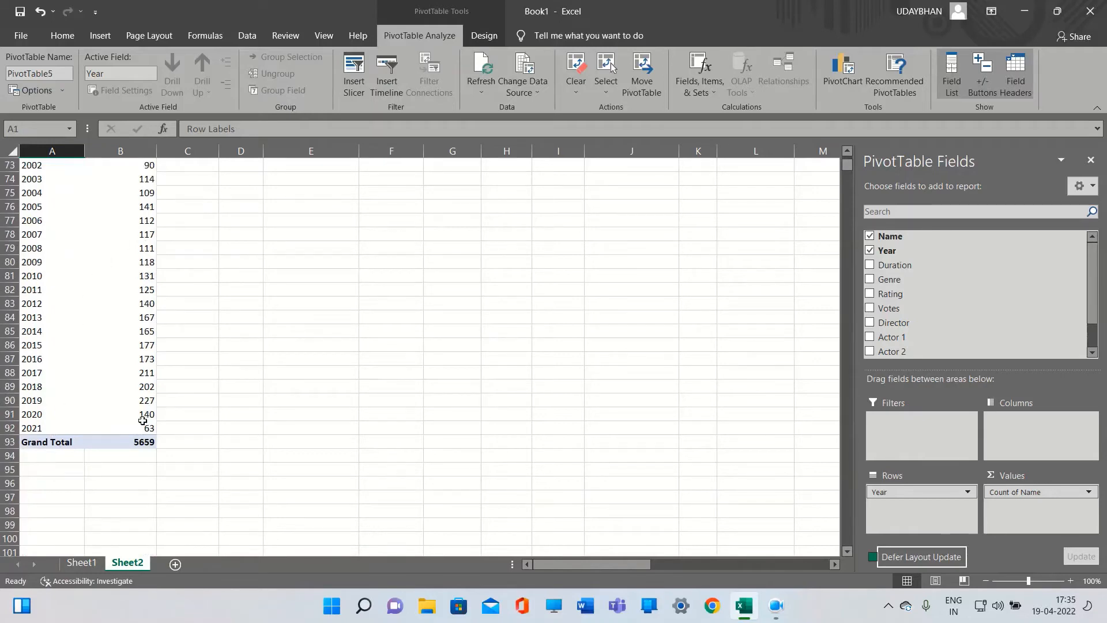
scroll(132, 412, "up", 1)
scroll(132, 412, "up", 20)
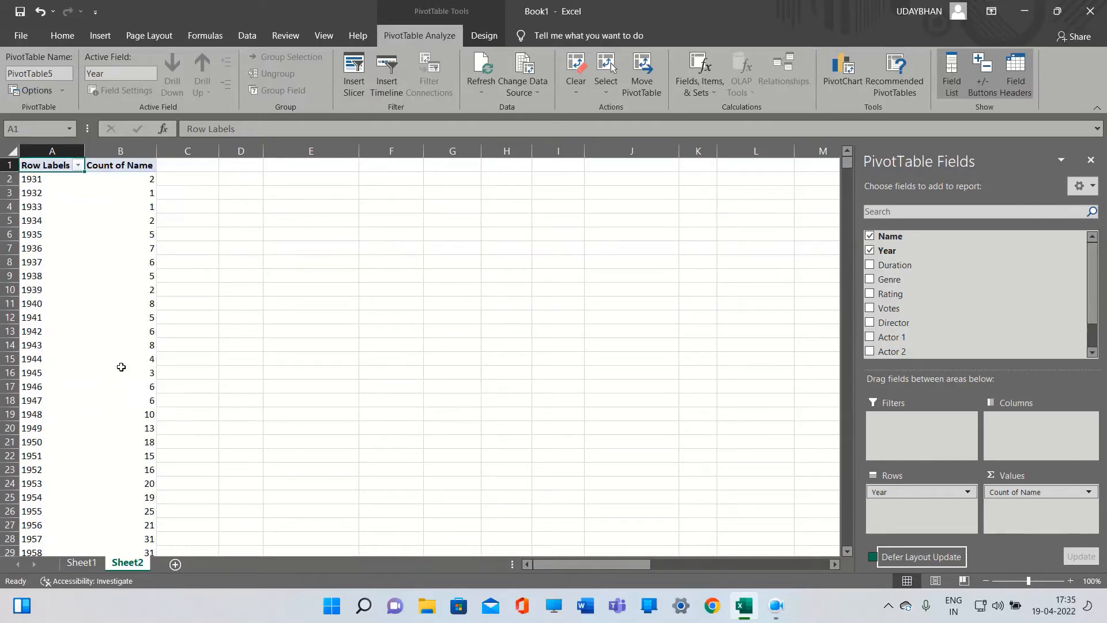
left_click(97, 222)
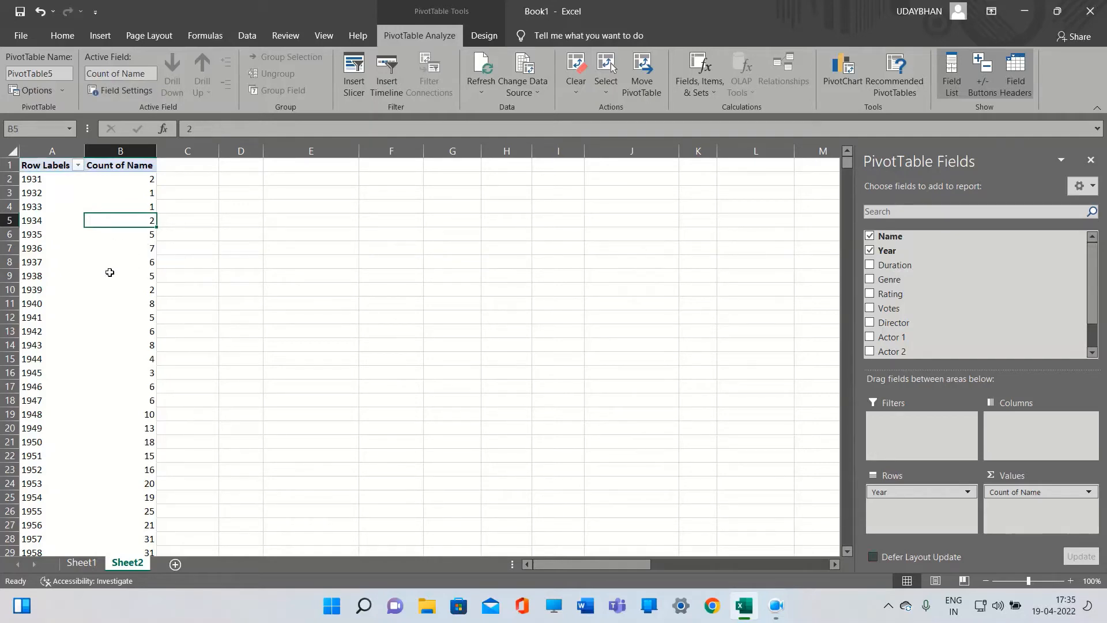
left_click(94, 213)
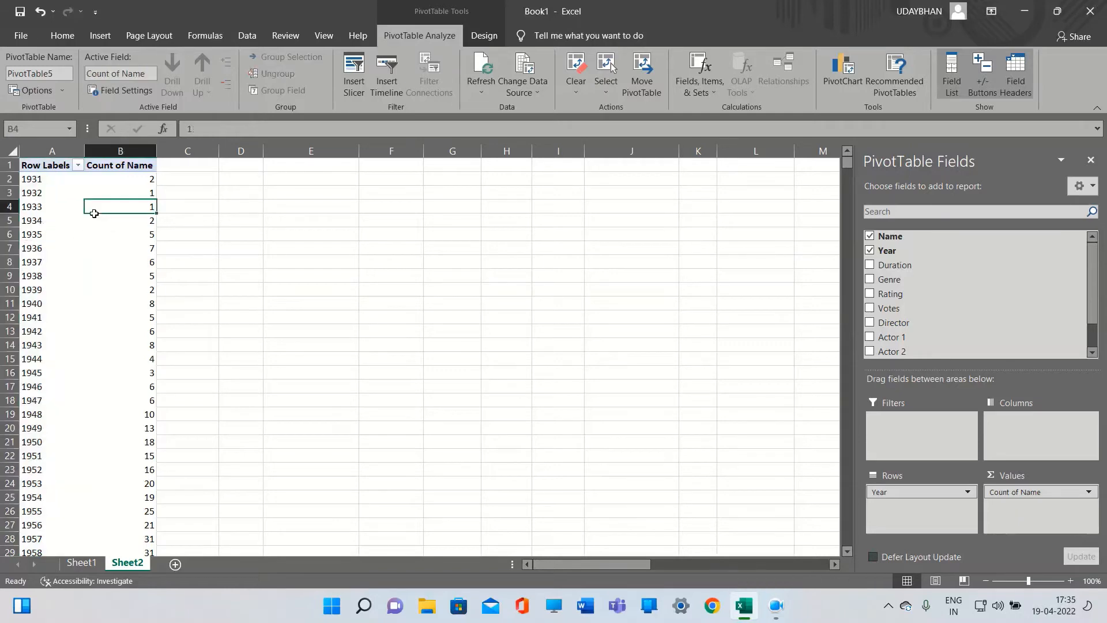
left_click(65, 198)
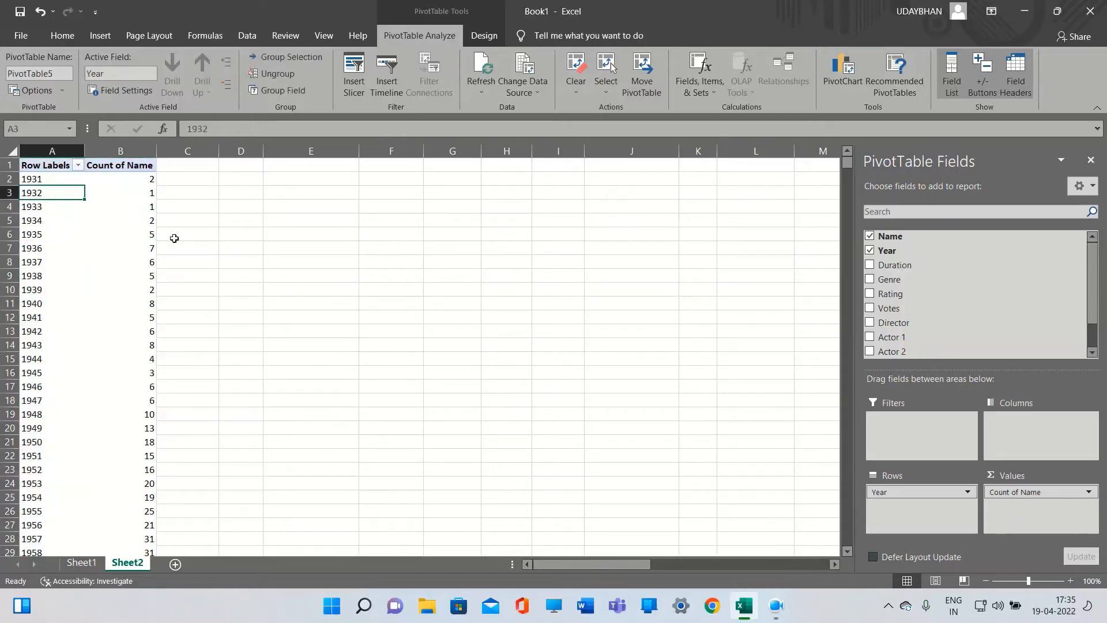
left_click(54, 224)
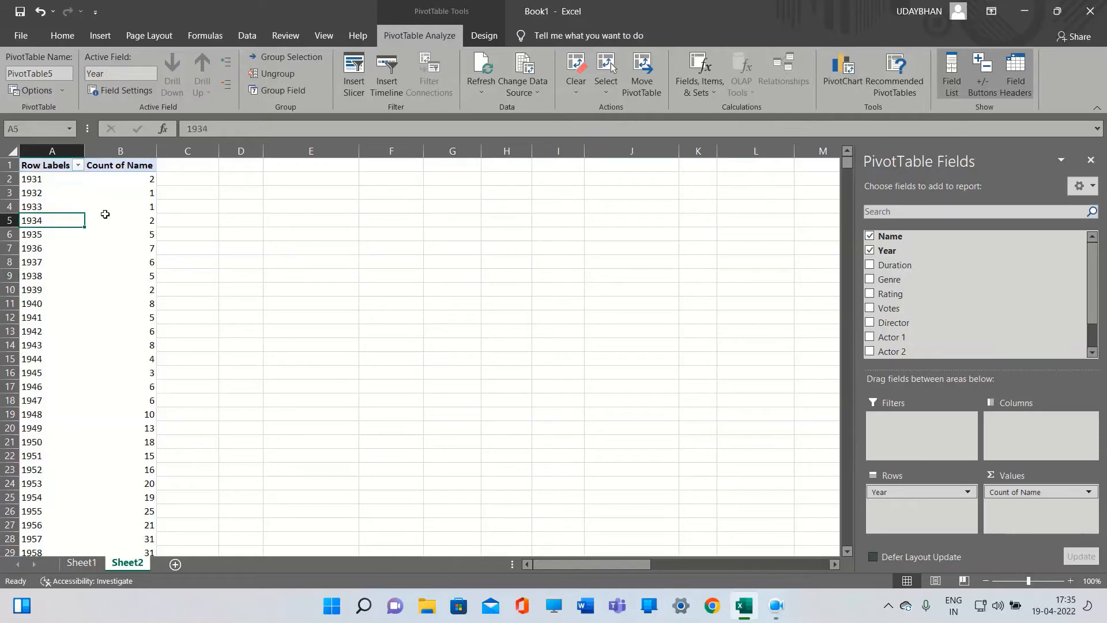
left_click(60, 211)
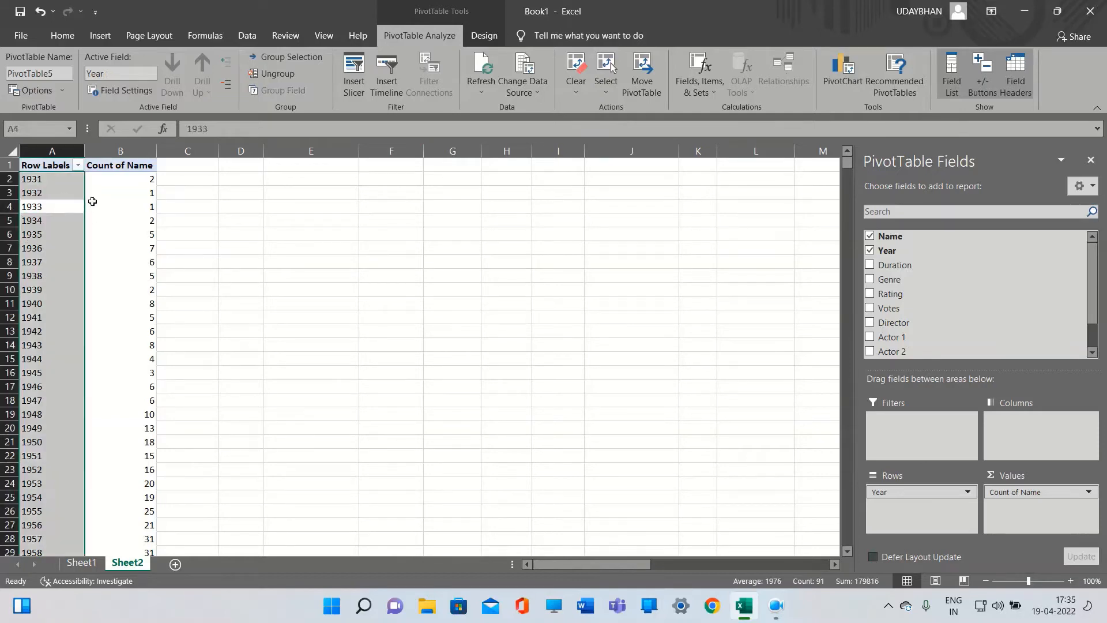
Insert a clustered column PivotChart of the movie counts by year
left_click(95, 211)
left_click(843, 74)
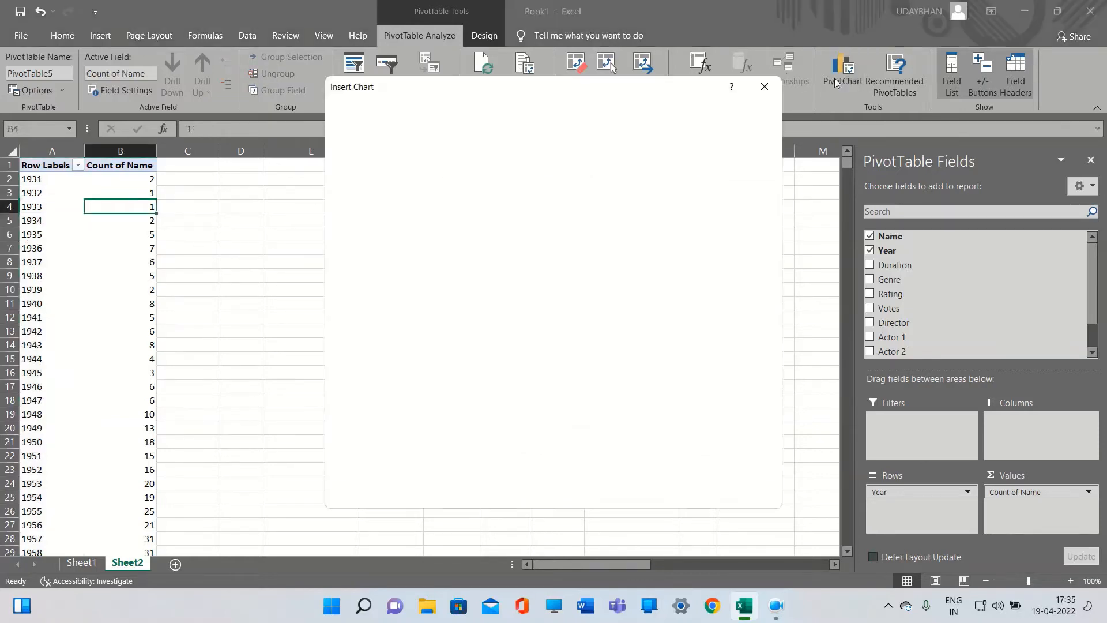
mouse_move(505, 250)
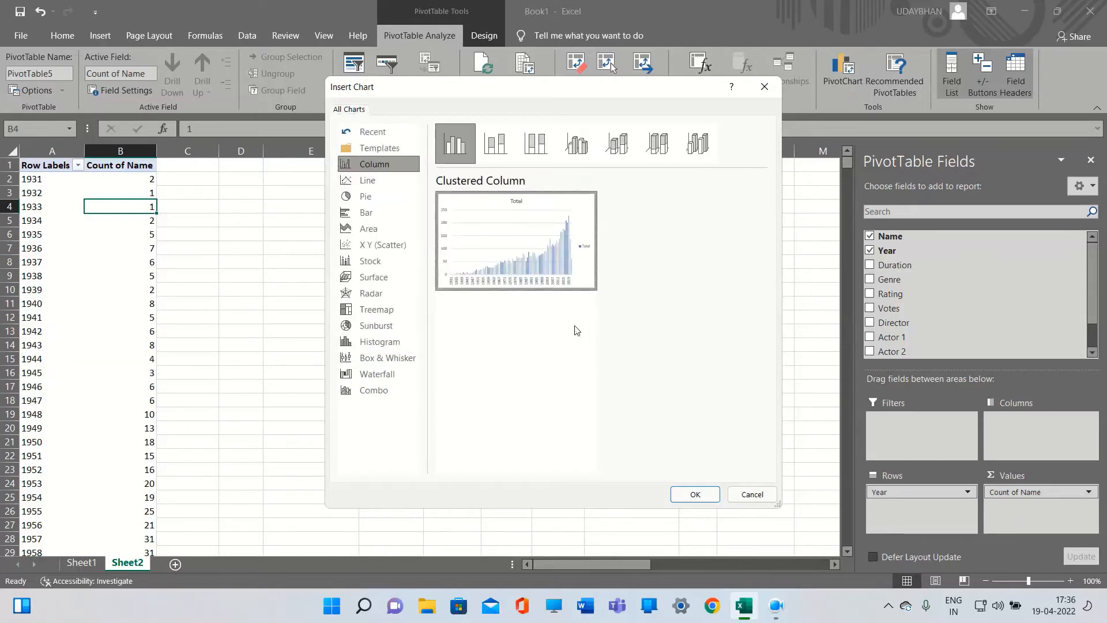
left_click(695, 495)
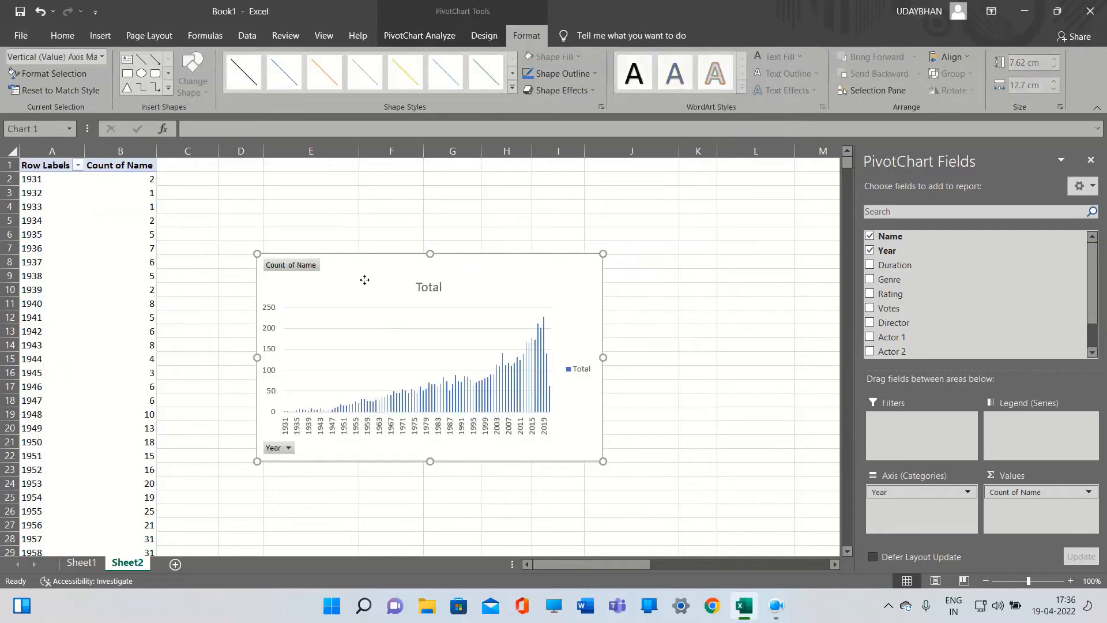
Move the PivotChart next to the table and enlarge it to about 11.39 cm by 15.73 cm
left_click_drag(366, 279, 272, 187)
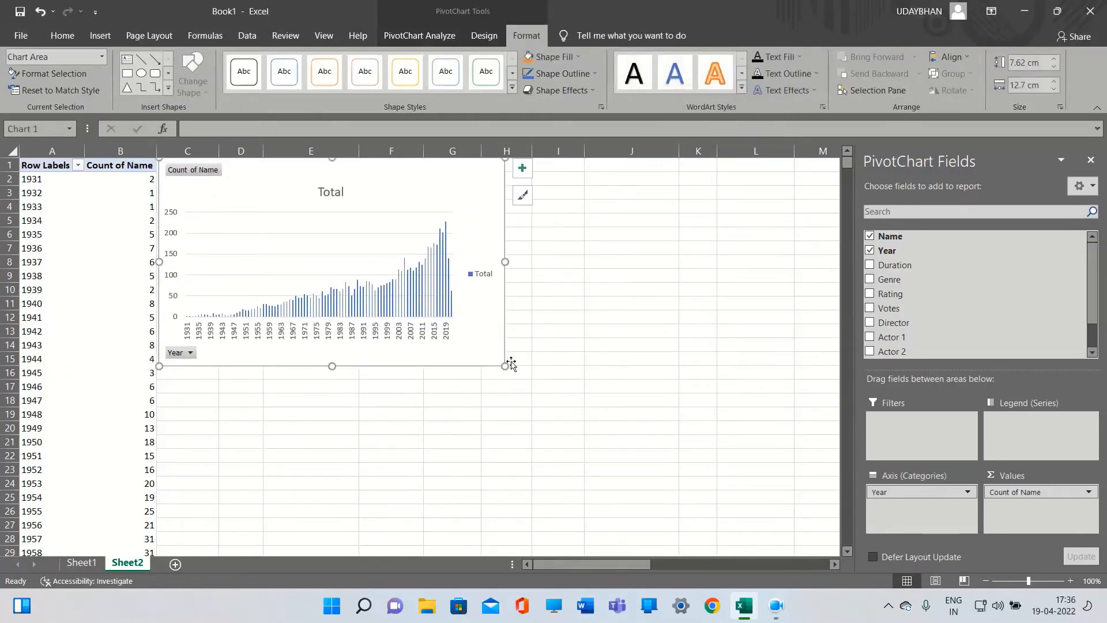
left_click_drag(506, 365, 588, 469)
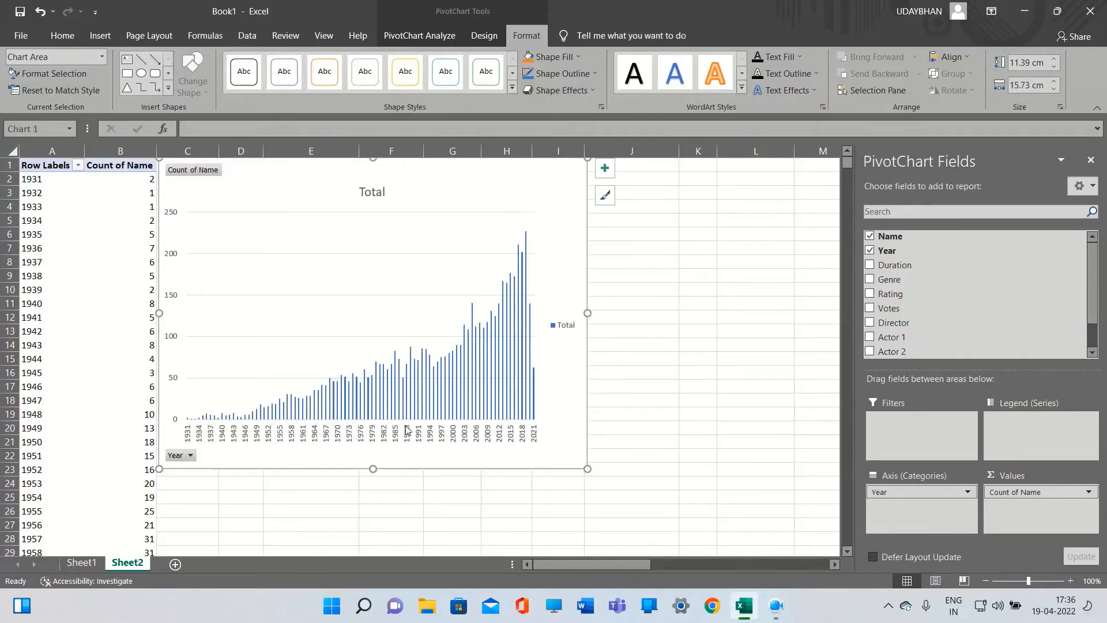
mouse_move(434, 416)
mouse_move(472, 404)
left_click(332, 497)
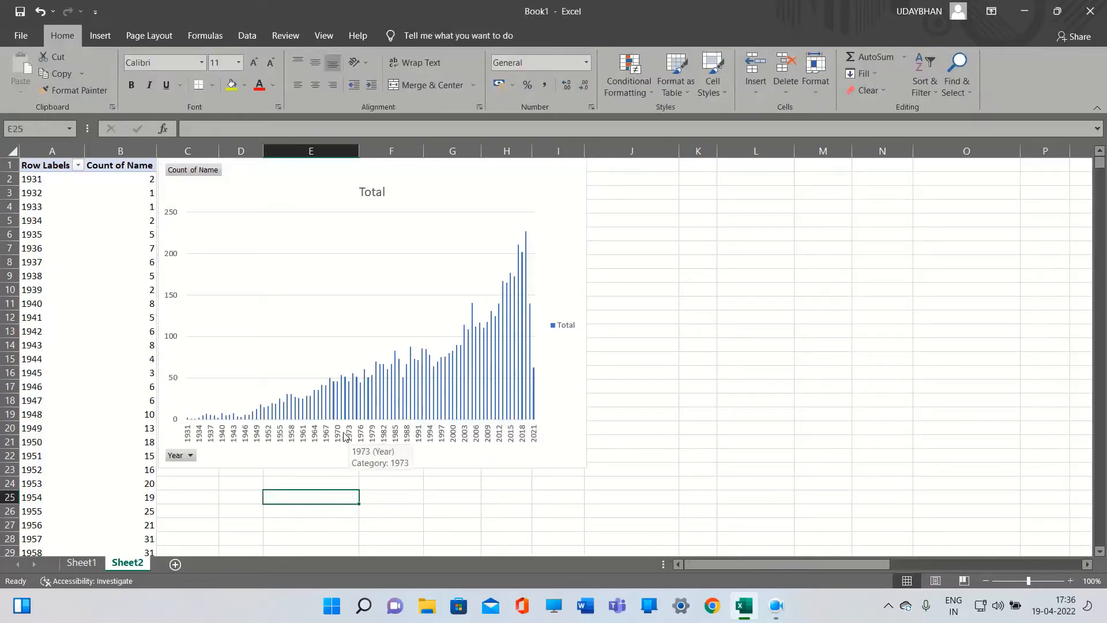
Insert a second PivotTable from the movie data into Sheet2 at cell K2
left_click(86, 563)
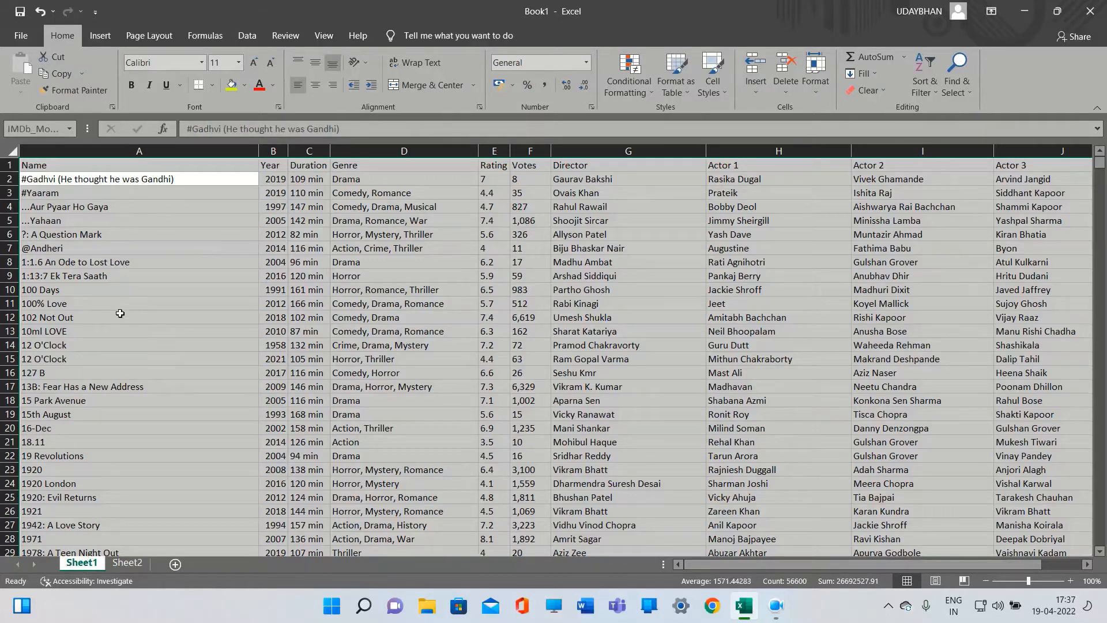
left_click(100, 36)
left_click(33, 89)
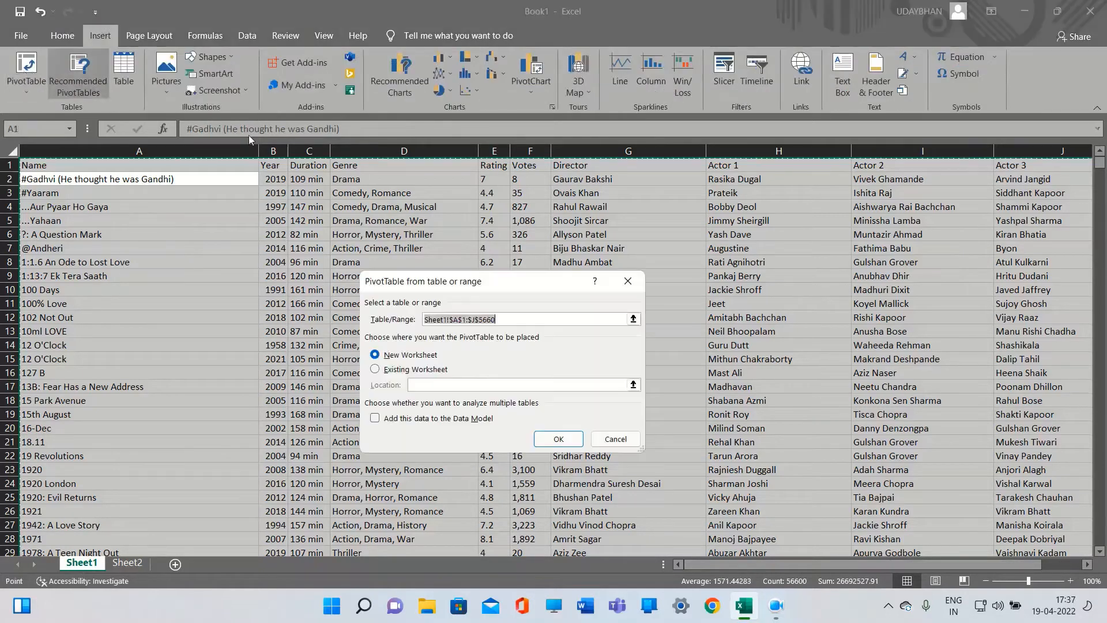
left_click(375, 369)
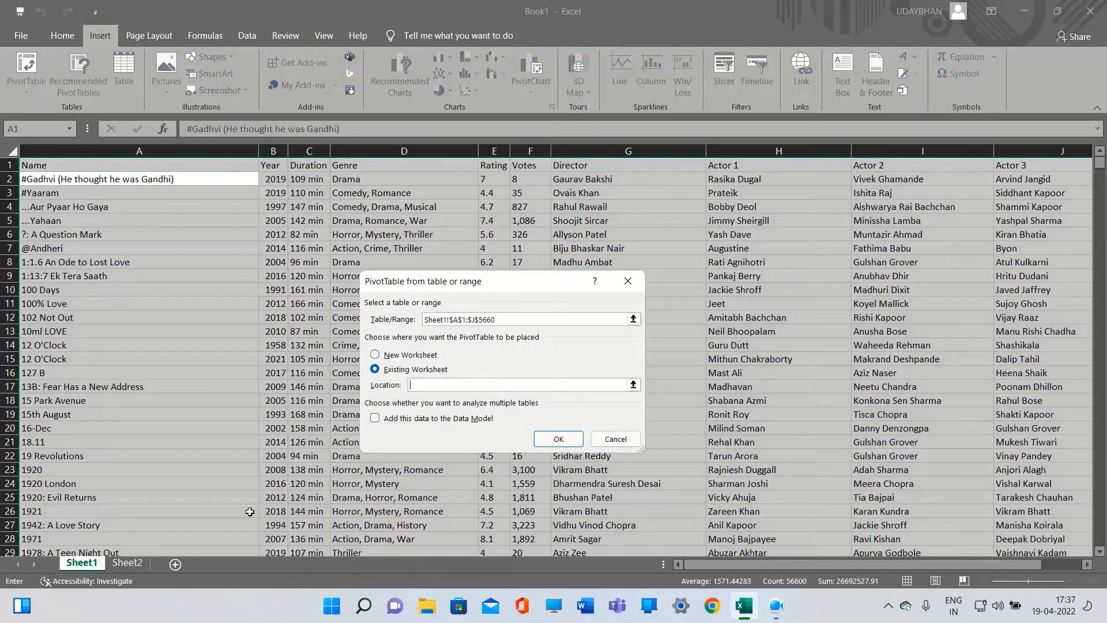
left_click(128, 563)
left_click(707, 180)
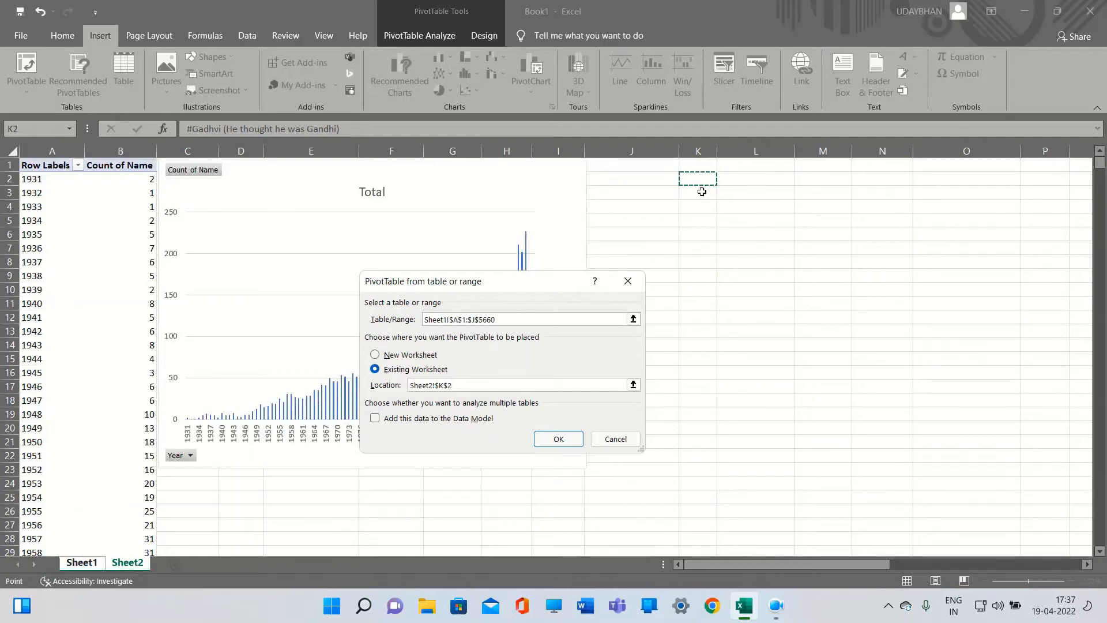
left_click(552, 440)
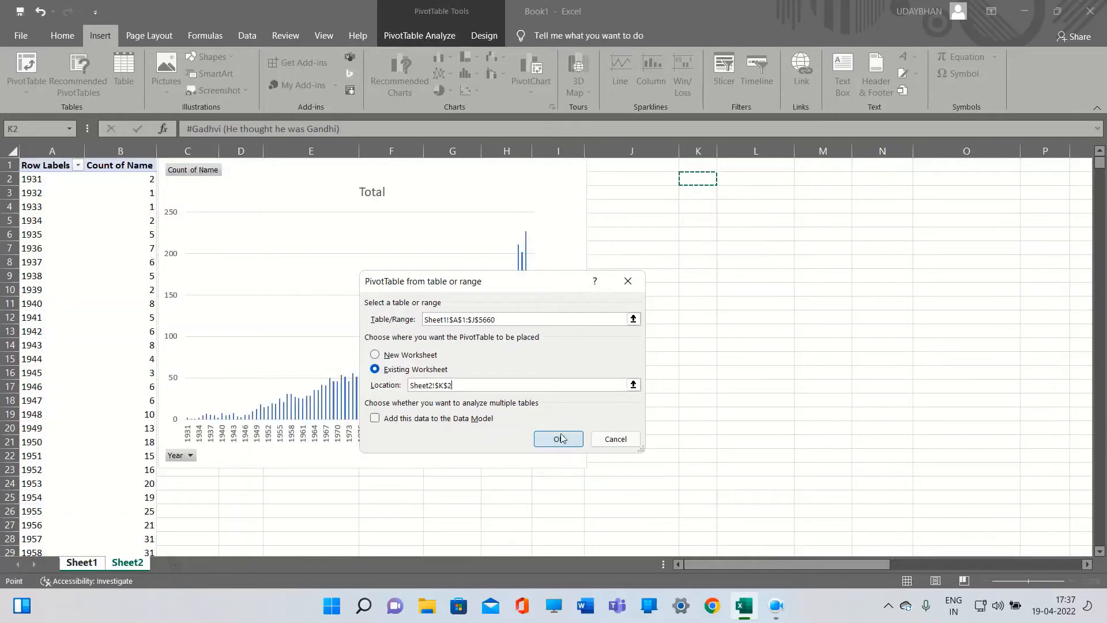
Add Name and Votes to the second PivotTable, placing Votes in the rows under Name
left_click_drag(539, 560, 652, 565)
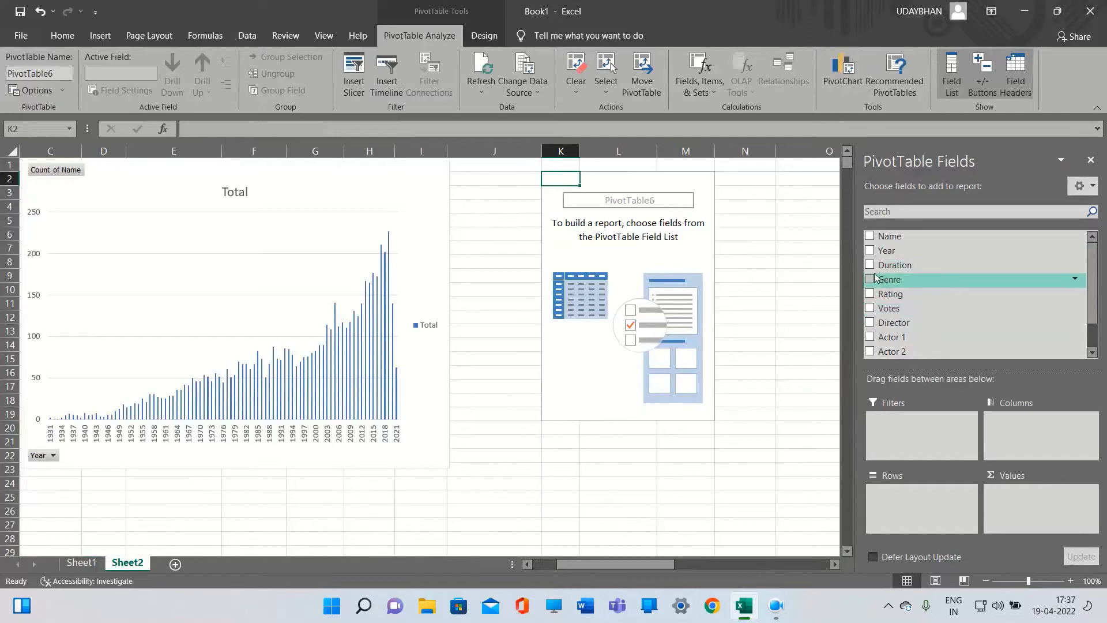
left_click(870, 236)
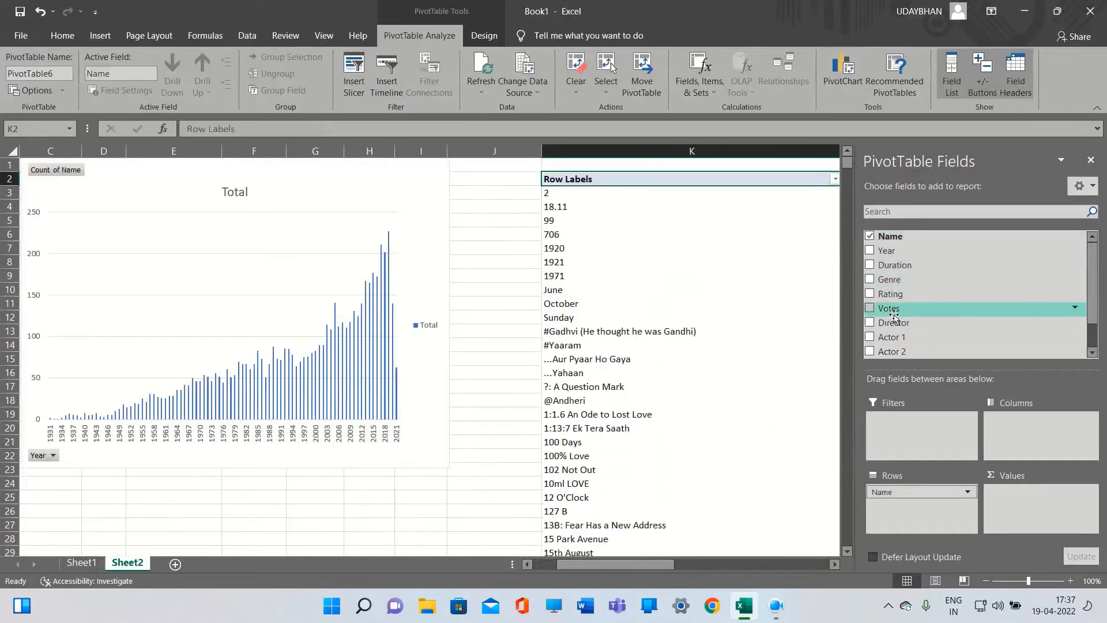
left_click(870, 308)
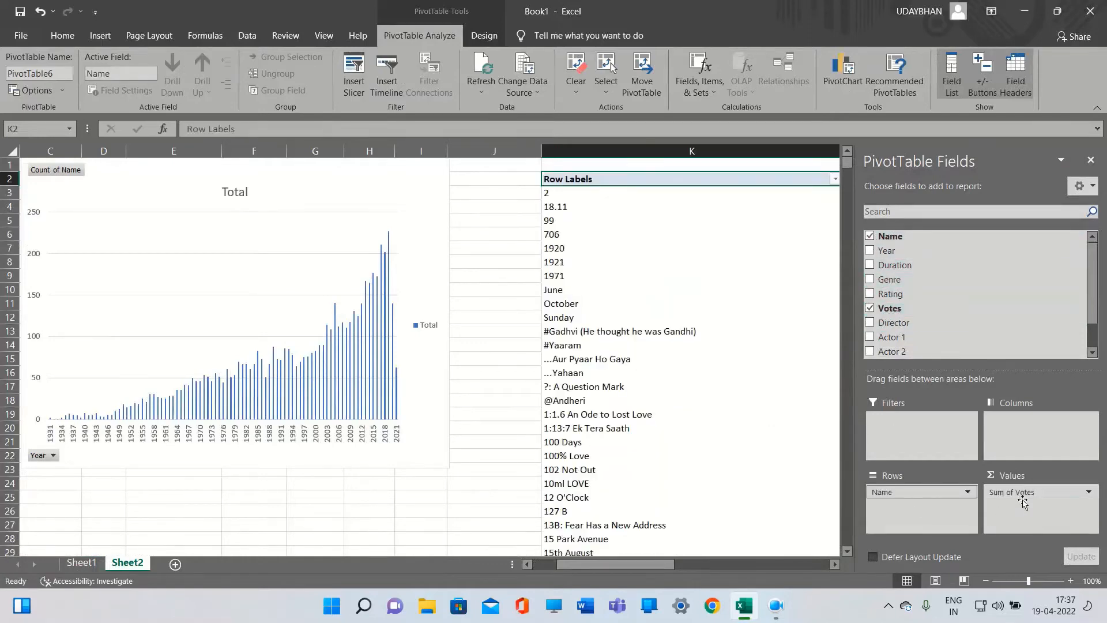
left_click_drag(1021, 497, 923, 509)
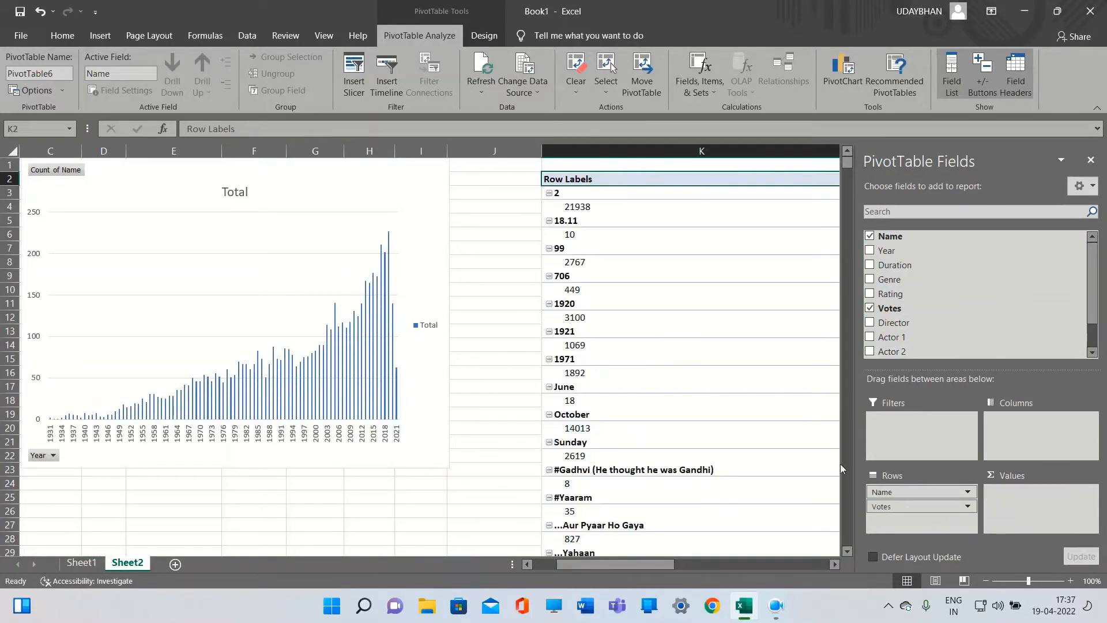
left_click_drag(655, 568, 727, 568)
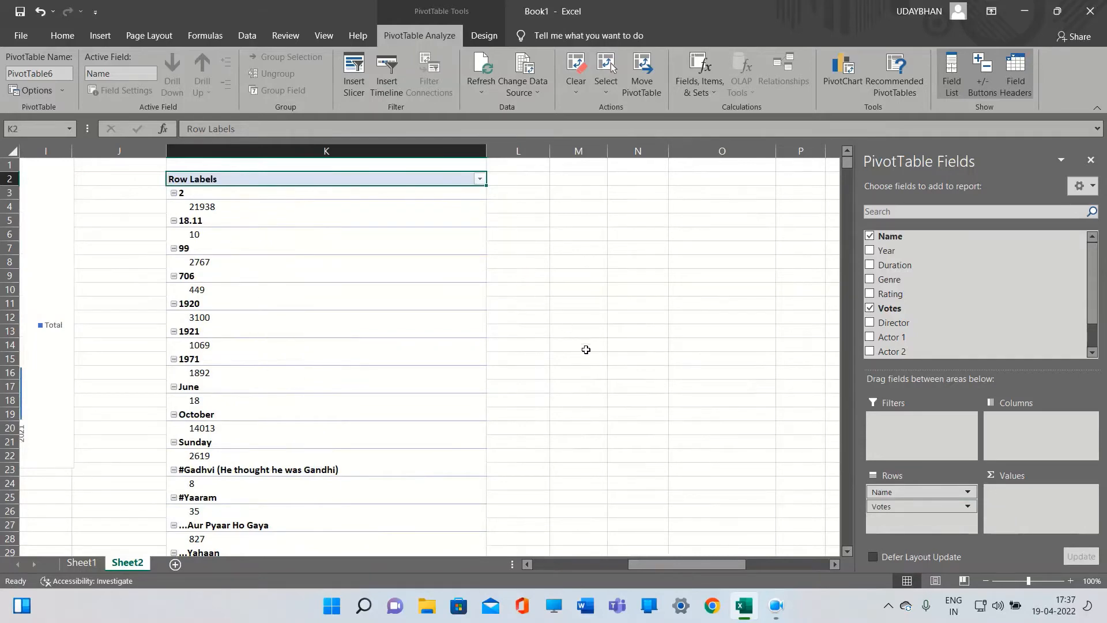
Move Votes above Name in the second PivotTable's rows so movies are grouped under vote counts
left_click_drag(894, 513, 754, 506)
scroll(485, 435, "down", 1)
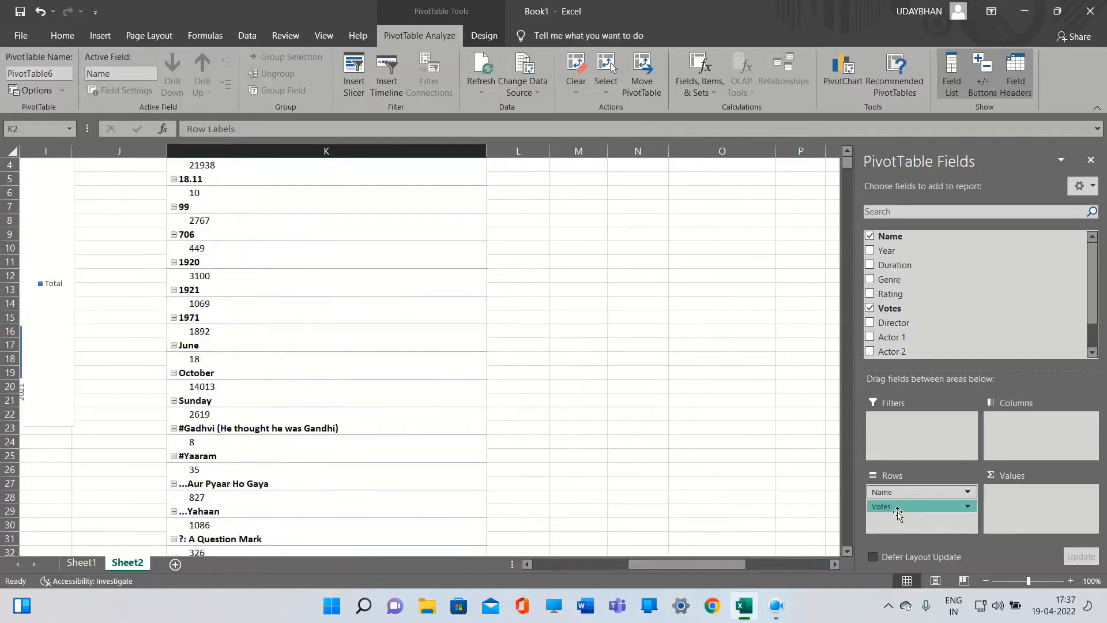
left_click_drag(893, 508, 887, 489)
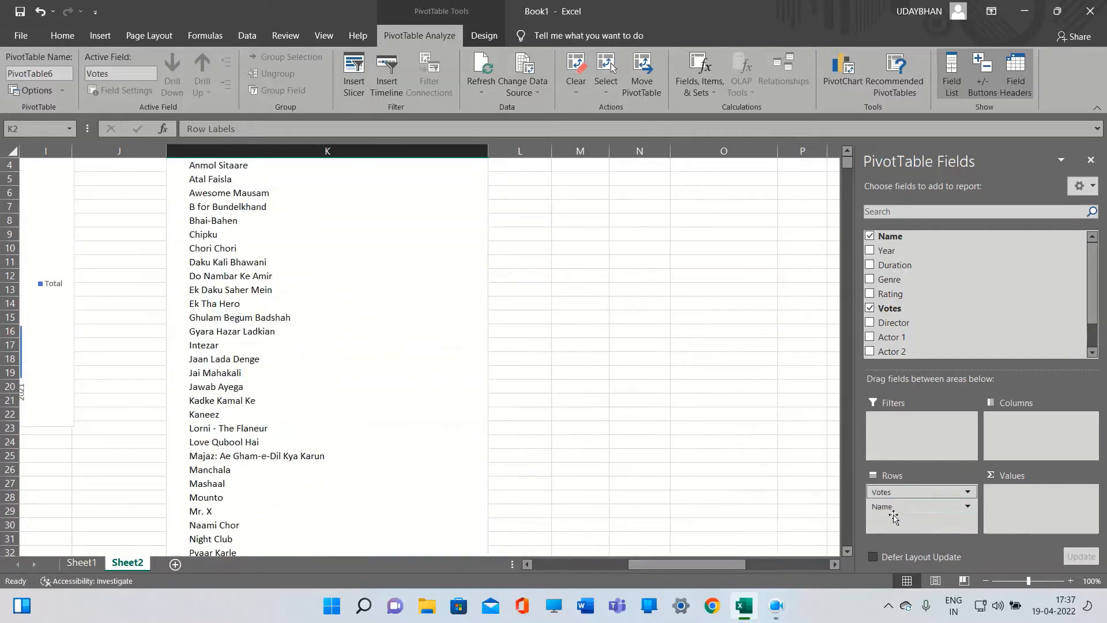
Sort the second PivotTable's Votes rows from largest to smallest
scroll(352, 365, "up", 1)
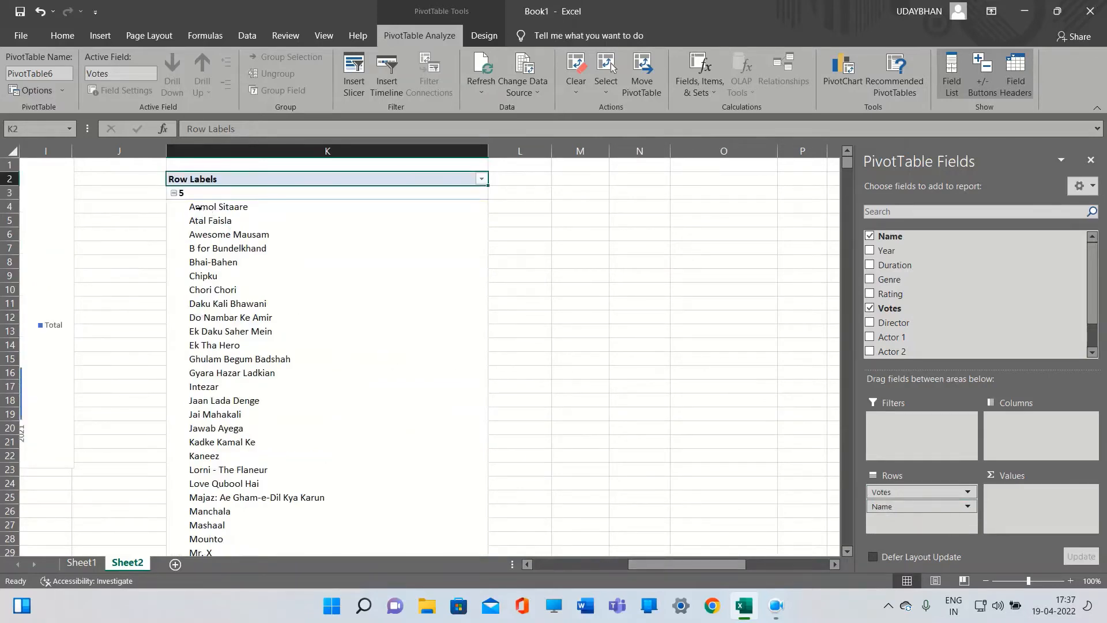
scroll(277, 243, "down", 12)
scroll(288, 252, "up", 9)
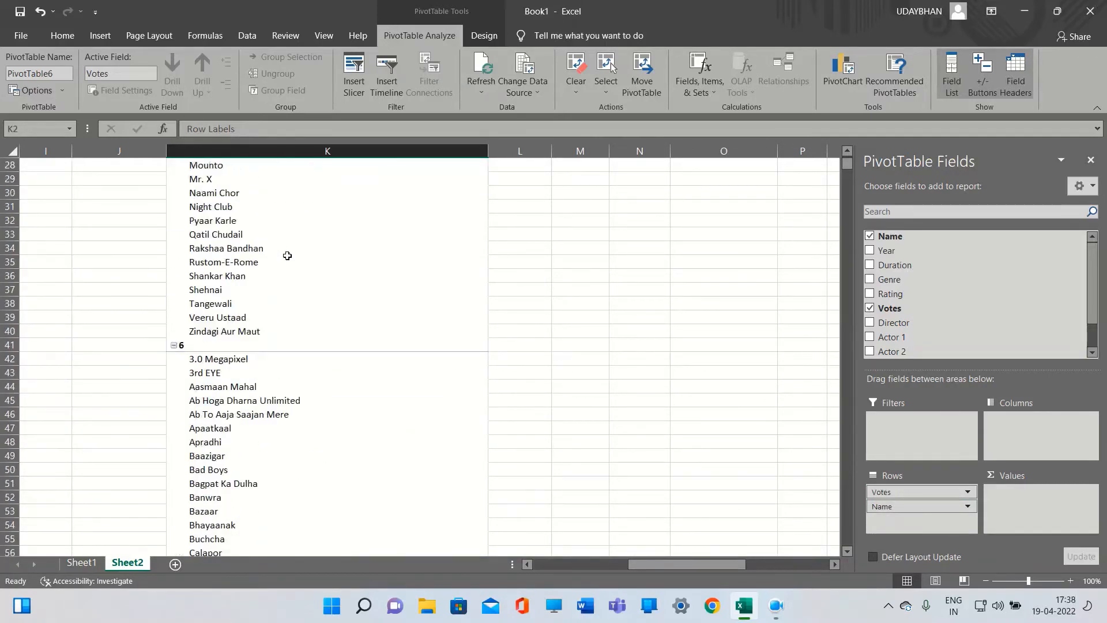
scroll(287, 255, "up", 3)
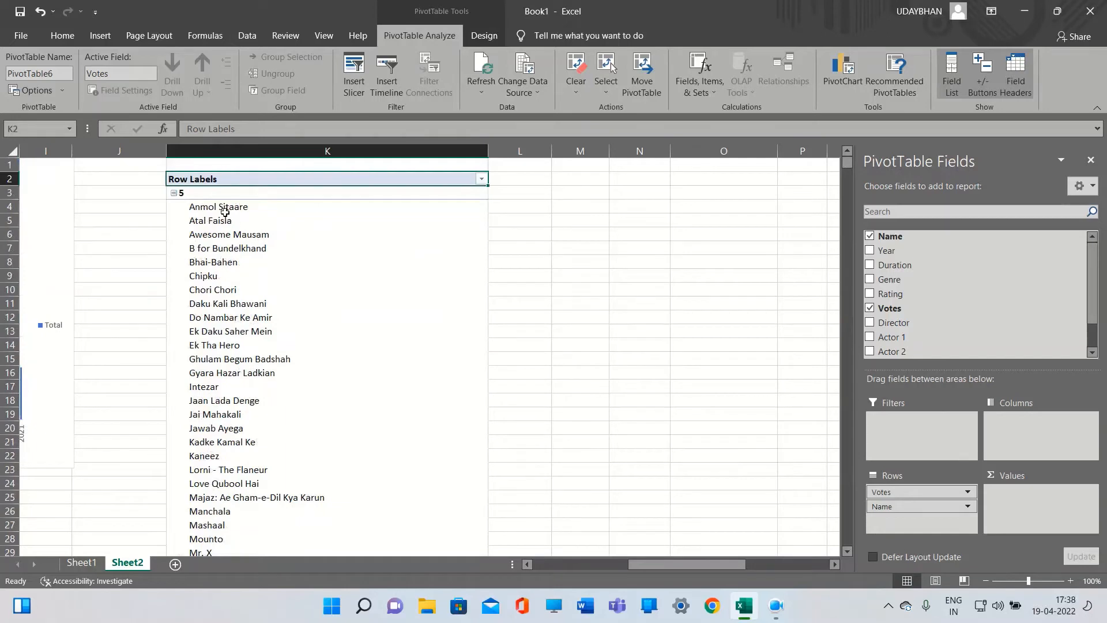
left_click(482, 179)
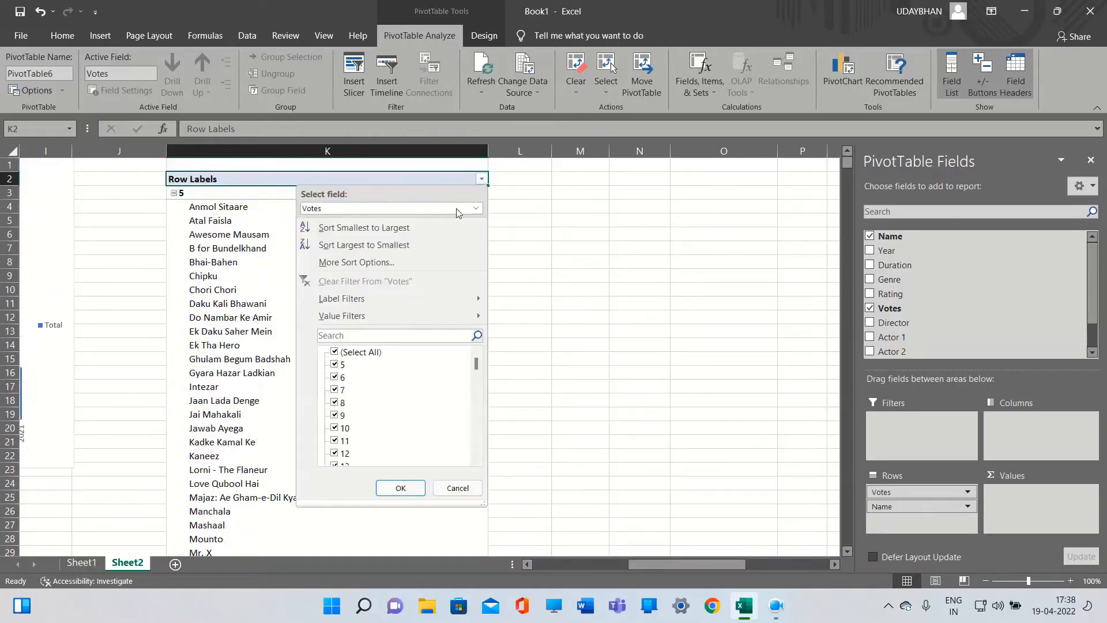
left_click(368, 245)
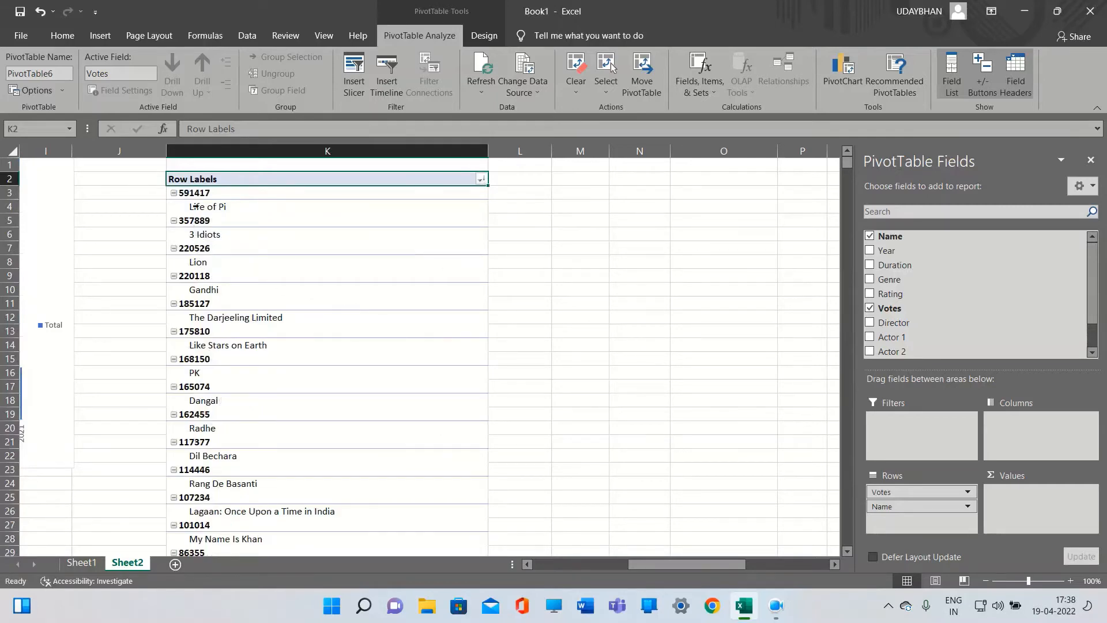
Sort the second PivotTable's Votes rows from smallest to largest
scroll(203, 432, "down", 11)
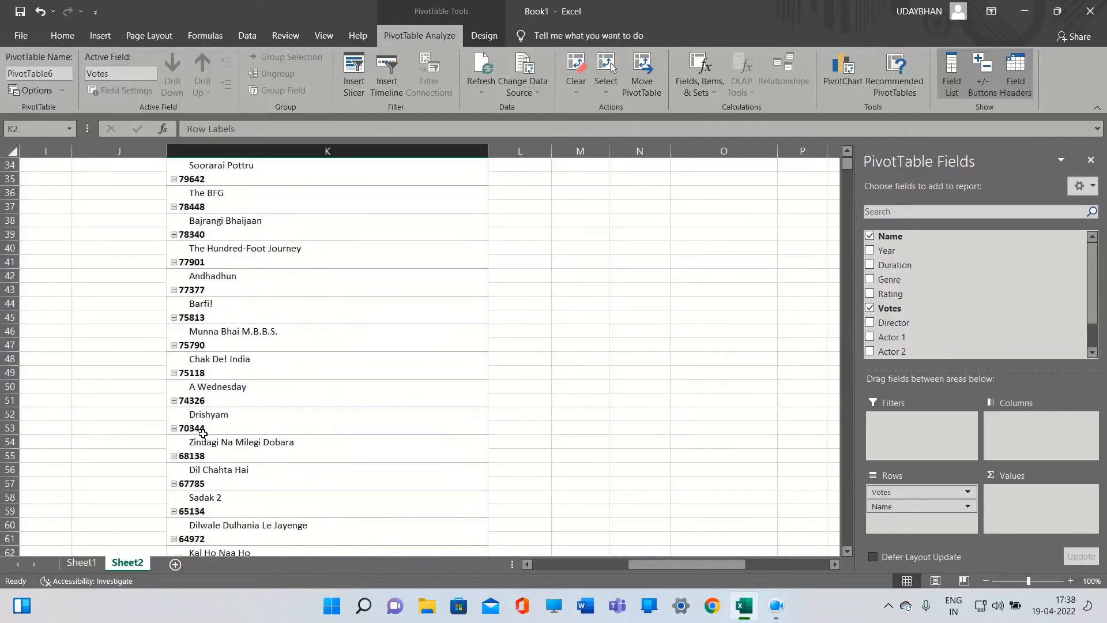
scroll(203, 433, "down", 1)
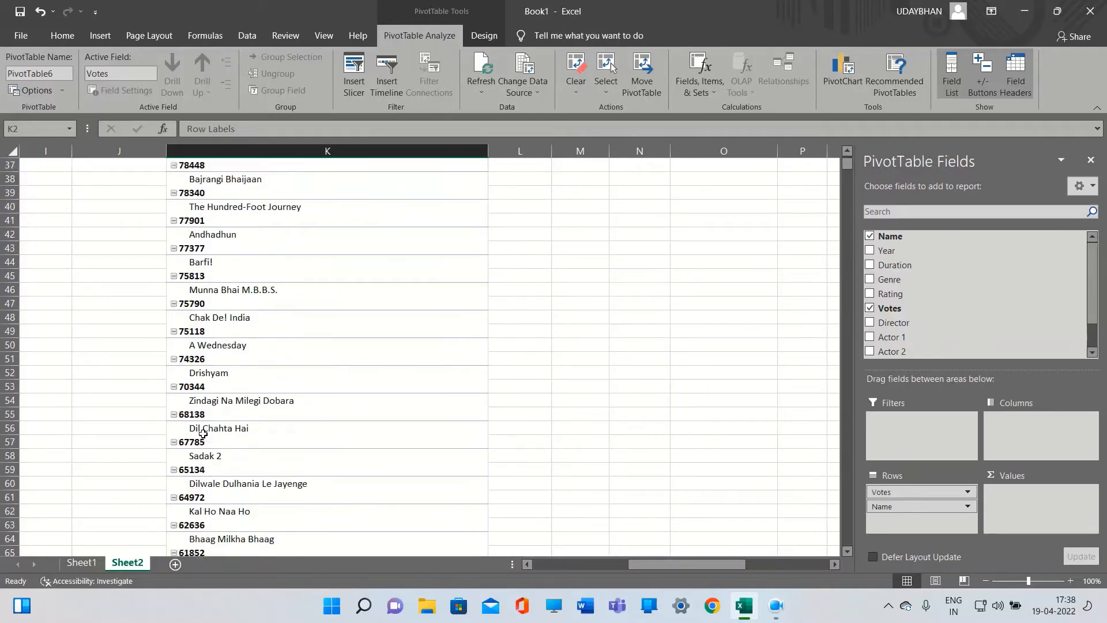
scroll(203, 432, "up", 12)
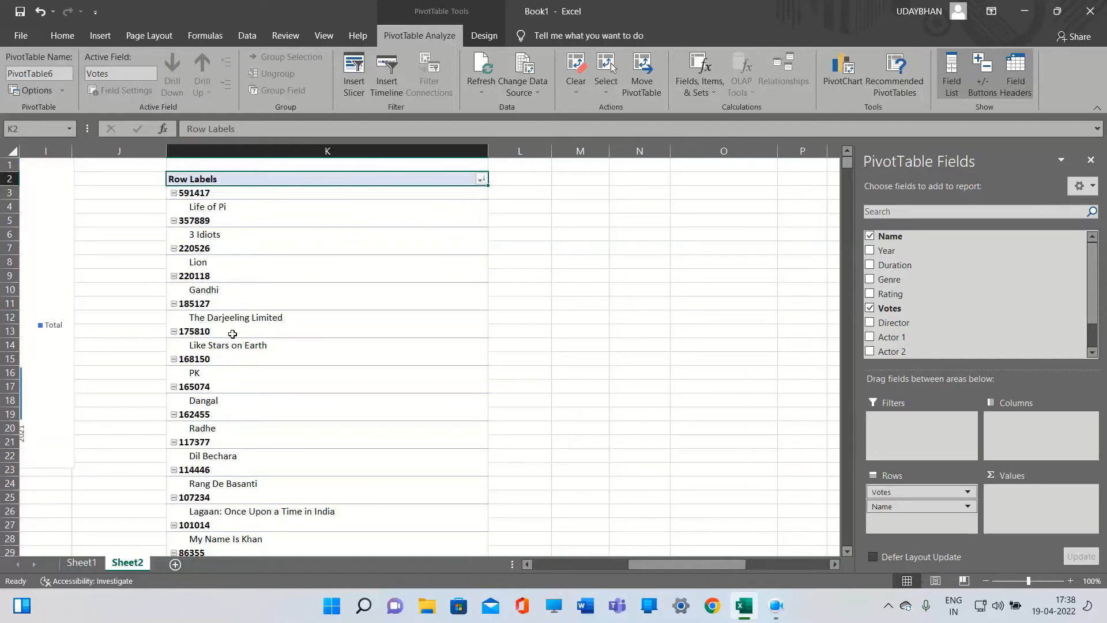
scroll(231, 369, "down", 10)
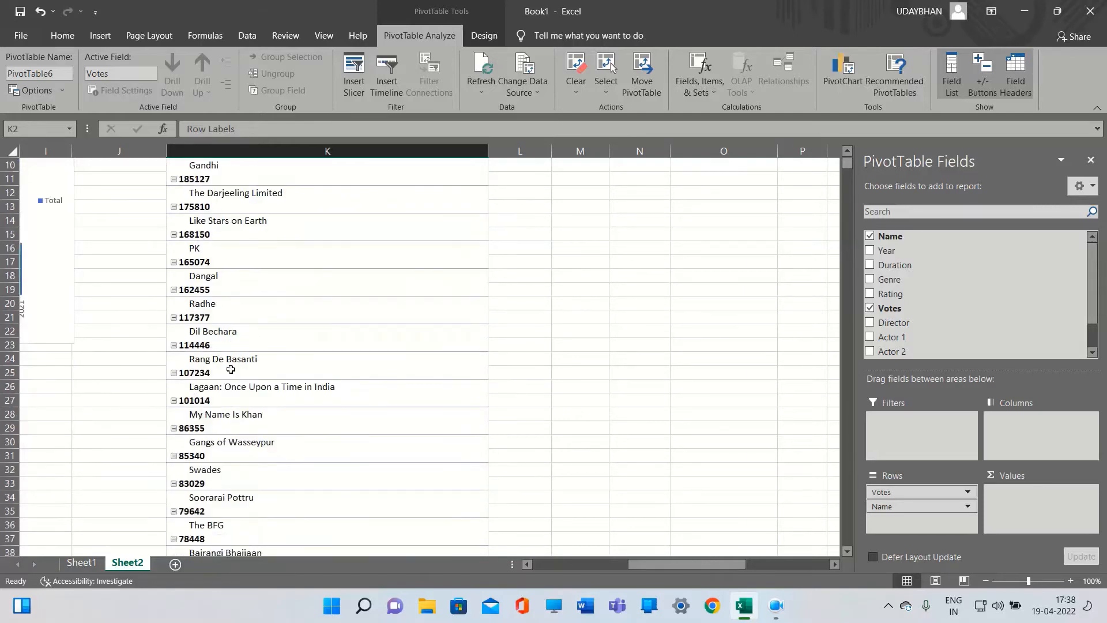
scroll(231, 370, "down", 8)
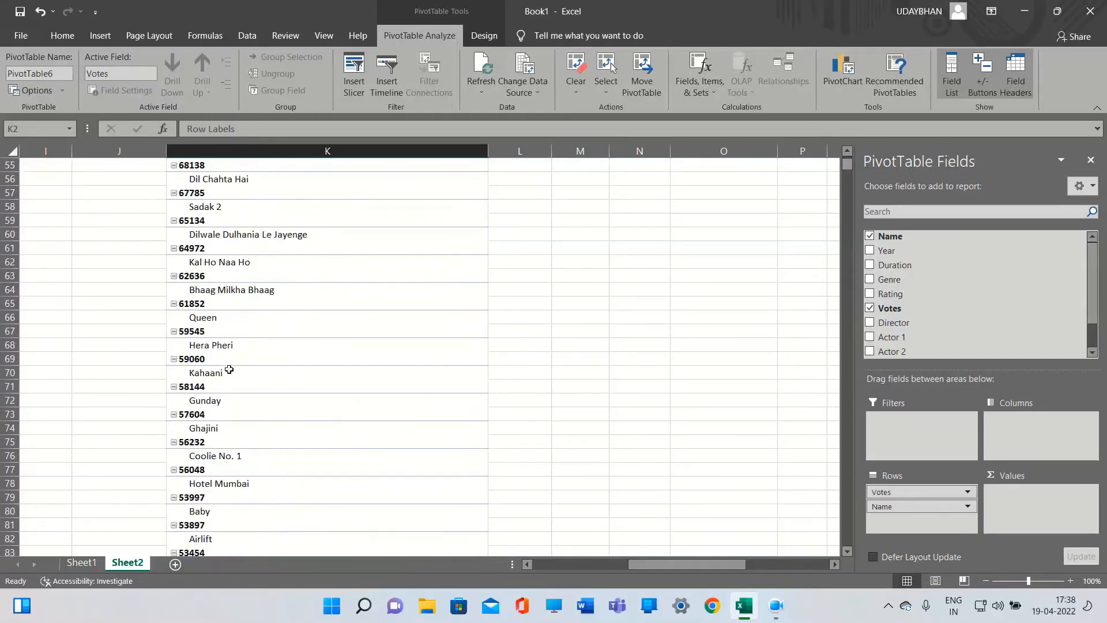
scroll(228, 368, "up", 3)
scroll(231, 366, "up", 15)
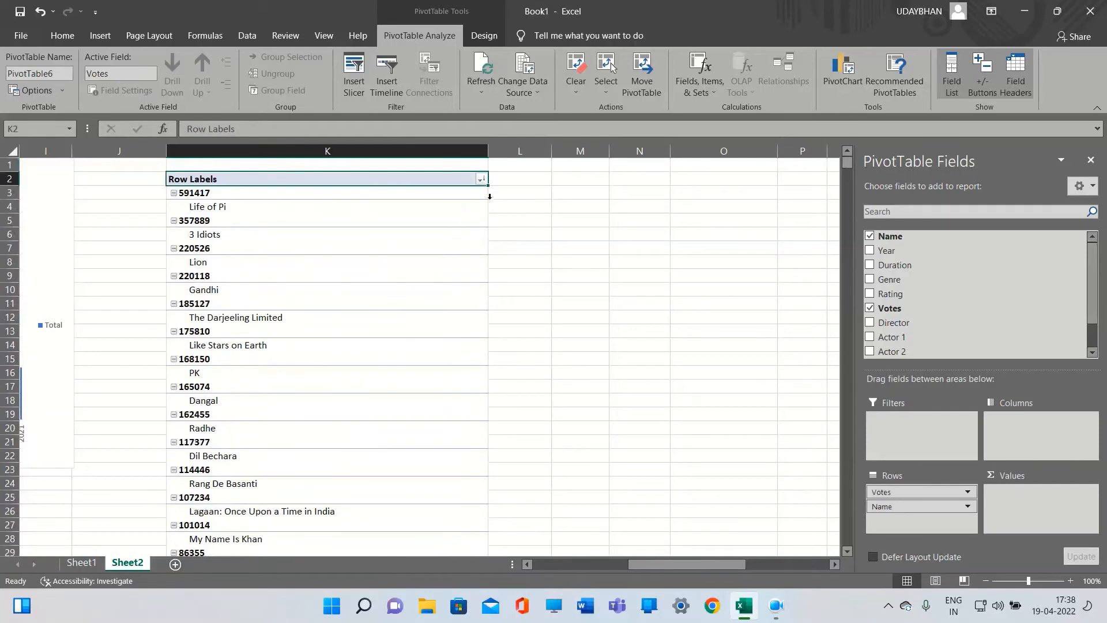
left_click(481, 180)
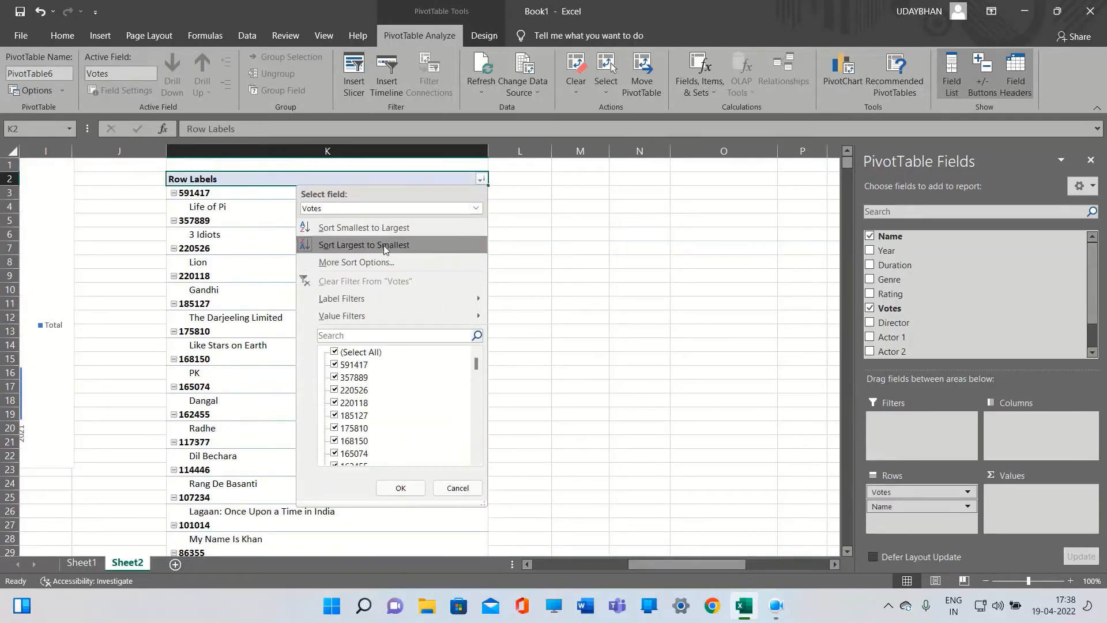
left_click(396, 230)
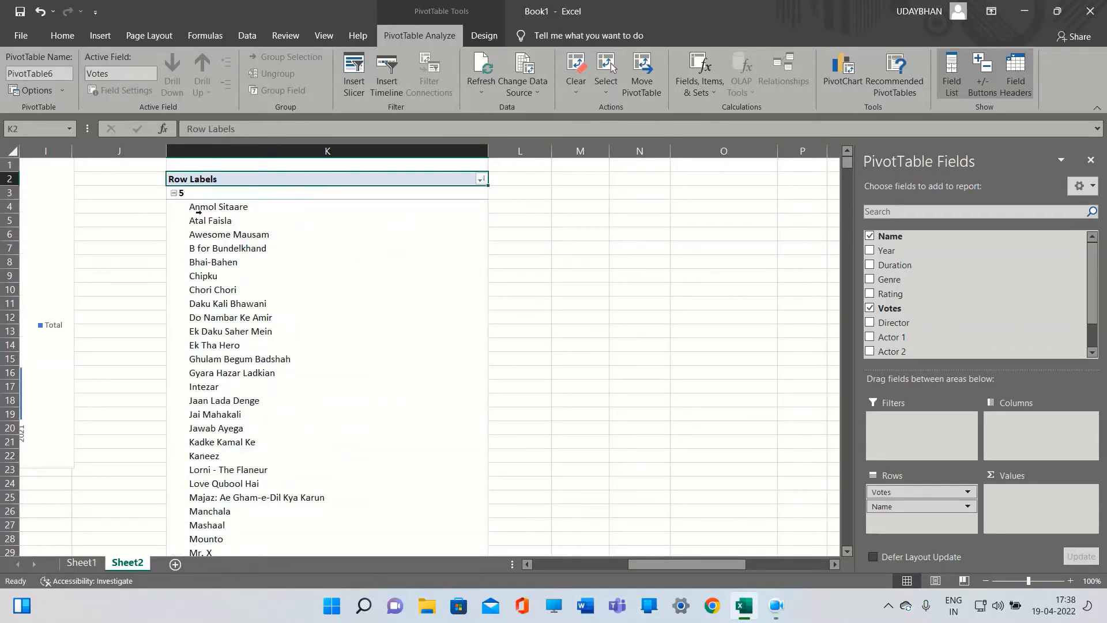
Scroll through the movie names grouped under each vote count in the second PivotTable
scroll(212, 227, "down", 5)
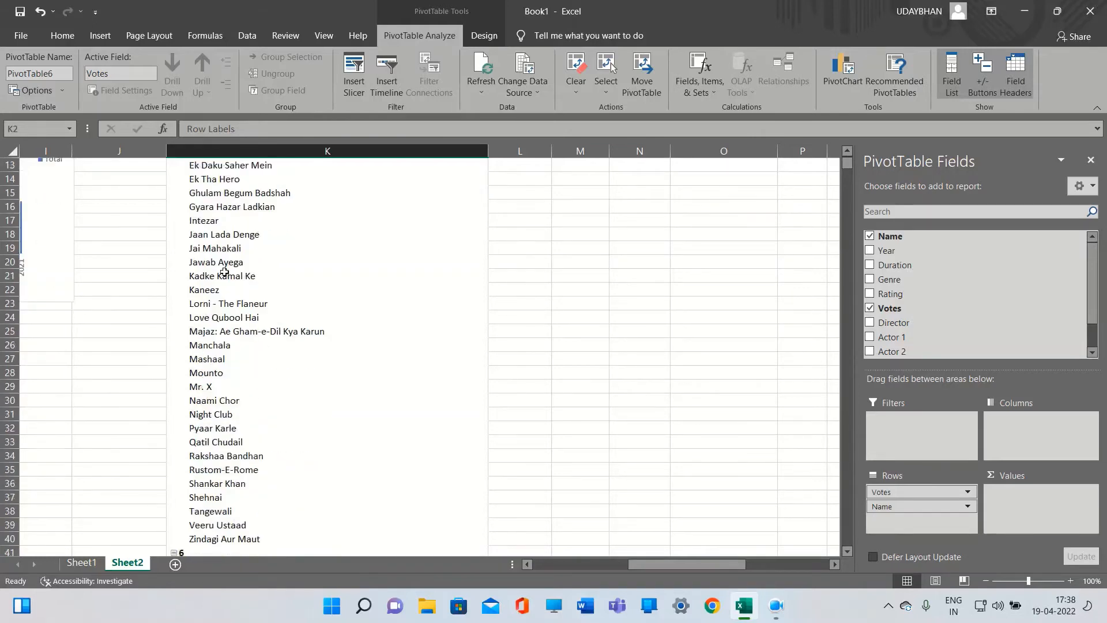
scroll(225, 272, "up", 5)
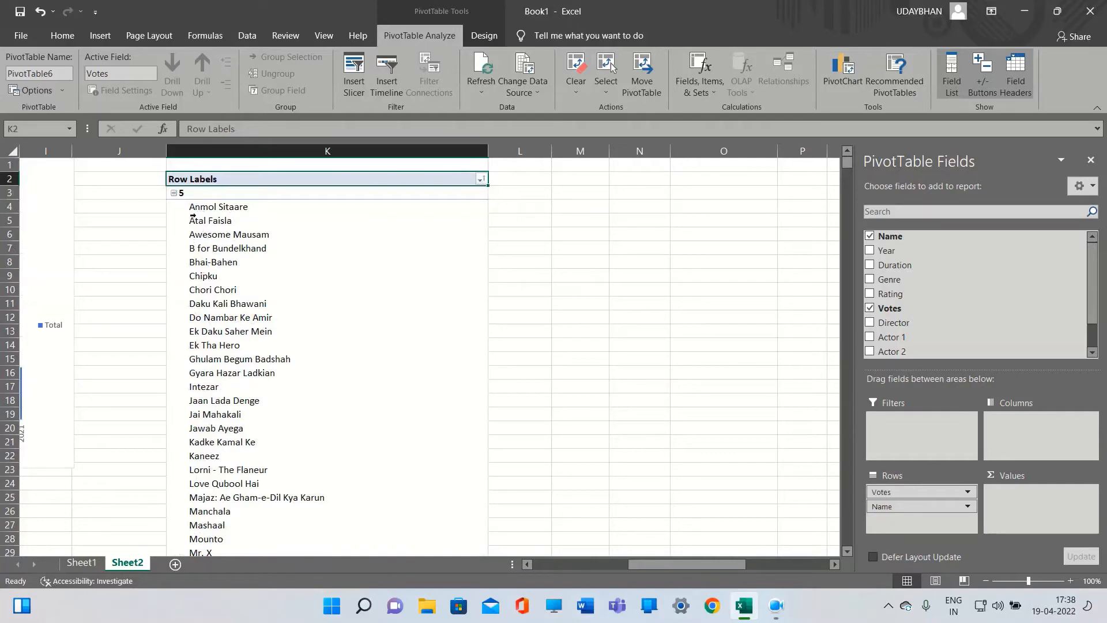
scroll(193, 275, "down", 11)
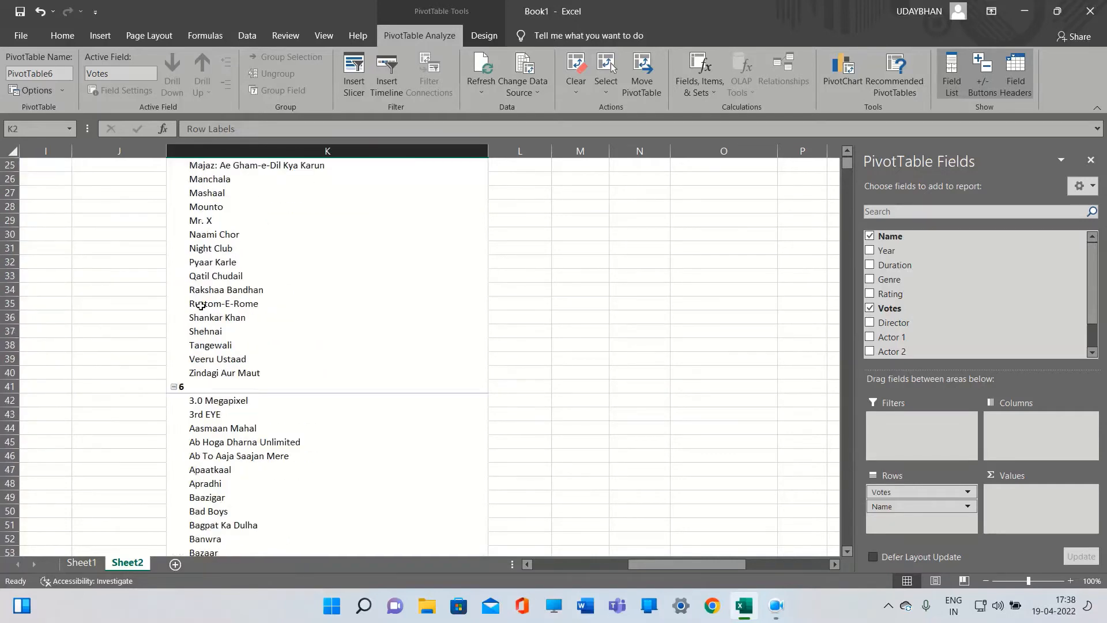
scroll(205, 417, "down", 20)
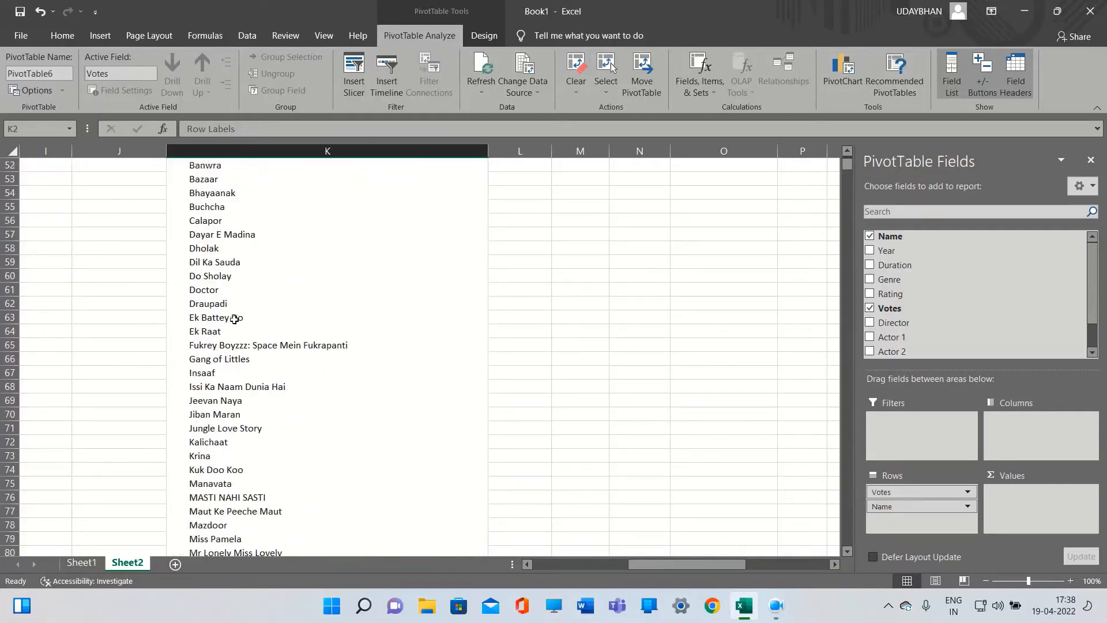
scroll(234, 320, "down", 2)
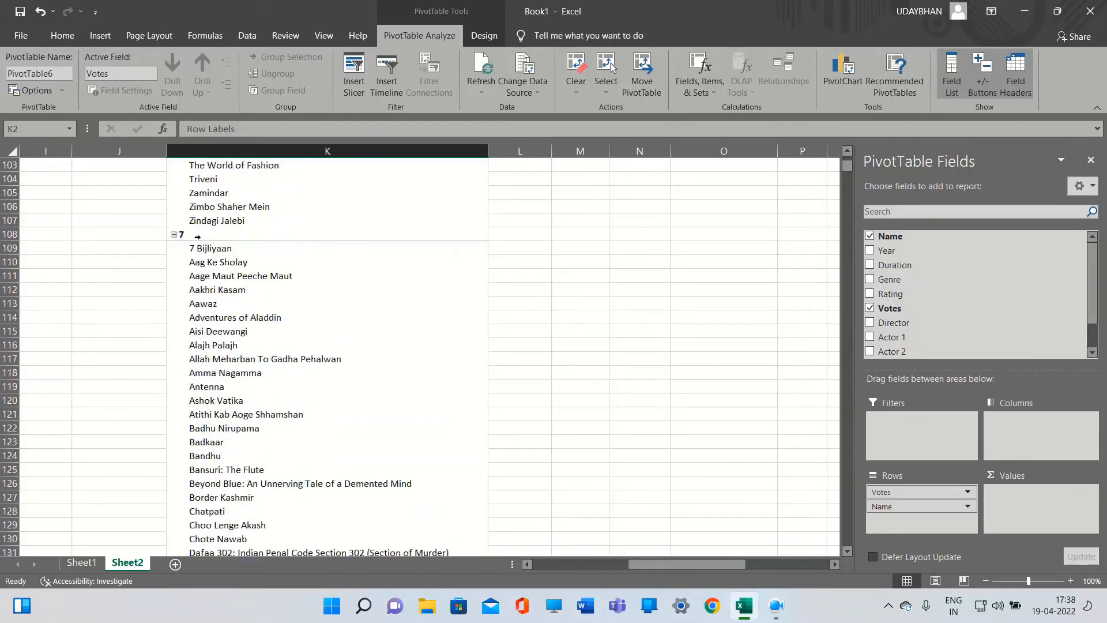
scroll(231, 300, "down", 19)
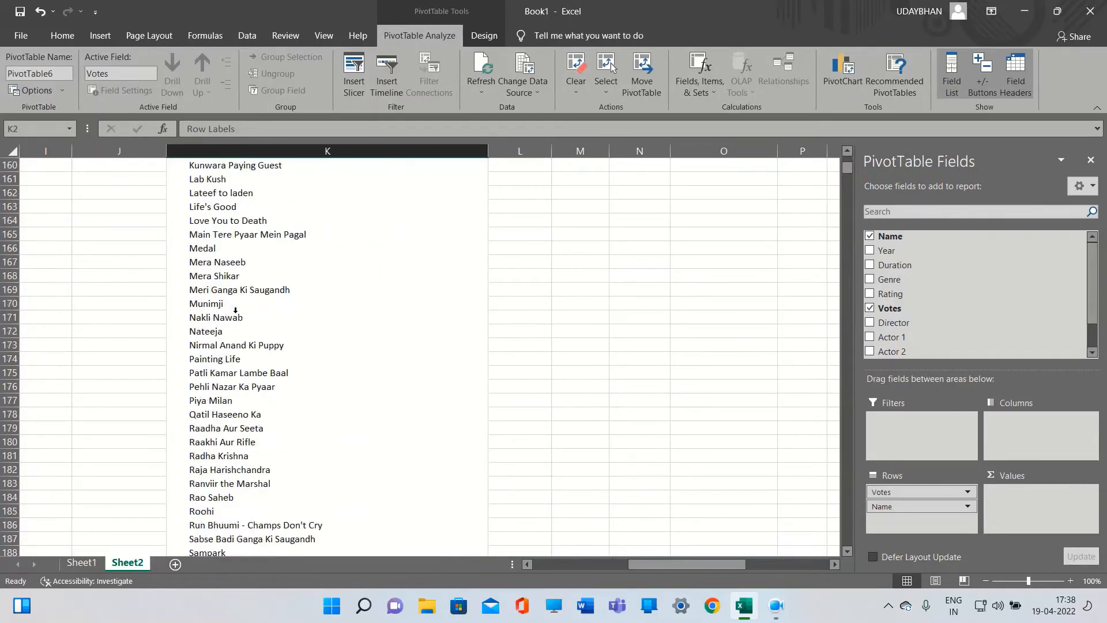
scroll(235, 310, "down", 4)
scroll(235, 310, "down", 8)
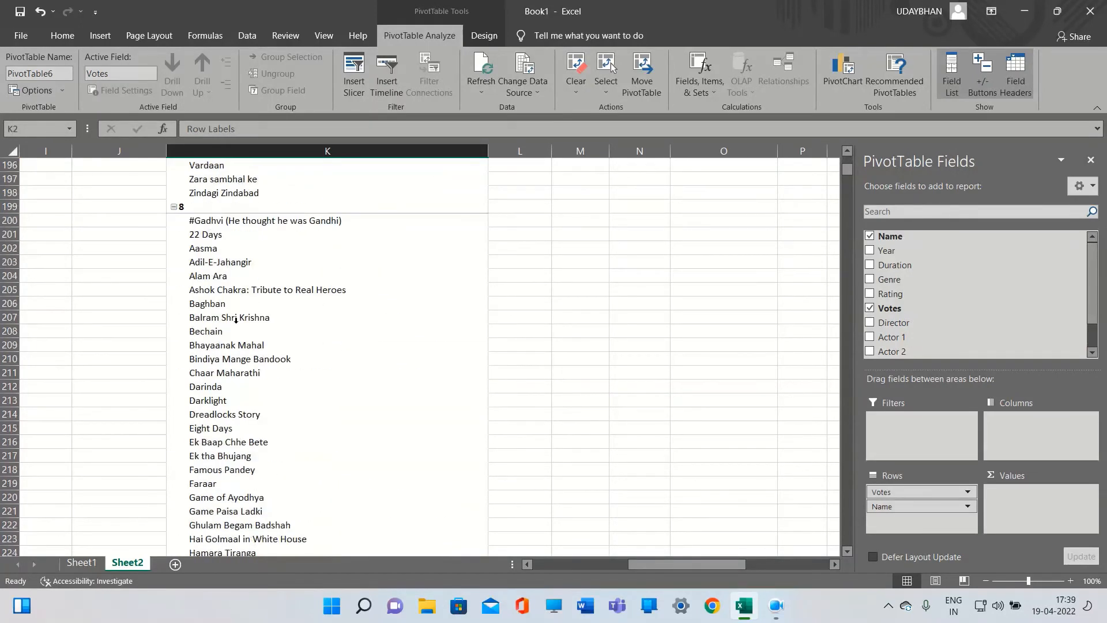
scroll(235, 317, "up", 6)
scroll(236, 319, "up", 20)
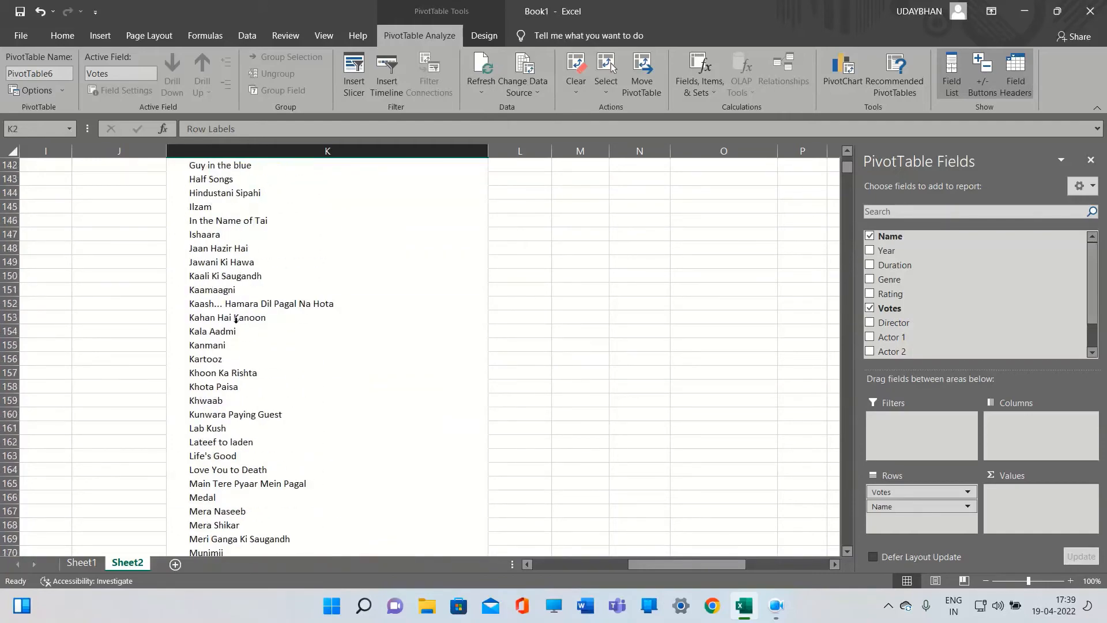
scroll(236, 321, "up", 20)
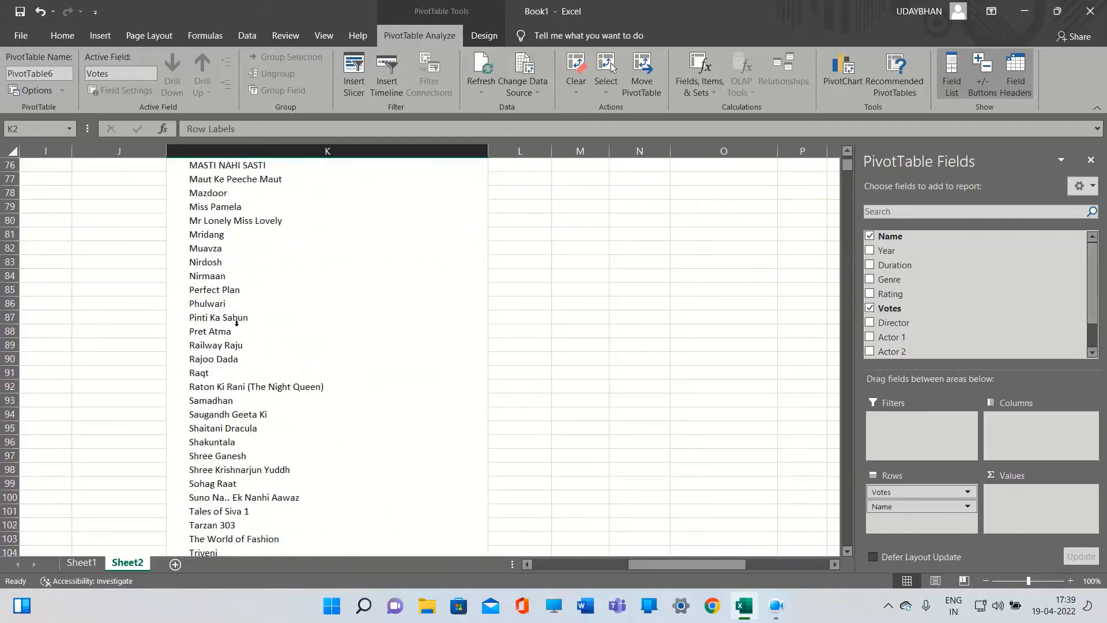
scroll(237, 323, "up", 8)
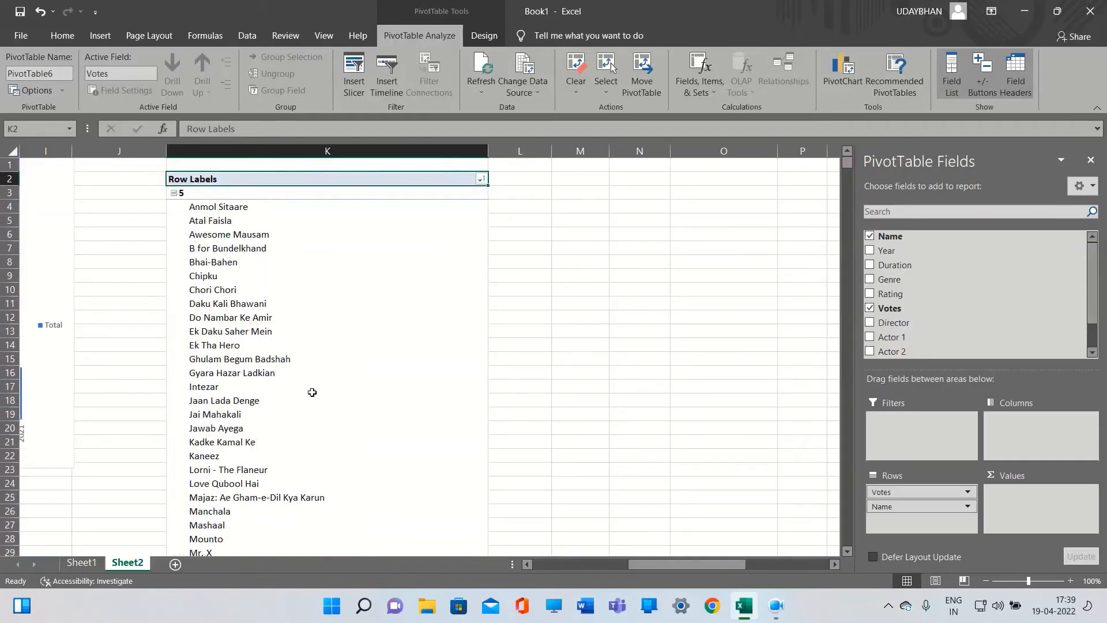
left_click_drag(653, 567, 631, 580)
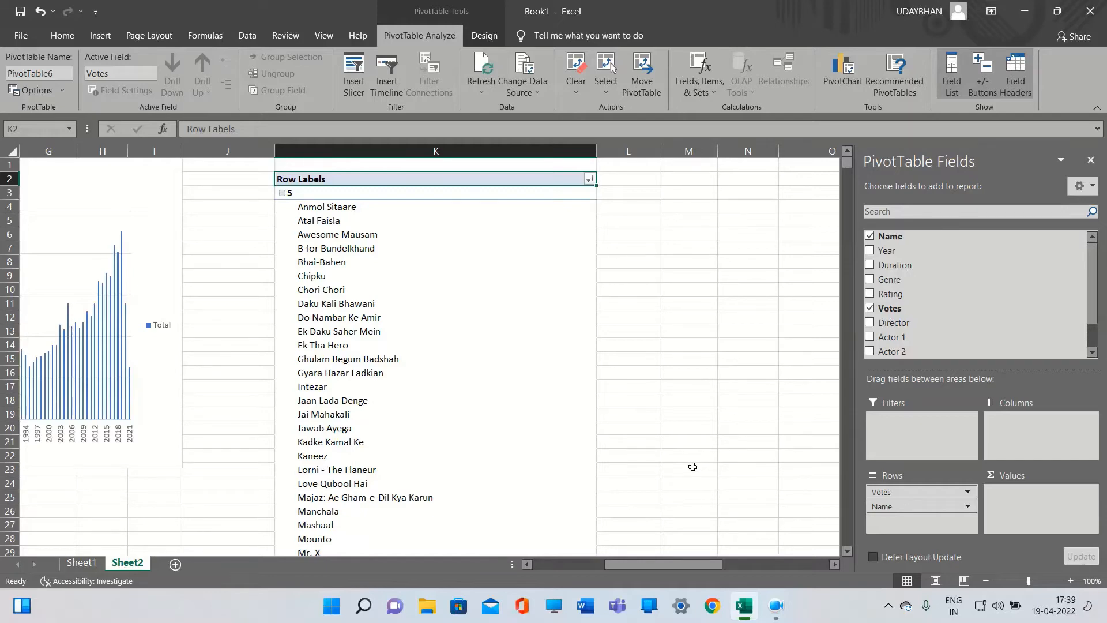
Remove Votes from the second PivotTable's row fields, leaving only Name
mouse_move(611, 564)
left_mouse_down()
mouse_move(690, 562)
mouse_move(628, 559)
left_mouse_up()
left_click(926, 495)
left_click(912, 459)
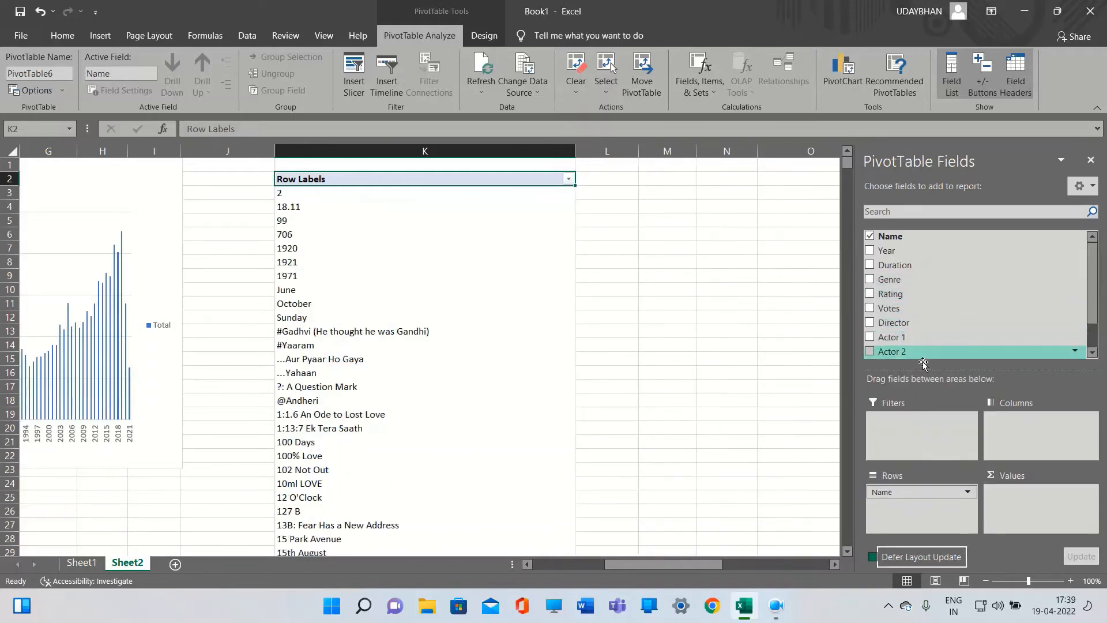
Add Rating to the PivotTable and move it into rows above Name so movies are grouped by rating
left_click(870, 293)
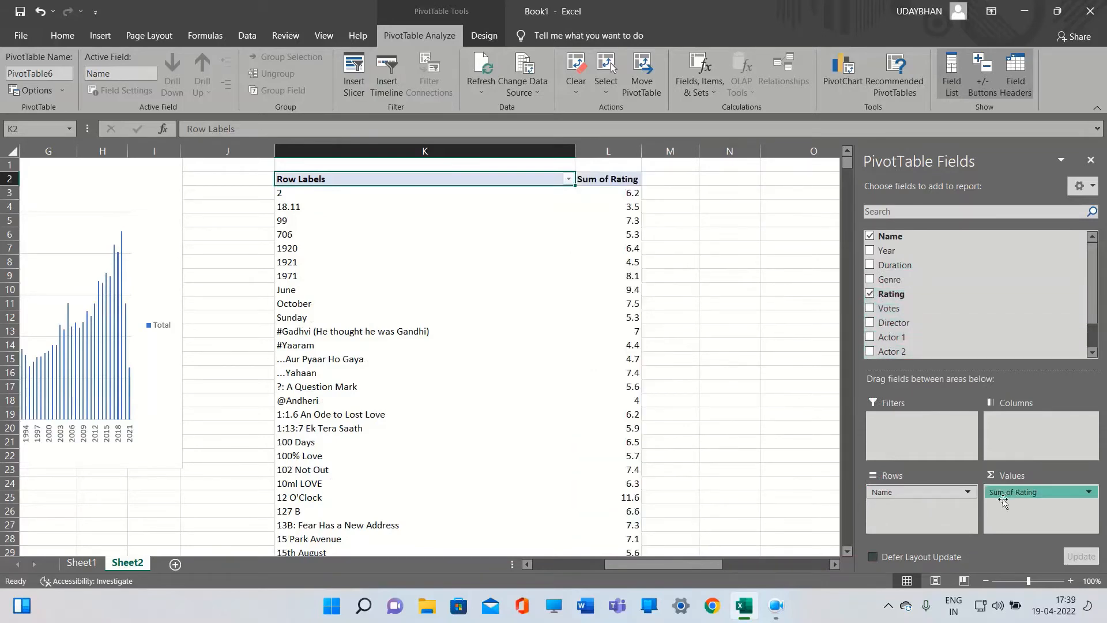
left_click_drag(1016, 492, 878, 489)
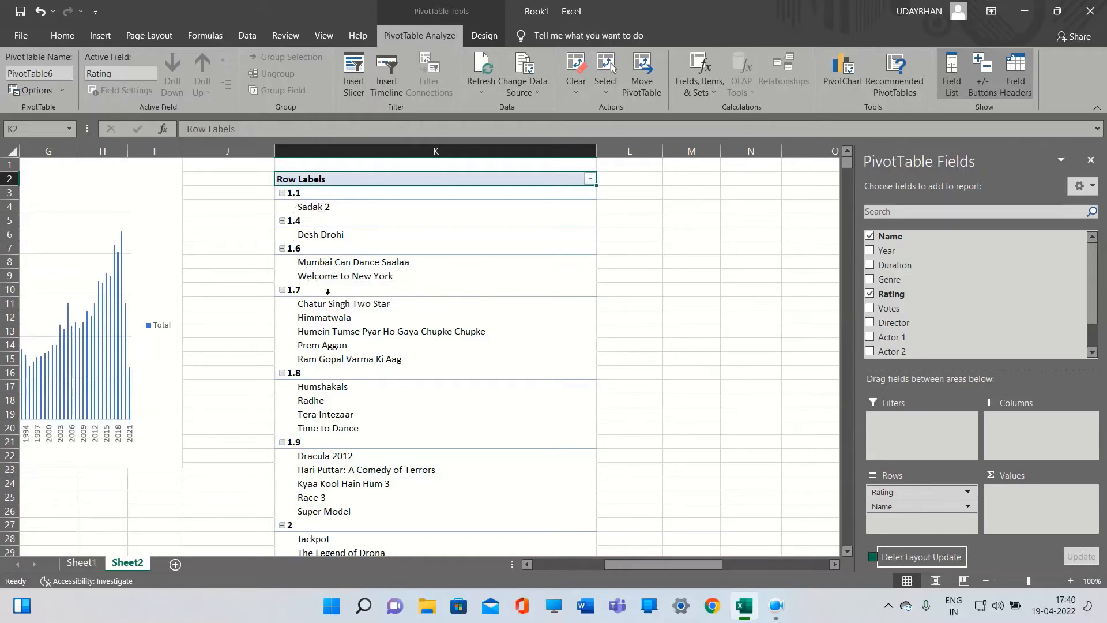
Scroll through the movie names grouped under each rating value
scroll(375, 352, "down", 8)
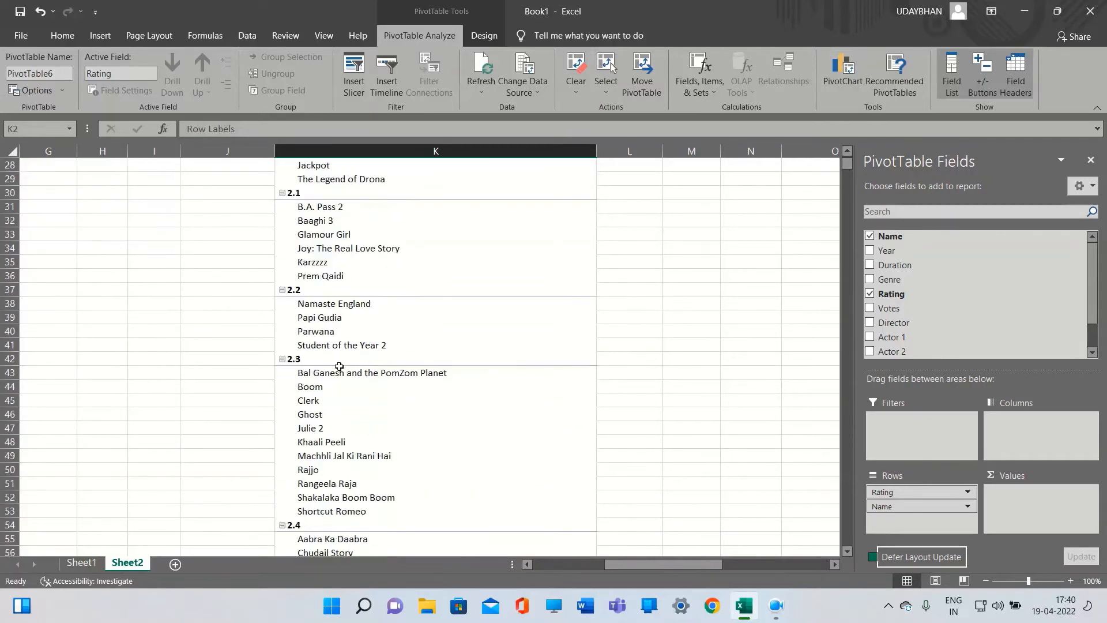
scroll(309, 517, "down", 3)
scroll(308, 518, "down", 2)
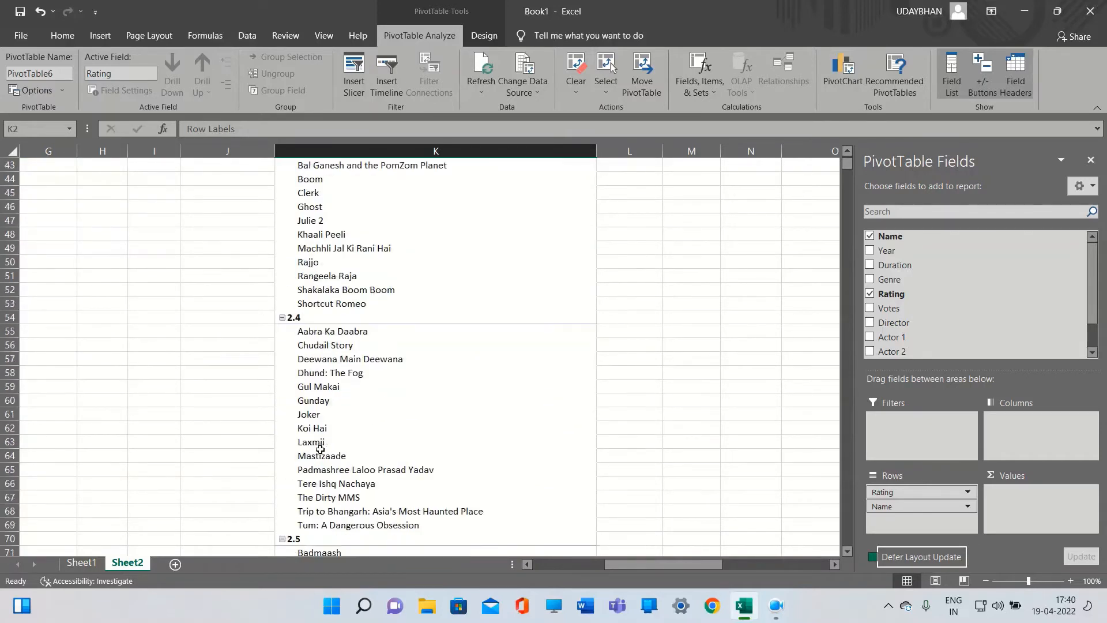
scroll(320, 448, "down", 2)
scroll(320, 449, "up", 4)
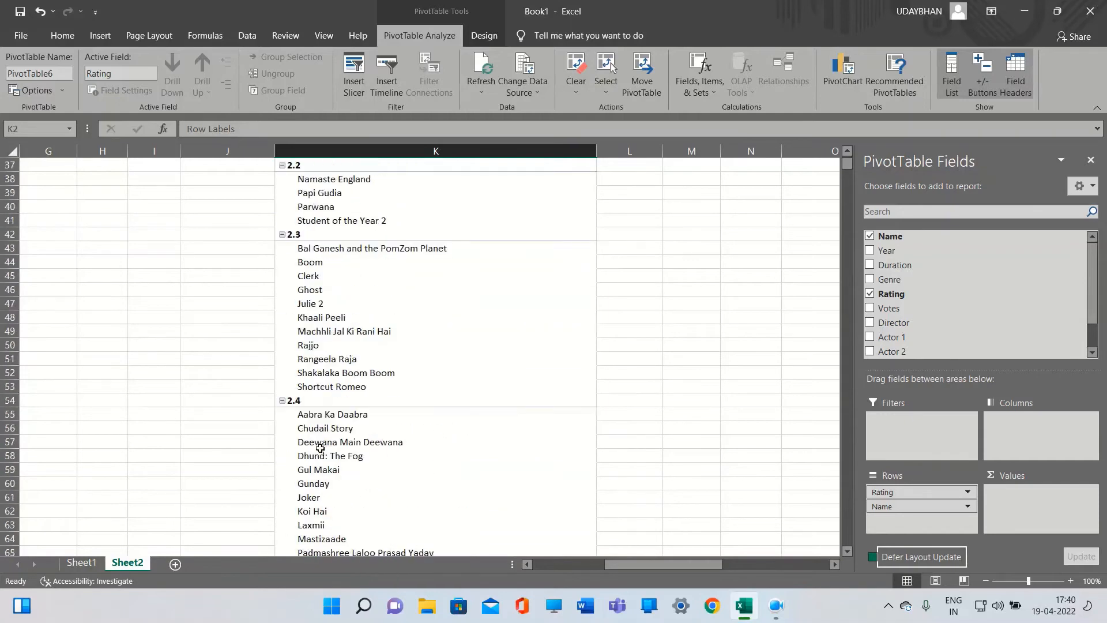
scroll(320, 449, "down", 2)
scroll(323, 438, "up", 14)
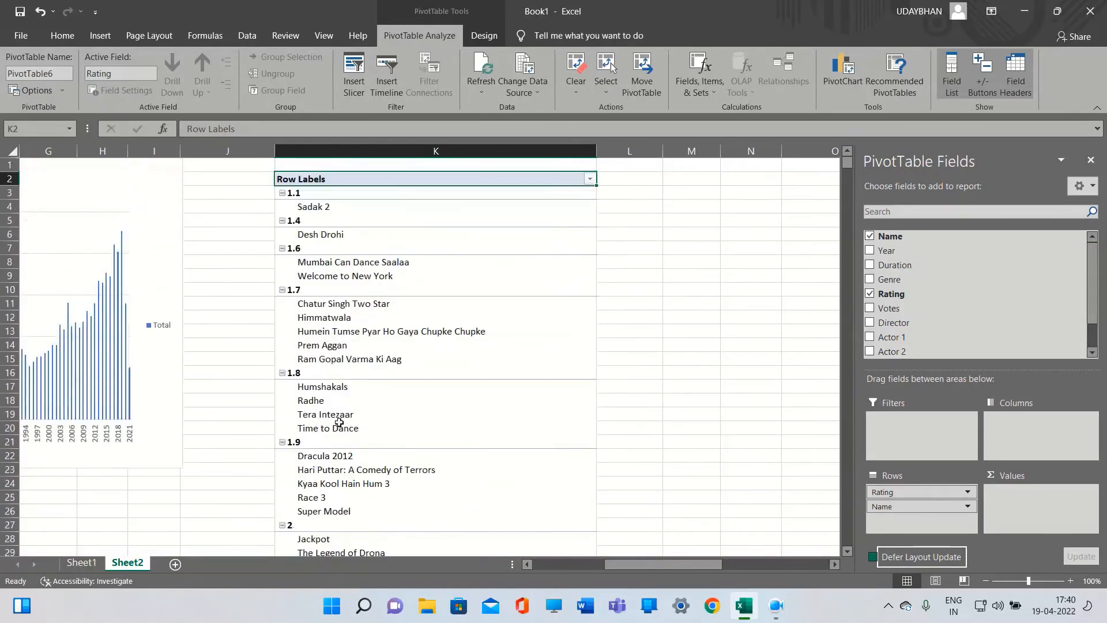
Sort the Rating rows from largest to smallest
left_click(590, 178)
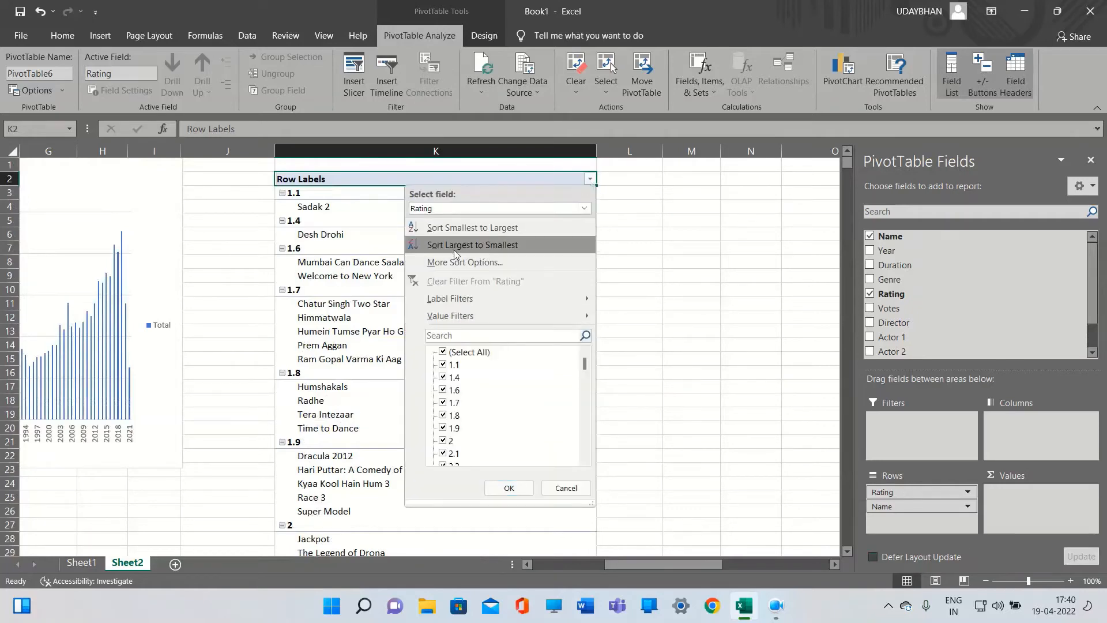
left_click(487, 246)
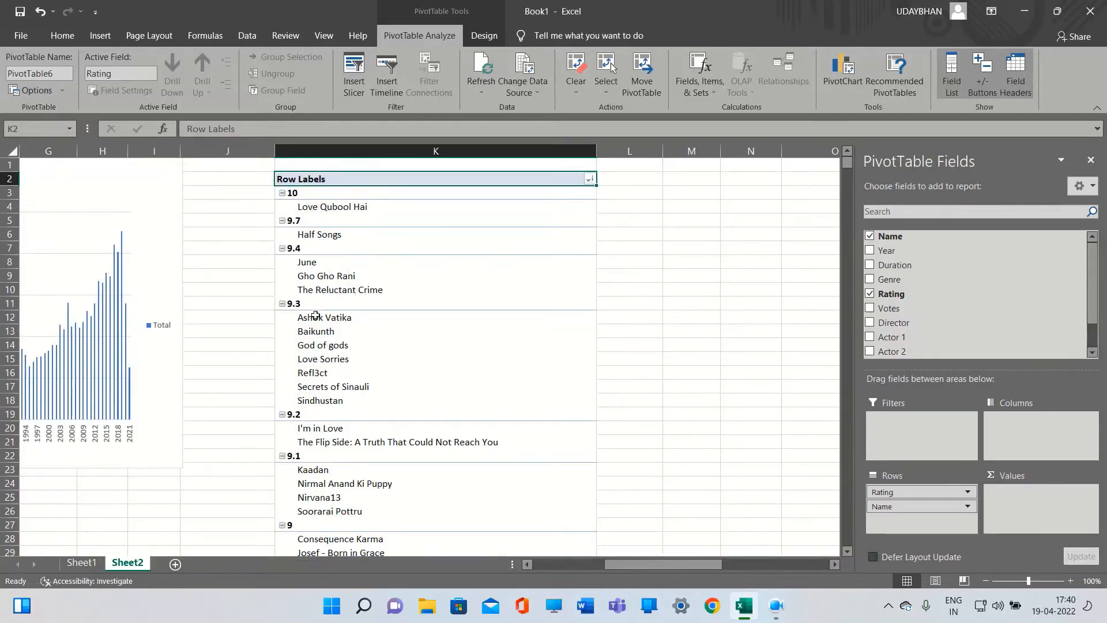
scroll(320, 393, "down", 2)
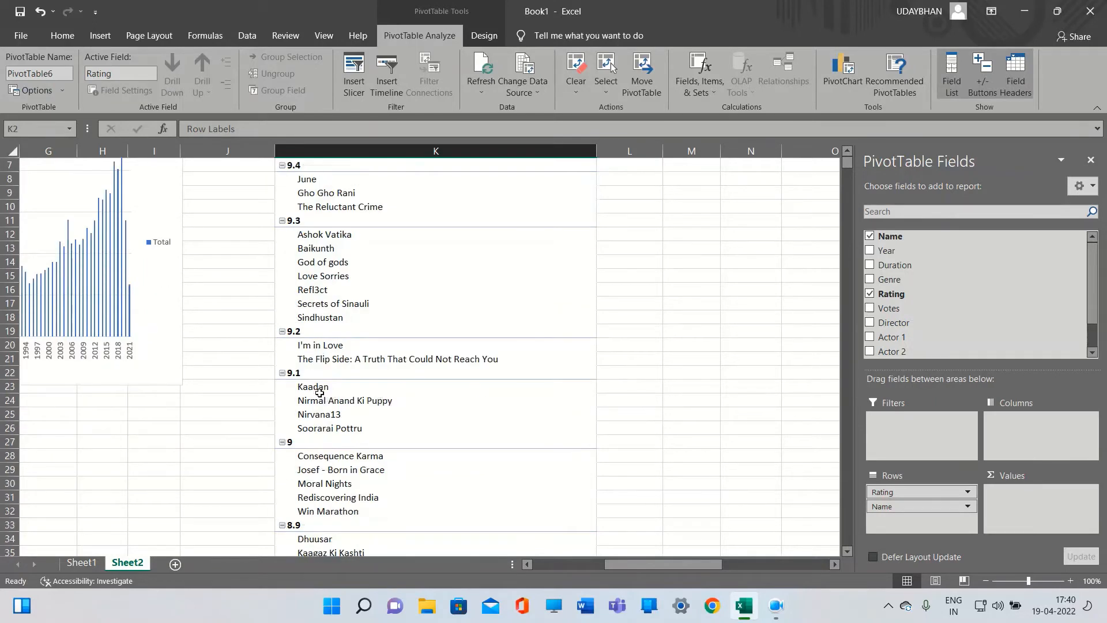
scroll(320, 393, "down", 3)
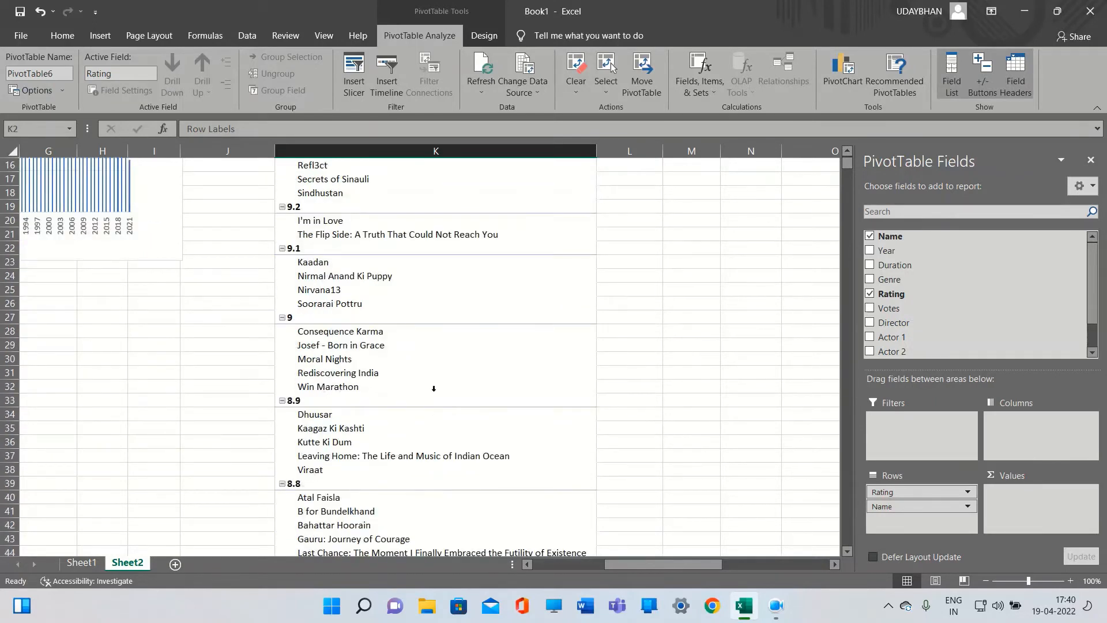
scroll(434, 388, "up", 5)
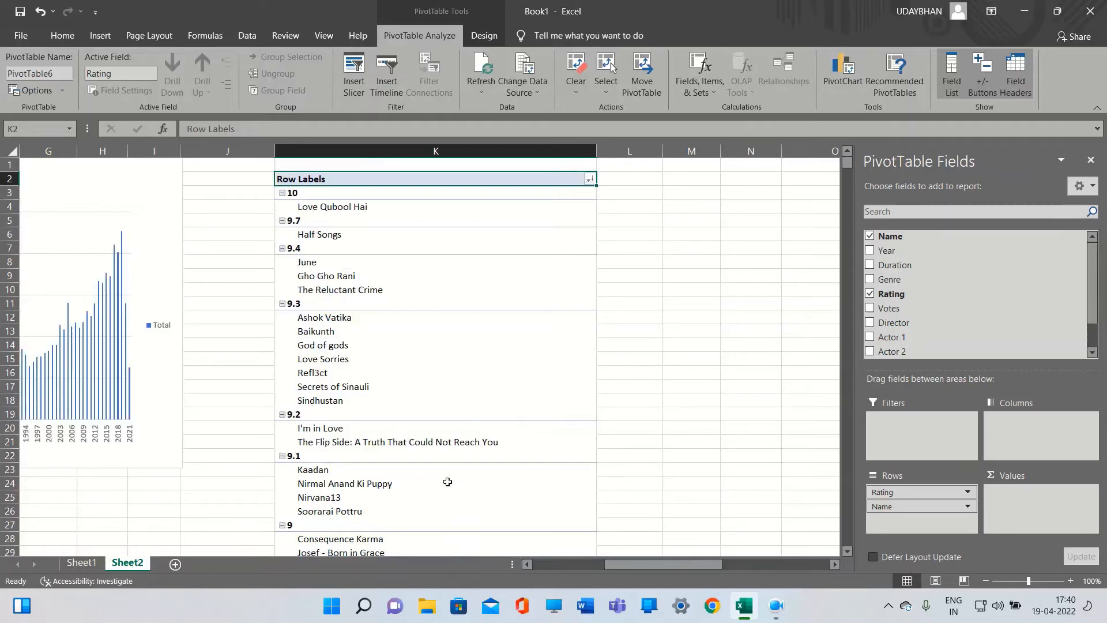
left_click_drag(615, 568, 544, 568)
scroll(409, 482, "down", 1)
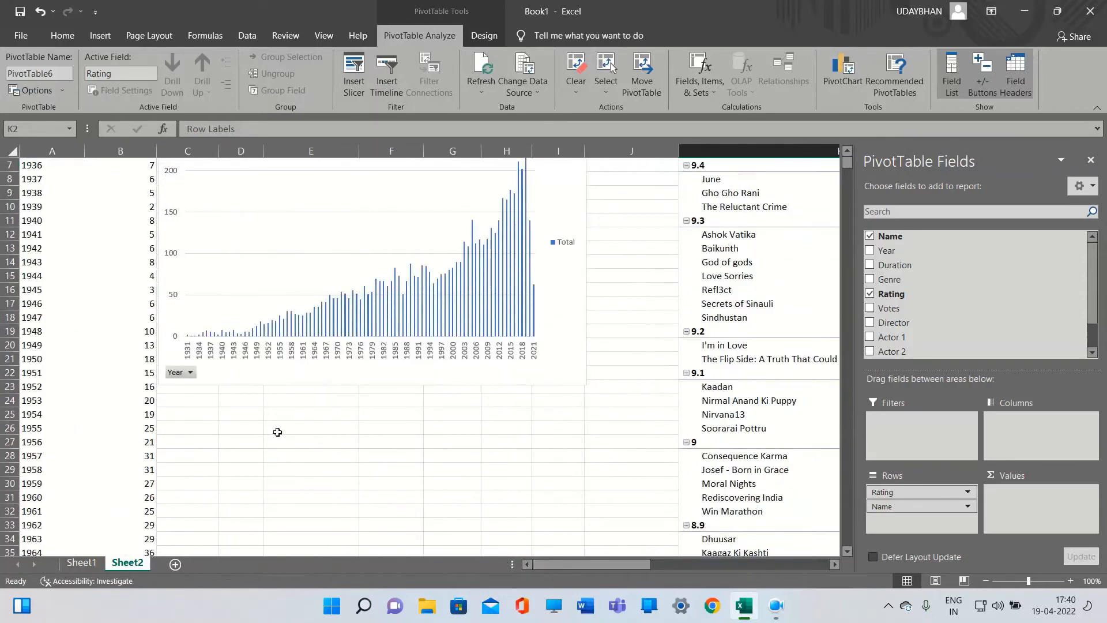
left_click(300, 432)
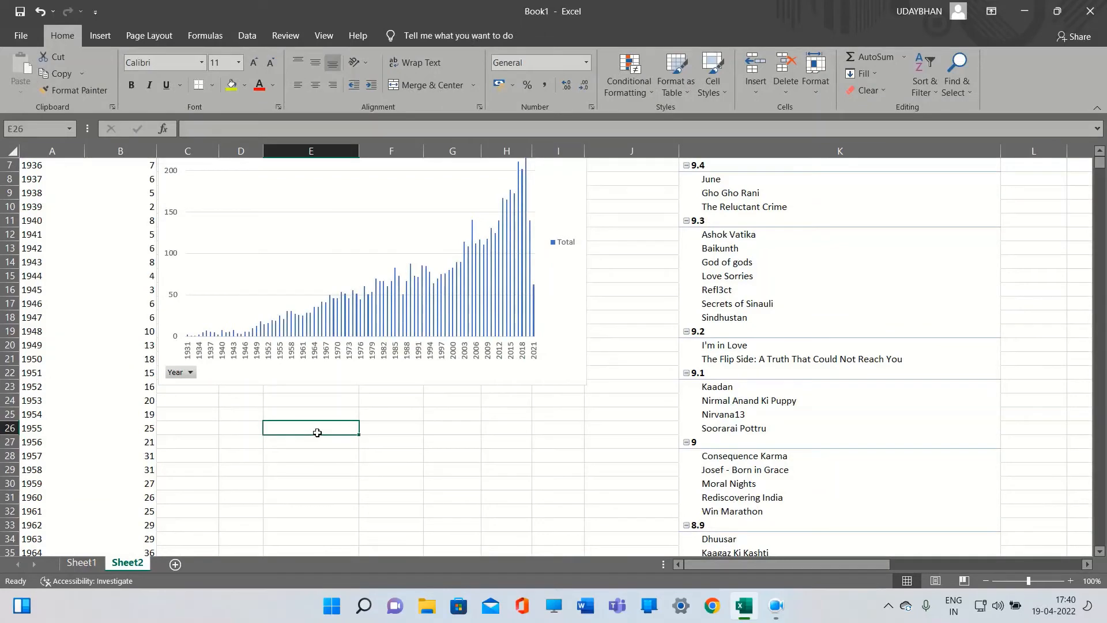
scroll(319, 435, "up", 2)
scroll(299, 437, "down", 1)
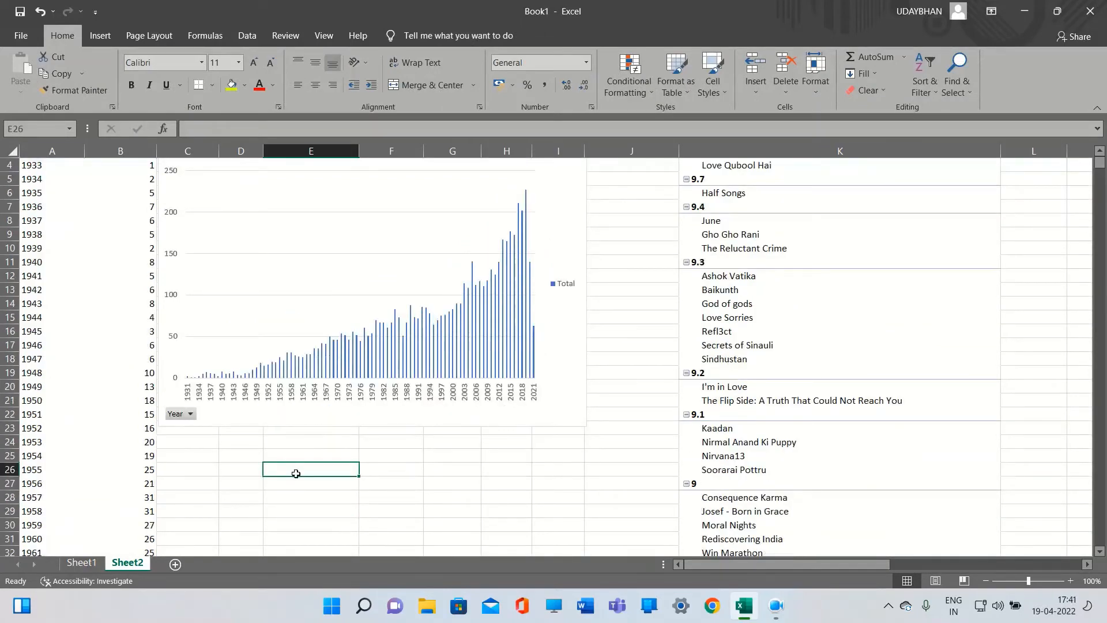
scroll(400, 477, "up", 1)
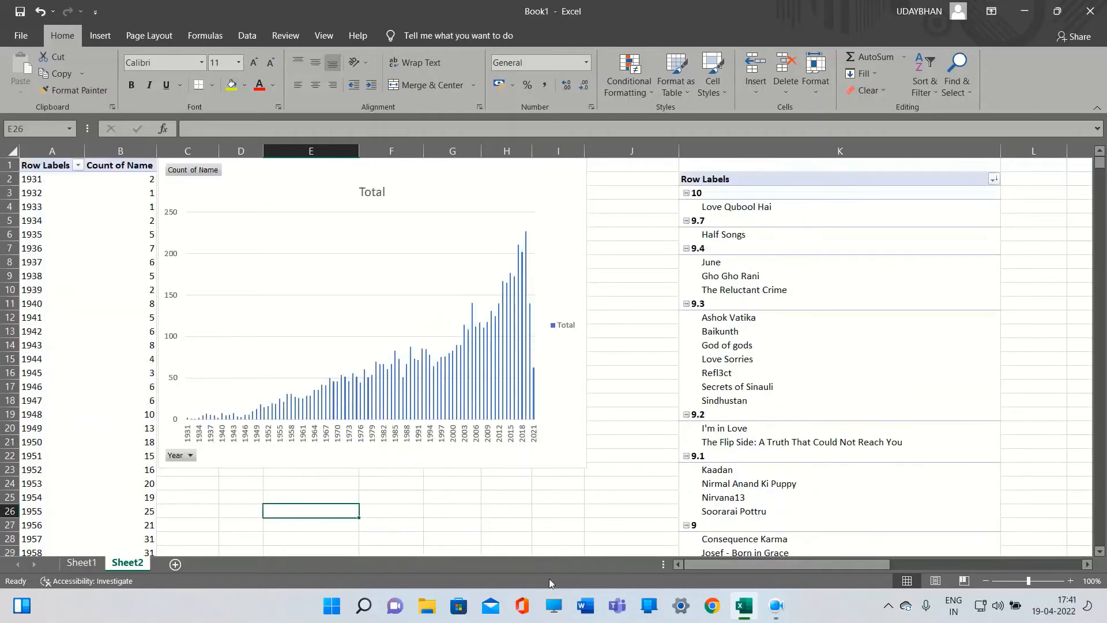
left_click_drag(731, 565, 811, 553)
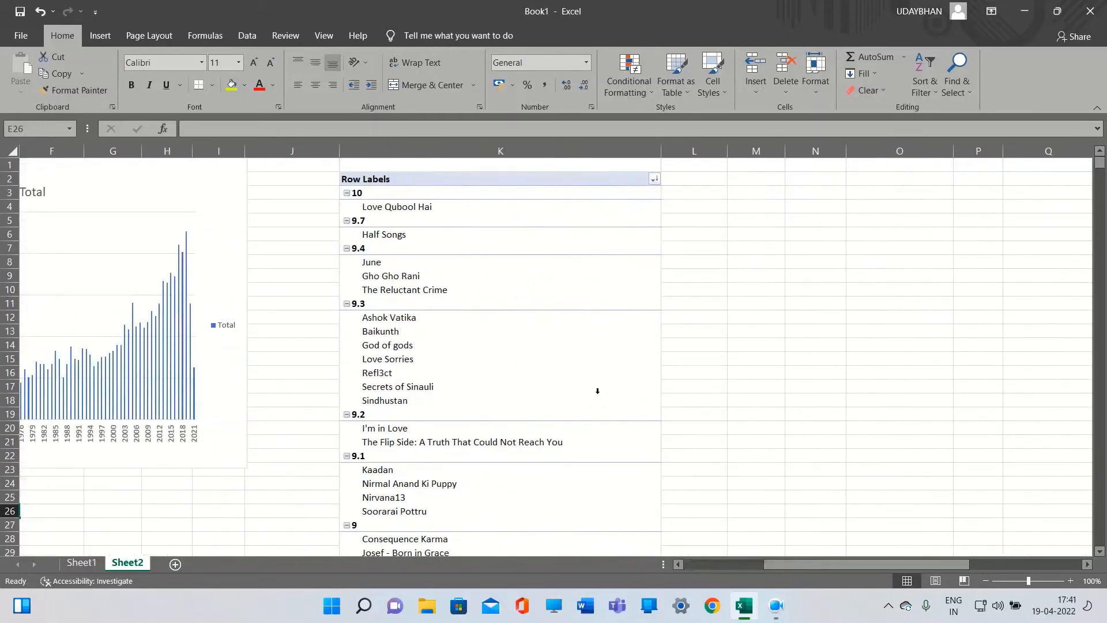
left_click(654, 180)
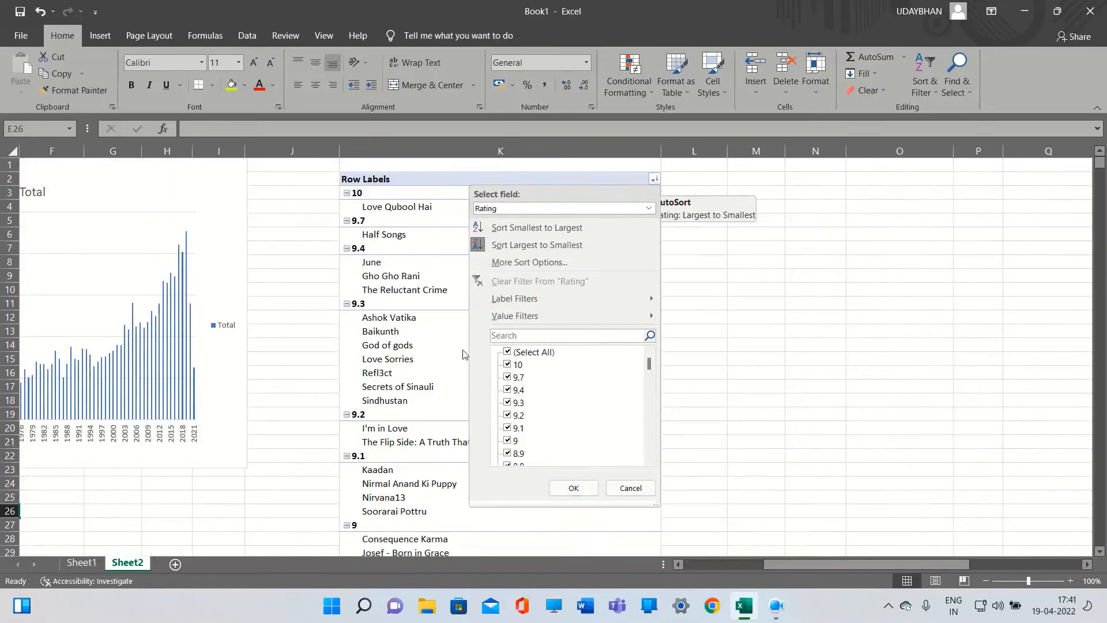
left_click(432, 259)
left_click(473, 215)
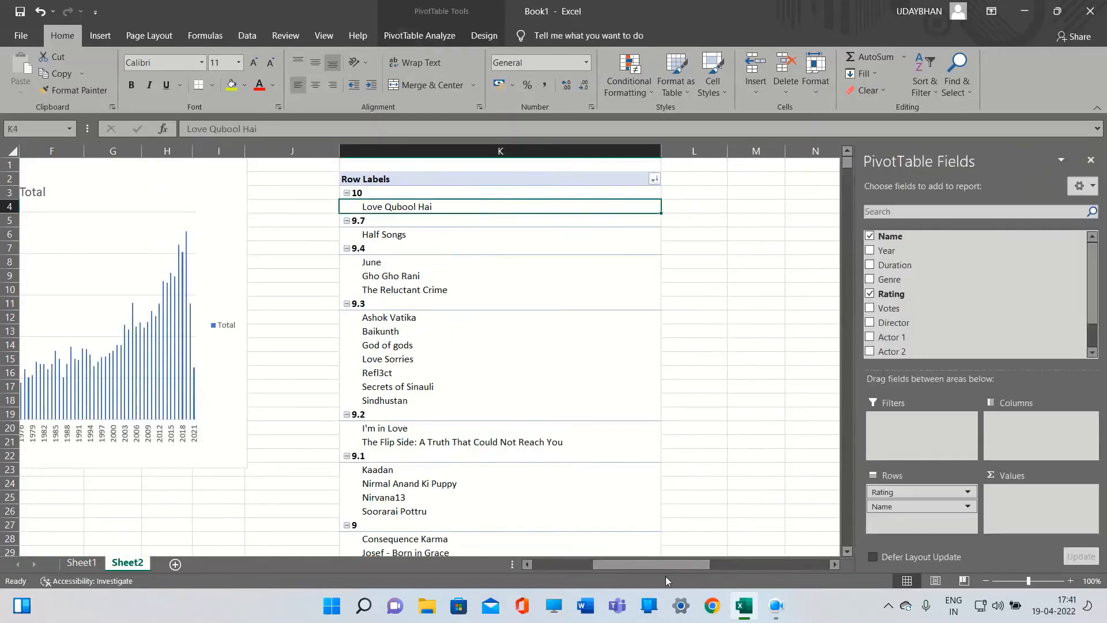
left_click_drag(643, 564, 679, 564)
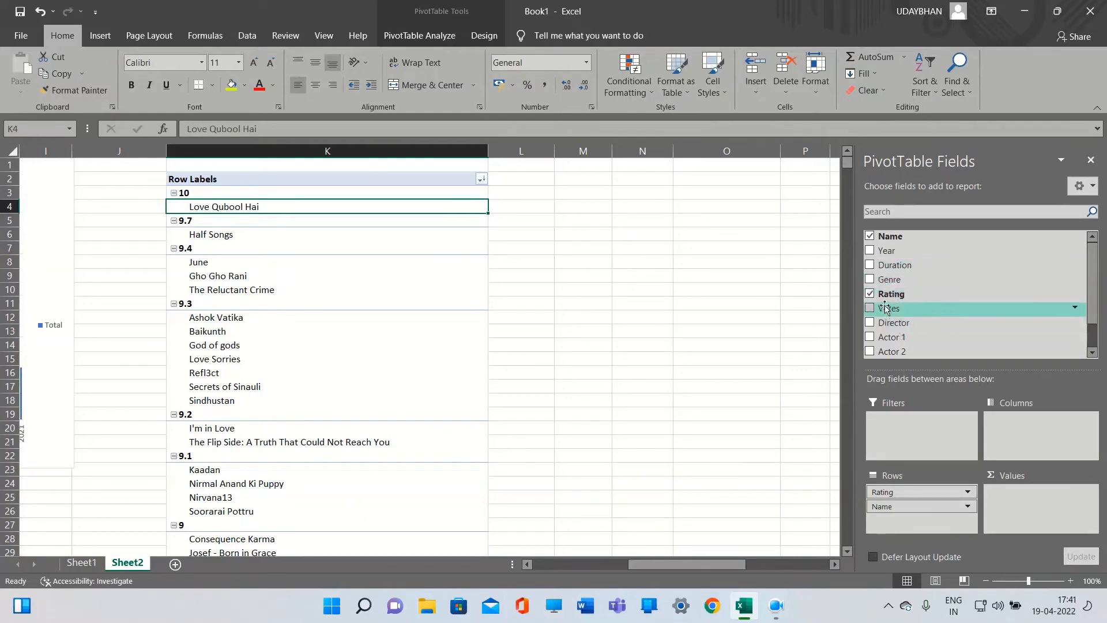
Replace Rating with Director in the rows and place Director above Name to group movies by director
left_click(871, 293)
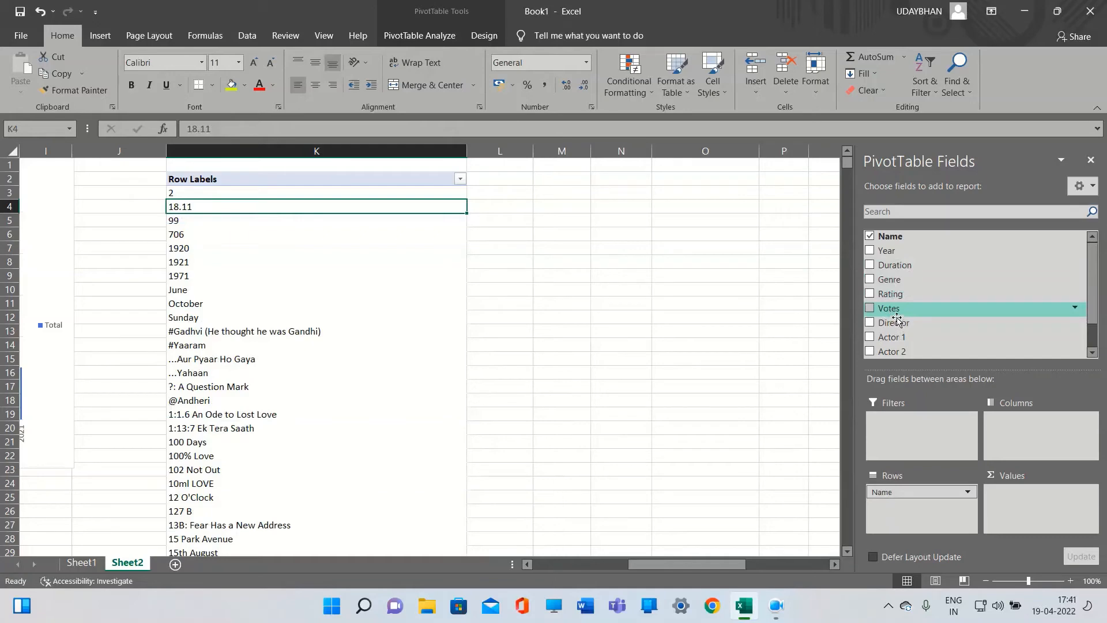
left_click_drag(873, 327, 915, 502)
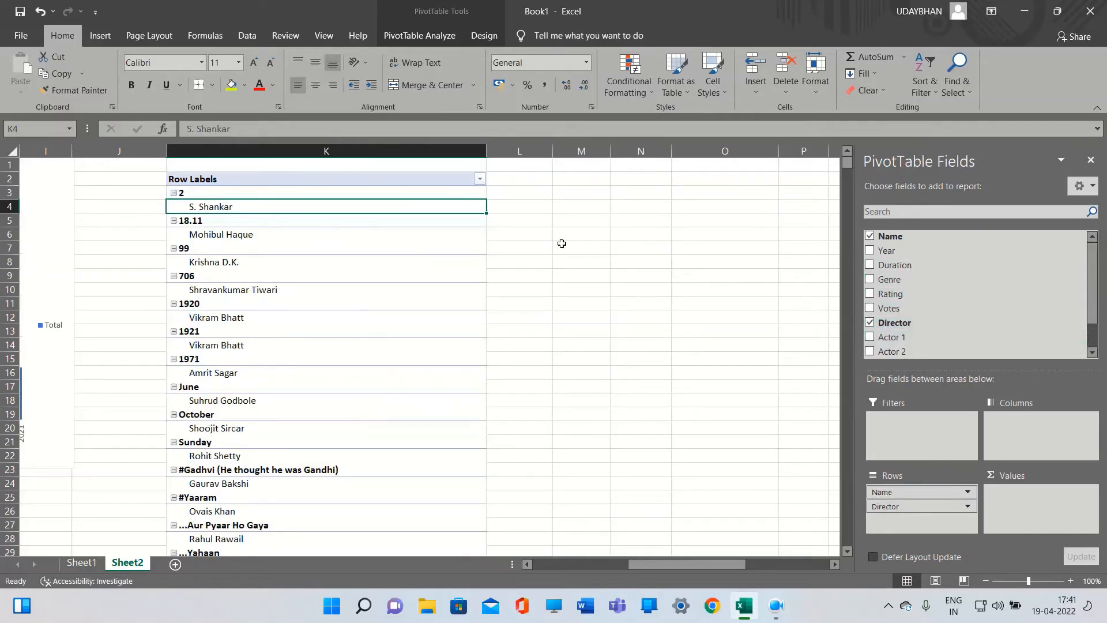
left_click(893, 517)
left_click_drag(892, 517, 891, 491)
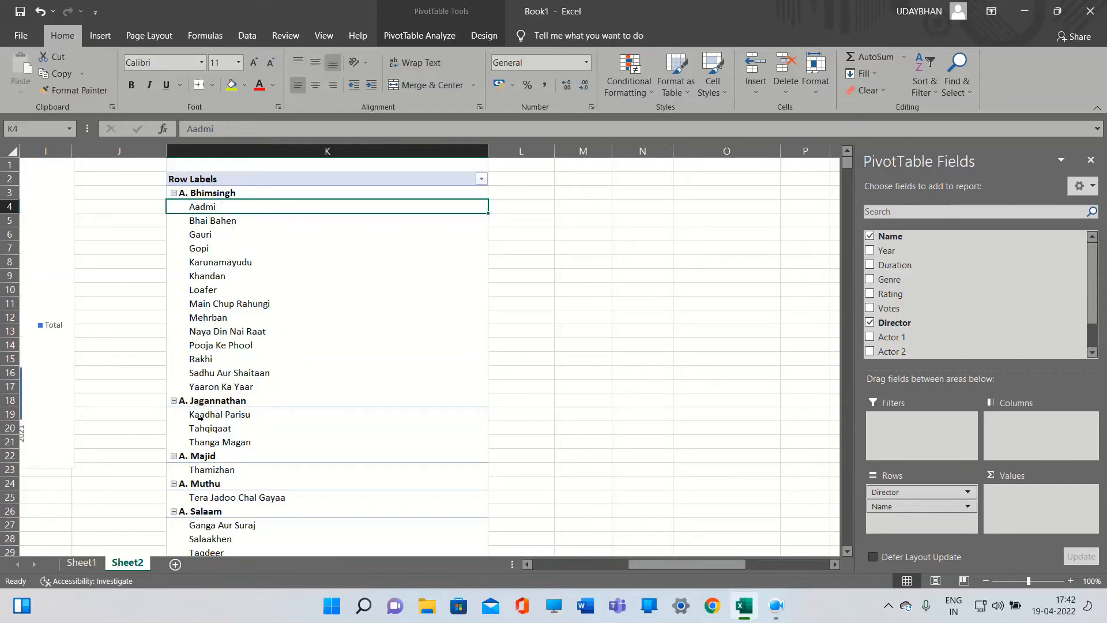
scroll(200, 417, "down", 3)
scroll(201, 415, "up", 3)
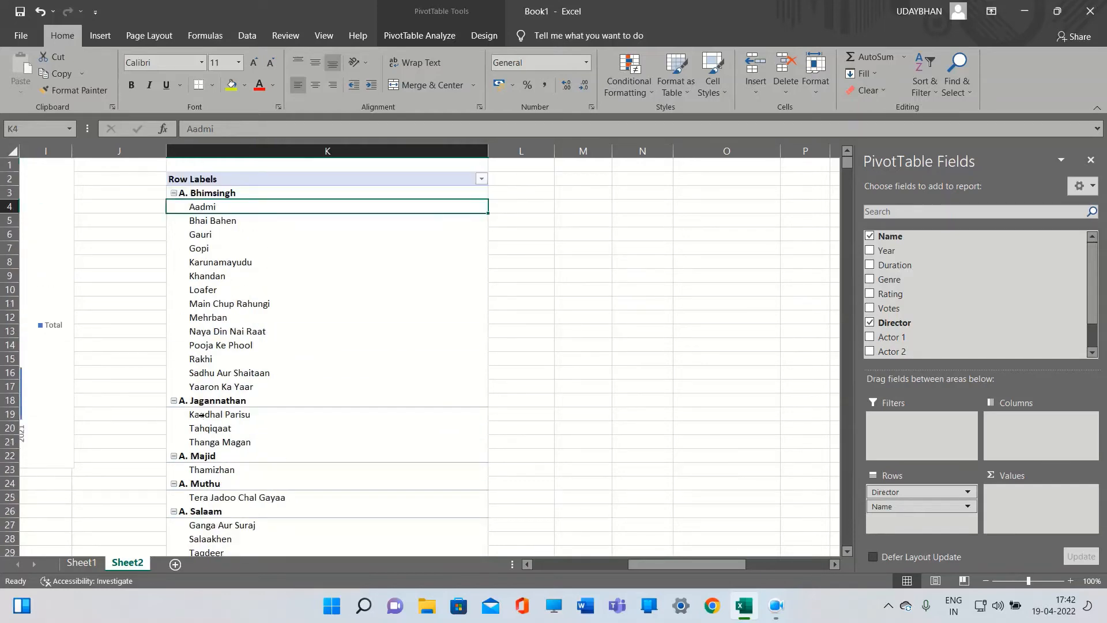
left_click(482, 179)
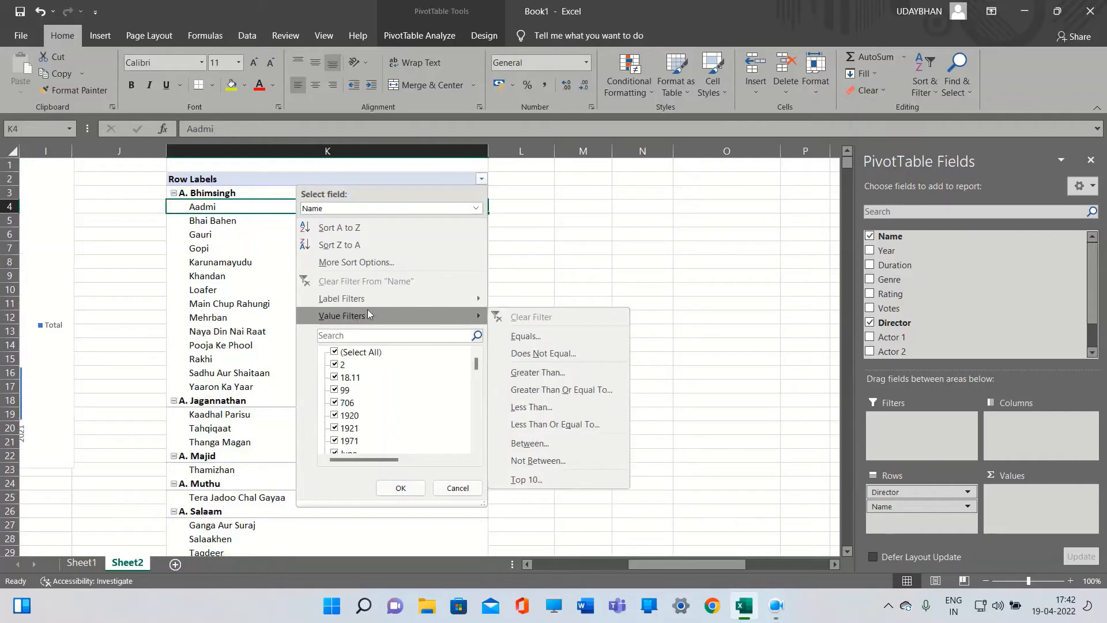
scroll(373, 374, "down", 2)
scroll(373, 374, "up", 4)
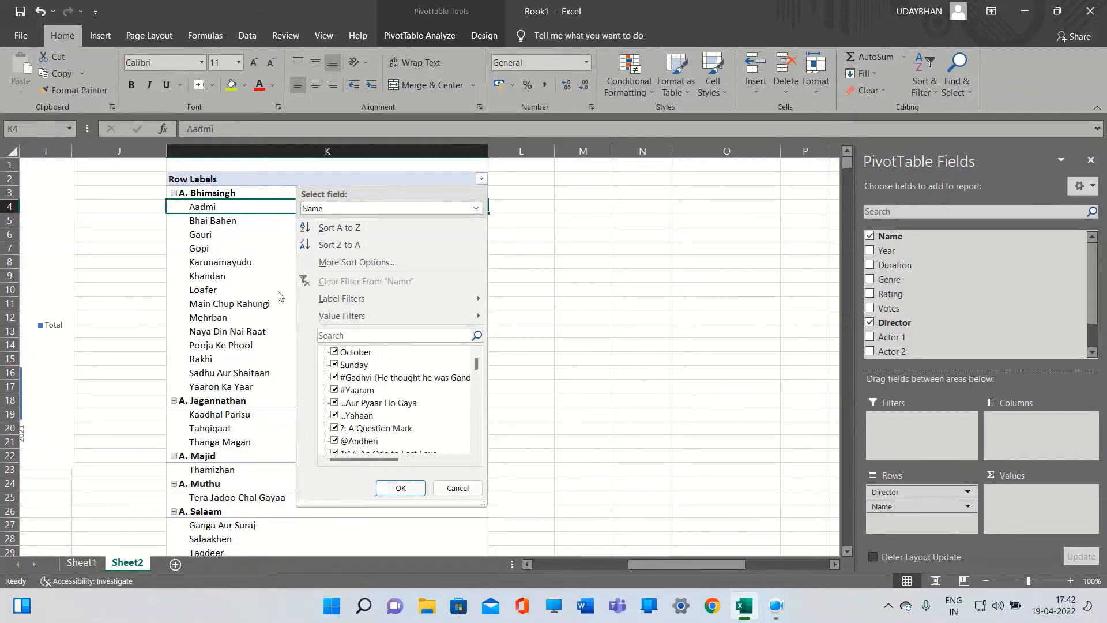
left_click(212, 197)
left_click(240, 197)
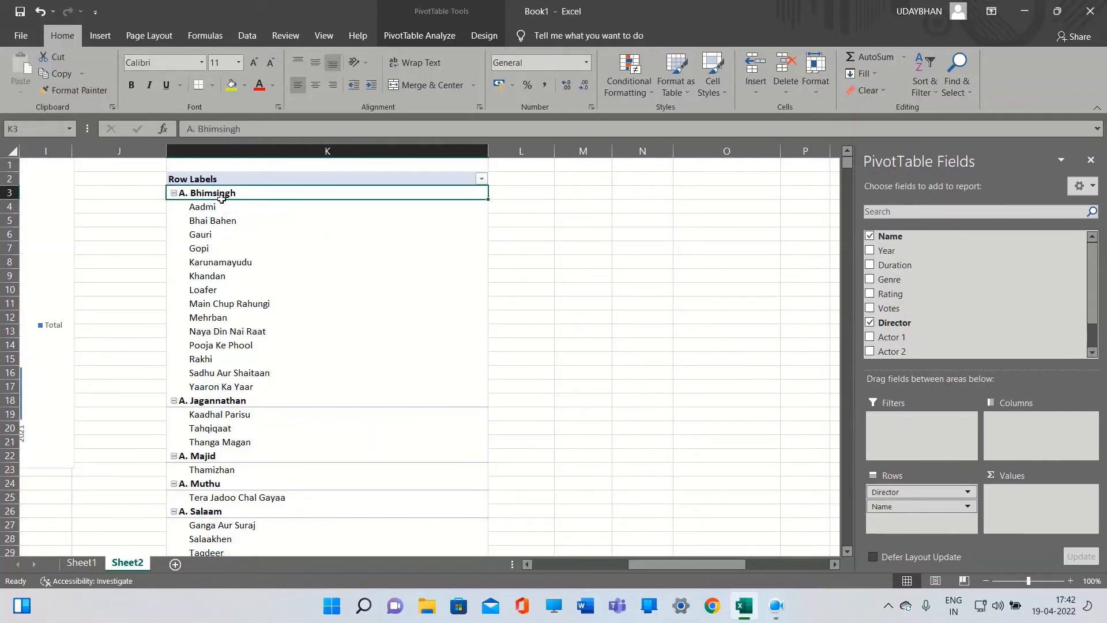
right_click(241, 196)
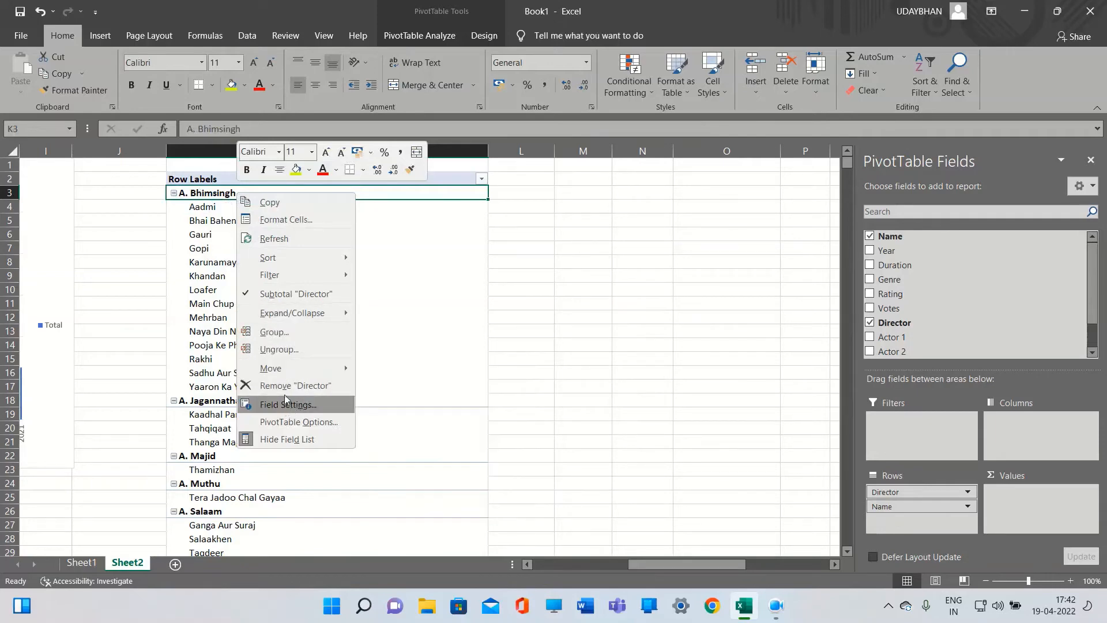
mouse_move(289, 275)
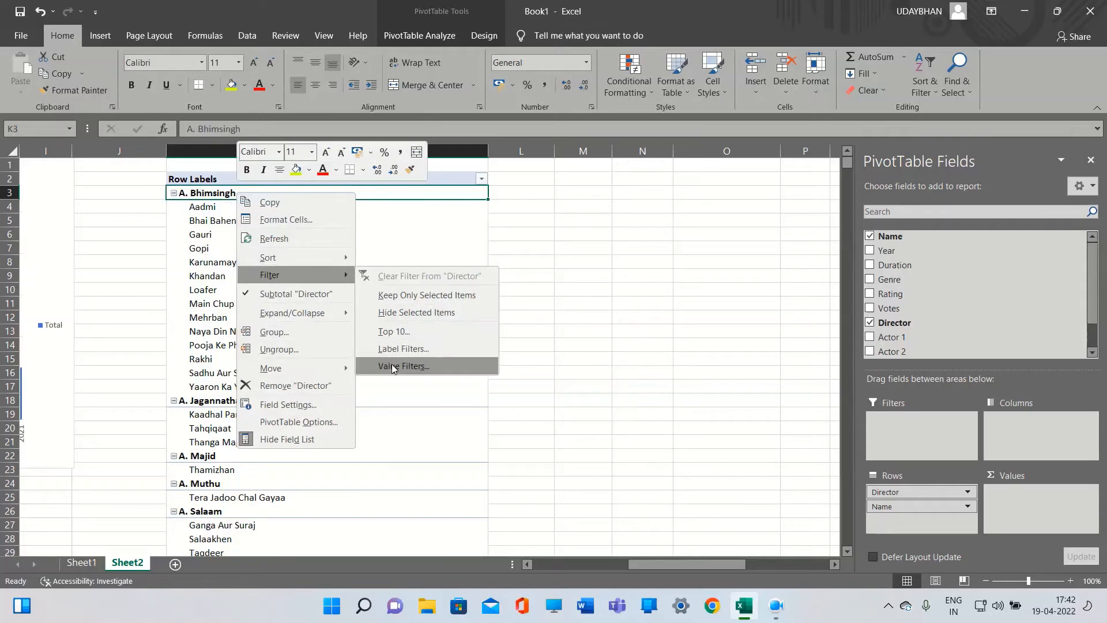
key("Escape")
key("Escape")
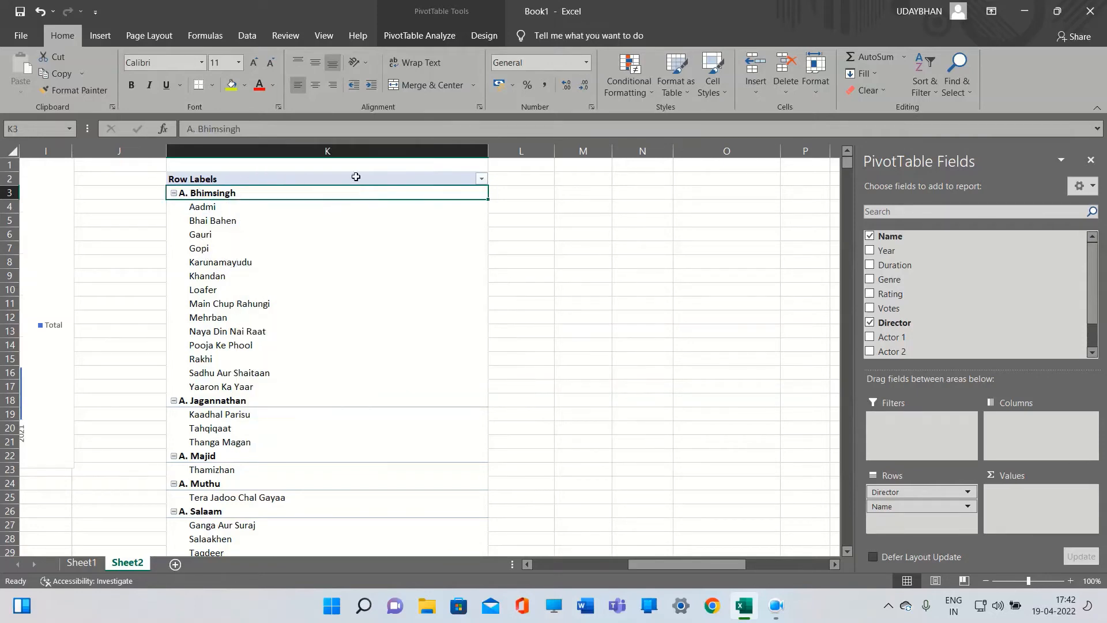
Filter the Director rows to show only Rajkumar Hirani by searching "Rajkum" in the filter list
left_click(481, 179)
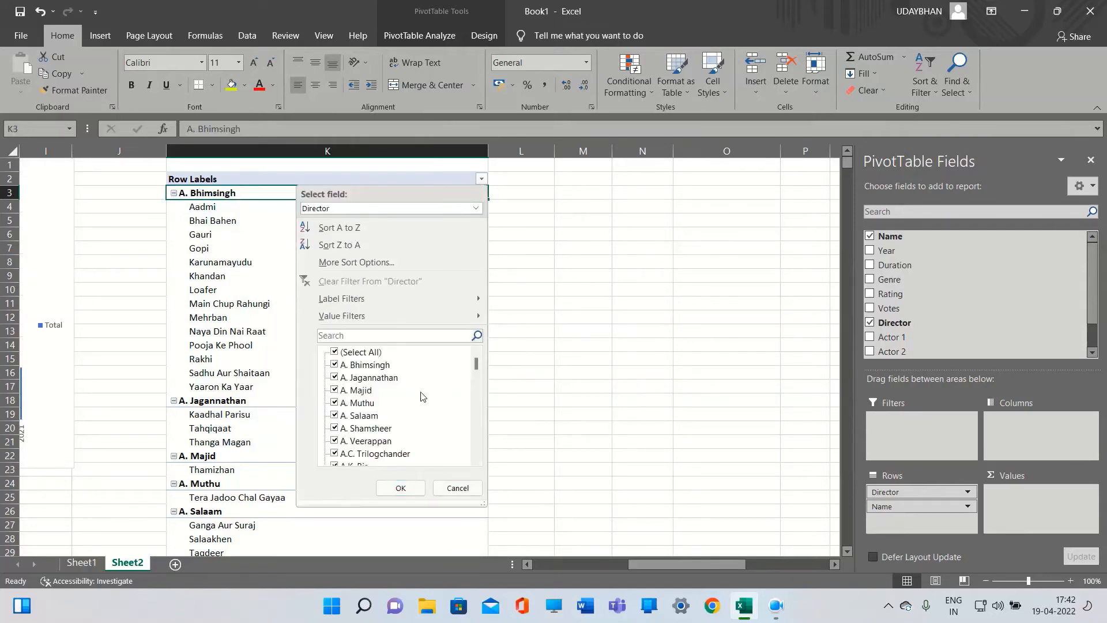
left_click(334, 353)
left_click(340, 336)
type("Rajkum")
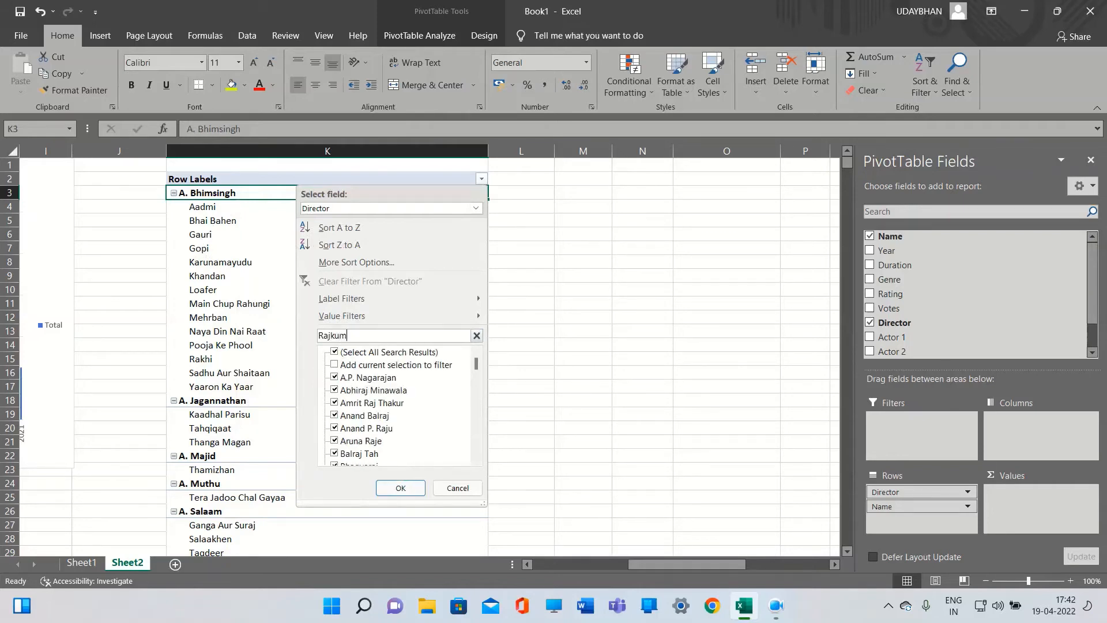
left_click(337, 353)
left_click(335, 352)
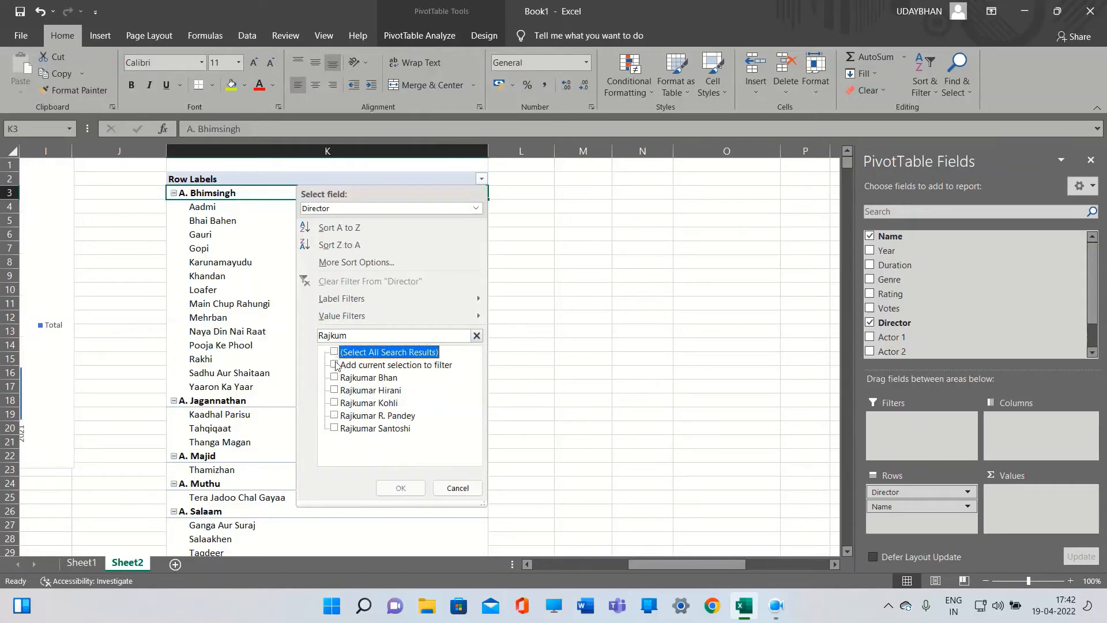
left_click(335, 390)
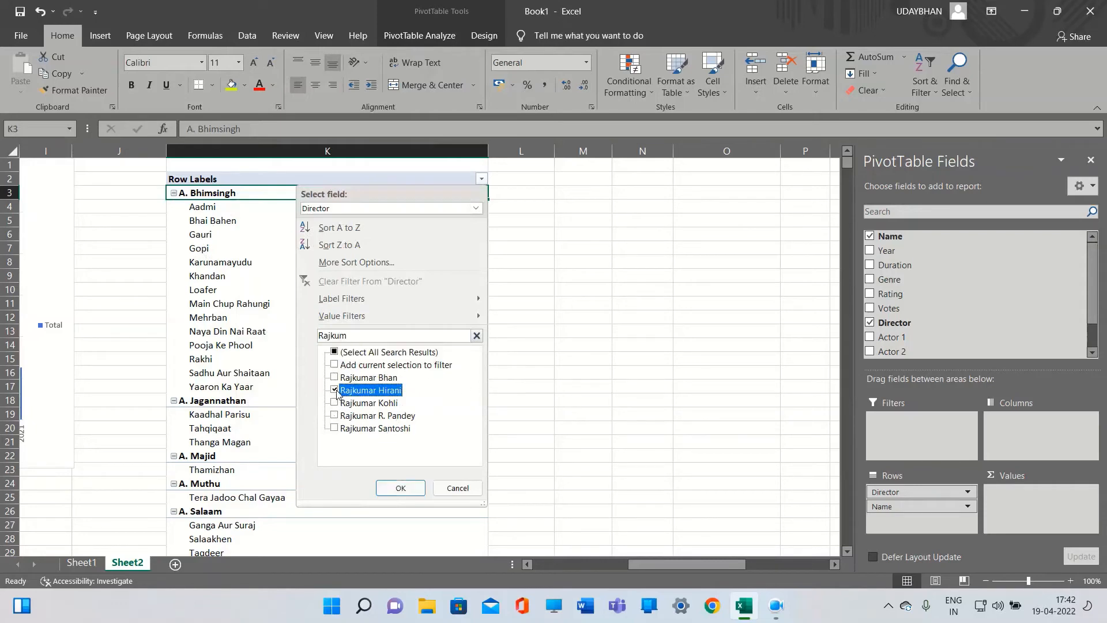
left_click(401, 489)
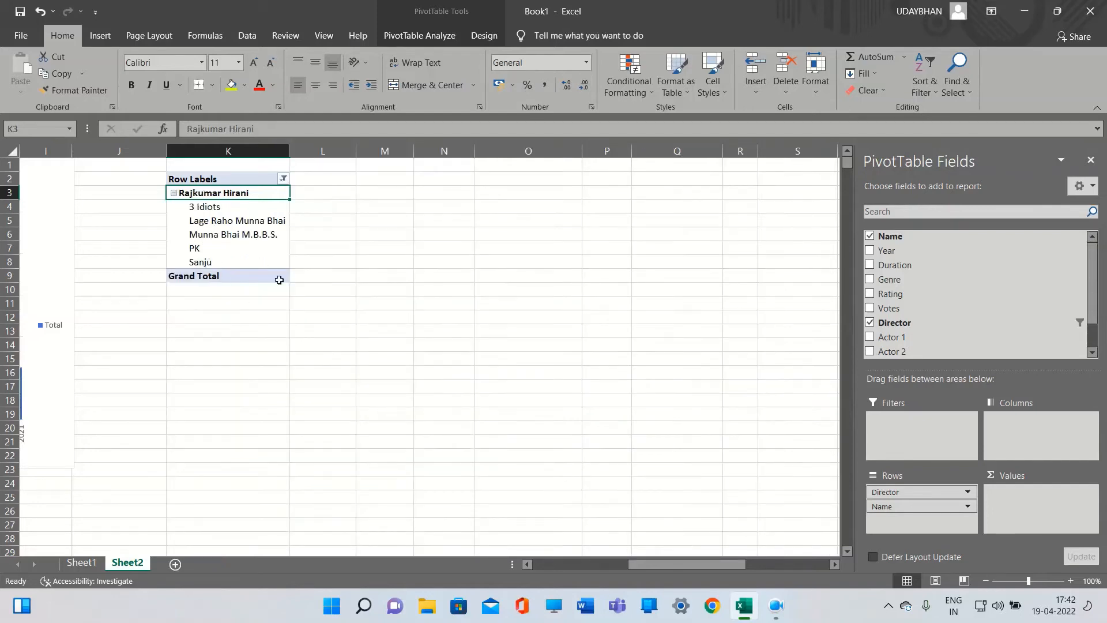
left_click_drag(654, 565, 617, 563)
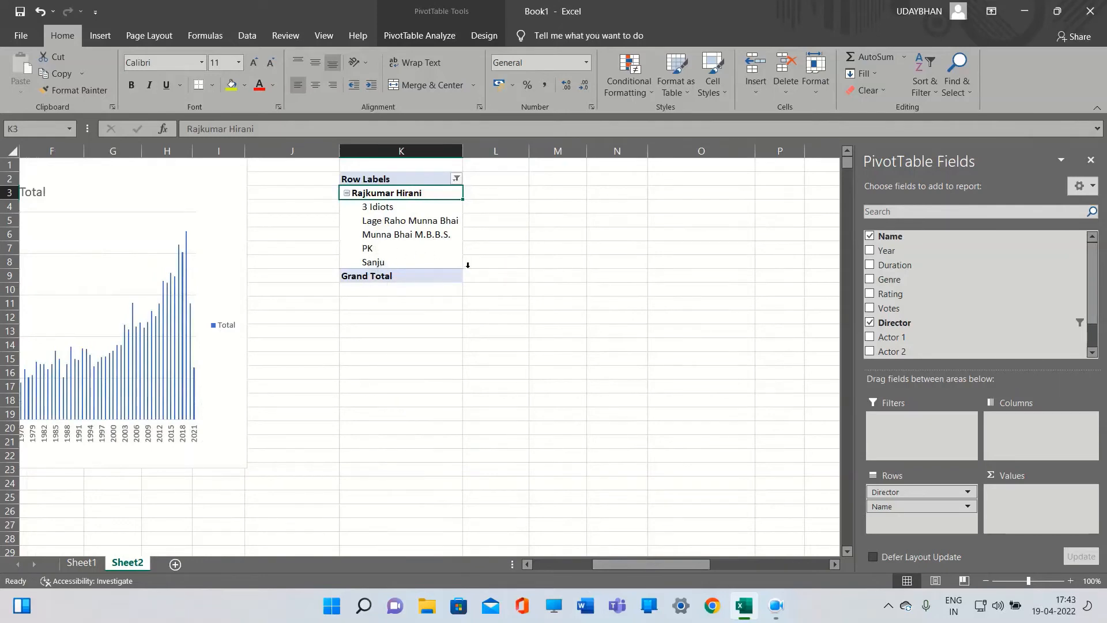
Remove the Director field from the PivotTable rows
mouse_move(616, 564)
left_mouse_down()
mouse_move(557, 564)
mouse_move(605, 564)
left_mouse_up()
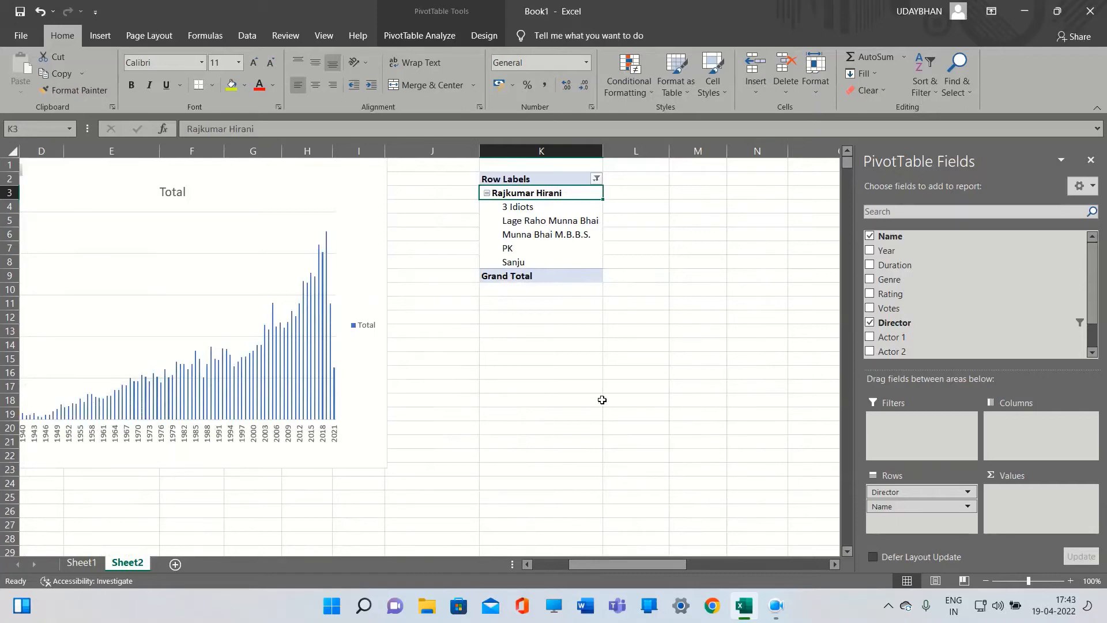
left_click(530, 239)
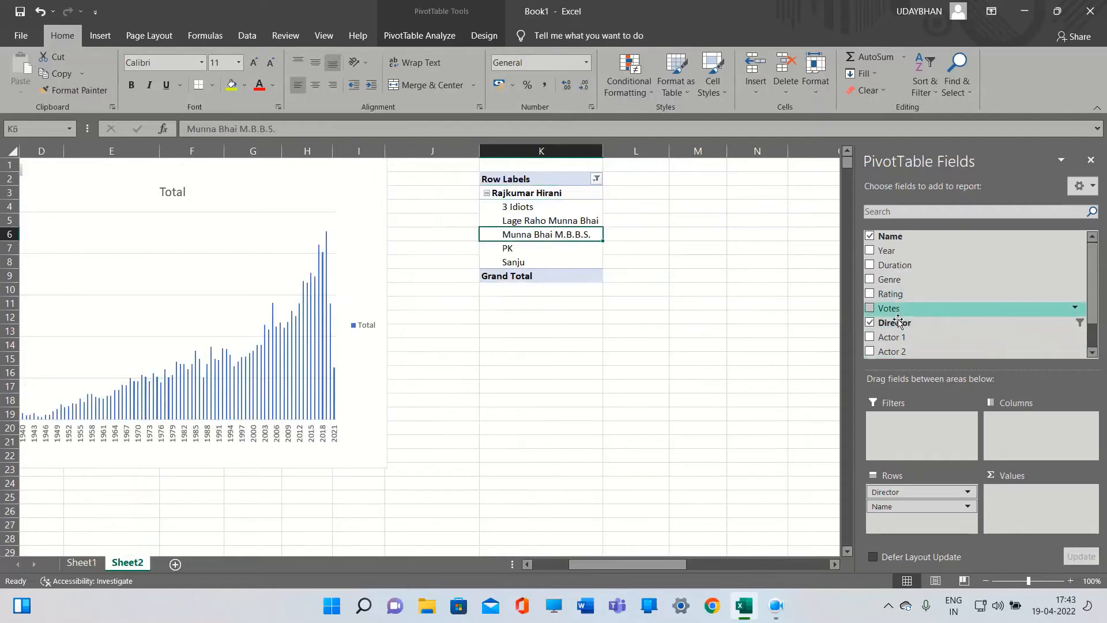
left_click(910, 494)
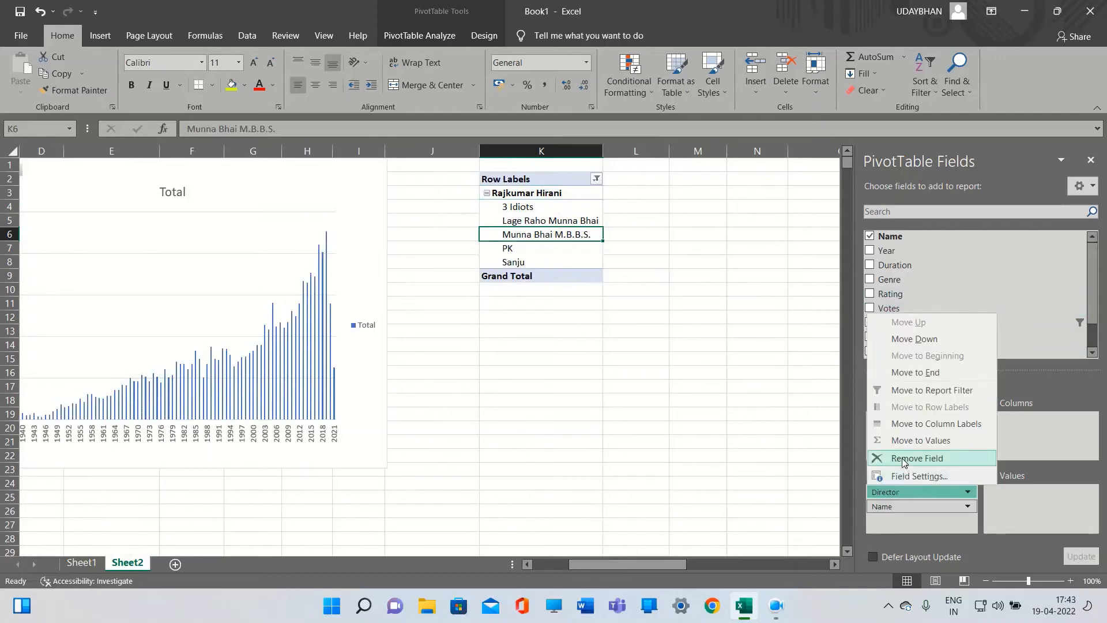
left_click(904, 459)
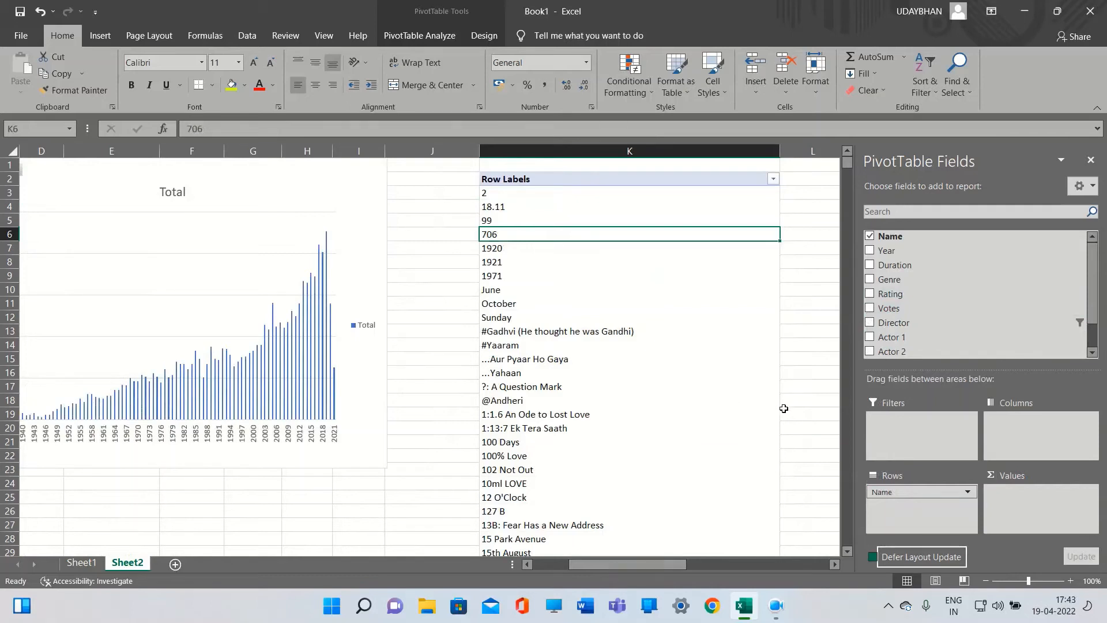
Add Genre to the rows and move Name into Values to count movies per genre
left_click(870, 279)
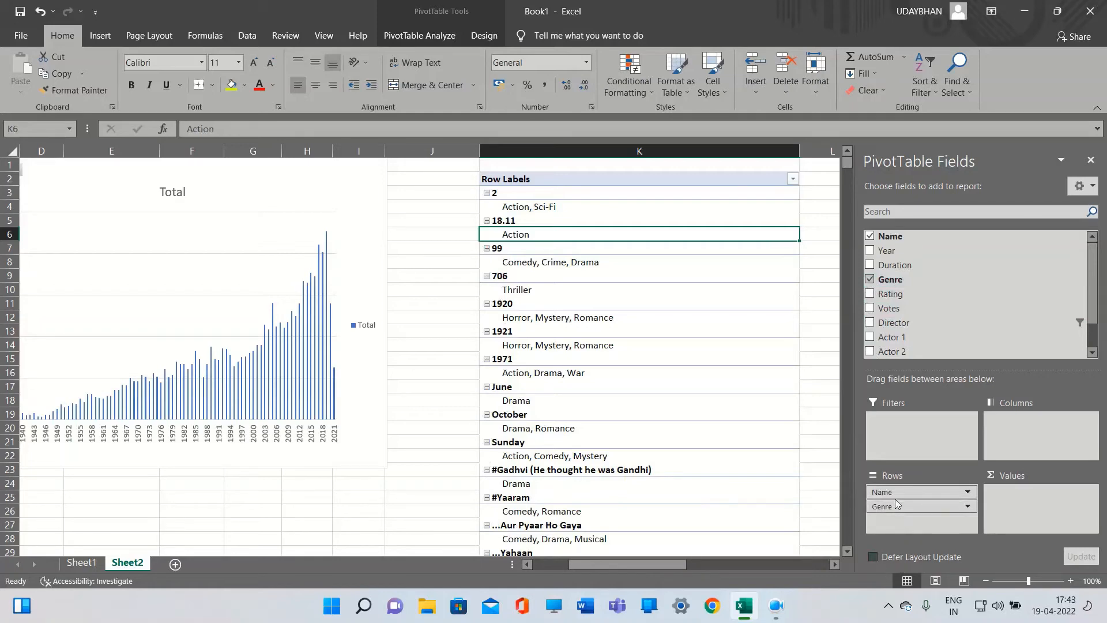
left_click_drag(891, 492, 1037, 511)
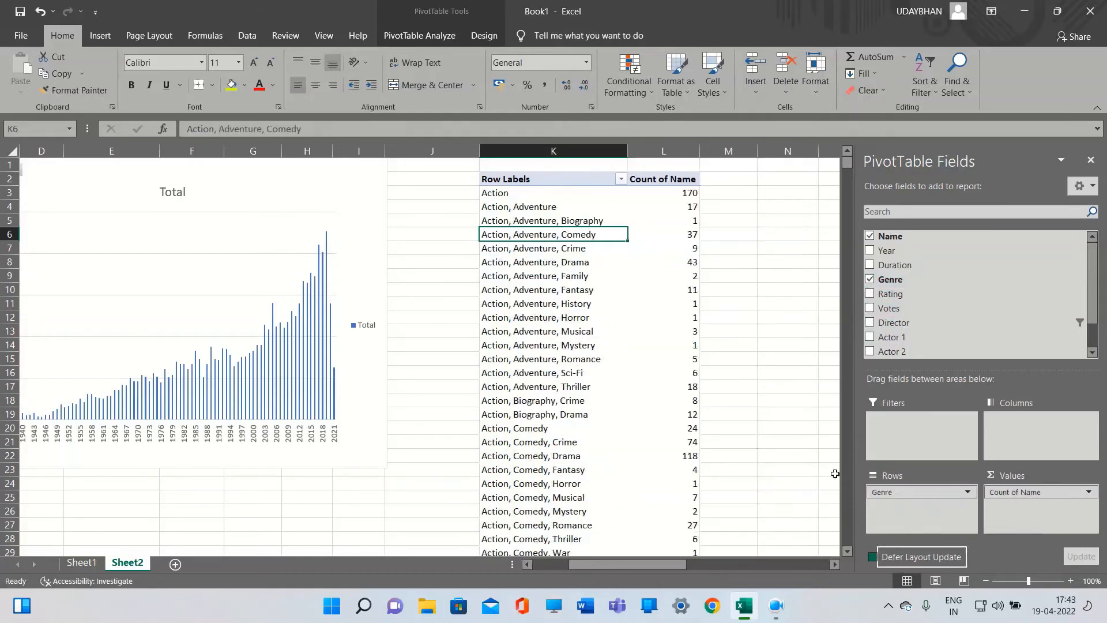
mouse_move(653, 566)
left_mouse_down()
mouse_move(624, 563)
mouse_move(741, 566)
mouse_move(661, 563)
left_mouse_up()
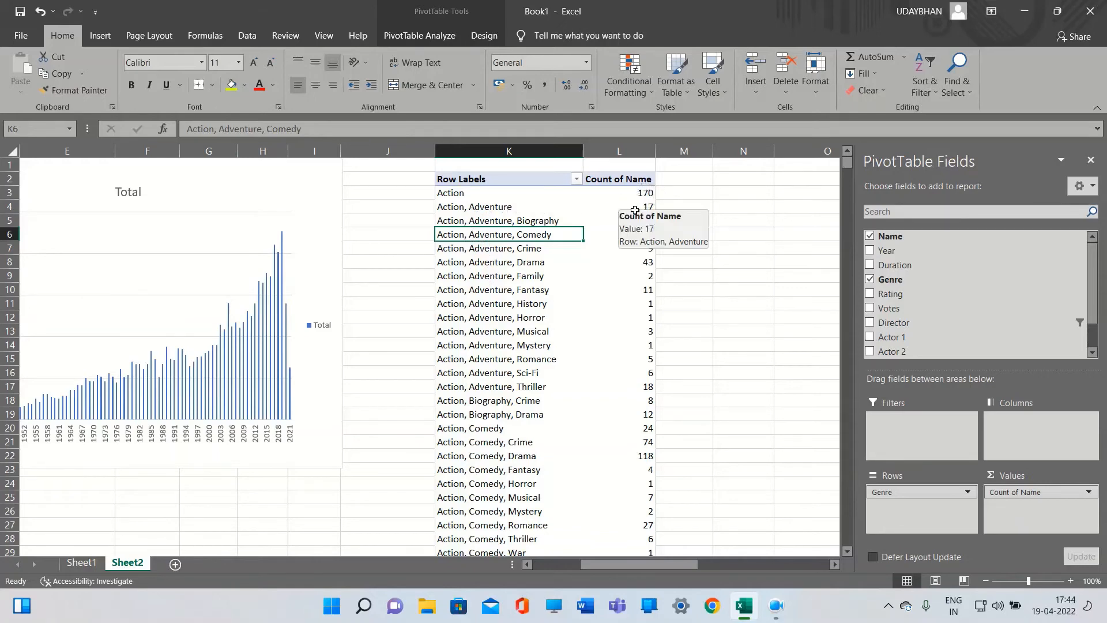
mouse_move(649, 214)
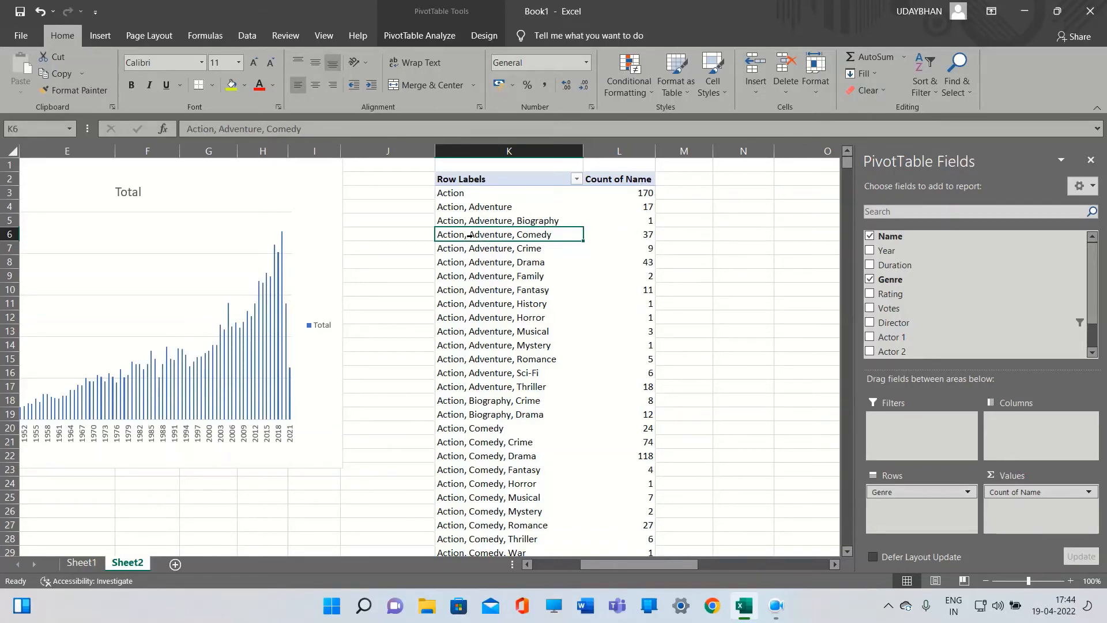
left_click(603, 252)
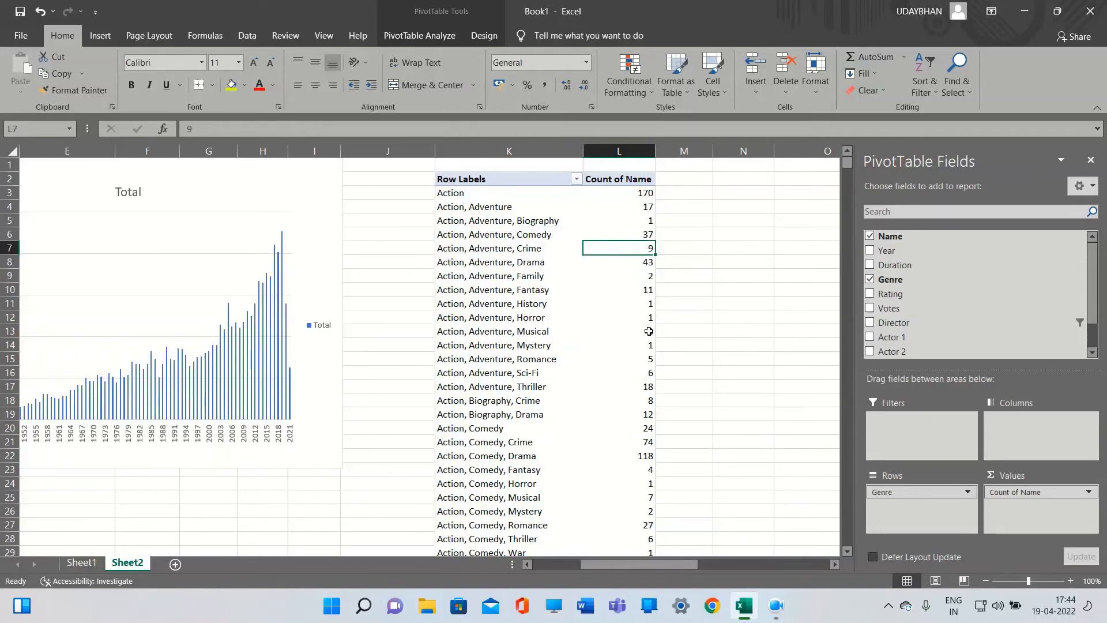
Scroll through the movie counts for each genre combination
scroll(649, 324, "down", 3)
scroll(593, 363, "down", 6)
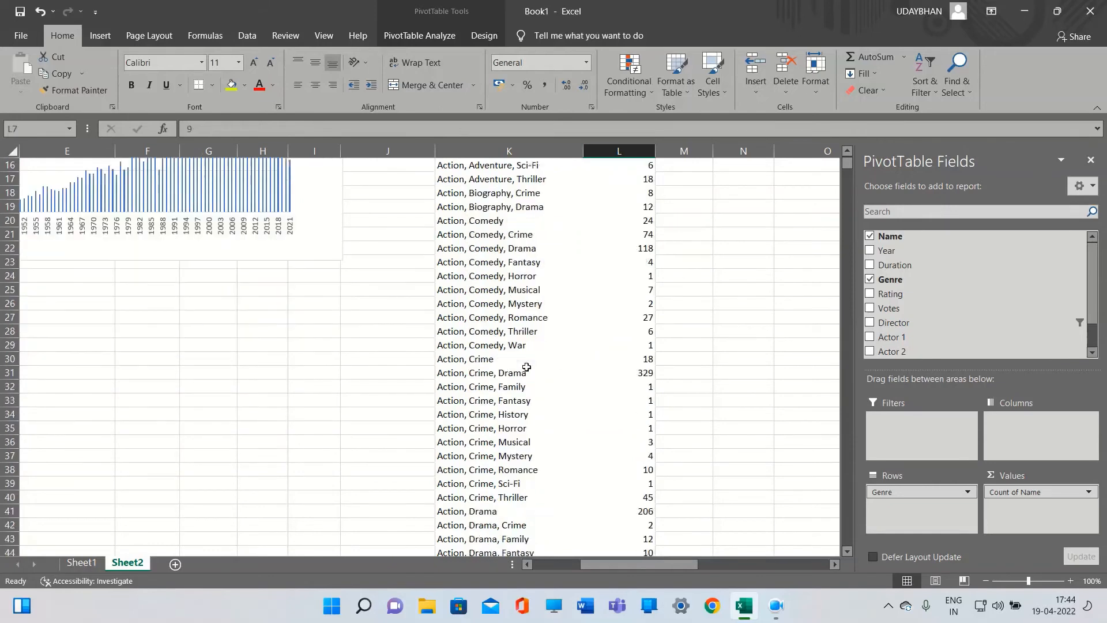
scroll(532, 361, "down", 17)
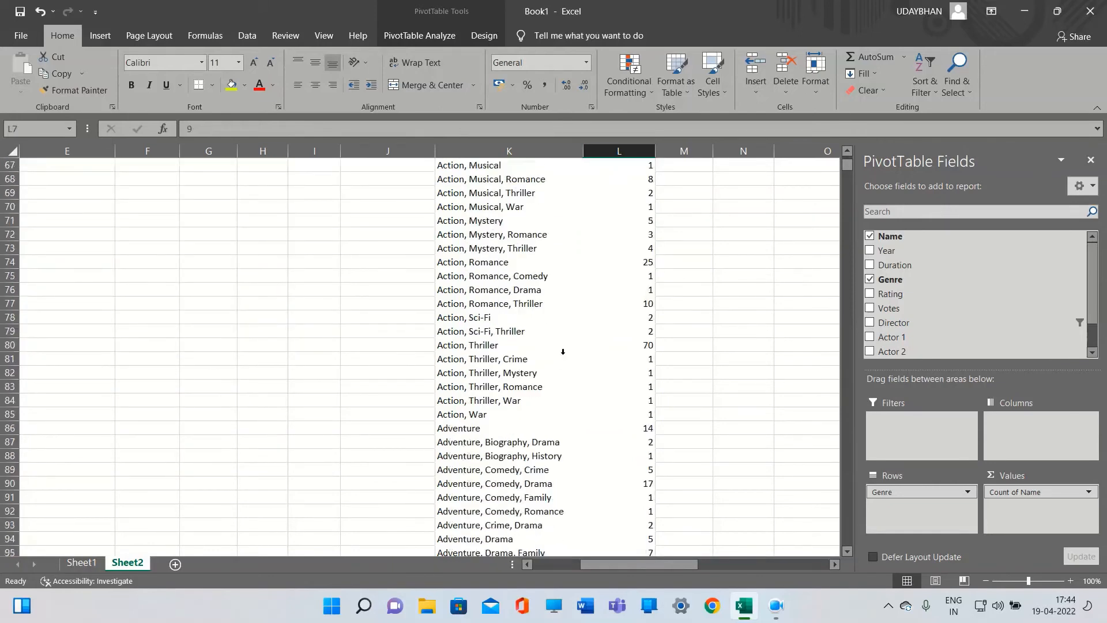
scroll(563, 352, "down", 12)
scroll(557, 340, "up", 5)
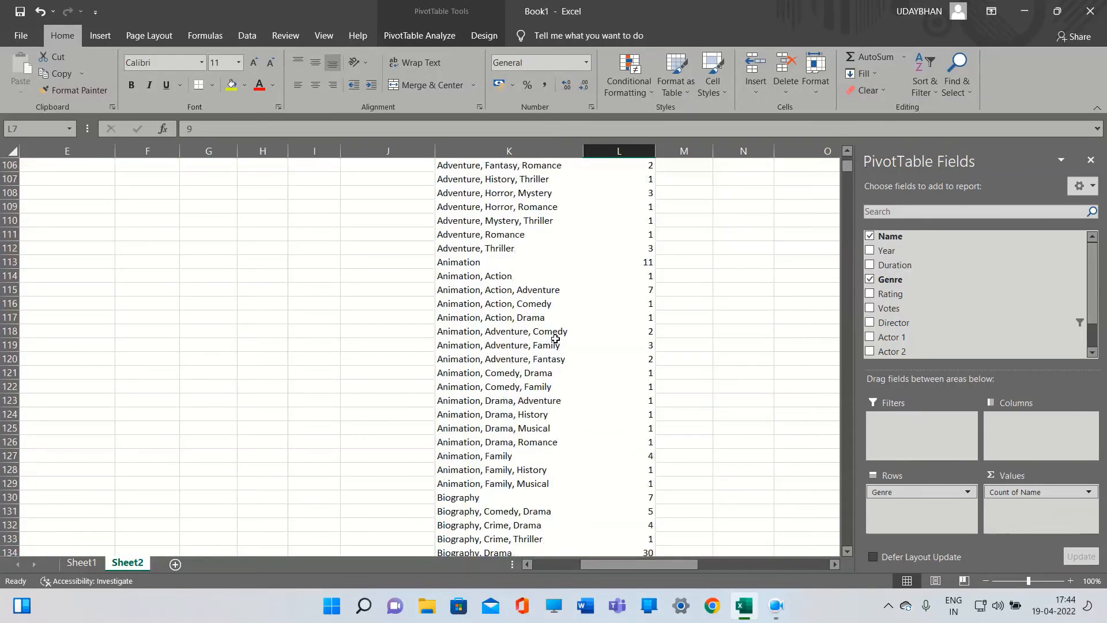
scroll(556, 339, "up", 20)
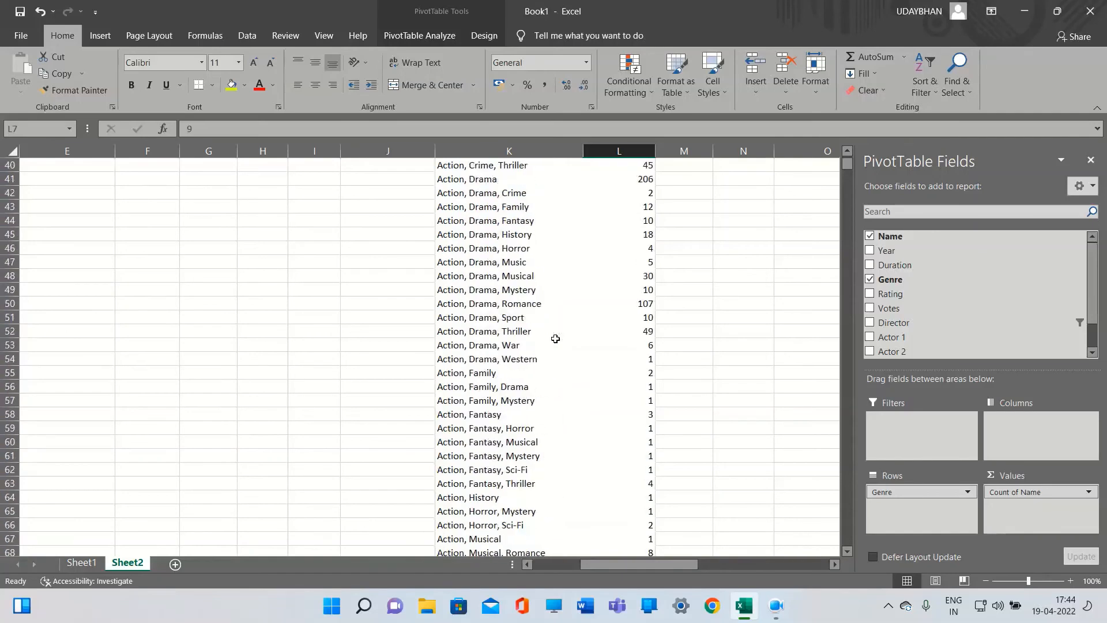
scroll(555, 339, "up", 4)
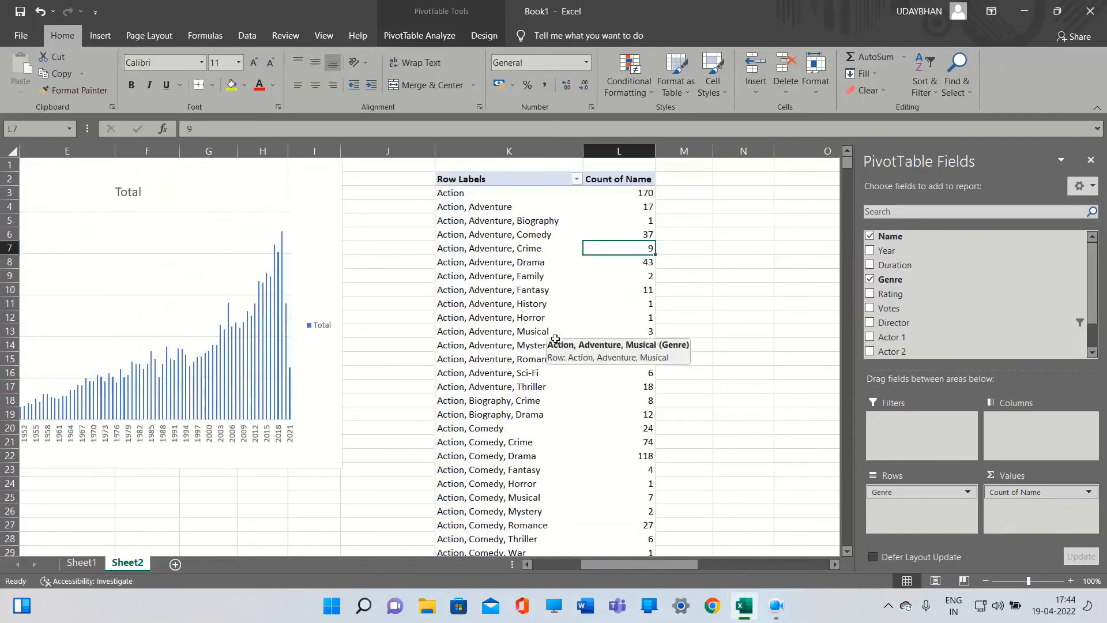
Filter the Genre rows to only genres containing Sci-Fi by searching "sci" in the filter list
left_click(576, 178)
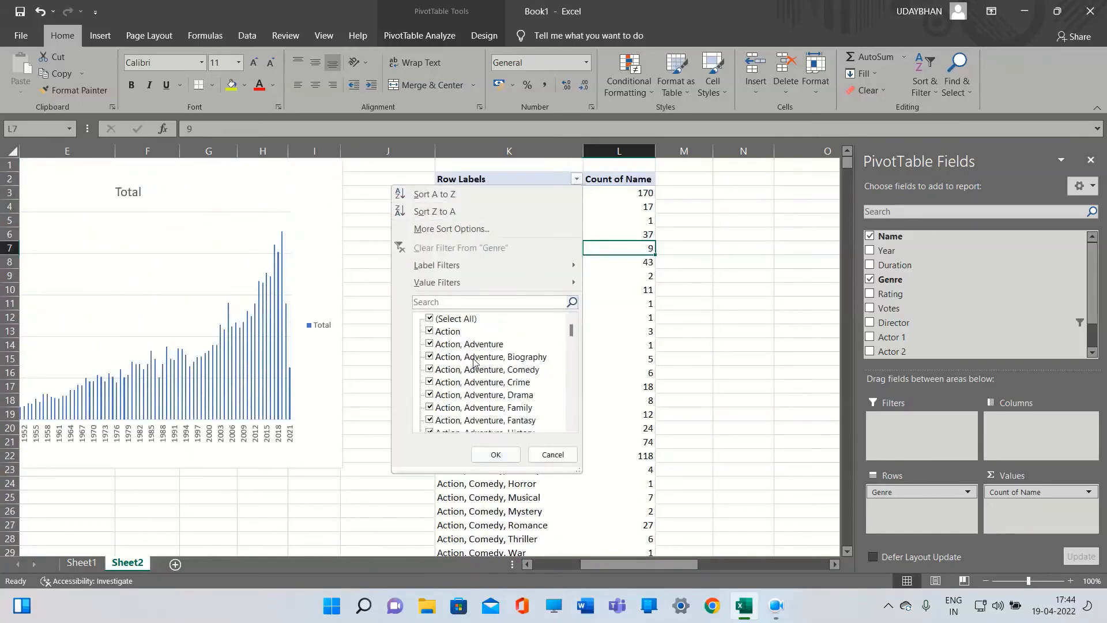
left_click(436, 319)
left_click(434, 303)
type("sci")
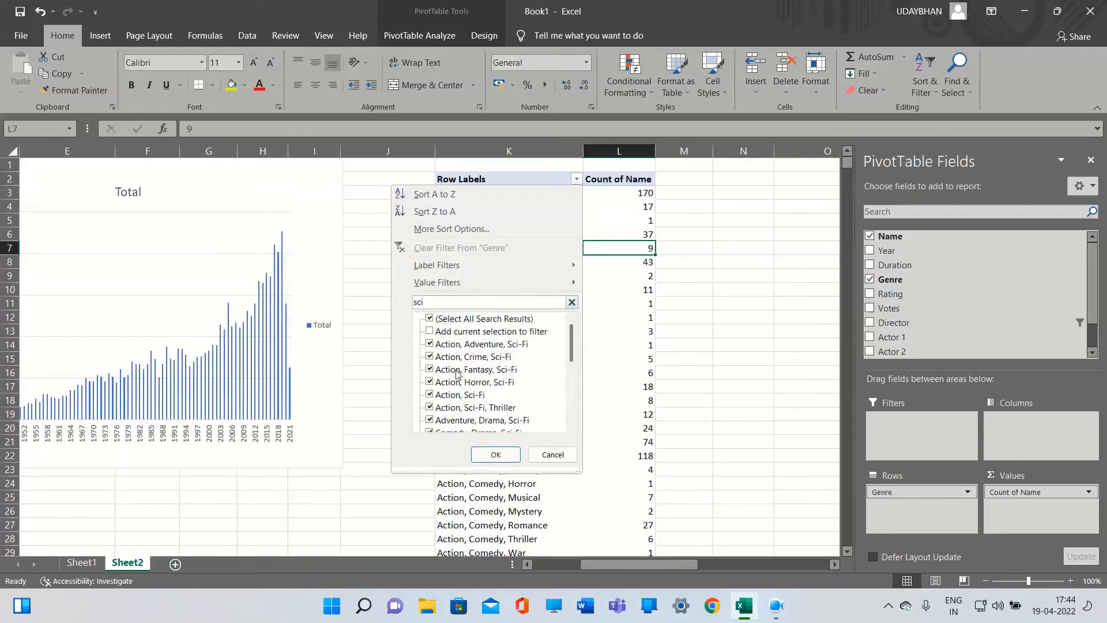
scroll(466, 354, "down", 6)
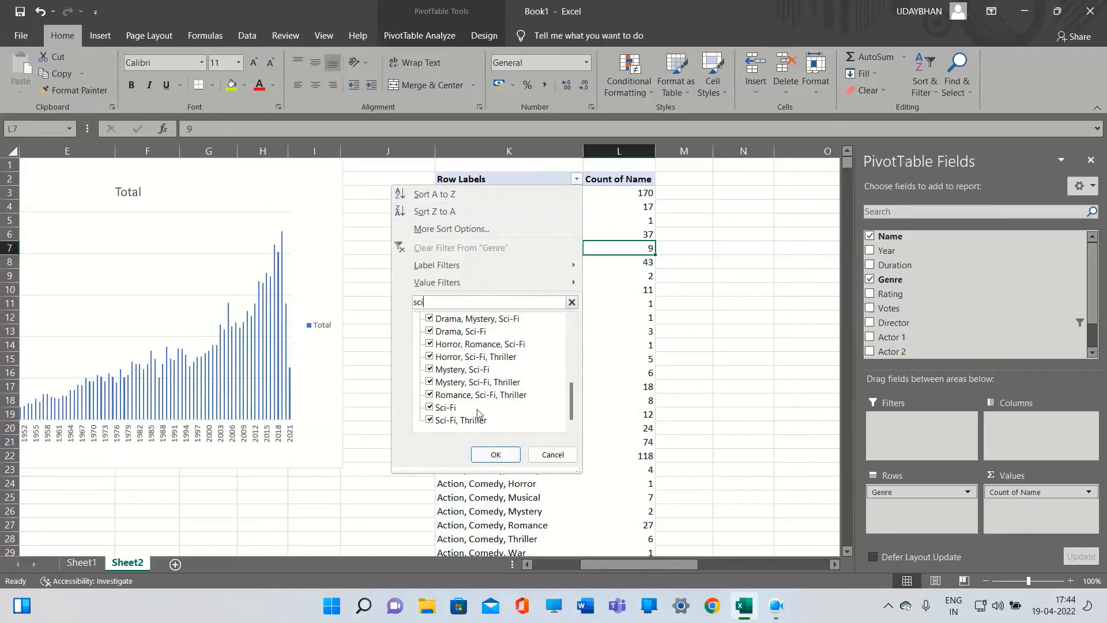
scroll(479, 424, "up", 1)
scroll(479, 424, "down", 1)
left_click(488, 455)
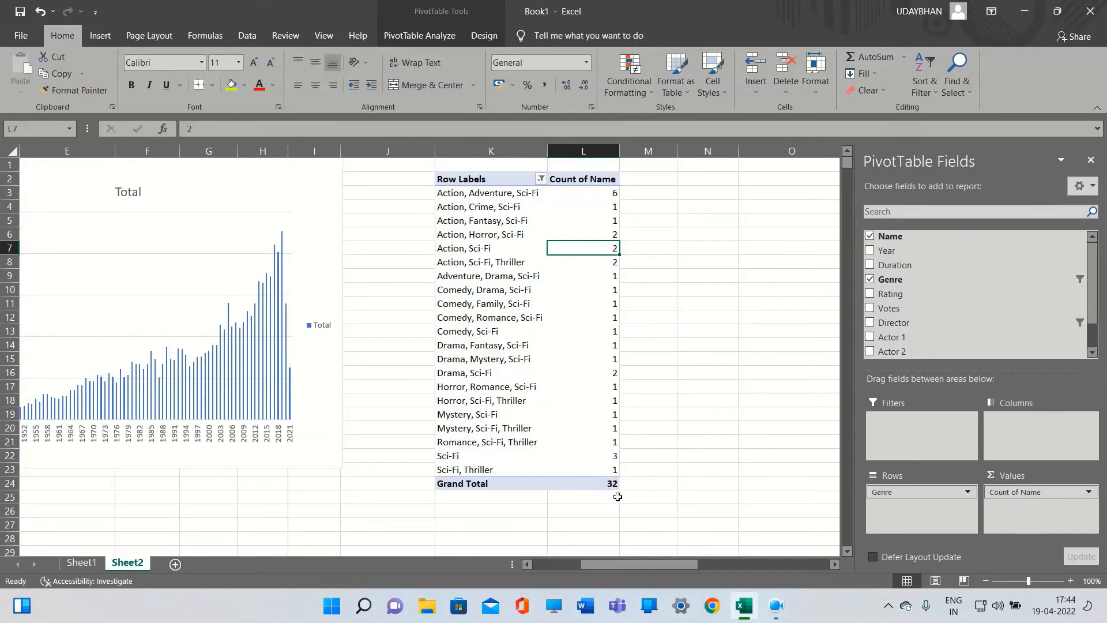
left_click(563, 403)
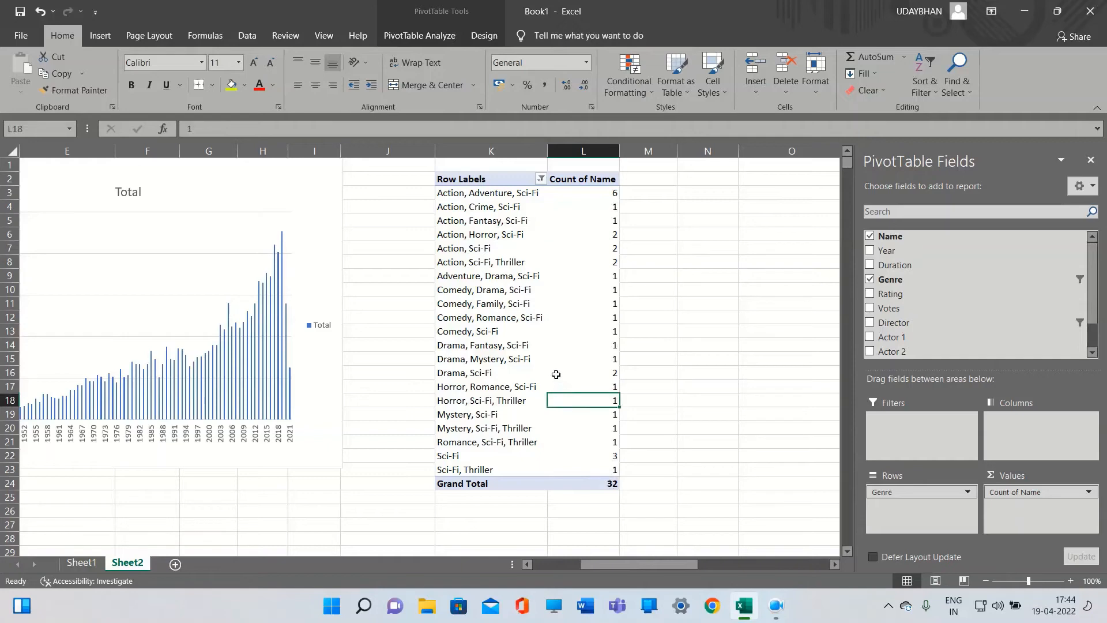
left_click(568, 360)
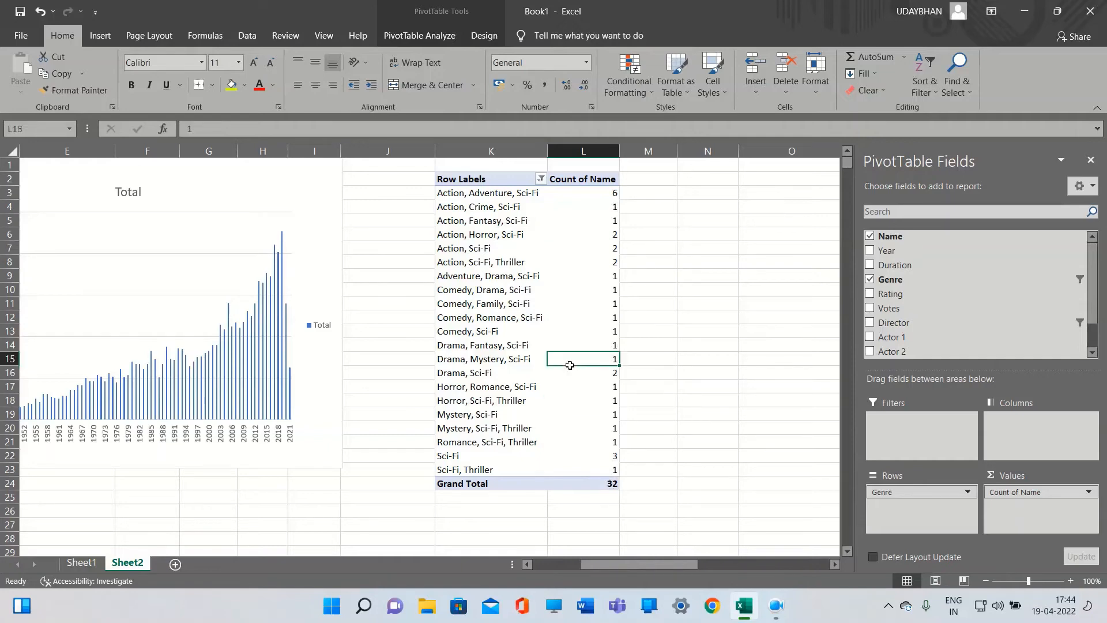
left_click(565, 333)
left_click(562, 306)
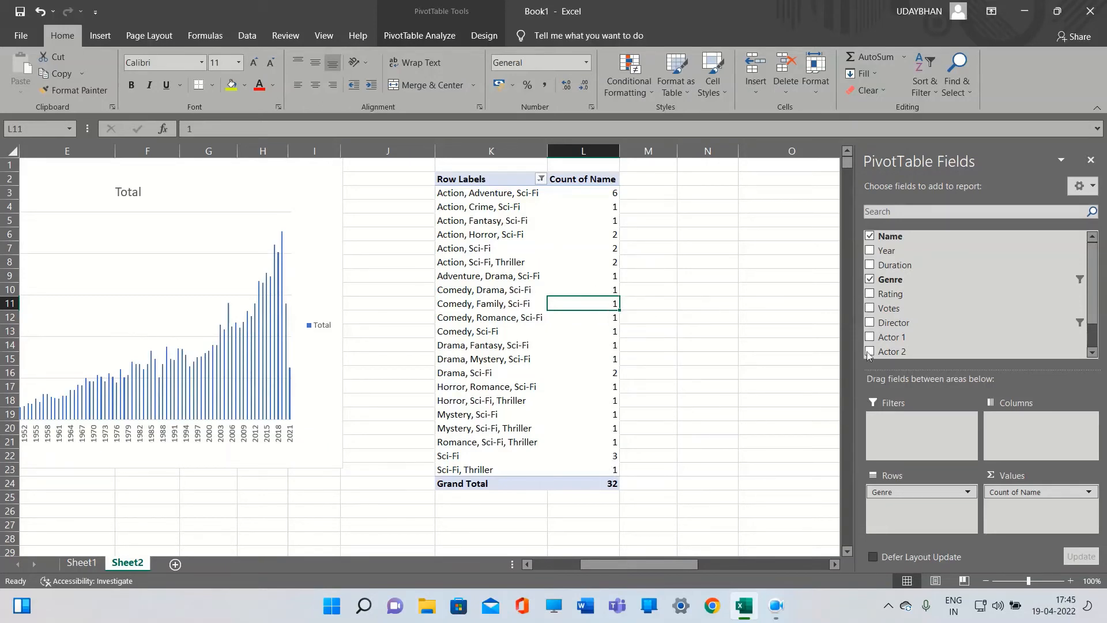
scroll(923, 323, "down", 2)
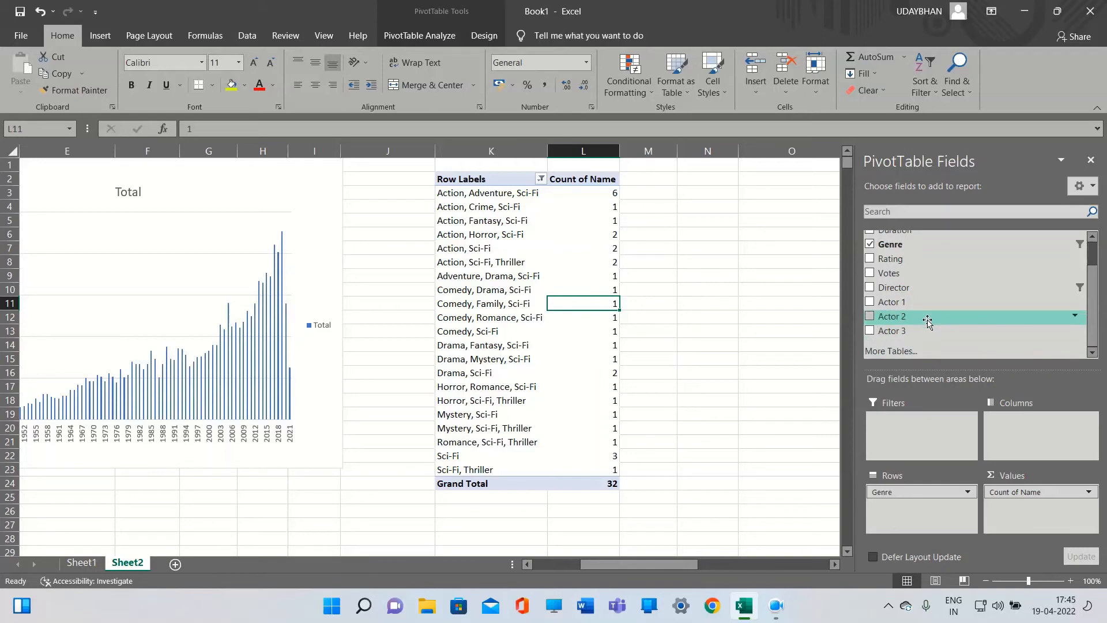
left_click(907, 348)
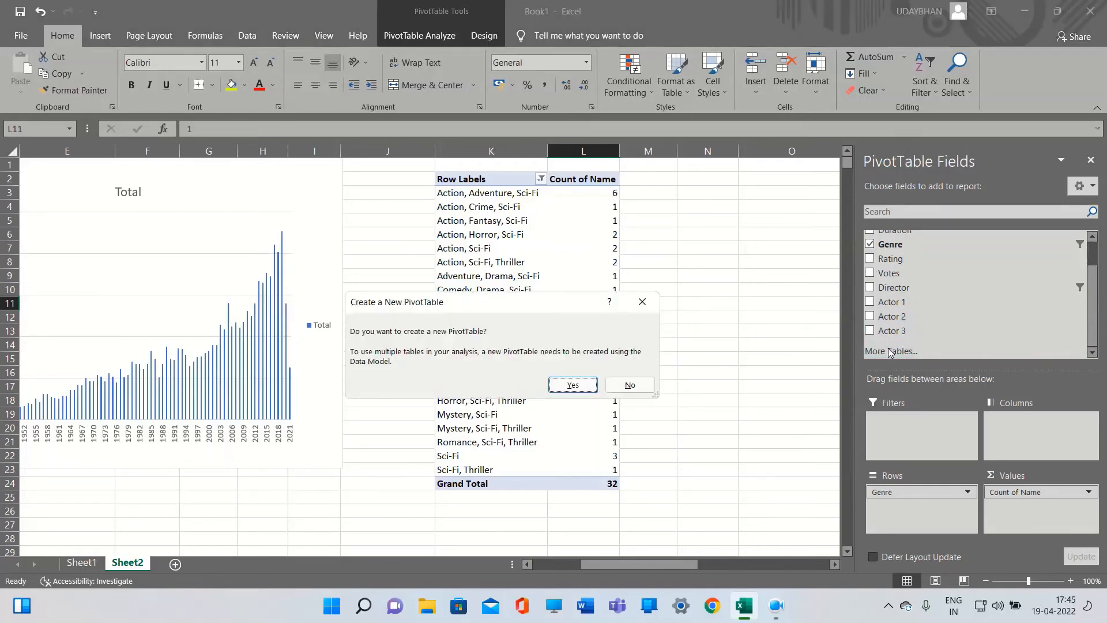
left_click(643, 302)
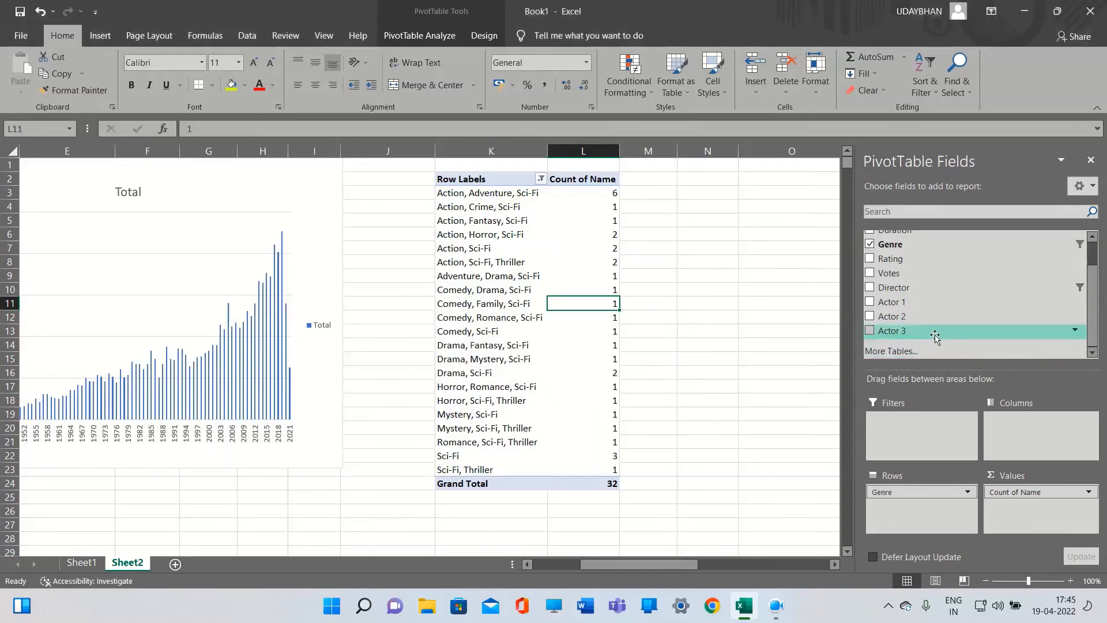
Replace Genre with Year in the rows to count movies per year
scroll(935, 311, "up", 1)
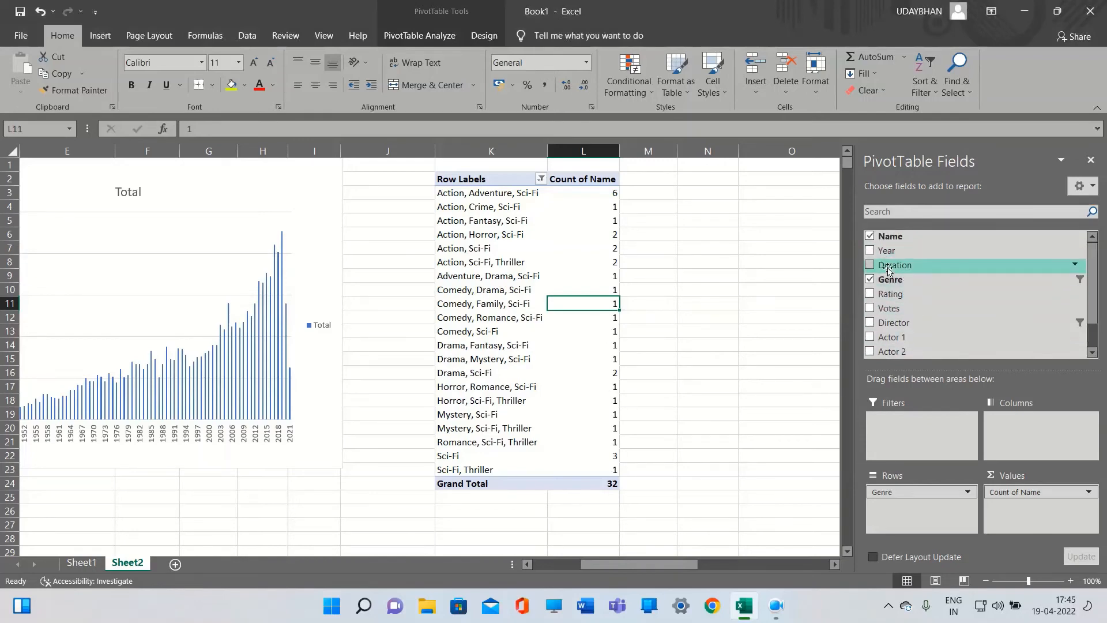
left_click(870, 250)
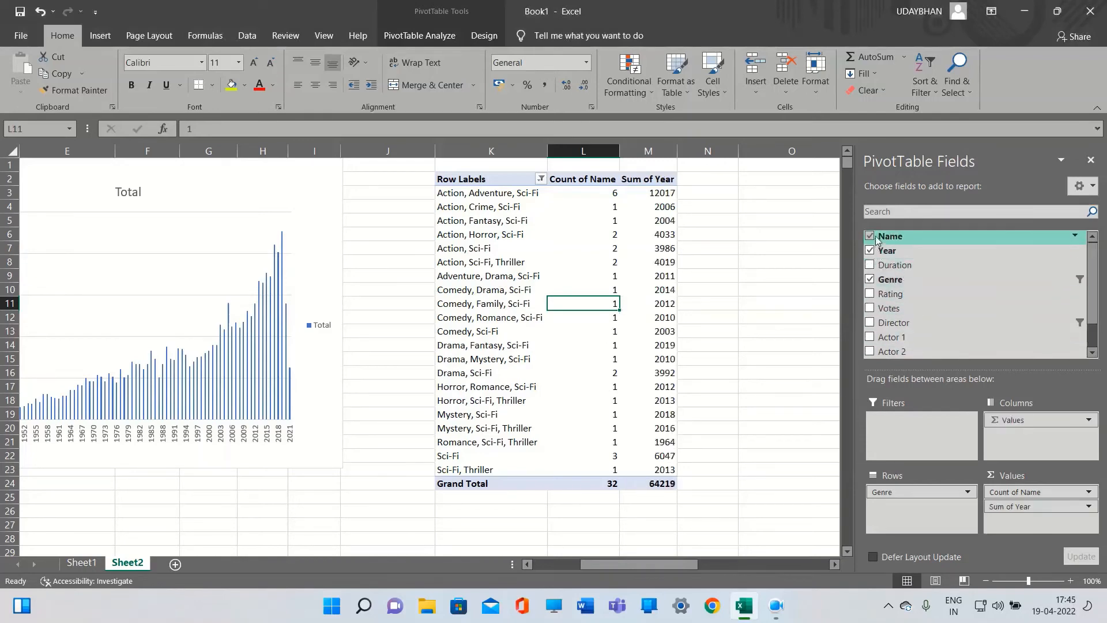
left_click(873, 280)
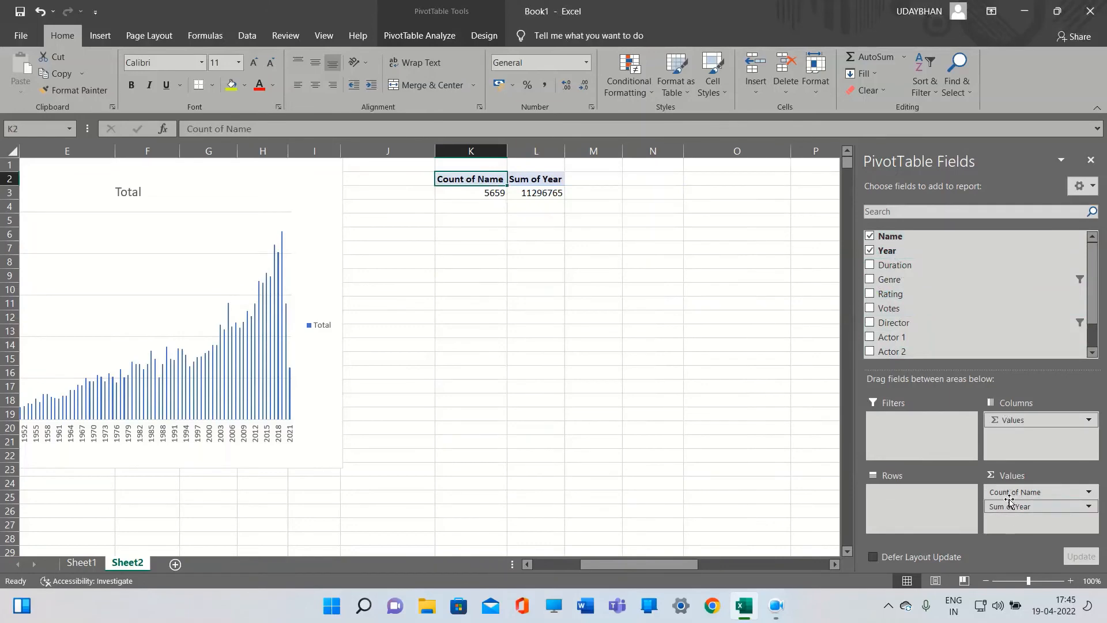
left_click(1014, 510)
left_click_drag(1014, 515, 923, 502)
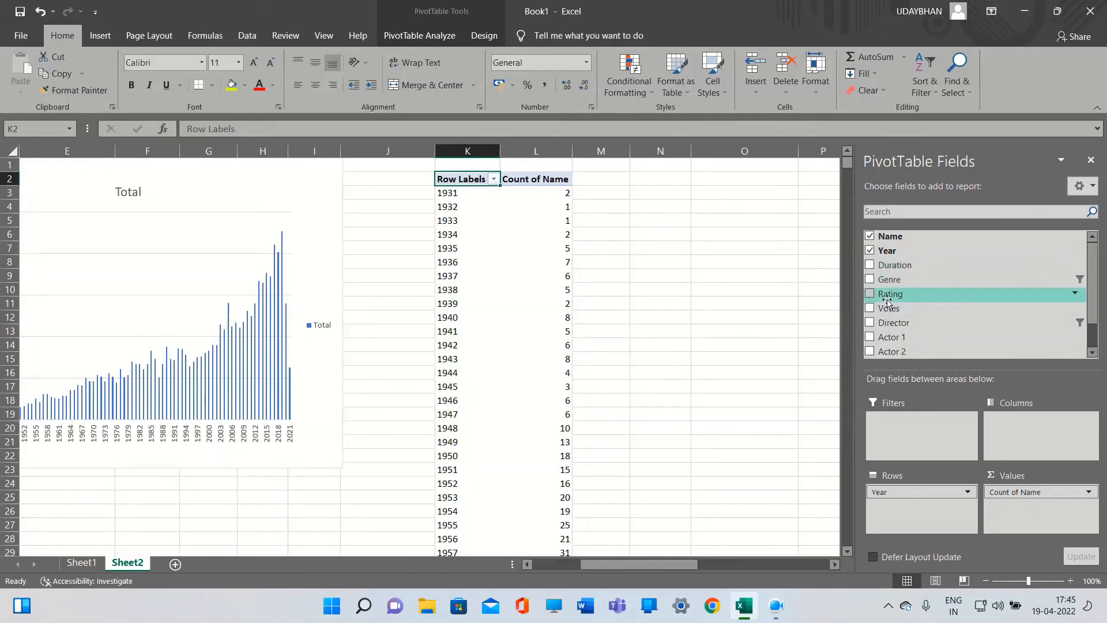
Add Rating to the rows beneath Year to list the ratings within each year
left_click(871, 294)
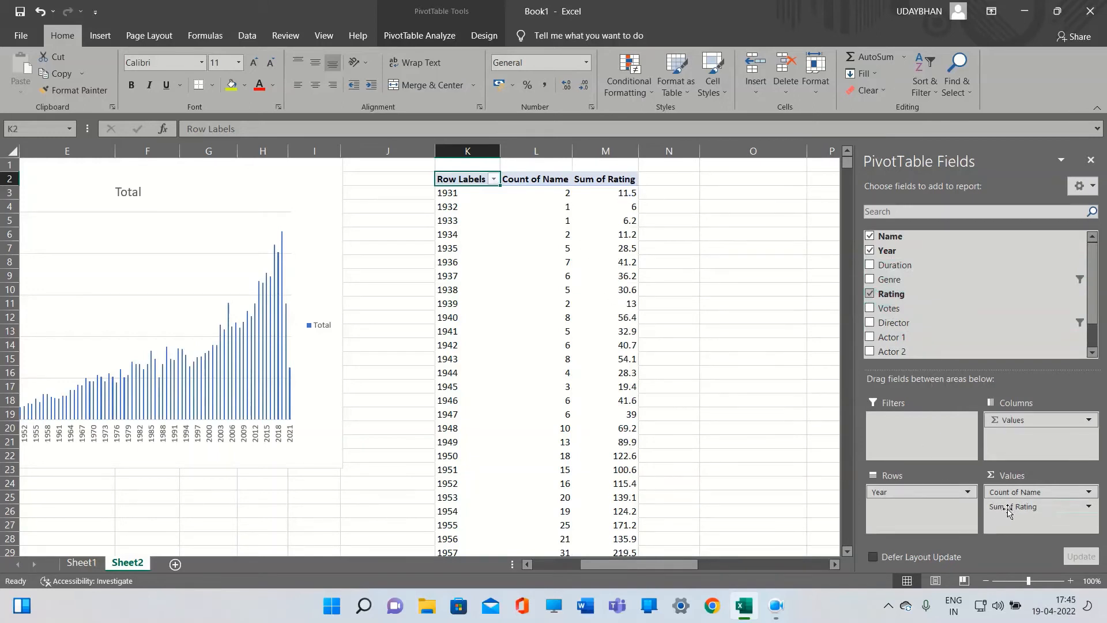
left_click_drag(1007, 506, 920, 510)
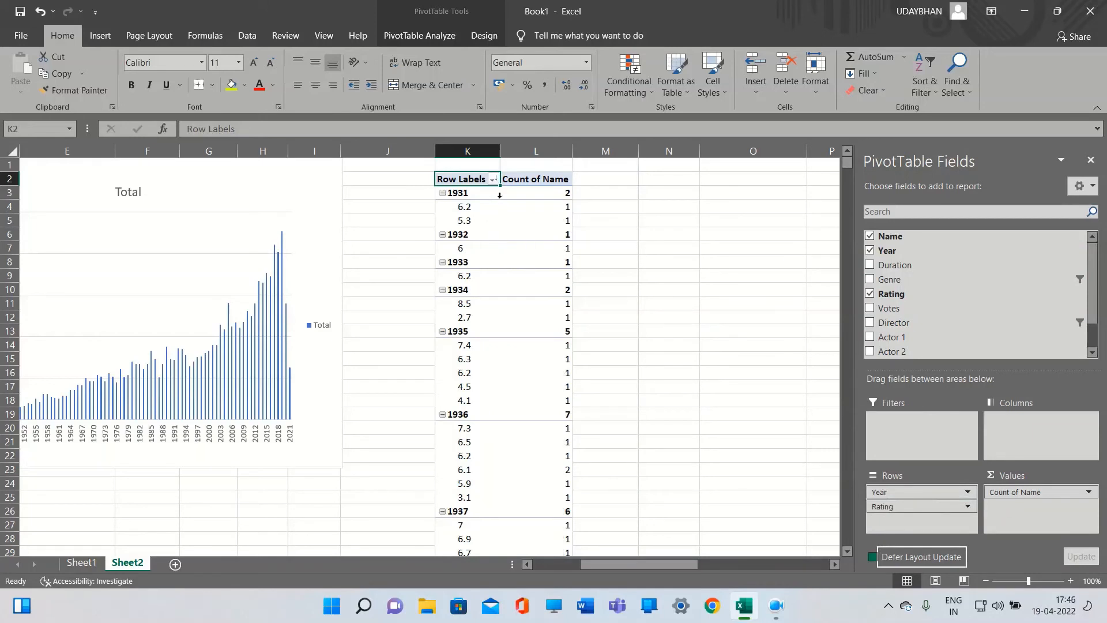
left_click(485, 222)
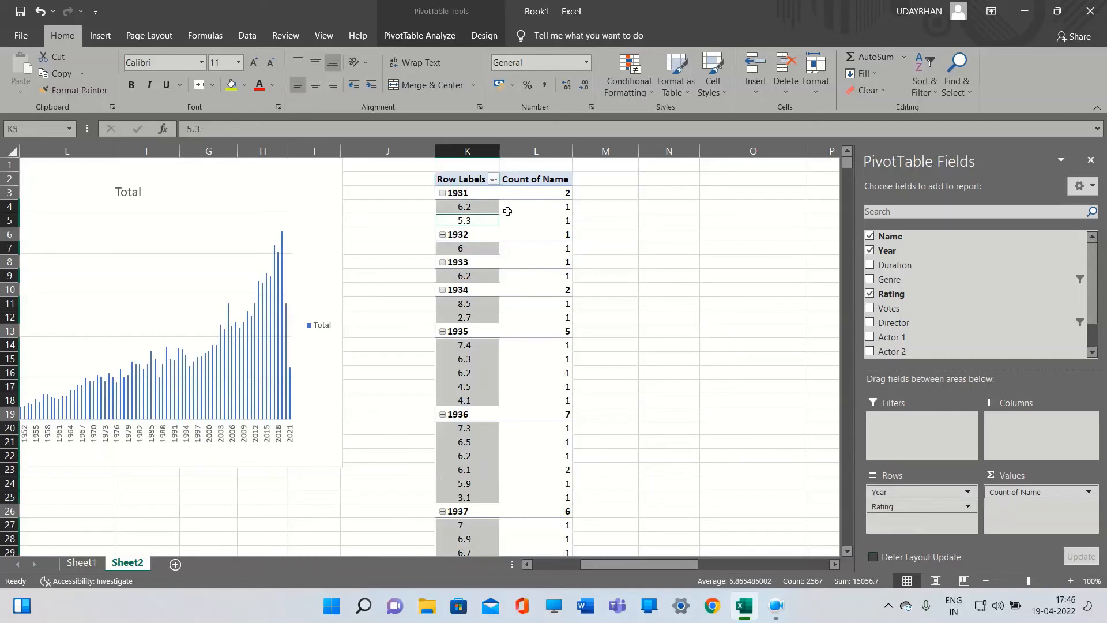
left_click(498, 209)
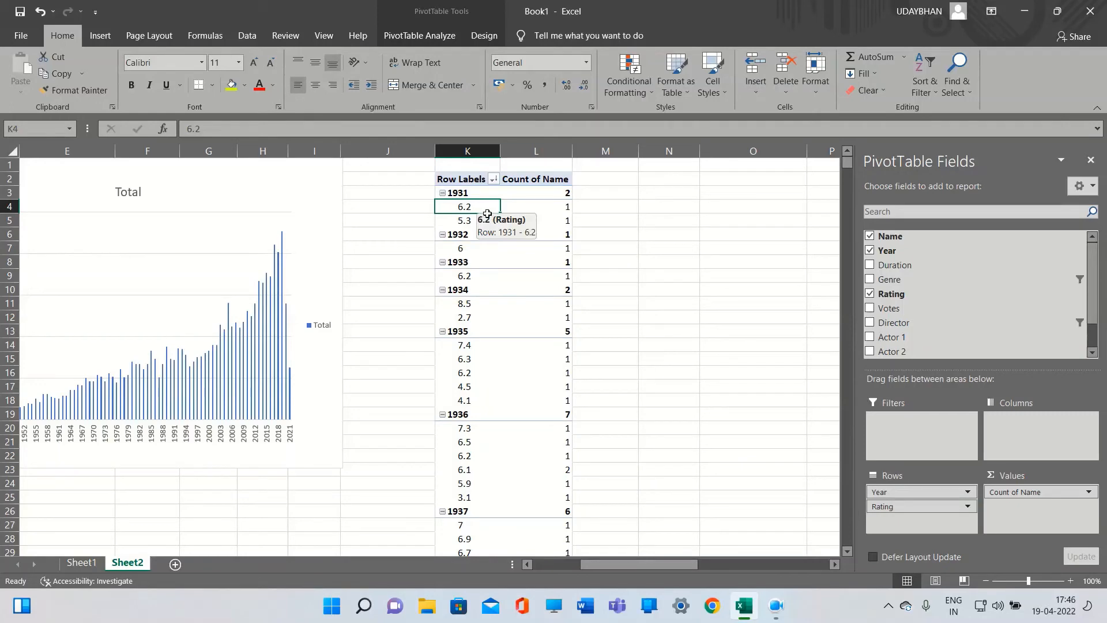
Sort the Rating items within each year from largest to smallest
right_click(485, 212)
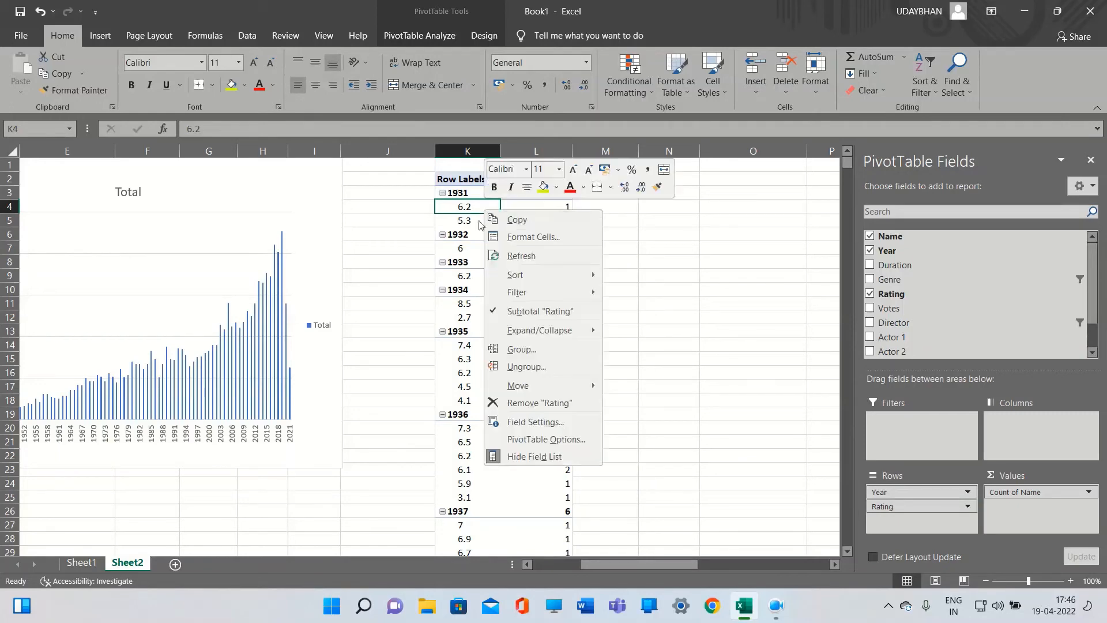
key("Escape")
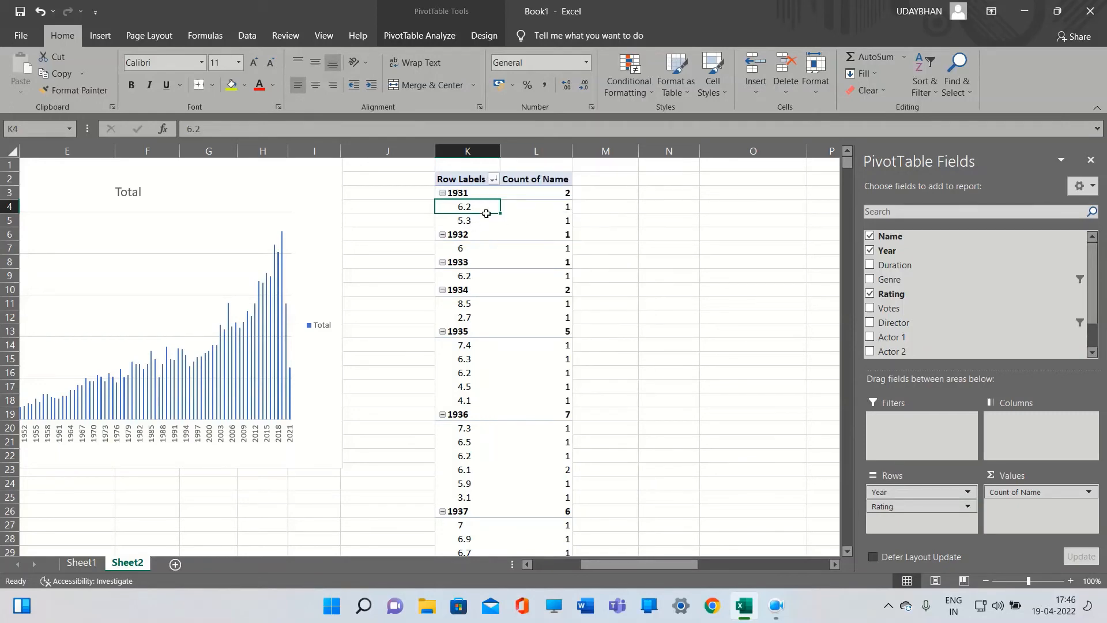
left_click(525, 207)
right_click(527, 207)
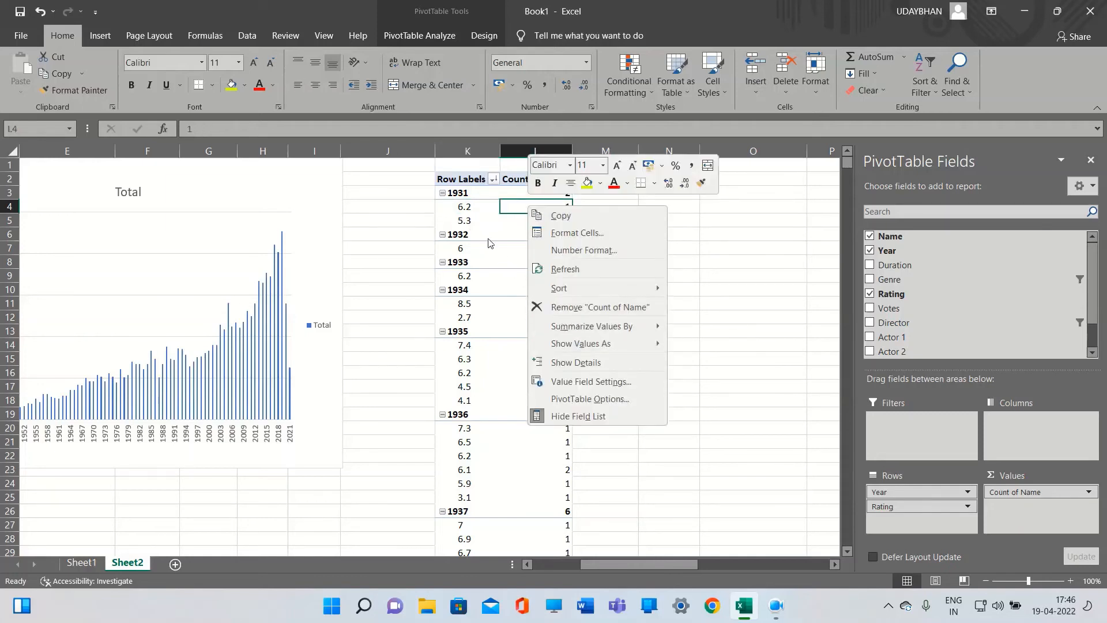
left_click(470, 209)
right_click(471, 210)
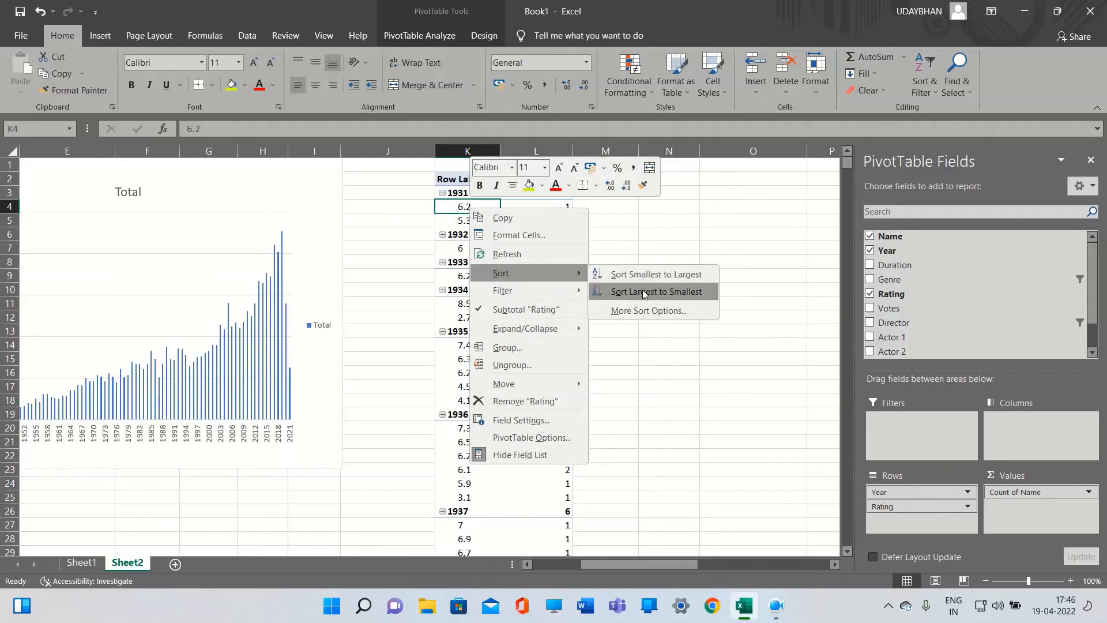
left_click(637, 289)
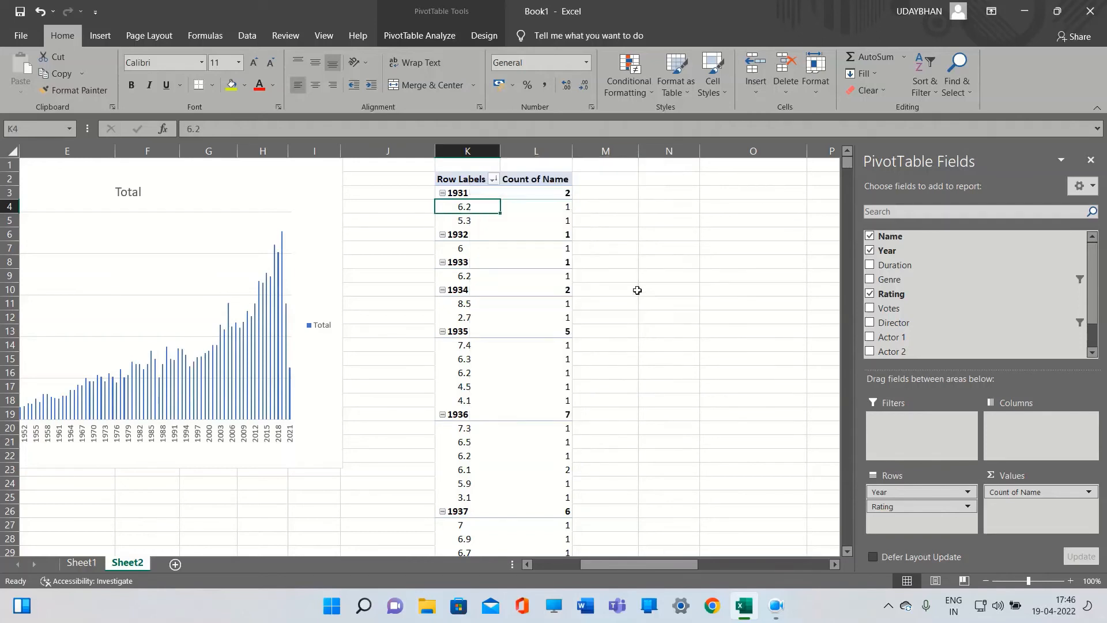
right_click(483, 210)
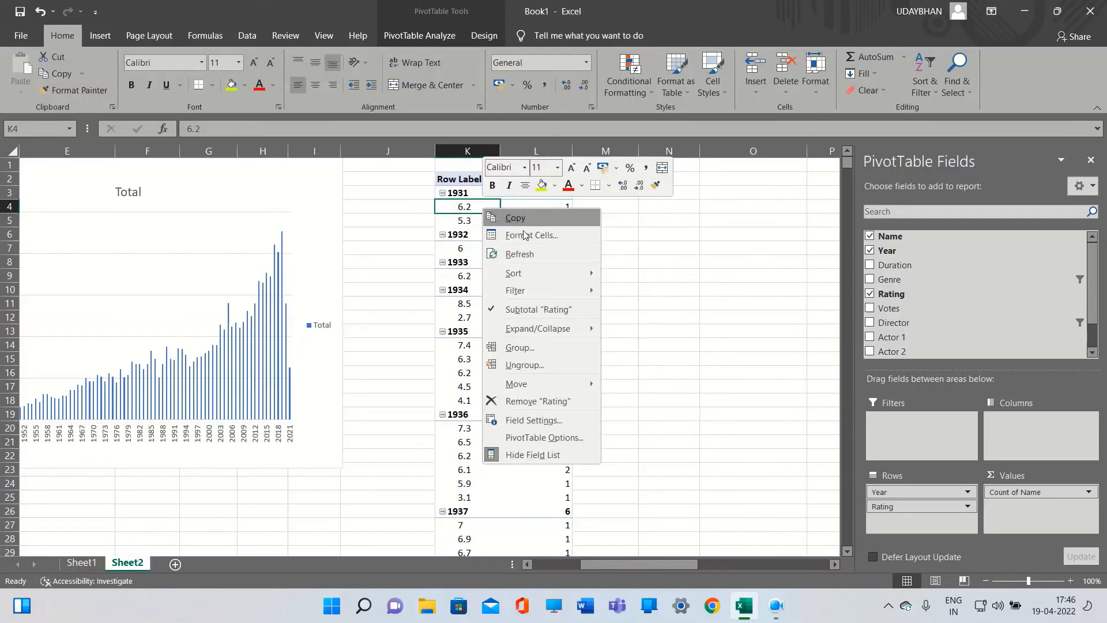
mouse_move(545, 275)
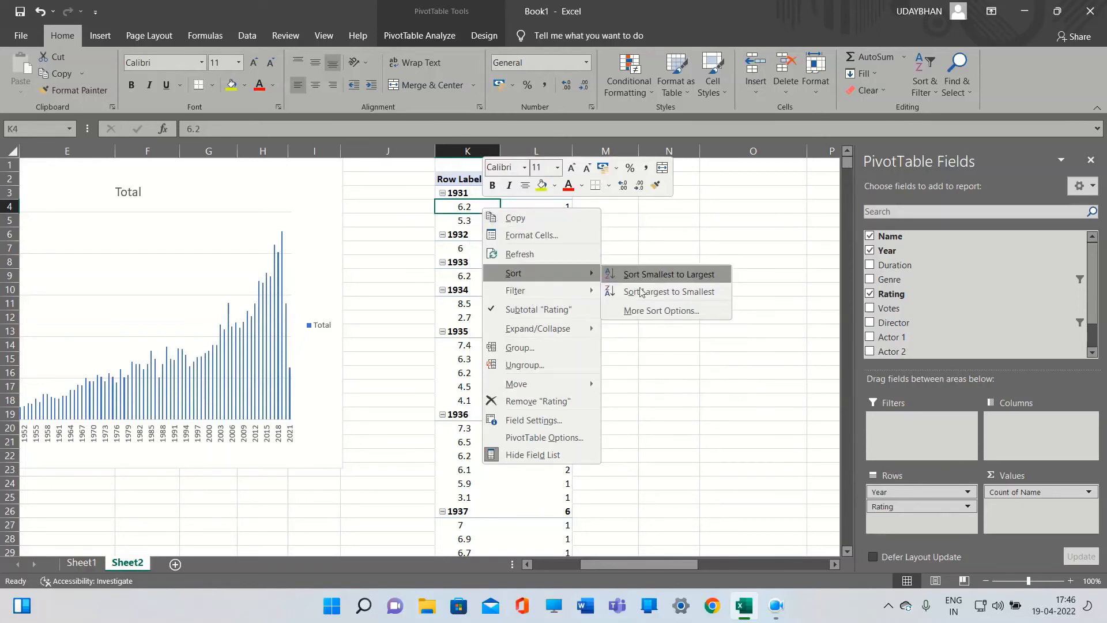
left_click(662, 311)
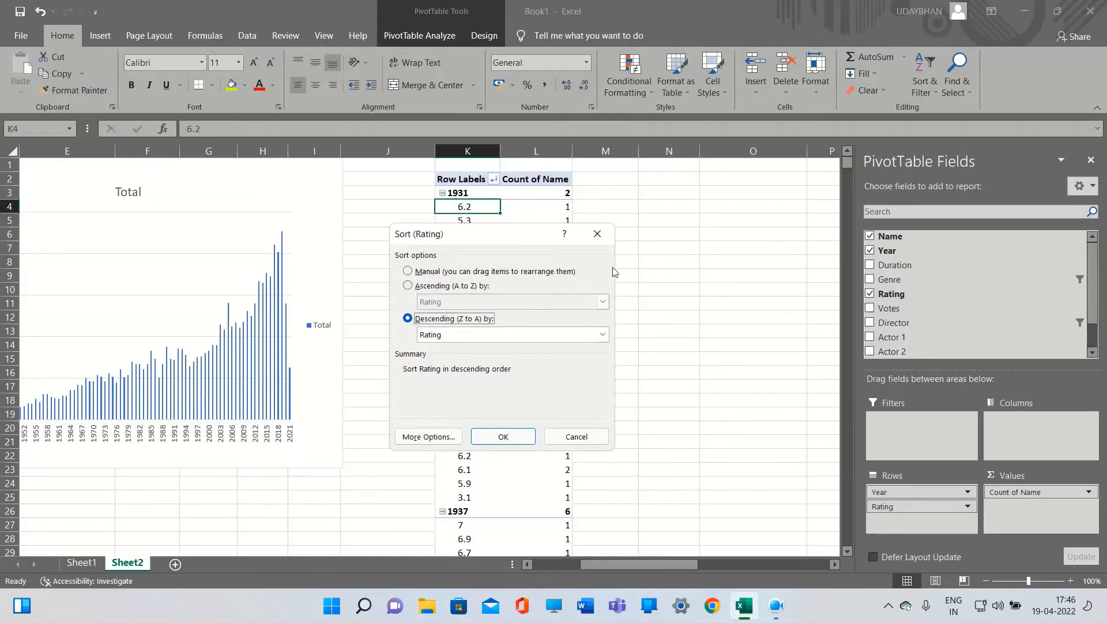
left_click(597, 233)
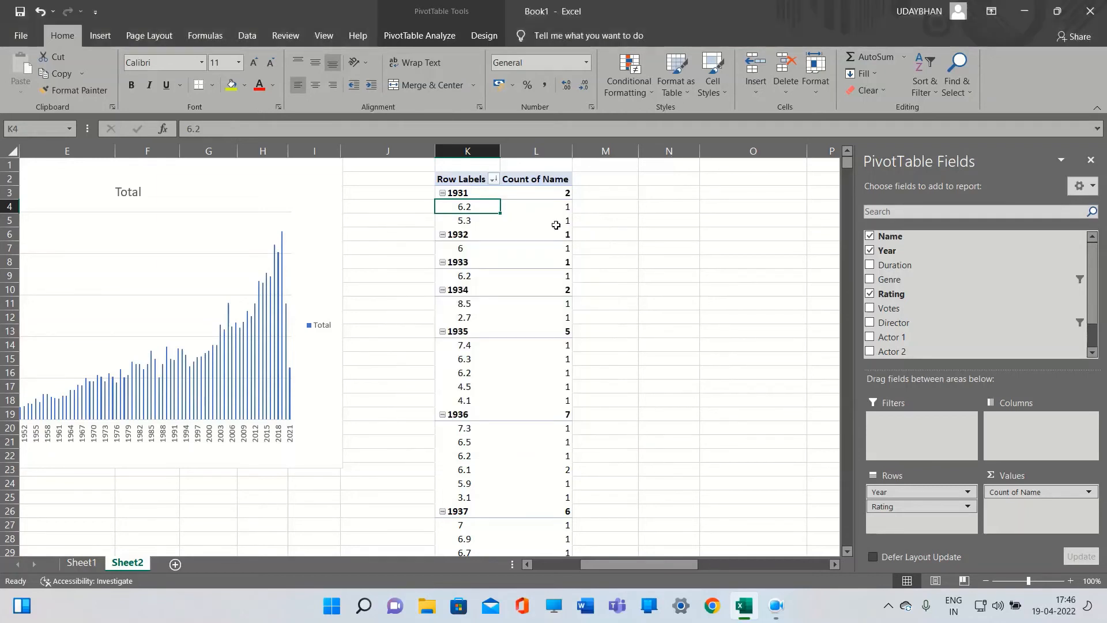
Apply a Top 10 filter on Rating showing the top 1 item by Count of Name
right_click(478, 209)
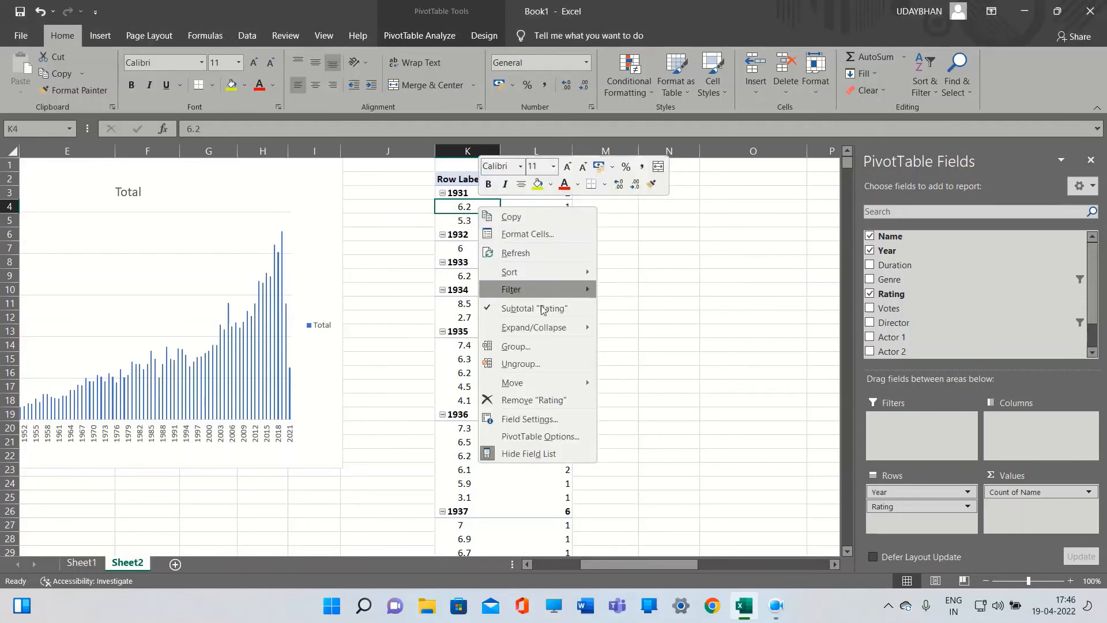
mouse_move(536, 292)
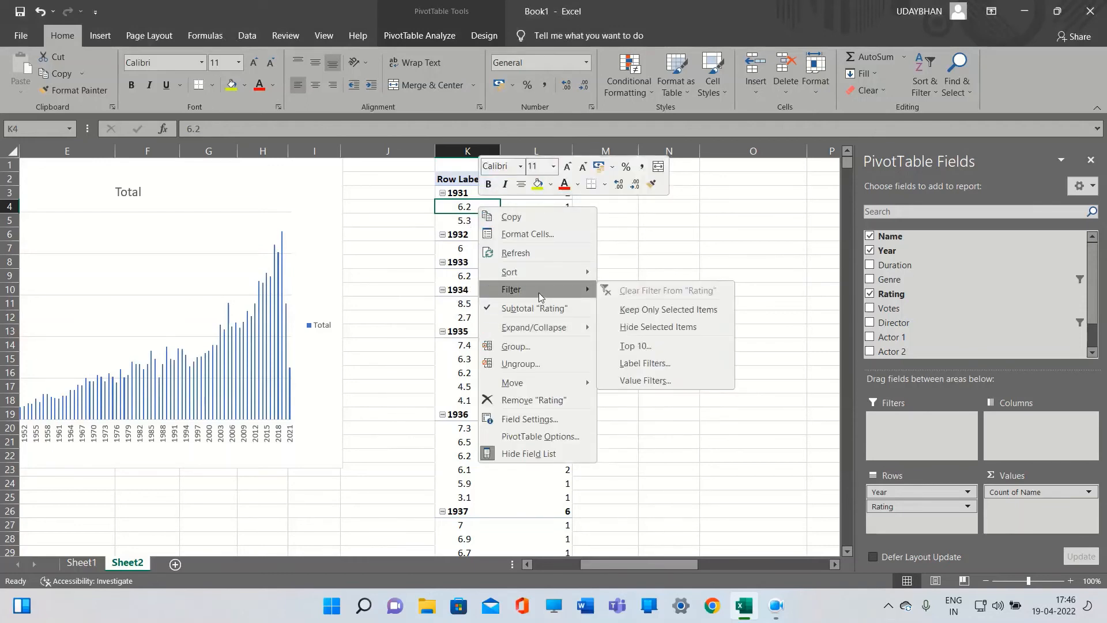
left_click(653, 345)
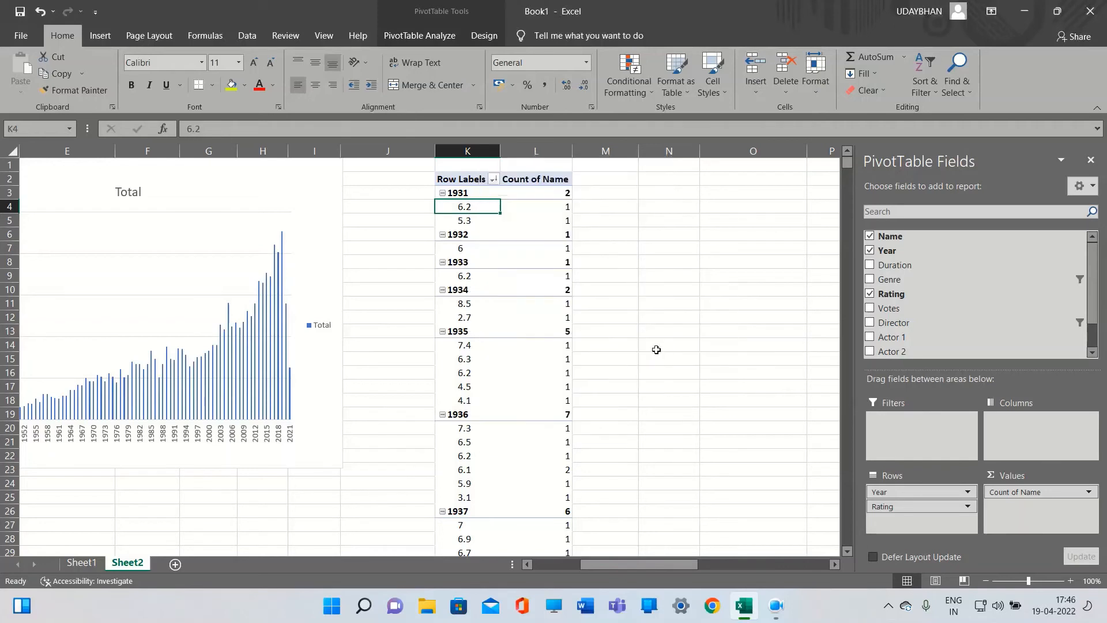
left_click(455, 342)
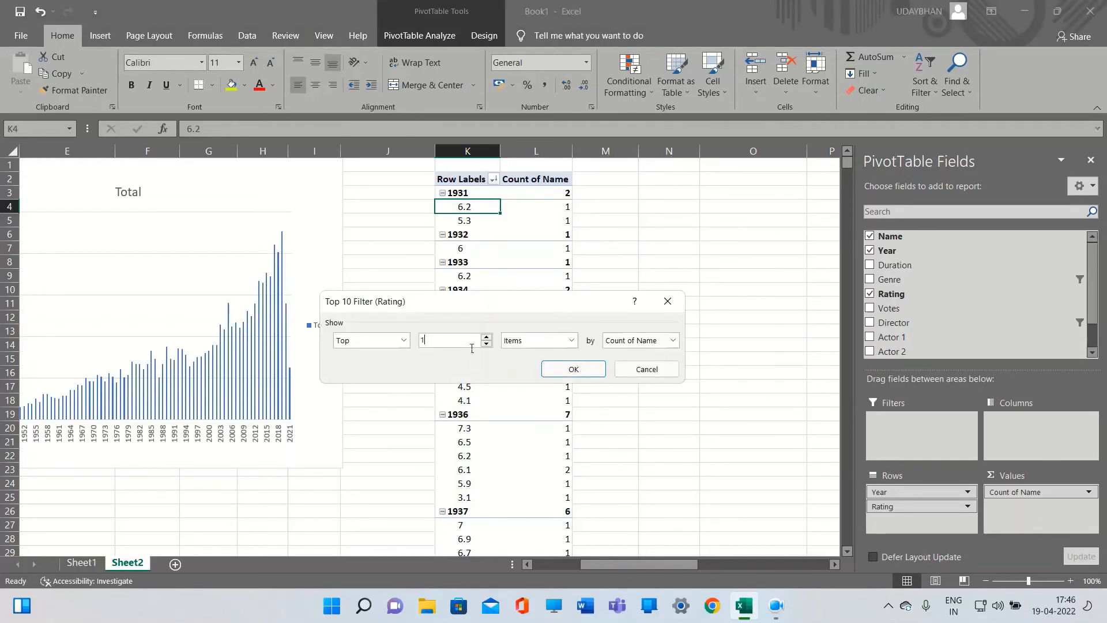
left_click(576, 370)
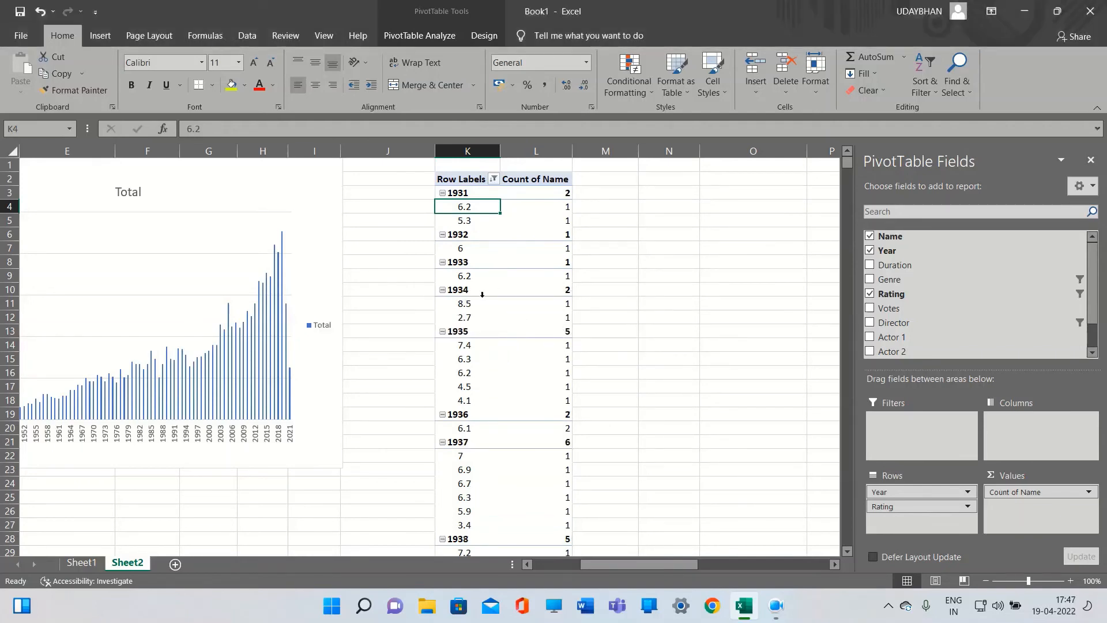
Reopen the Rating Top 10 filter and review its show, items and by options
scroll(483, 294, "down", 5)
scroll(483, 294, "up", 5)
left_click(478, 374)
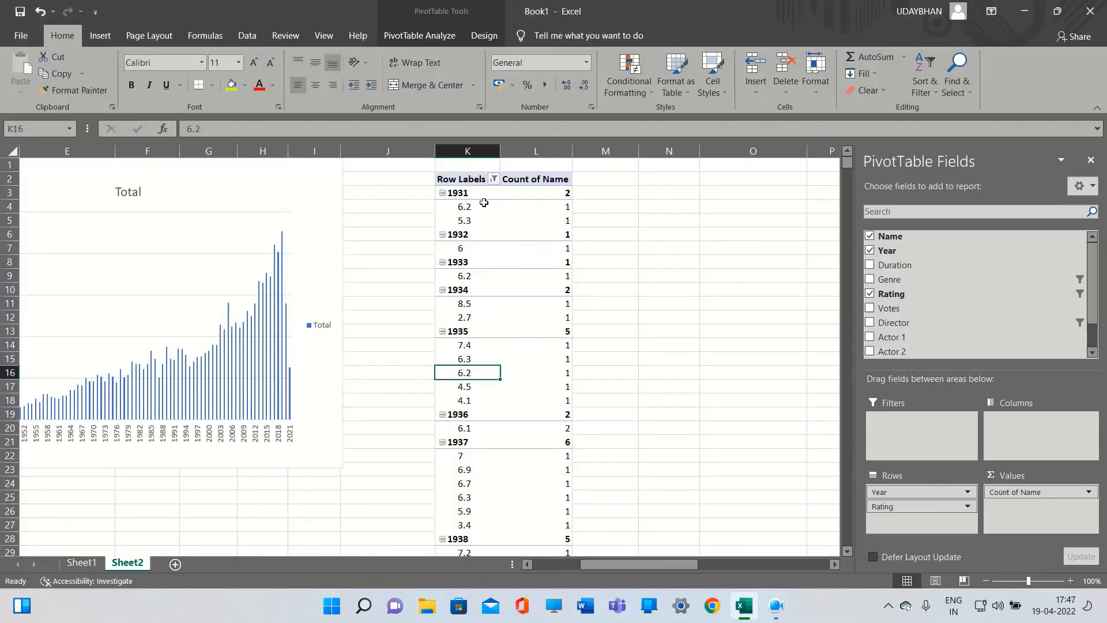
left_click(465, 209)
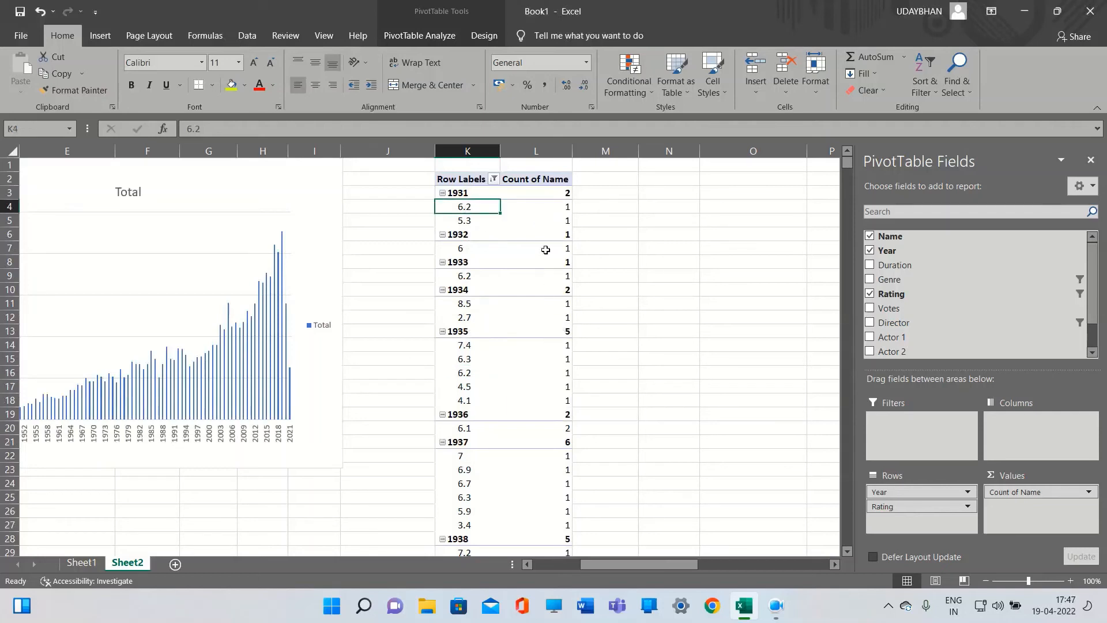
right_click(471, 225)
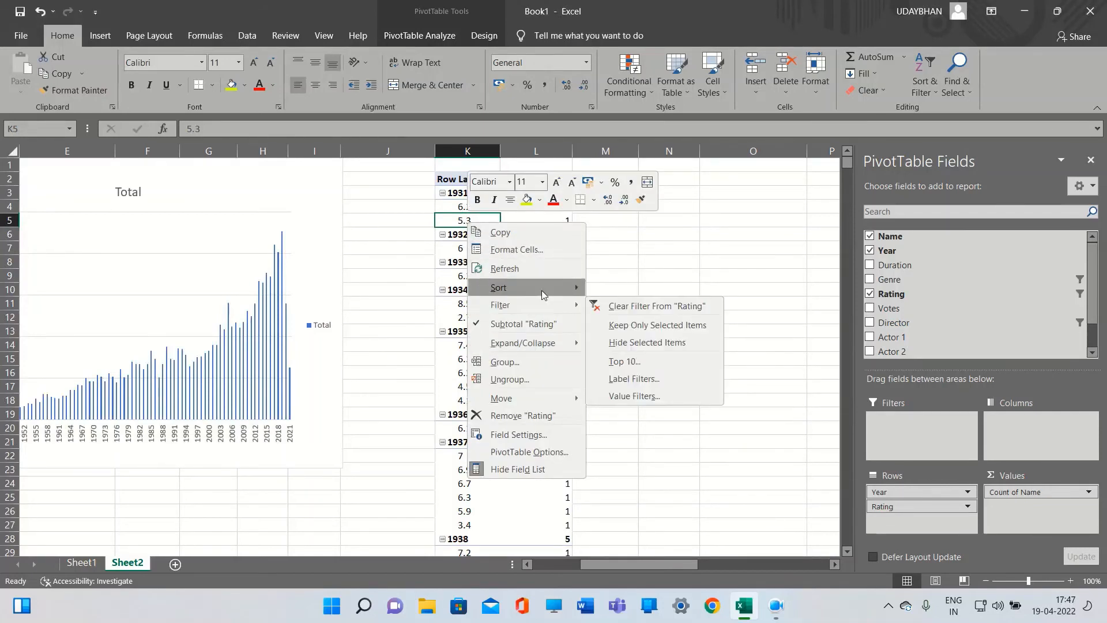
mouse_move(565, 290)
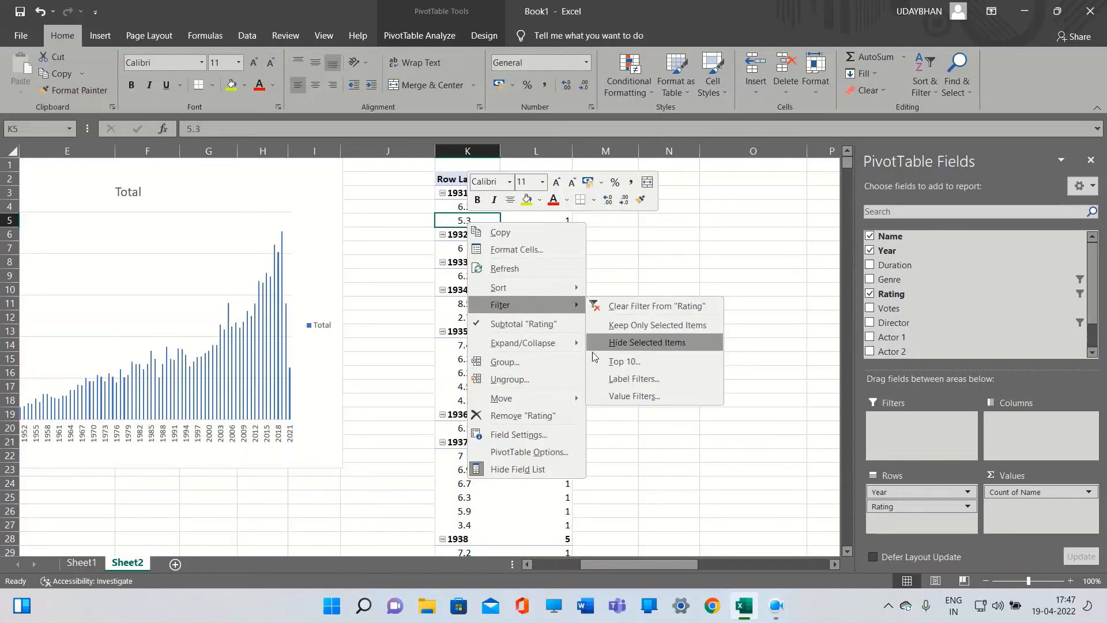
left_click(608, 361)
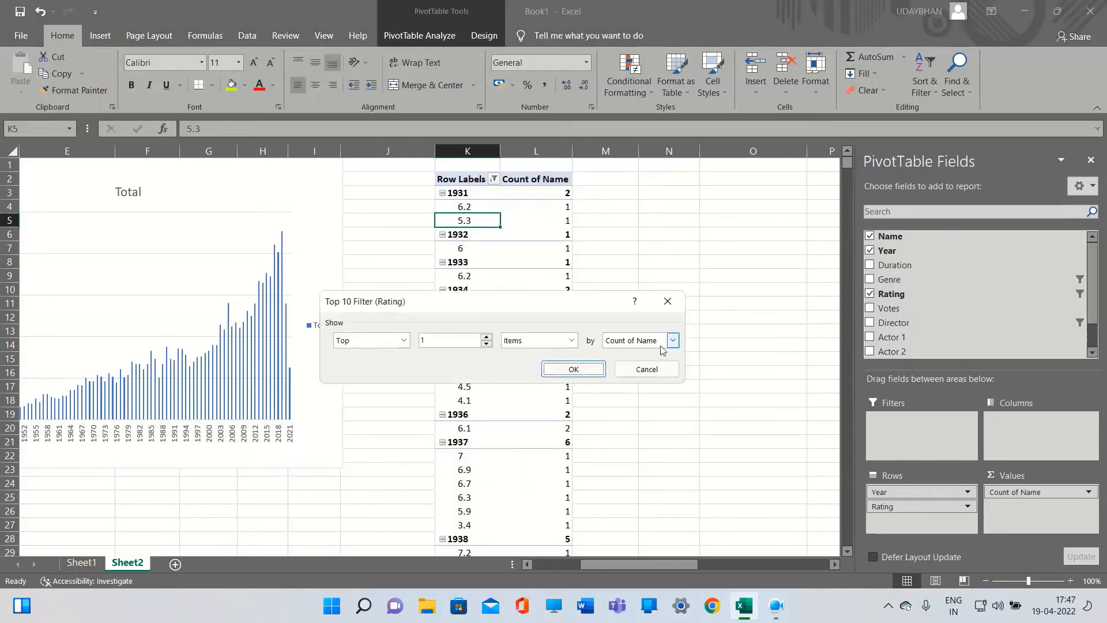
left_click(656, 343)
left_click(571, 340)
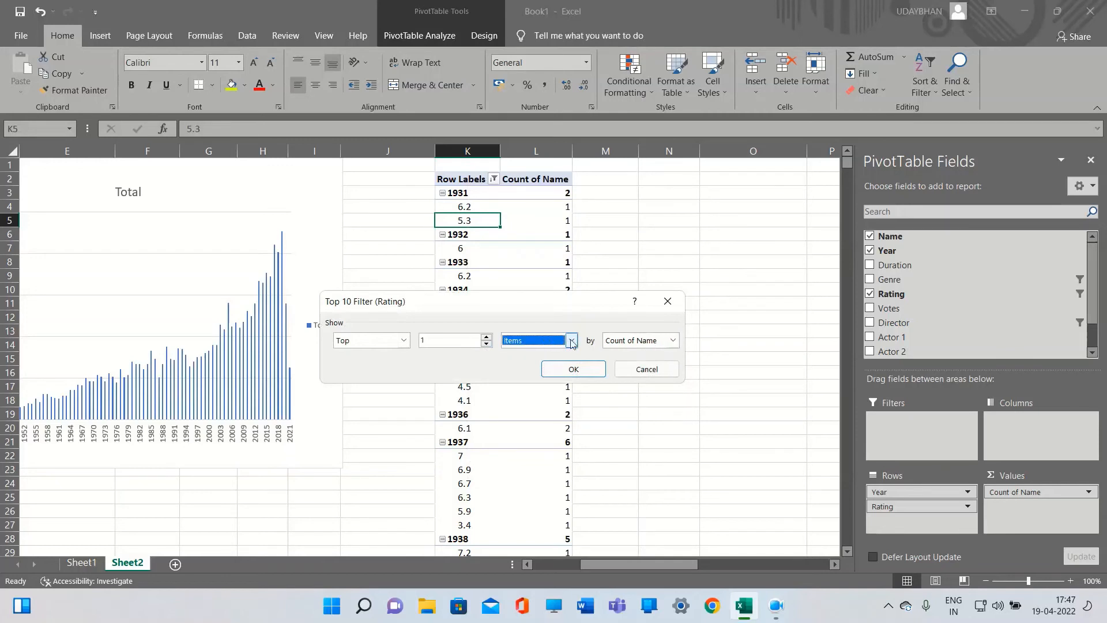
left_click(571, 341)
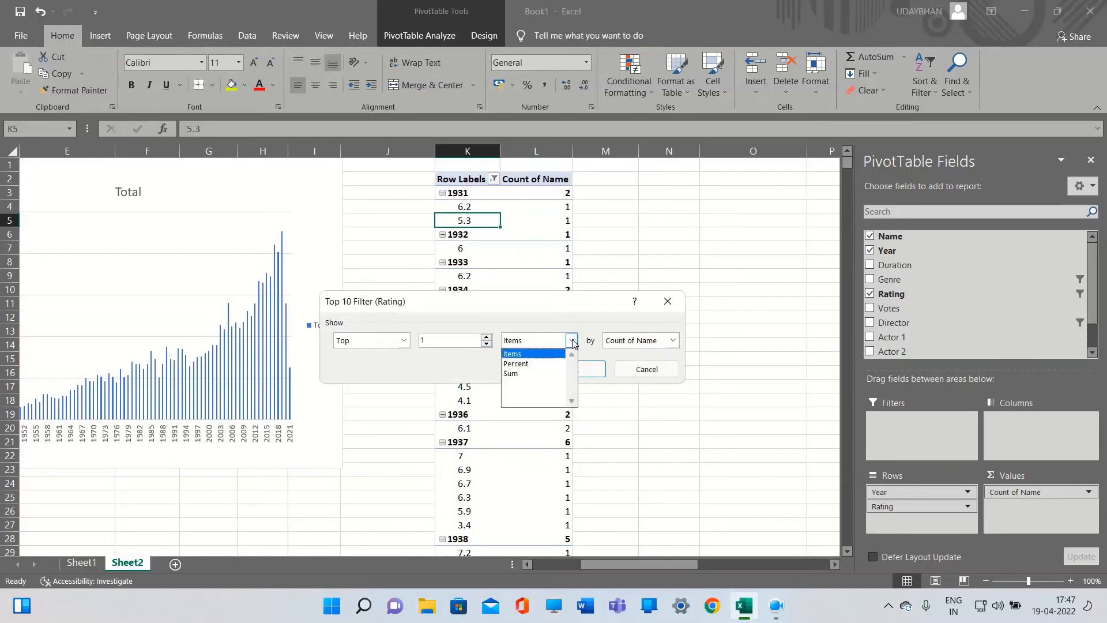
left_click(405, 341)
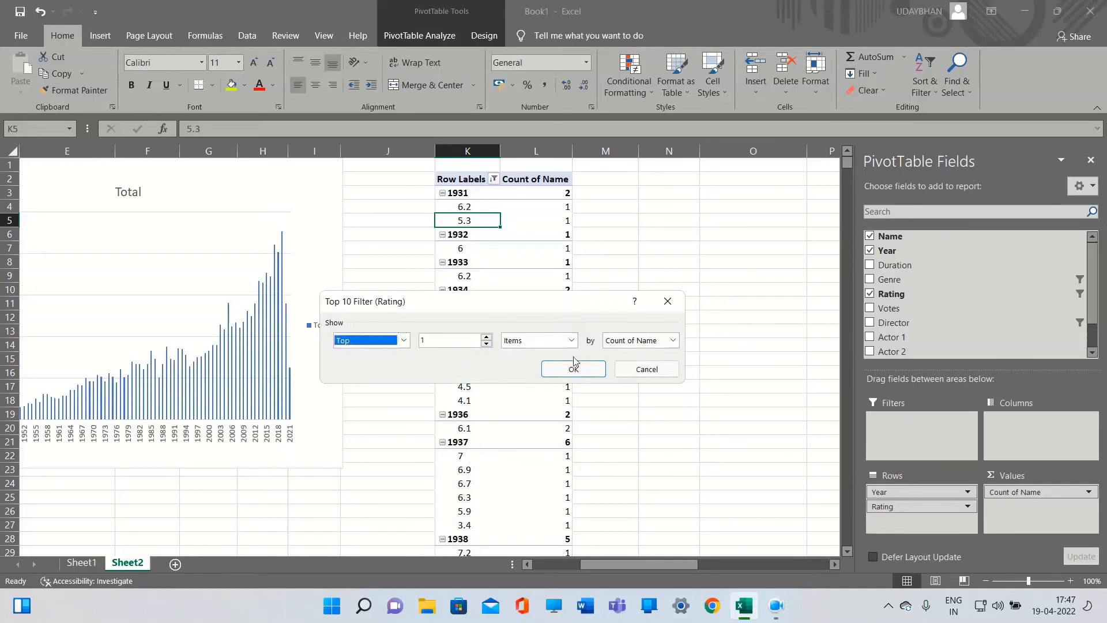
left_click(564, 371)
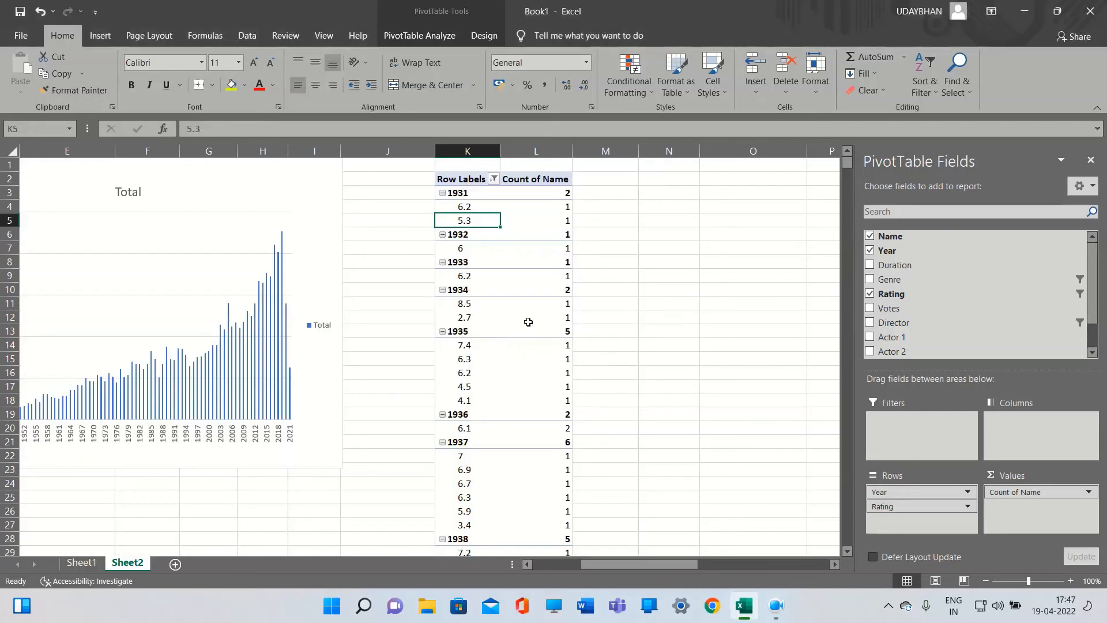
Scroll through the filtered ratings listed under each year
scroll(506, 299, "down", 4)
scroll(506, 299, "down", 18)
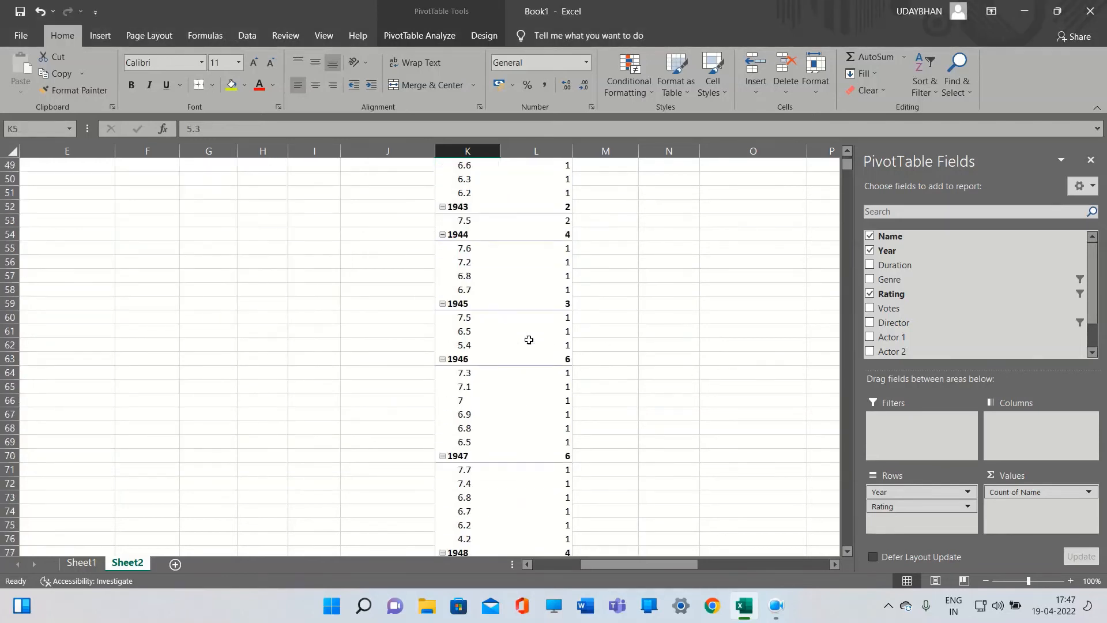
scroll(529, 339, "down", 9)
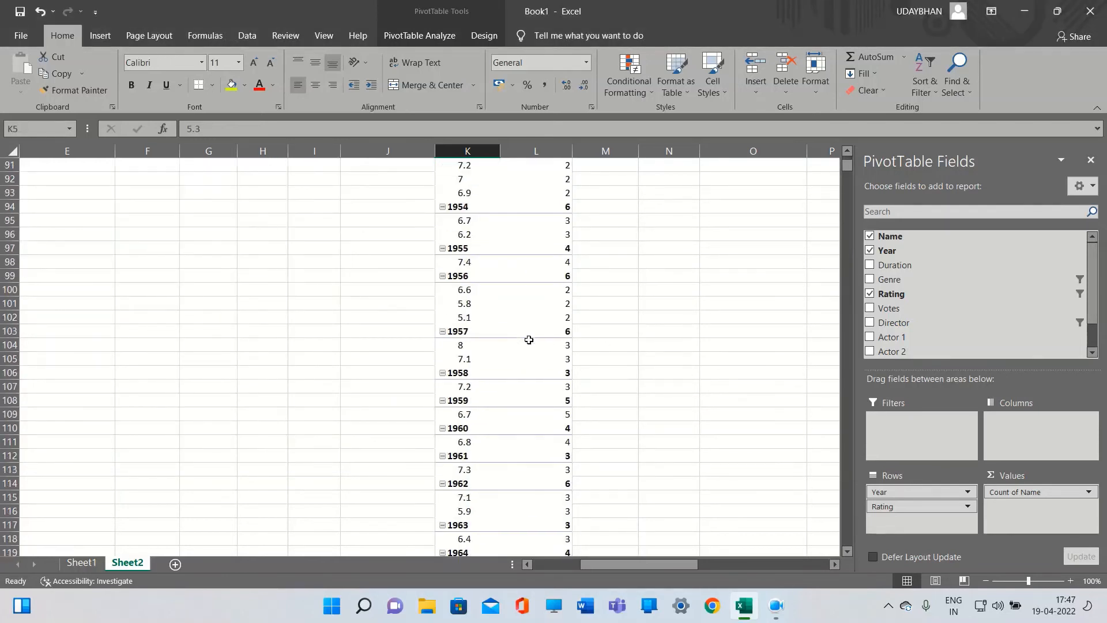
scroll(529, 340, "up", 20)
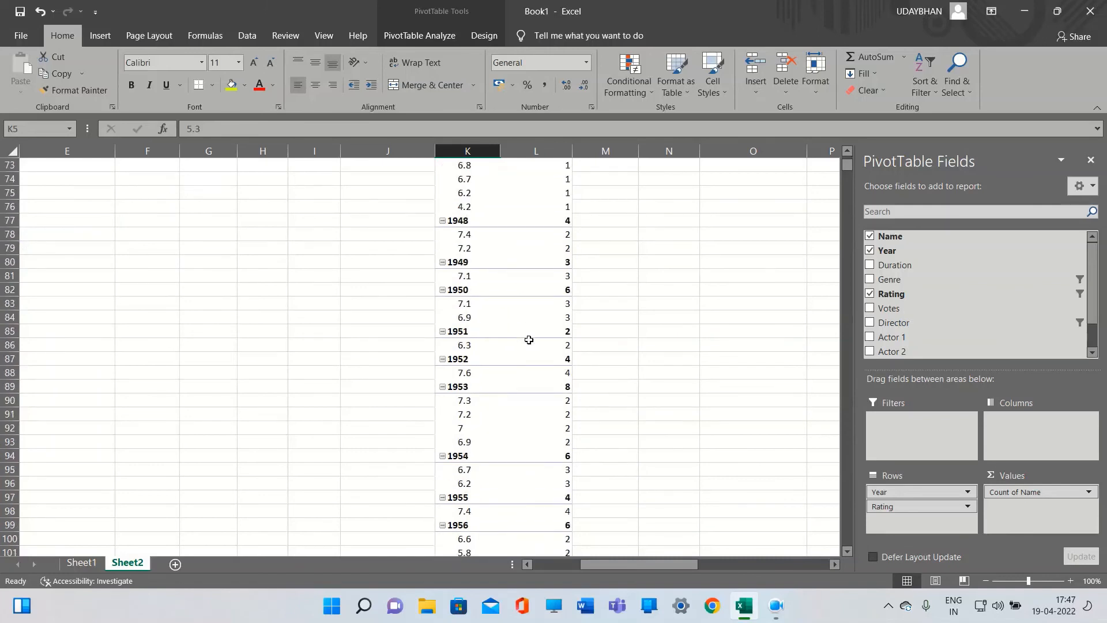
scroll(529, 340, "up", 5)
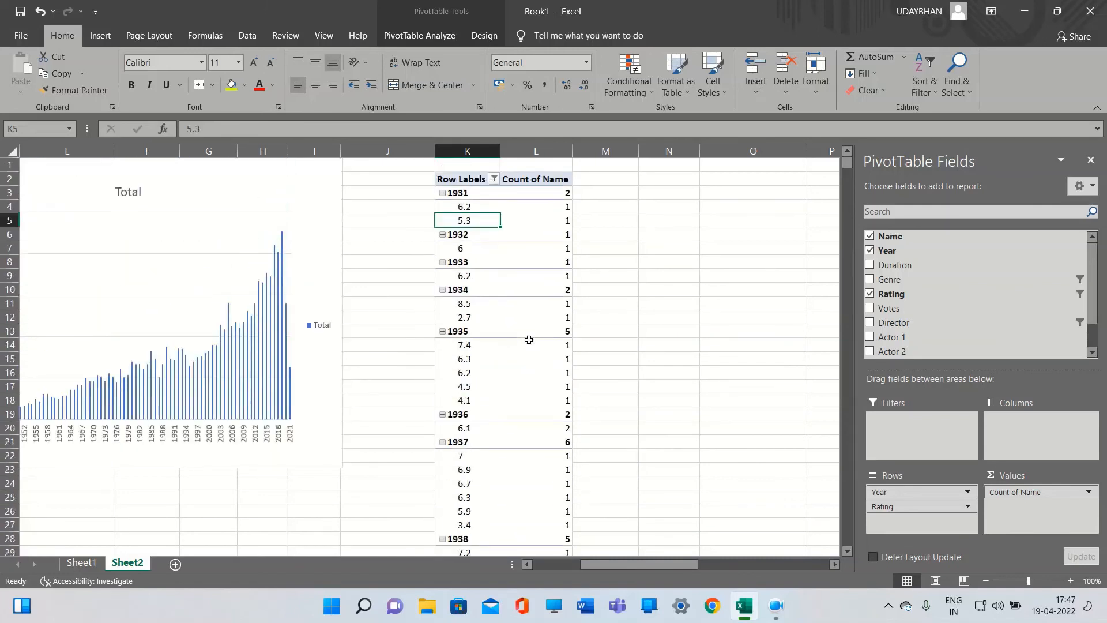
Filter Year to its top item by Count of Name with a Top 10 filter, then clear the Year filter
left_click(496, 193)
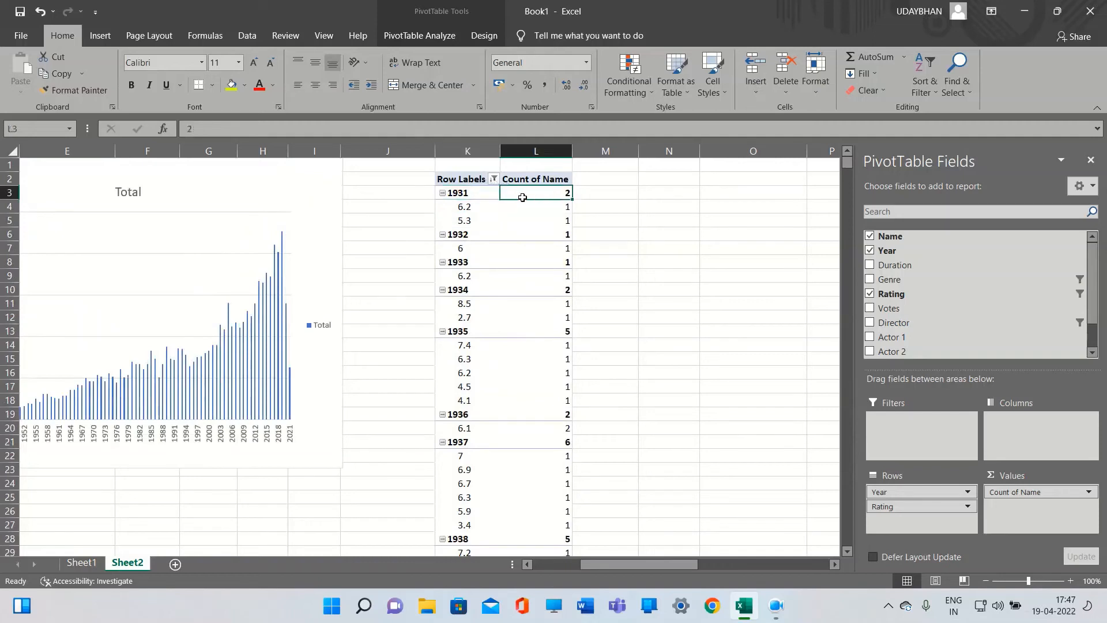
right_click(470, 194)
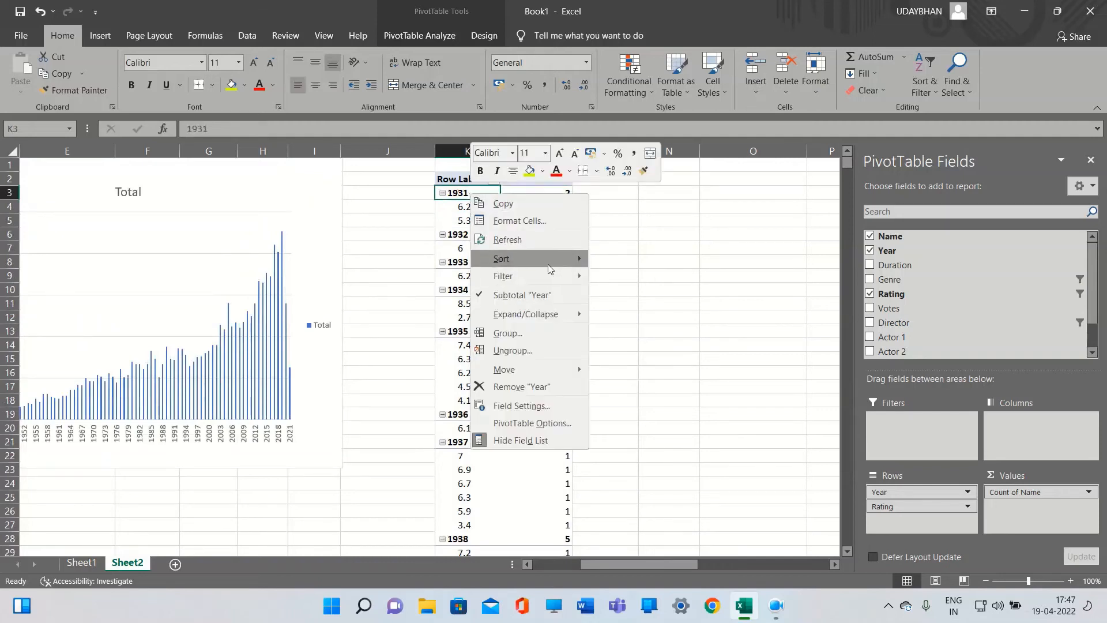
mouse_move(558, 277)
left_click(629, 332)
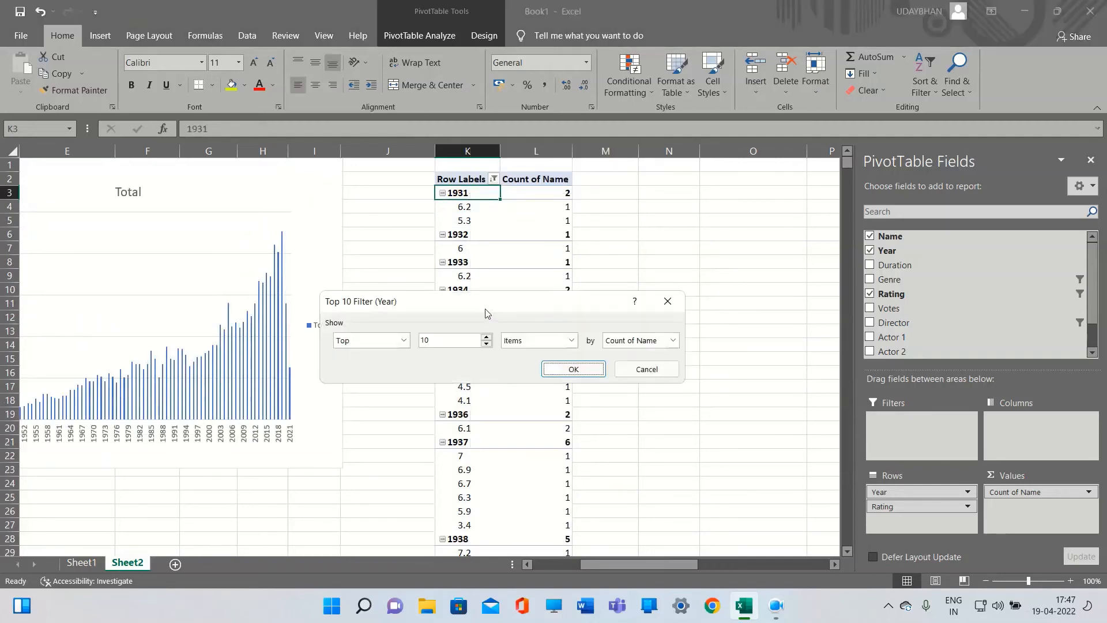
left_click(457, 343)
left_click(583, 372)
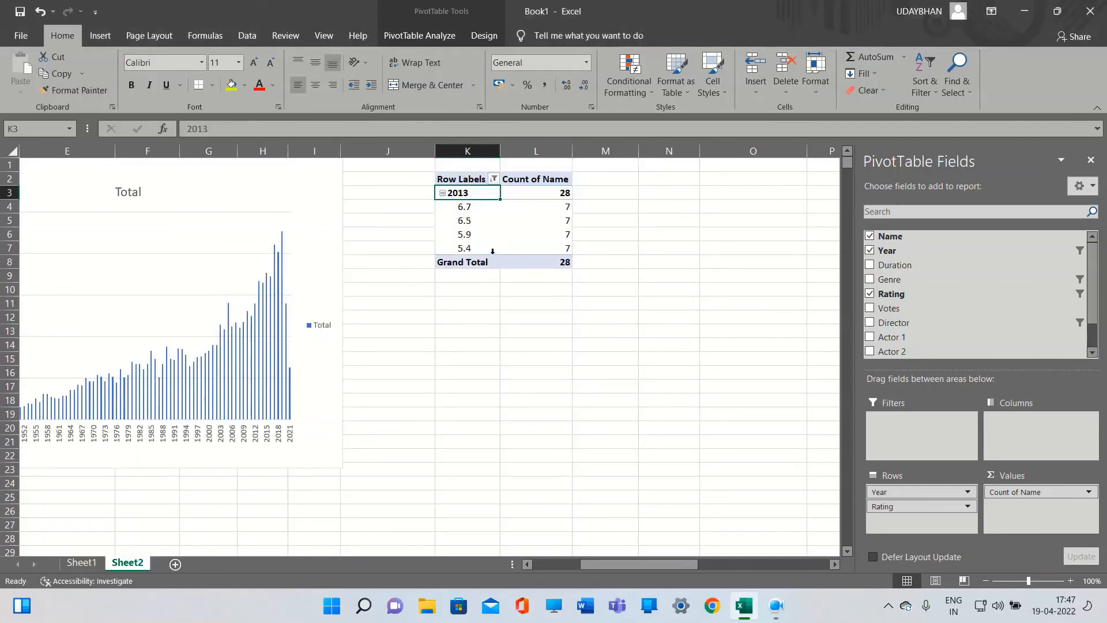
left_click(494, 179)
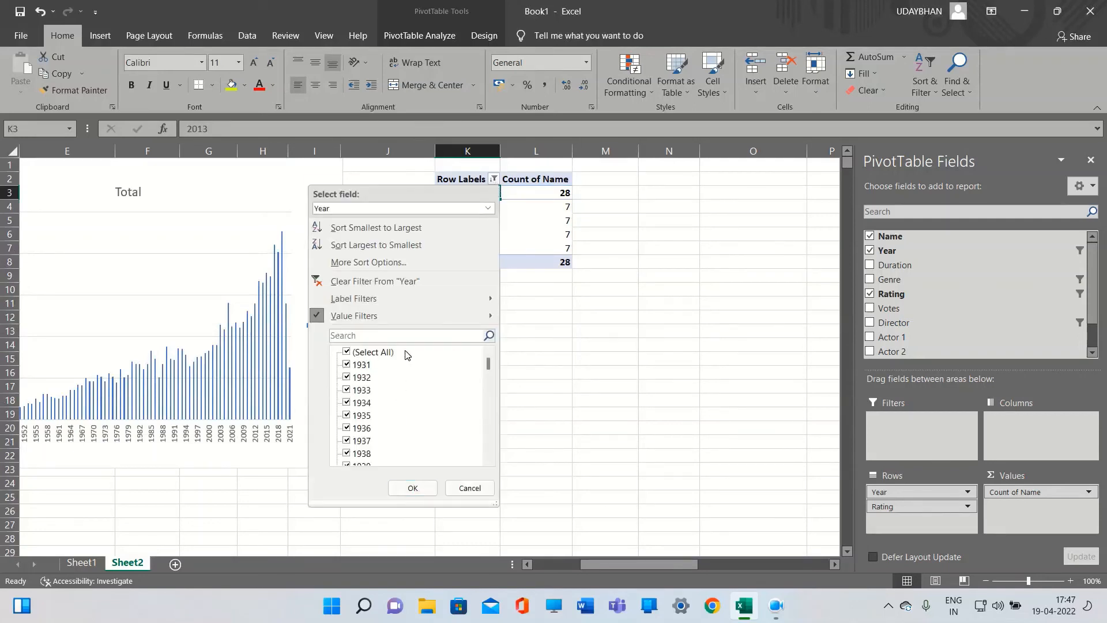
left_click(378, 282)
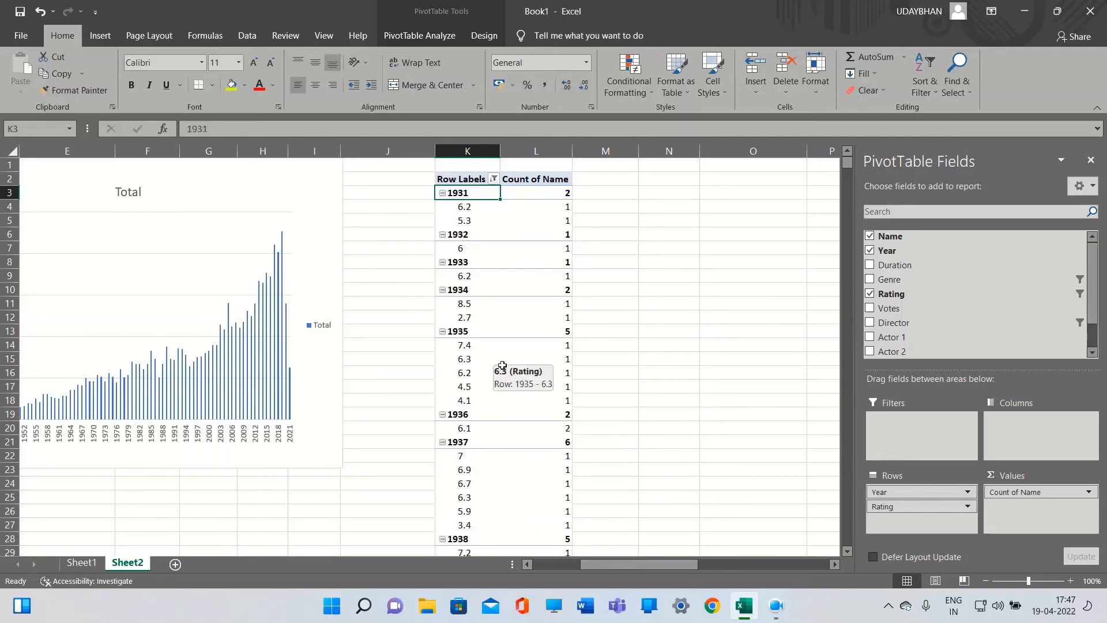
scroll(502, 366, "down", 5)
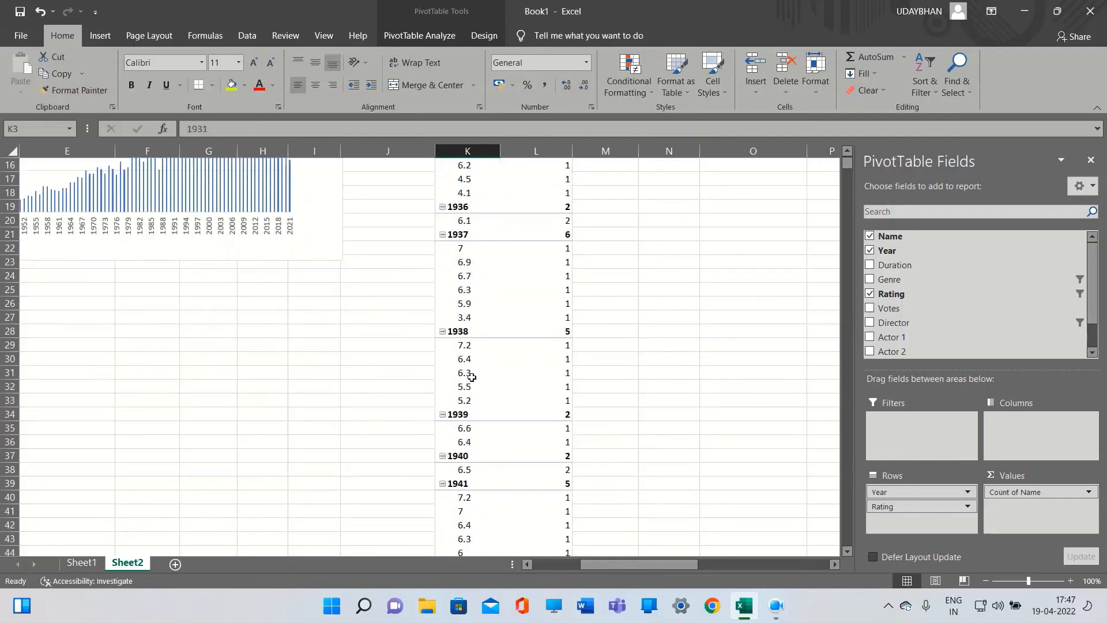
left_click(472, 376)
scroll(468, 363, "up", 5)
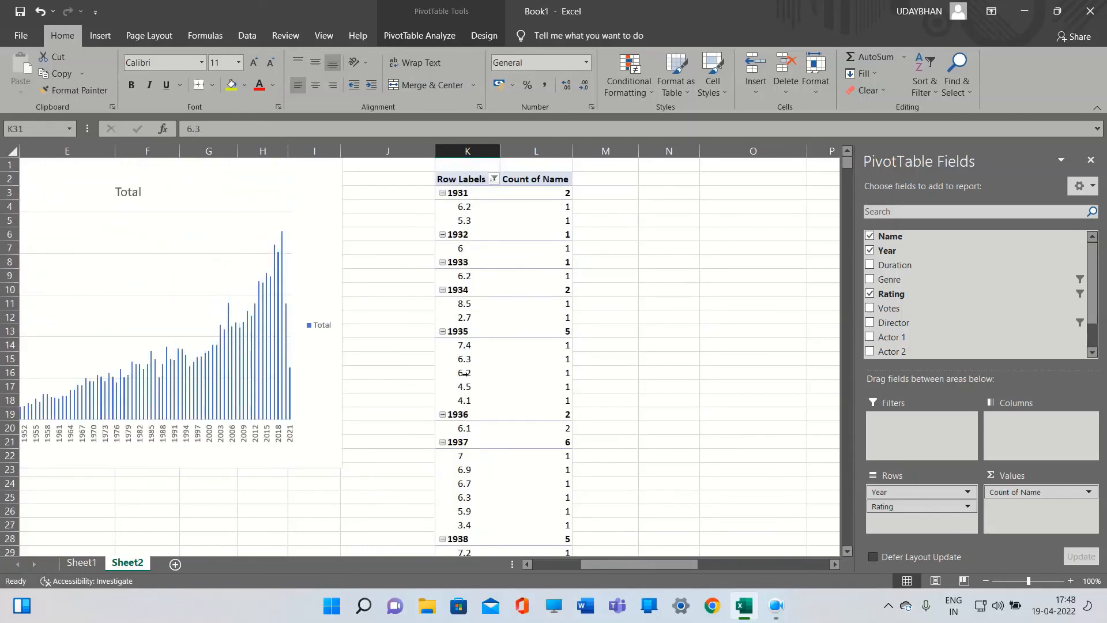
mouse_move(533, 353)
left_click(488, 211)
left_click(531, 210)
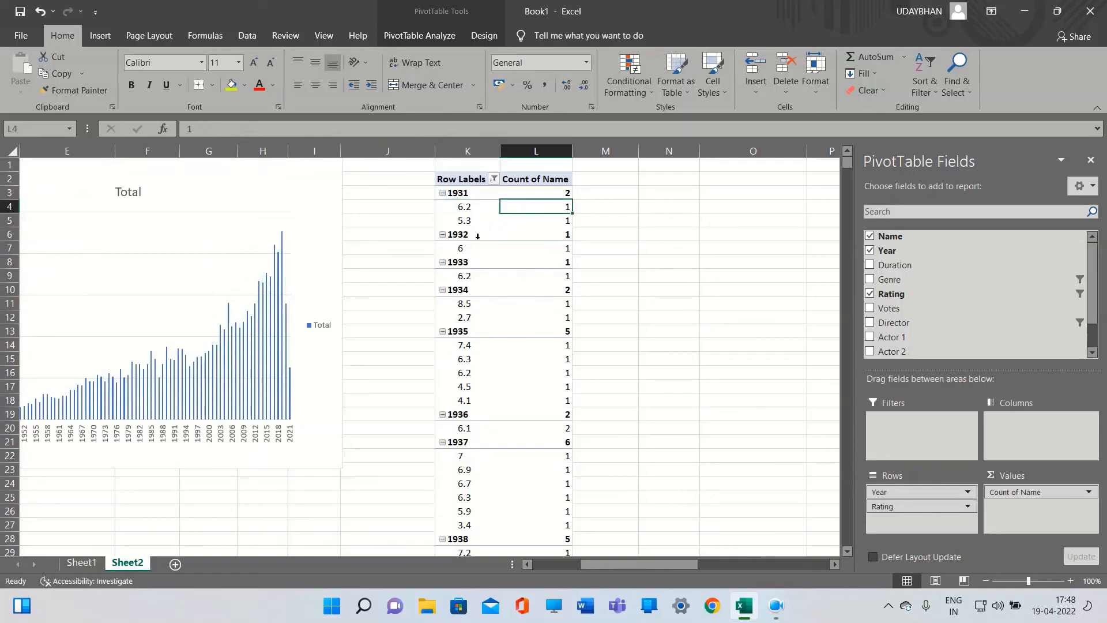
left_click(470, 211)
left_click(471, 217)
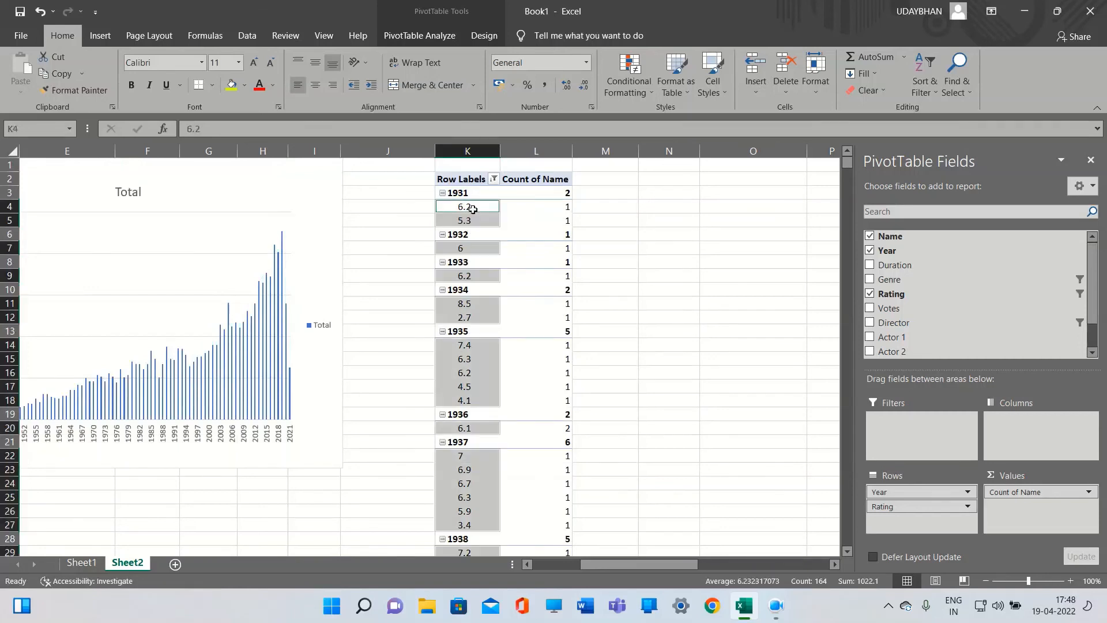
left_click(516, 234)
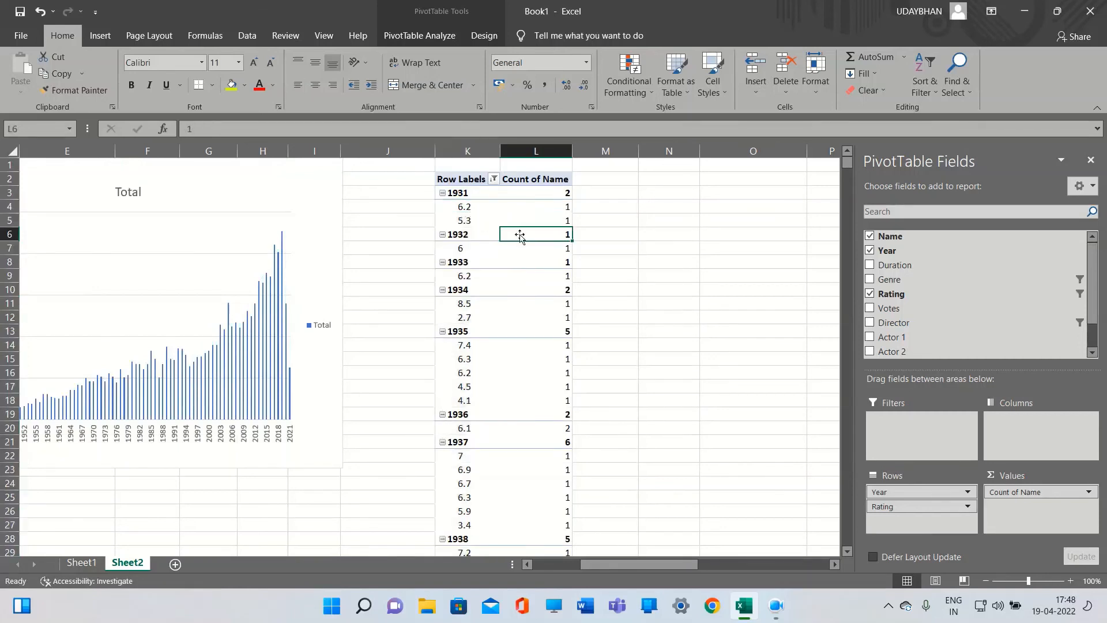
Reapply a Top 10 filter on Rating showing the top 1 item by Count of Name
left_click(474, 214)
right_click(474, 214)
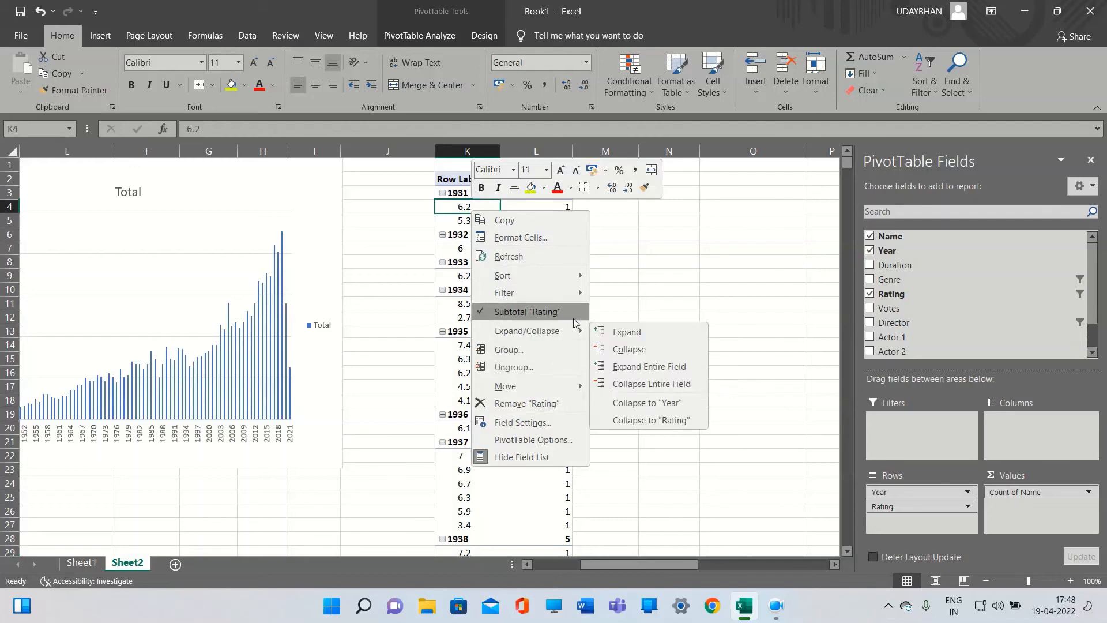
mouse_move(565, 297)
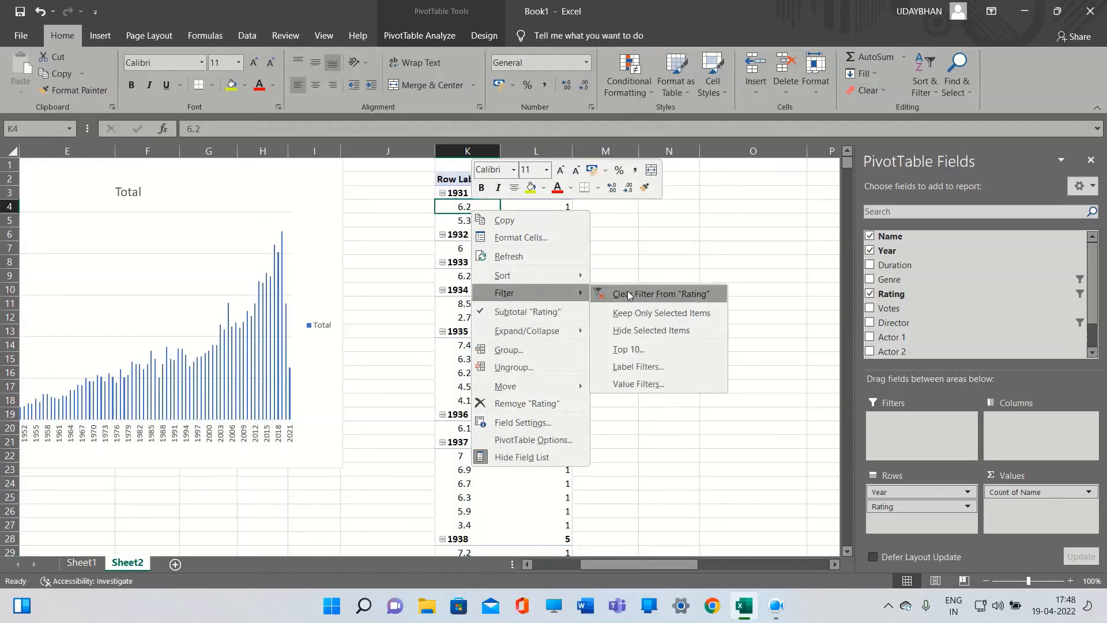
left_click(632, 349)
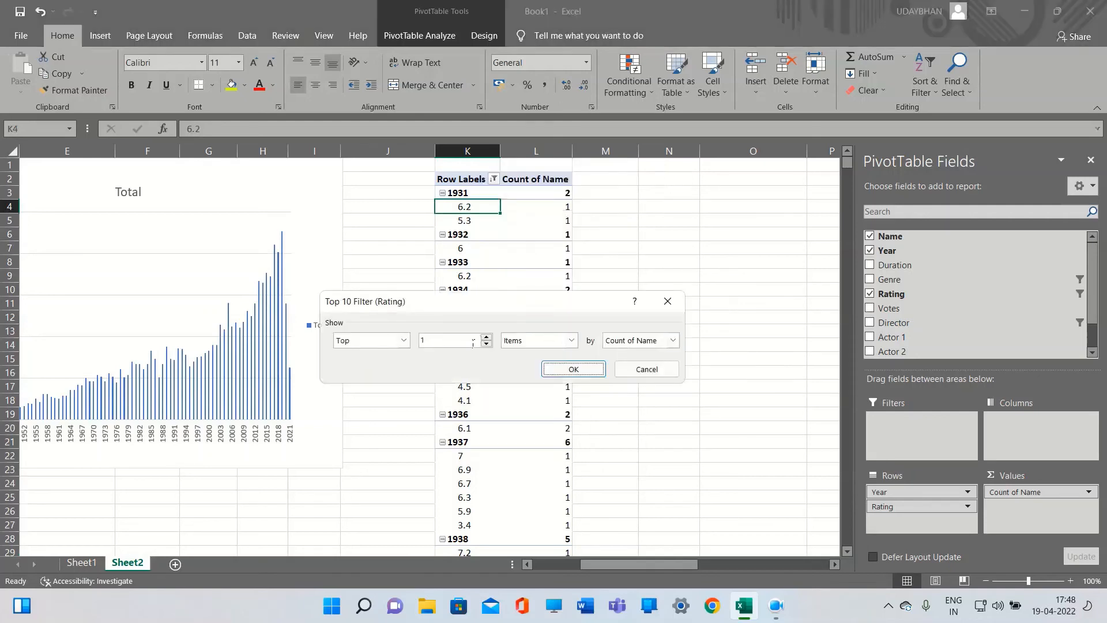
left_click(473, 343)
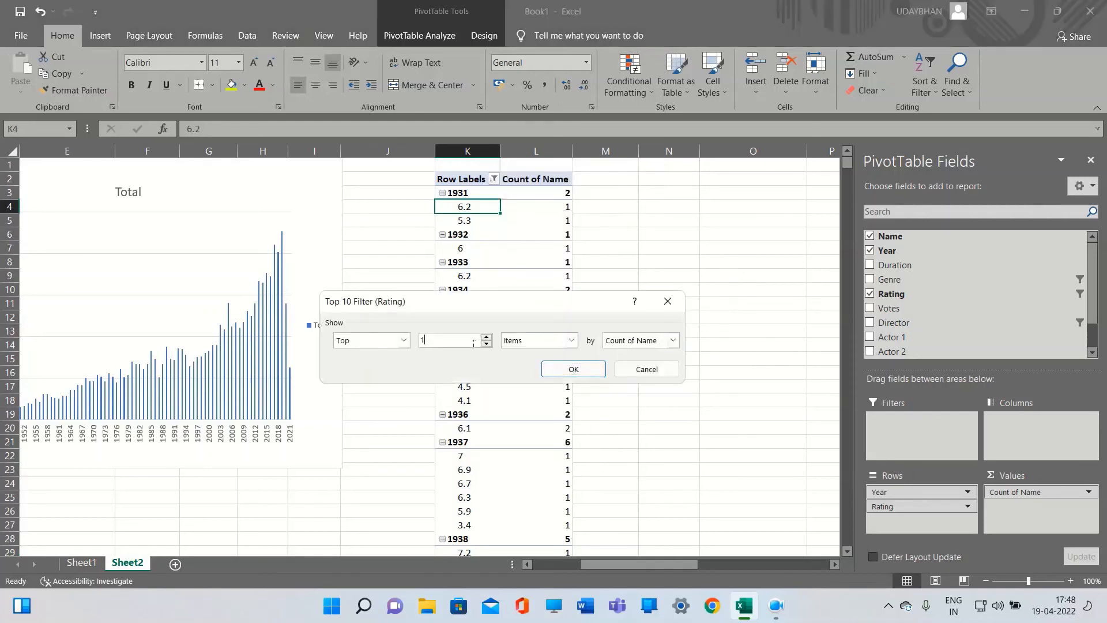
left_click(570, 341)
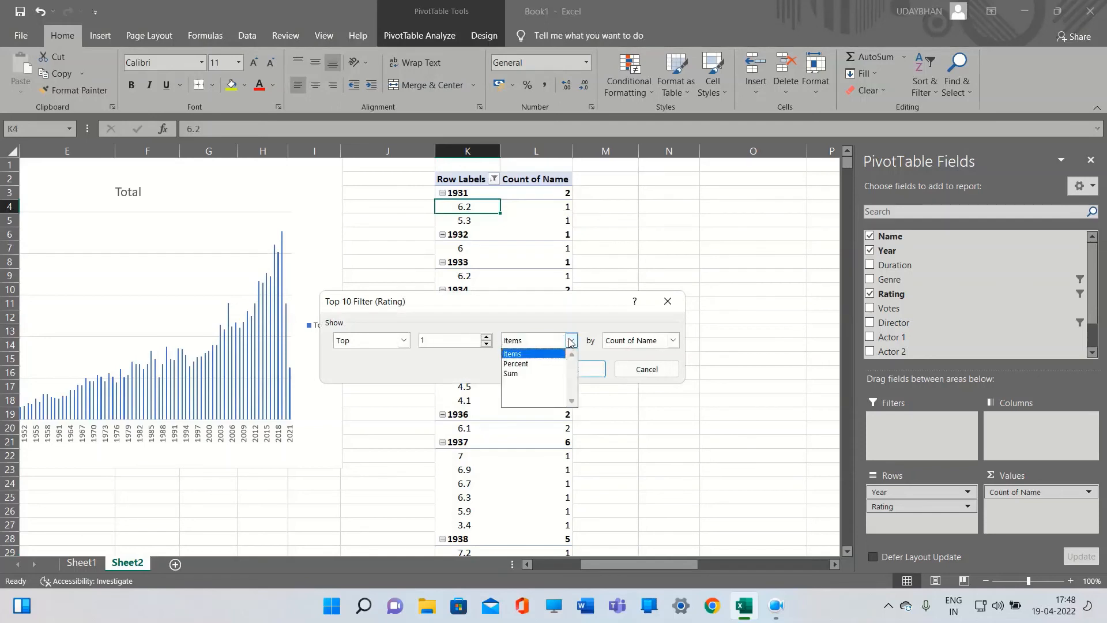
left_click(519, 353)
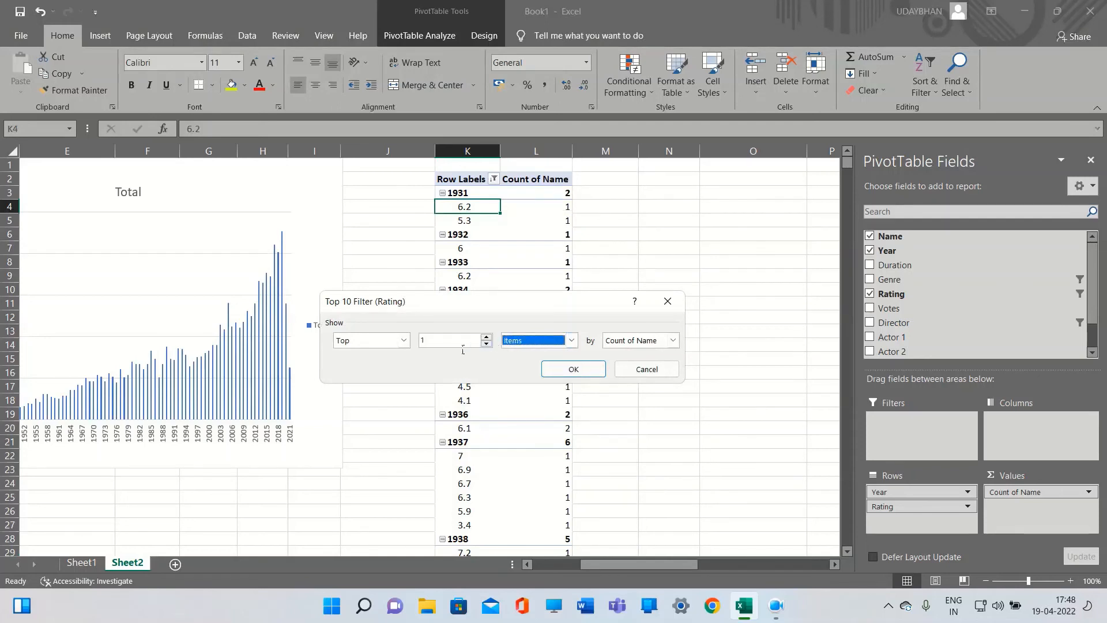
left_click(574, 371)
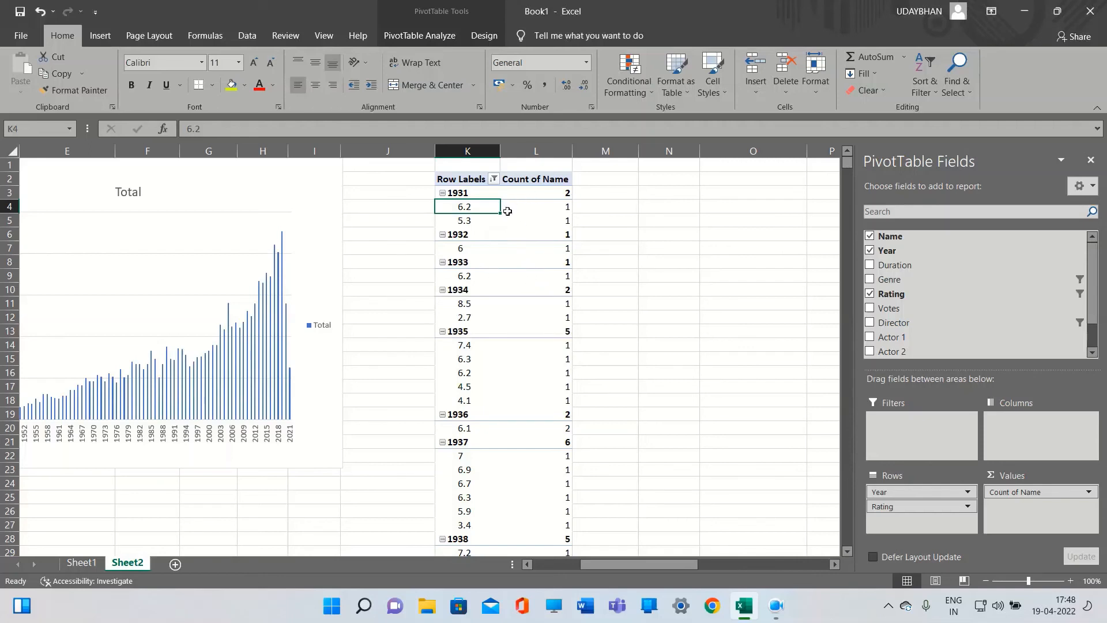
Rearrange the PivotTable with Year and Name as rows and Sum of Rating as the value, dropping the Rating filter
mouse_move(523, 224)
left_click_drag(1043, 492, 1024, 507)
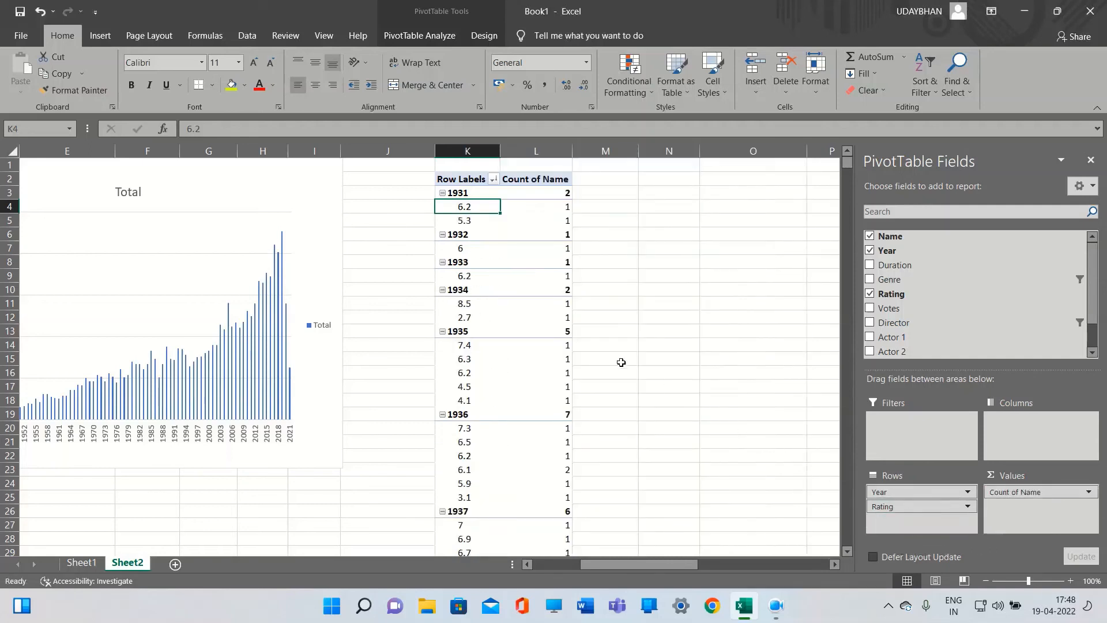
left_click_drag(1002, 500, 922, 521)
left_click_drag(1033, 500, 1034, 501)
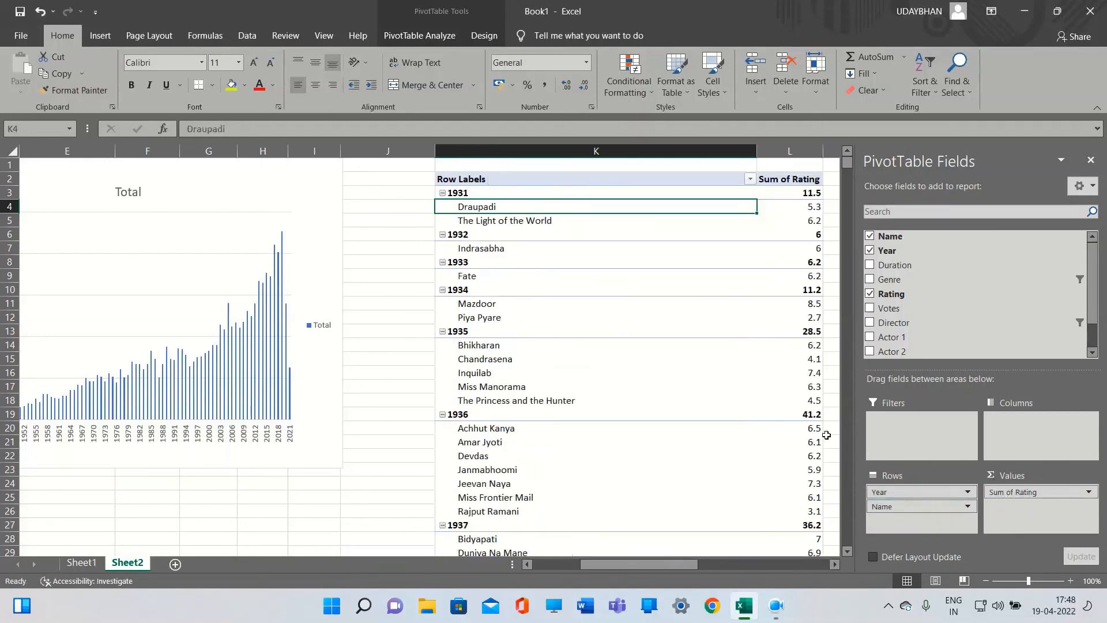
Filter Name to the top 1 item by Sum of Rating with a Top 10 filter
left_click(788, 208)
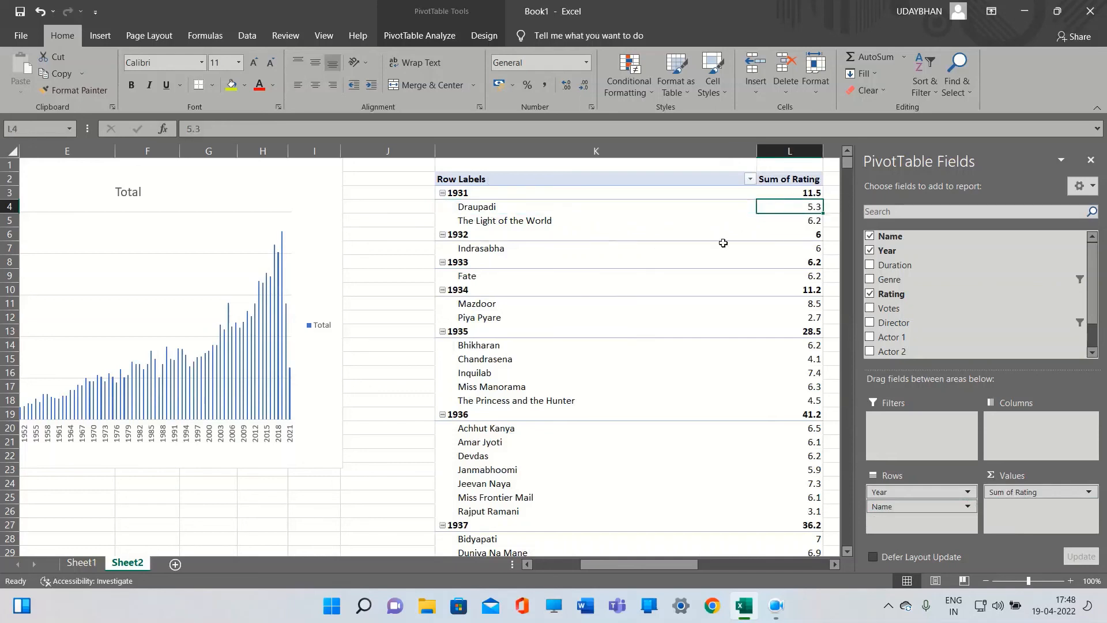
right_click(786, 209)
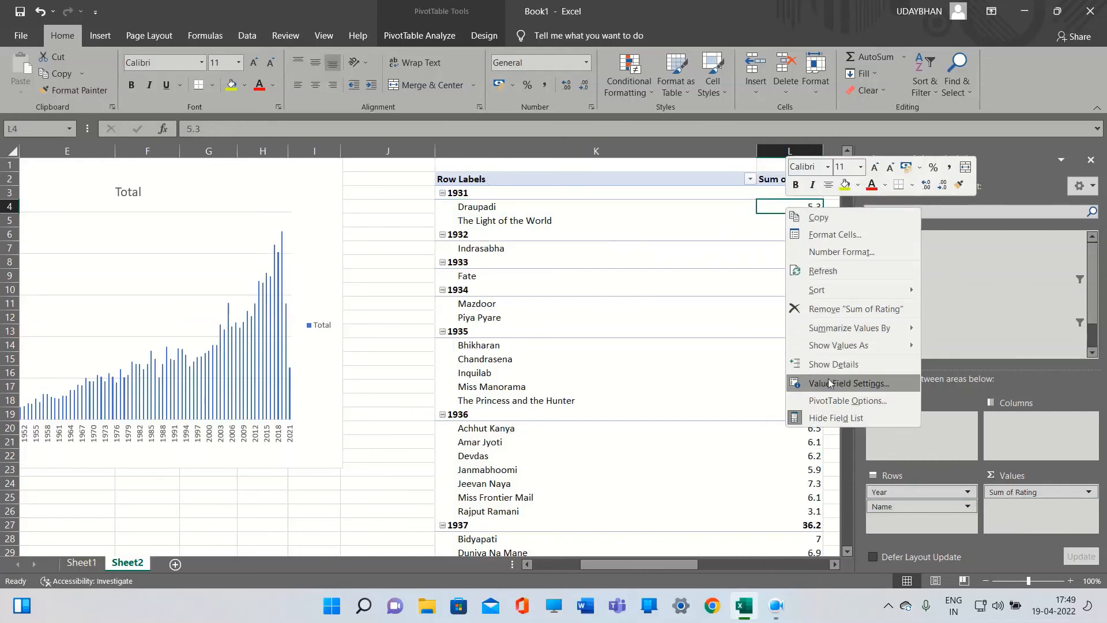
mouse_move(839, 289)
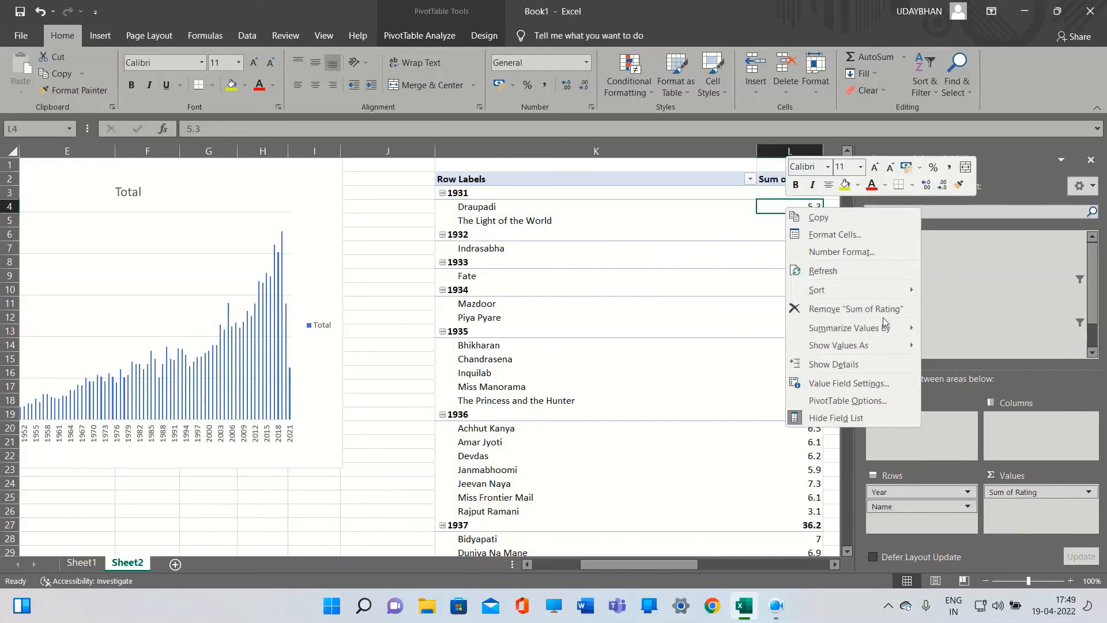
left_click(692, 305)
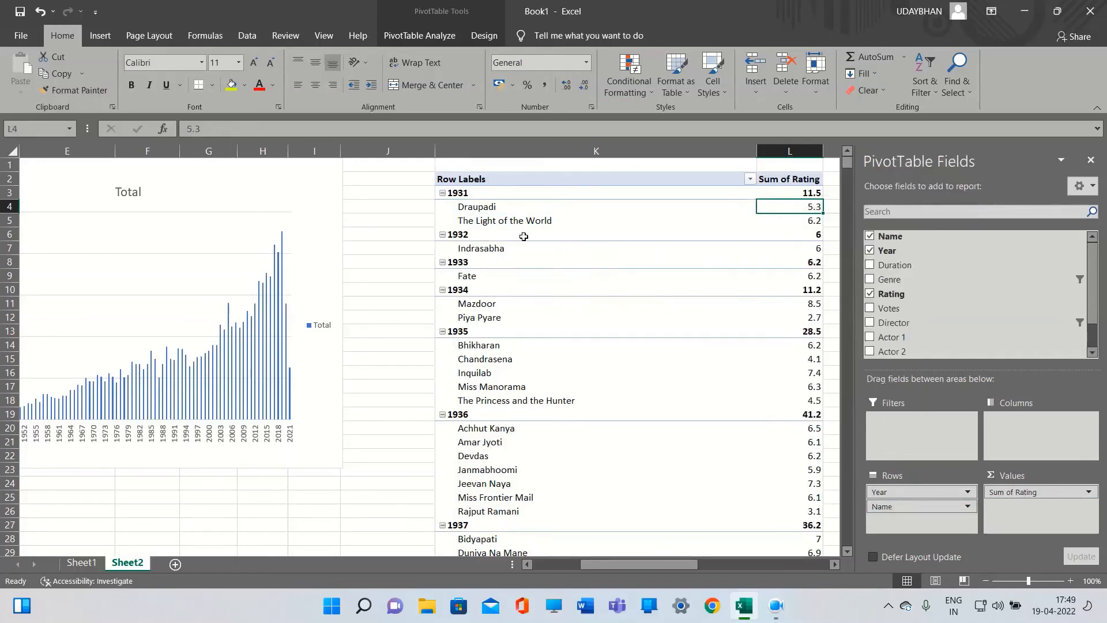
right_click(481, 205)
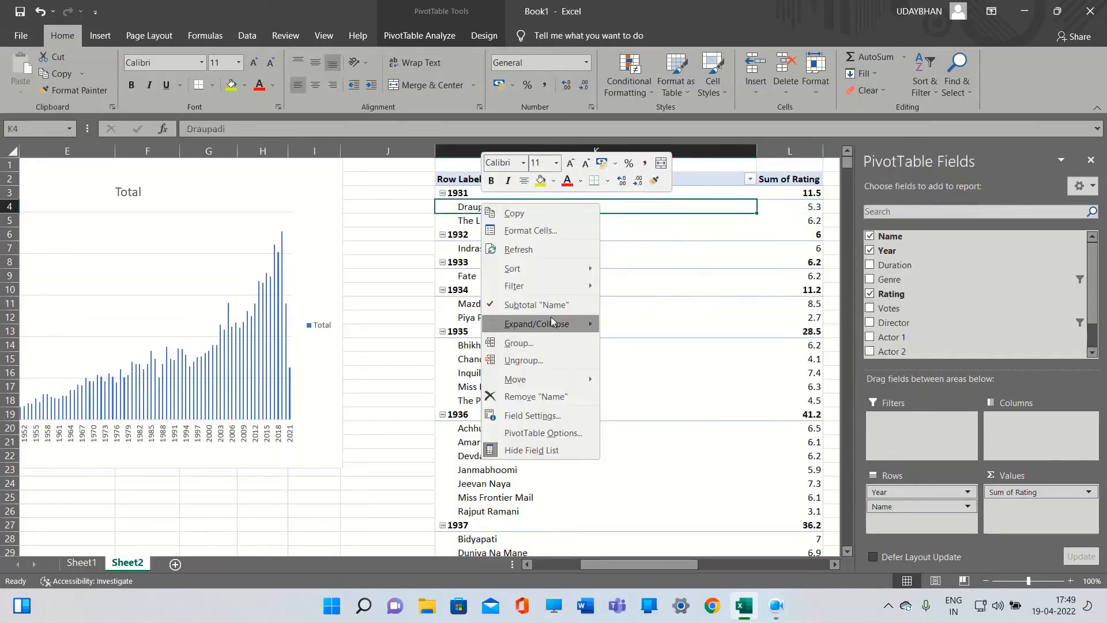
mouse_move(562, 290)
left_click(661, 341)
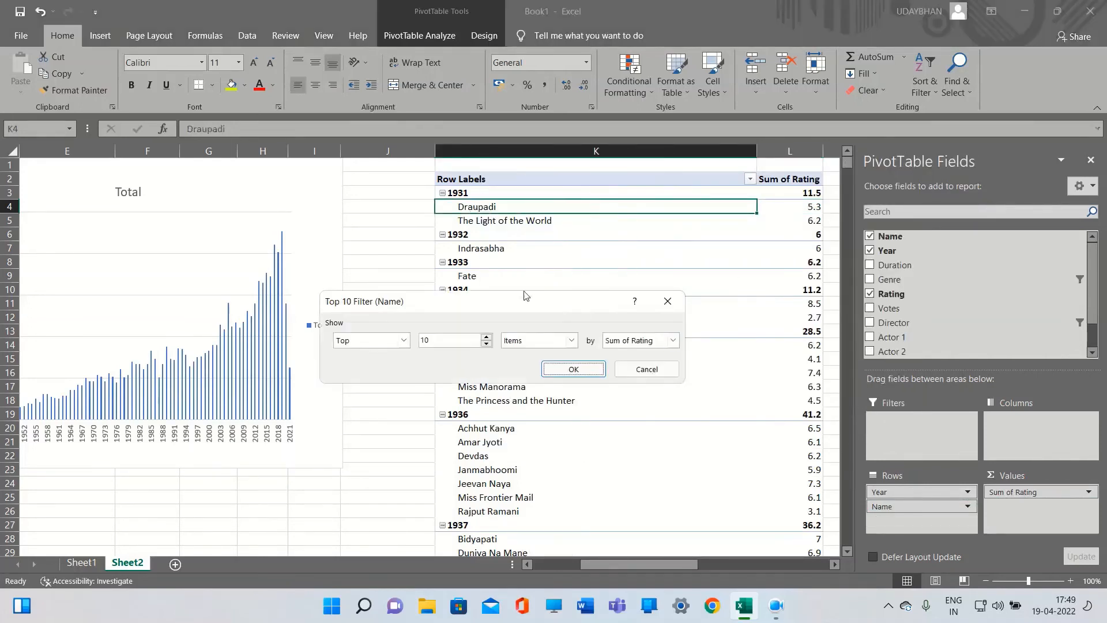
left_click(440, 342)
left_click(572, 370)
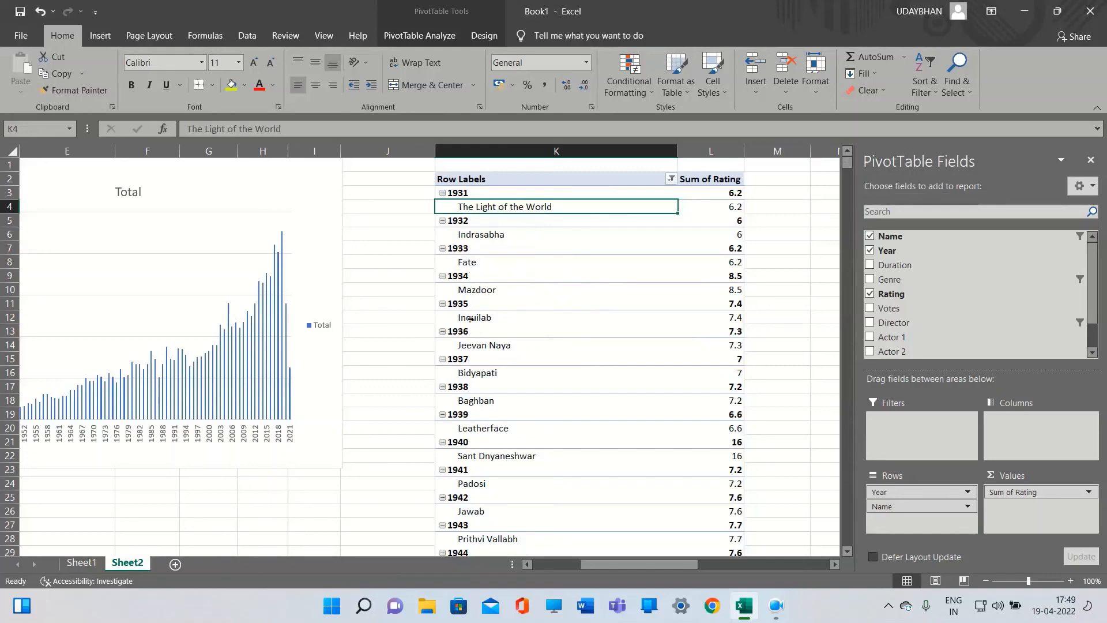
Scroll through the highest-rated movie listed under each year
scroll(533, 321, "down", 16)
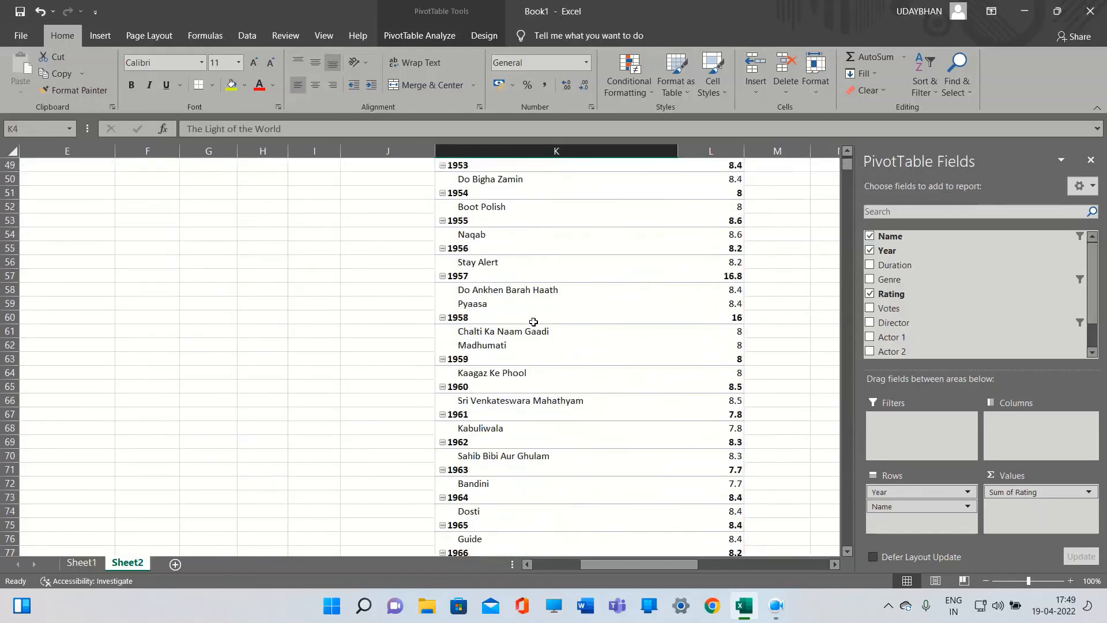
scroll(533, 321, "down", 20)
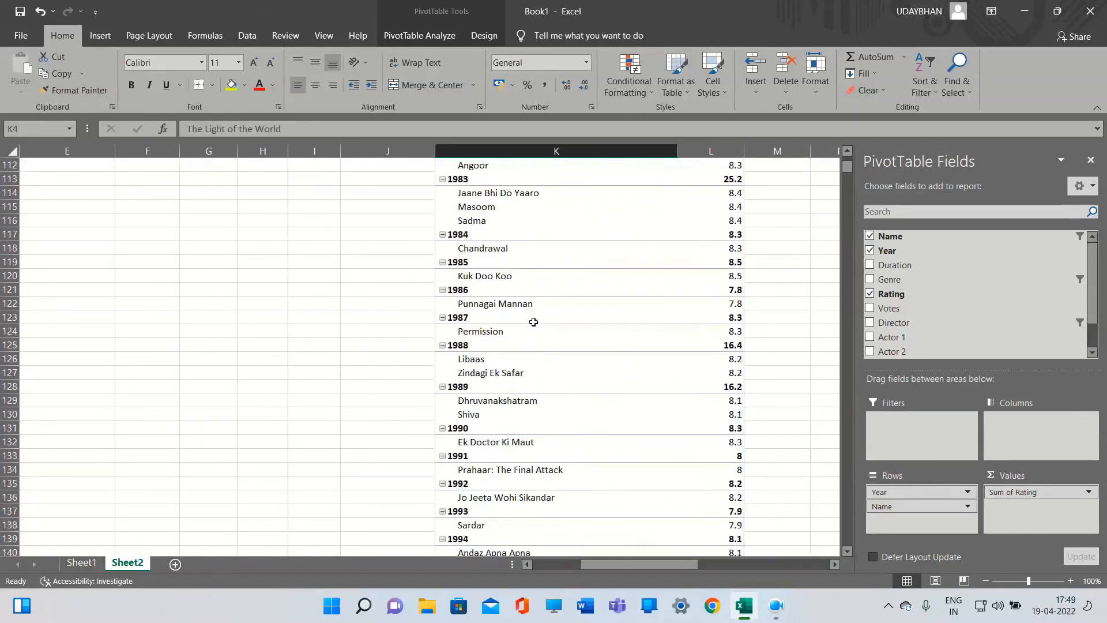
scroll(534, 321, "down", 1)
scroll(536, 446, "down", 20)
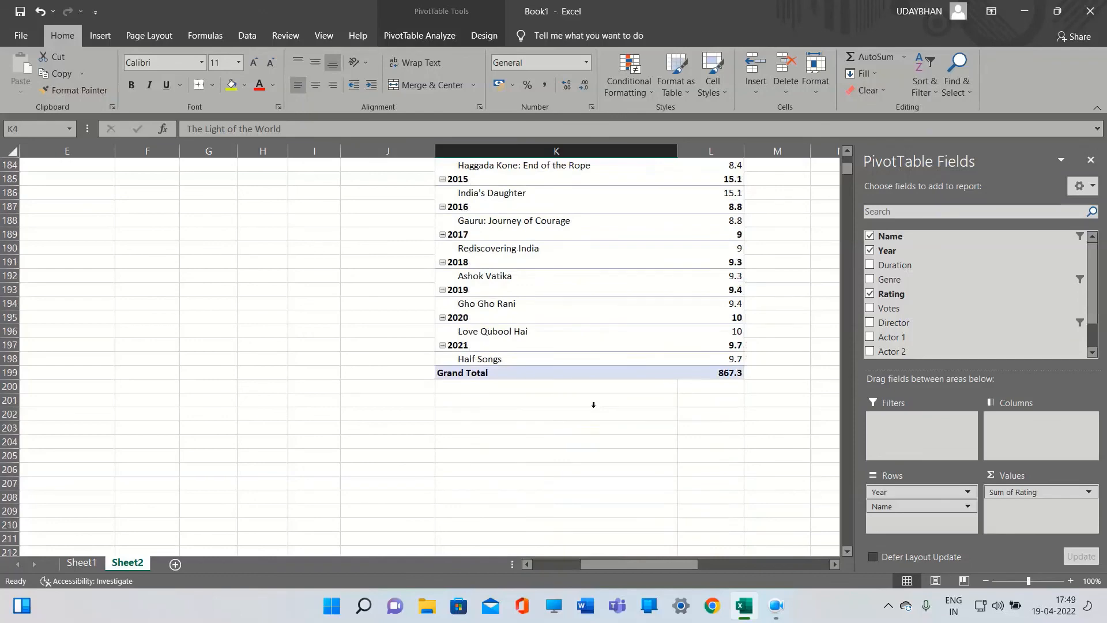
scroll(604, 388, "up", 15)
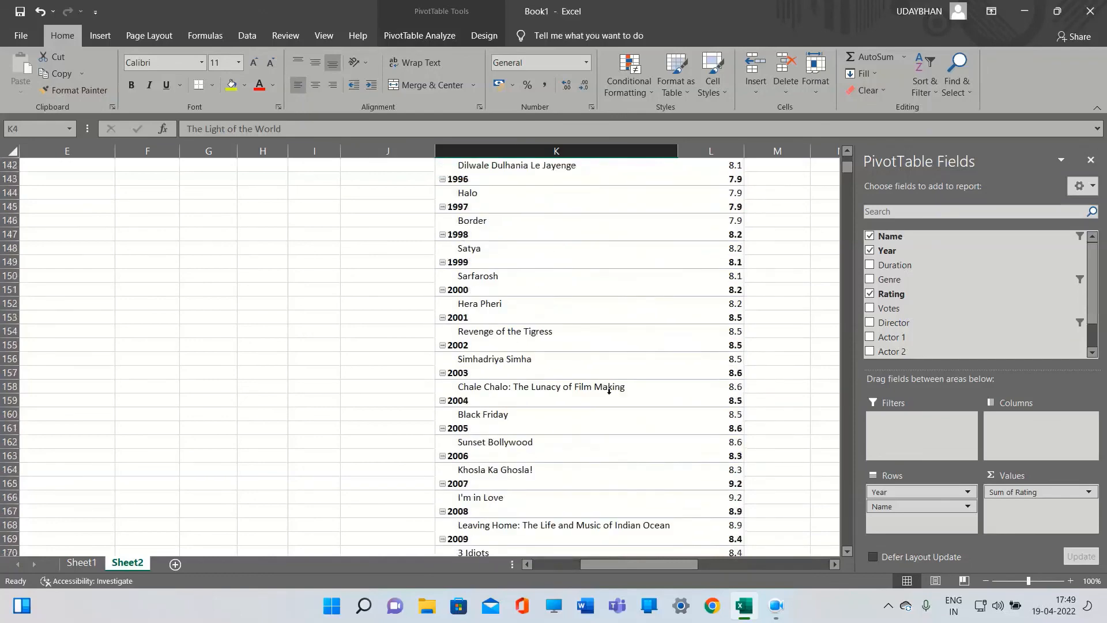
scroll(609, 392, "up", 20)
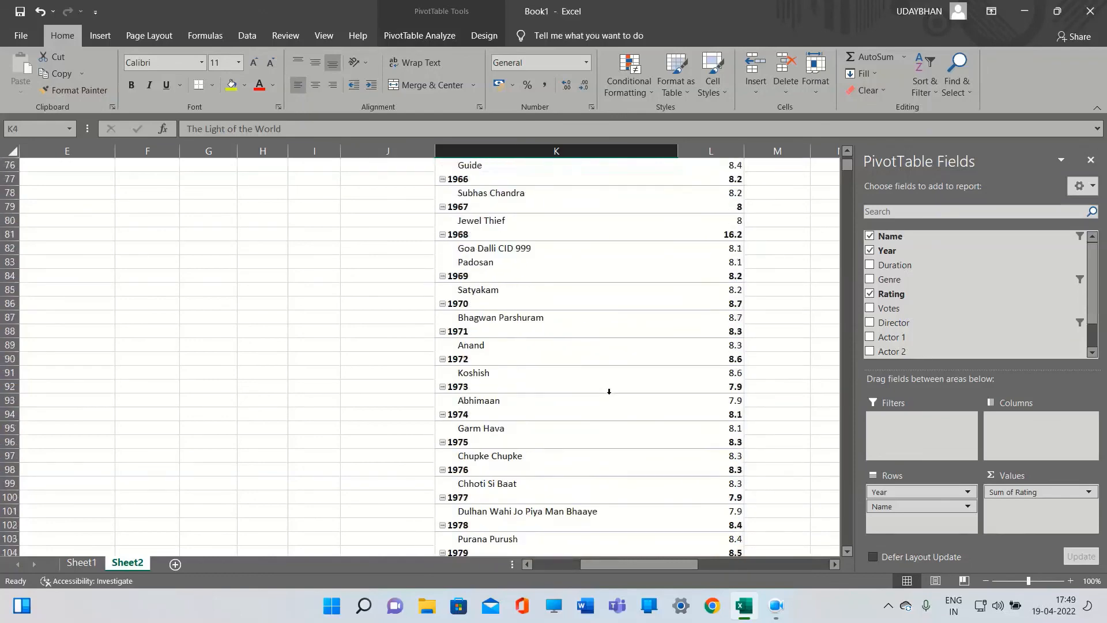
scroll(609, 392, "up", 17)
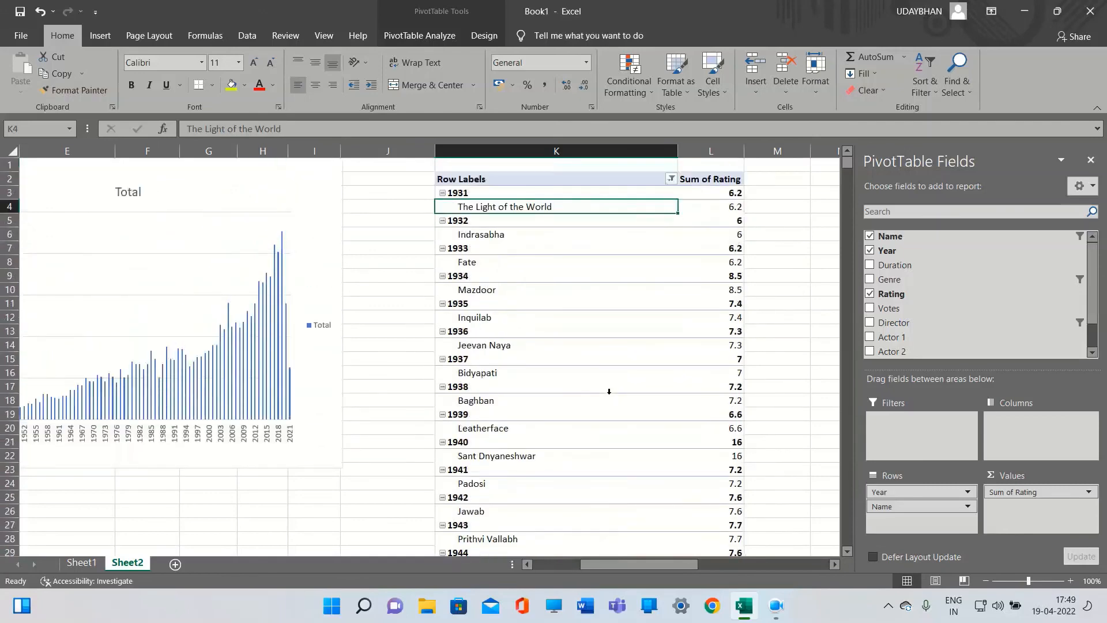
left_click(422, 222)
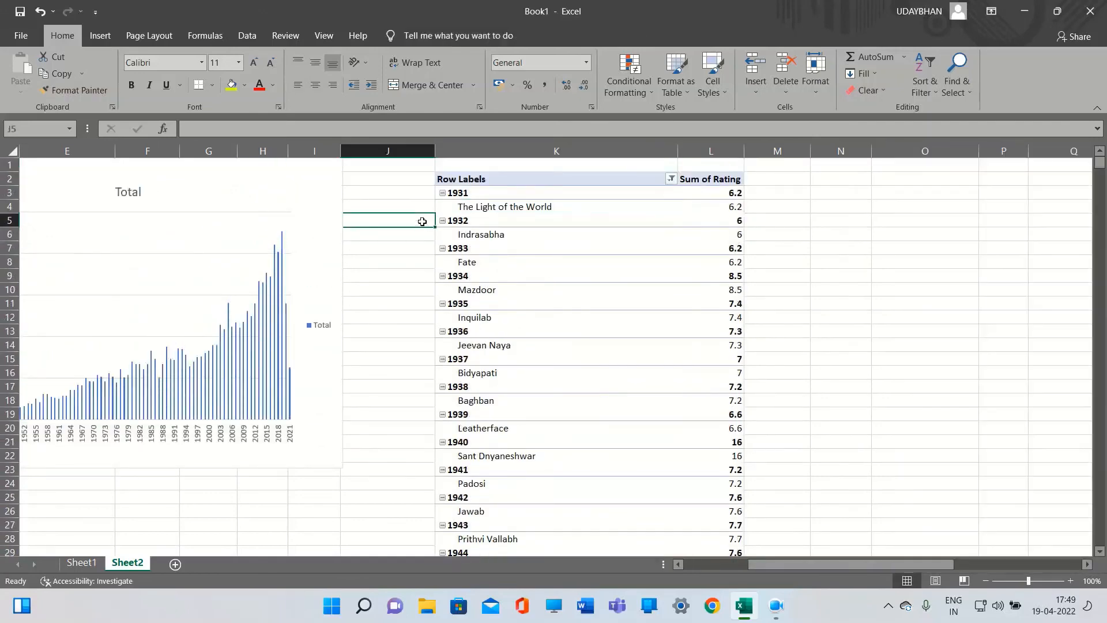
On Sheet1, highlight Rating column values above average with Light Red Fill with Dark Red Text conditional formatting
left_click(495, 210)
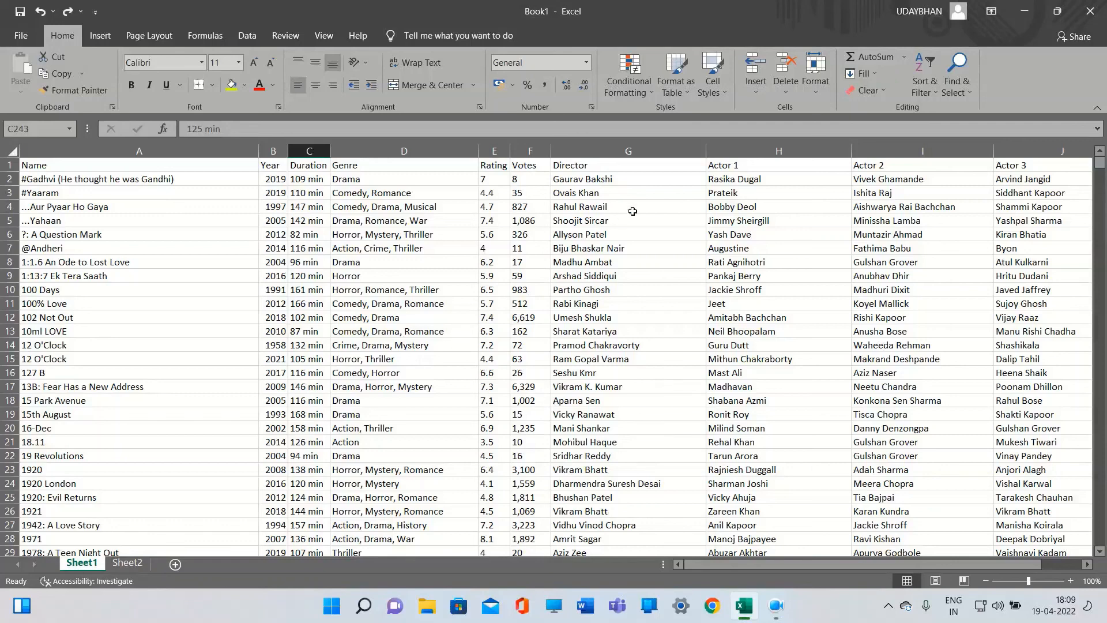
left_click(494, 151)
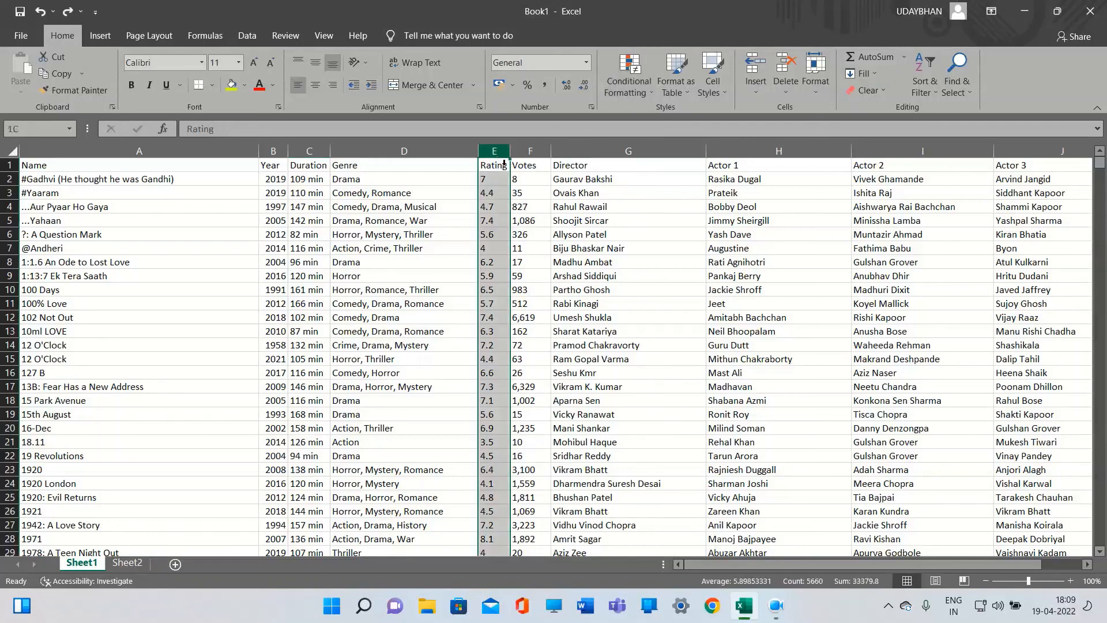
left_click(641, 89)
mouse_move(661, 211)
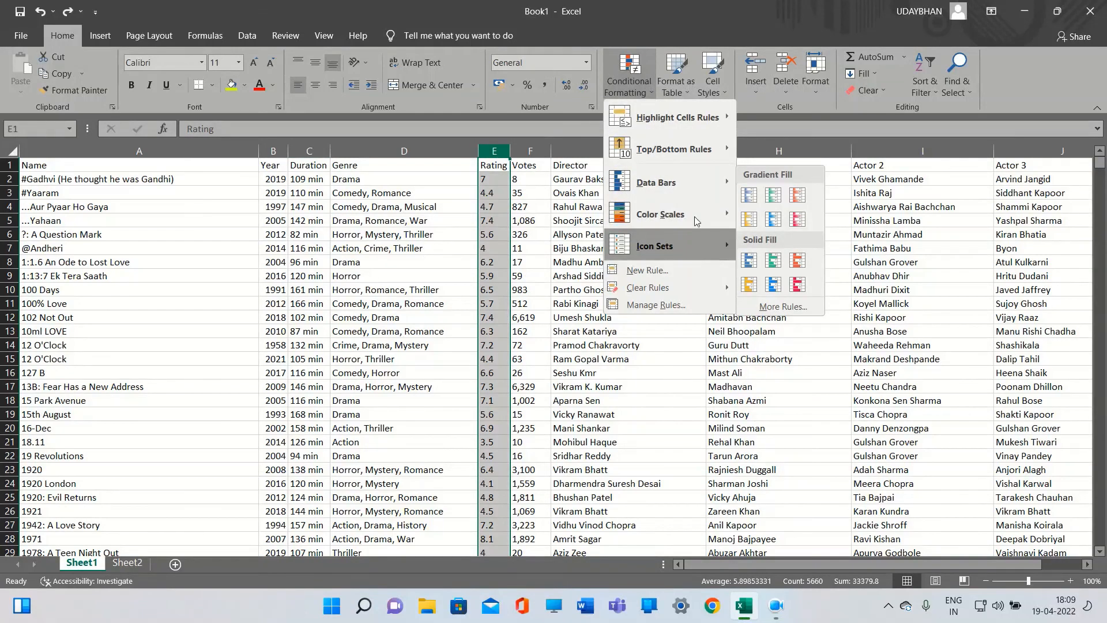
mouse_move(709, 151)
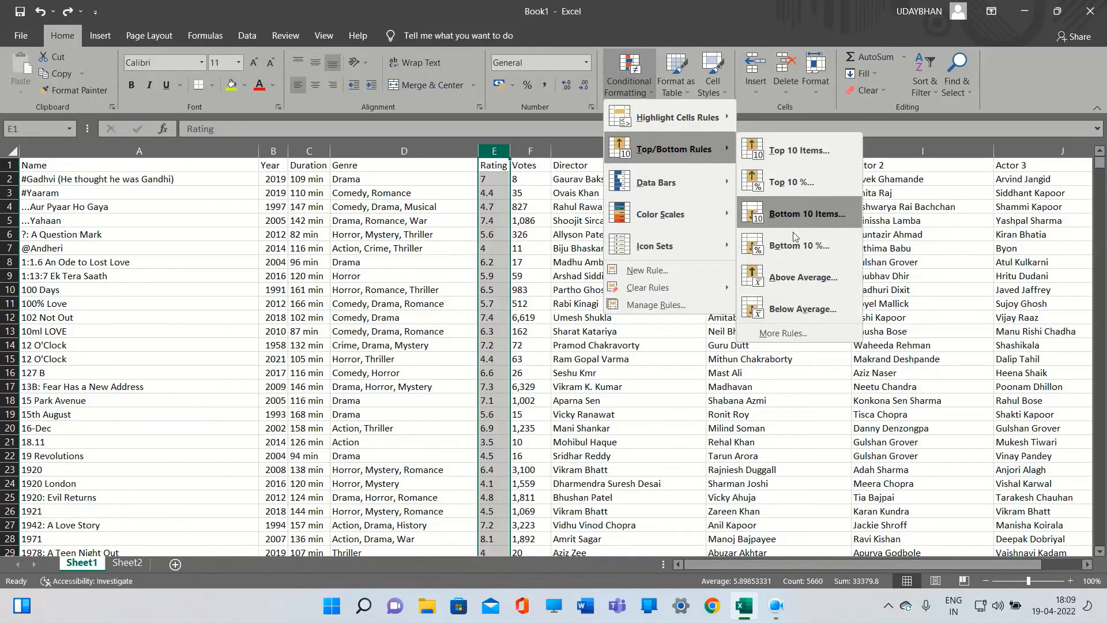
left_click(782, 281)
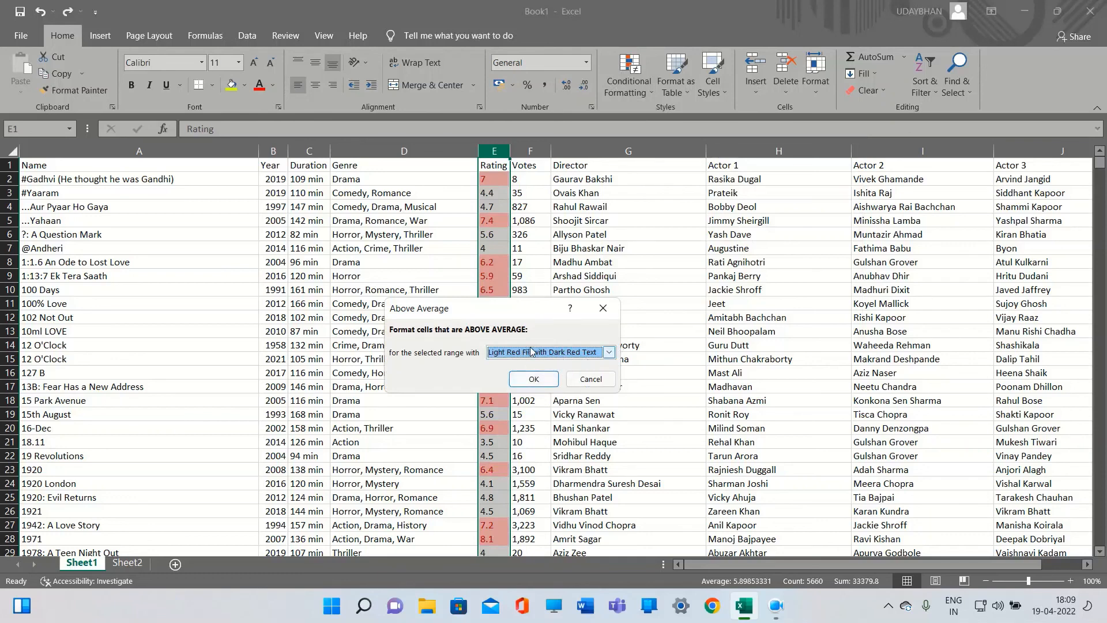
left_click(609, 353)
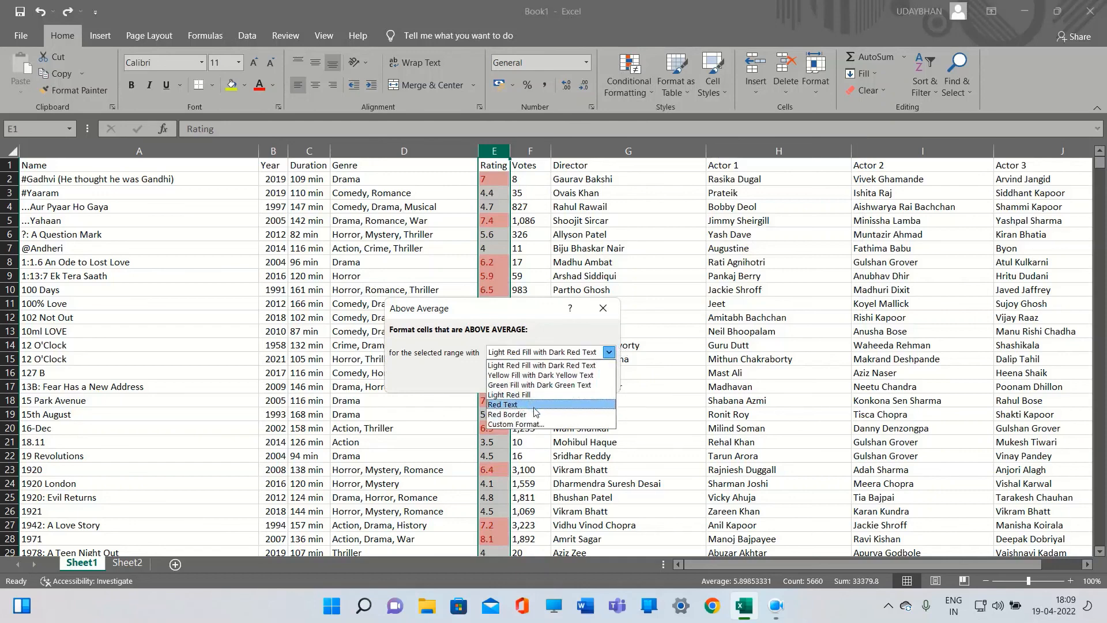
left_click(598, 353)
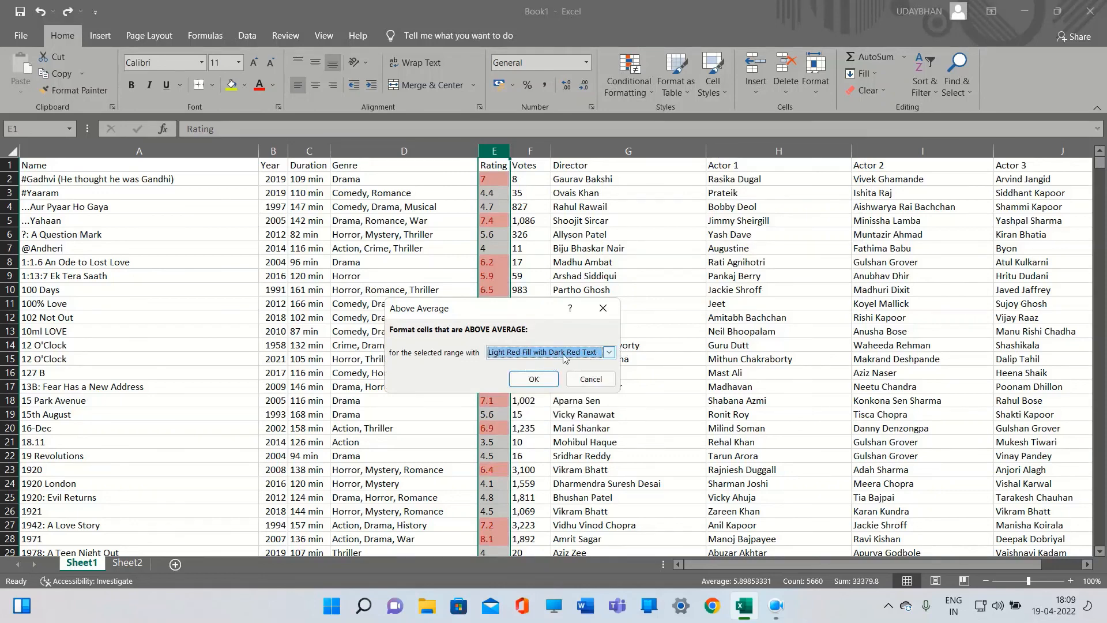
left_click(534, 380)
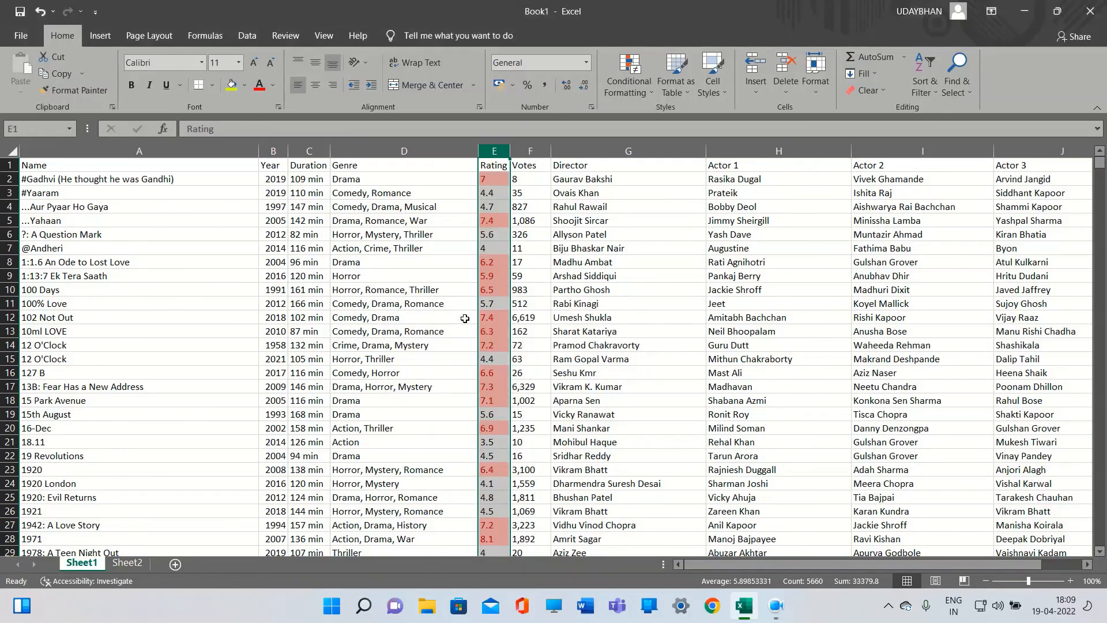
left_click(496, 303)
scroll(511, 311, "down", 17)
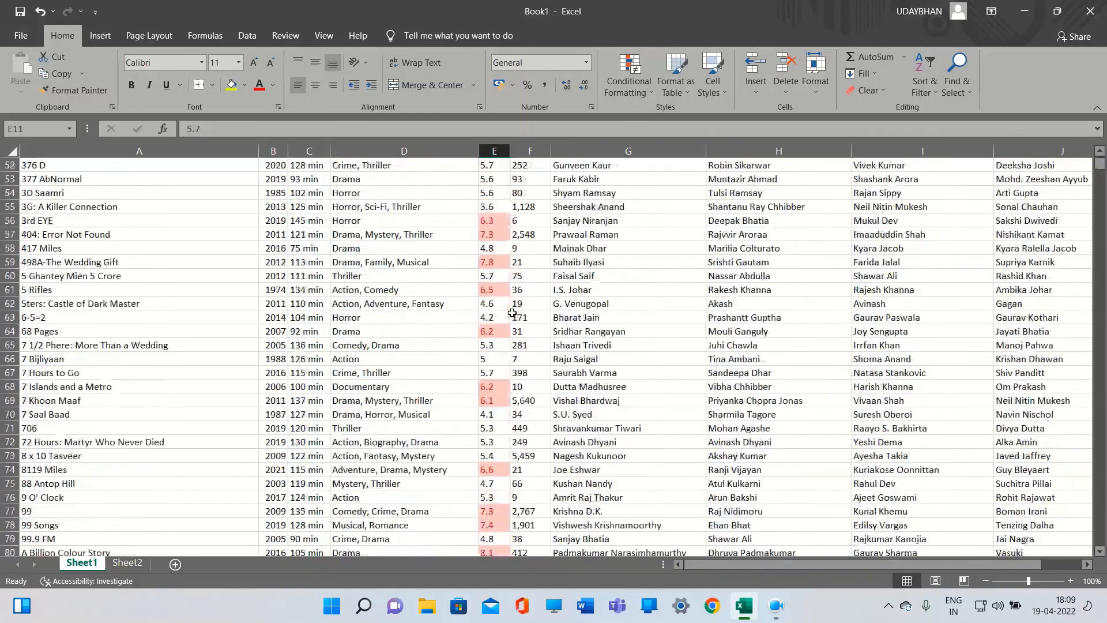
scroll(513, 313, "down", 3)
scroll(511, 312, "up", 18)
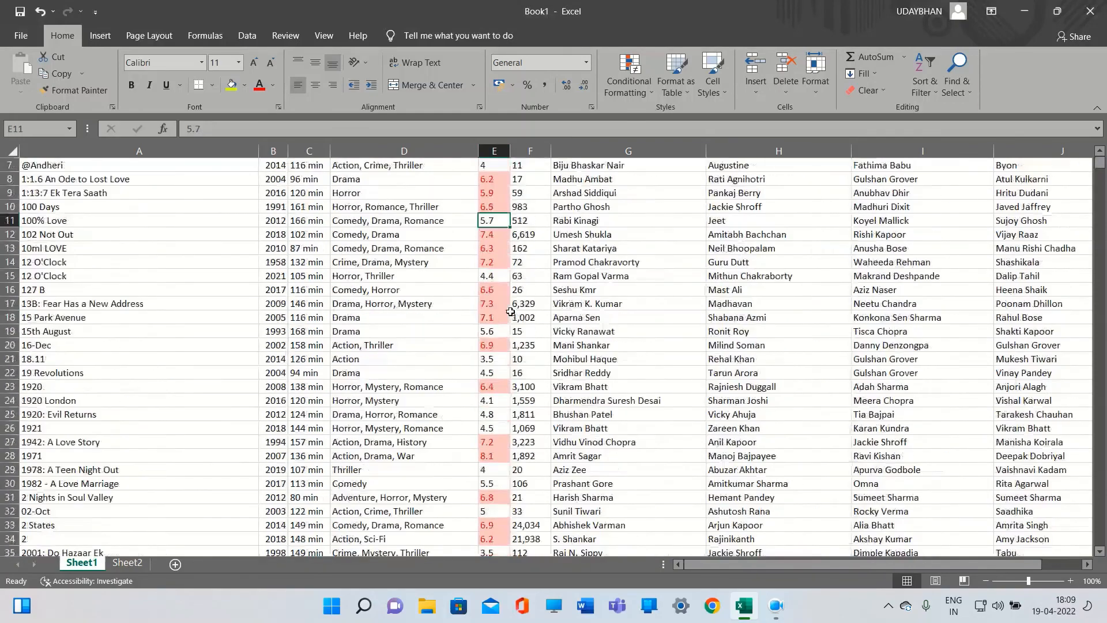
Review the movie names, durations and genres in the first rows of Sheet1 alongside the highlighted ratings
scroll(510, 312, "up", 2)
left_click(491, 276)
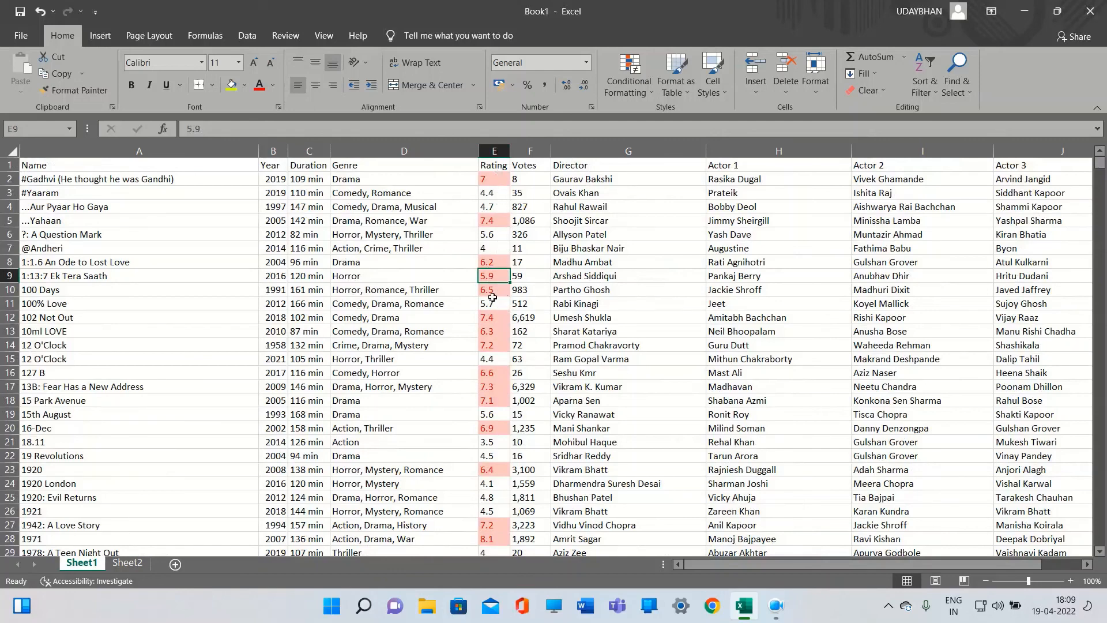
scroll(495, 326, "down", 3)
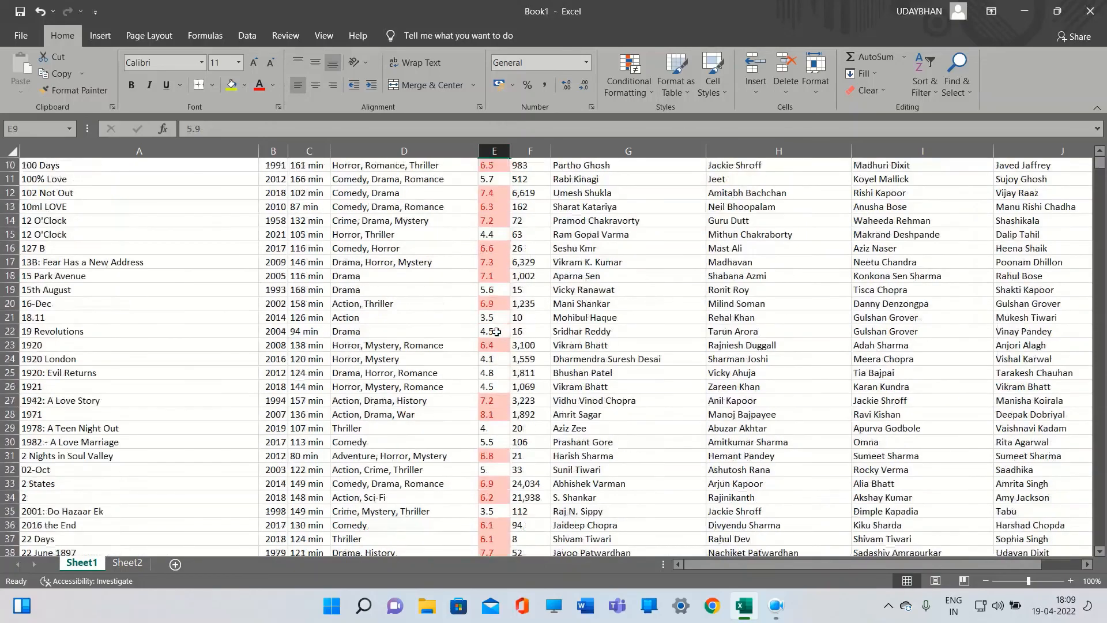
scroll(497, 332, "up", 3)
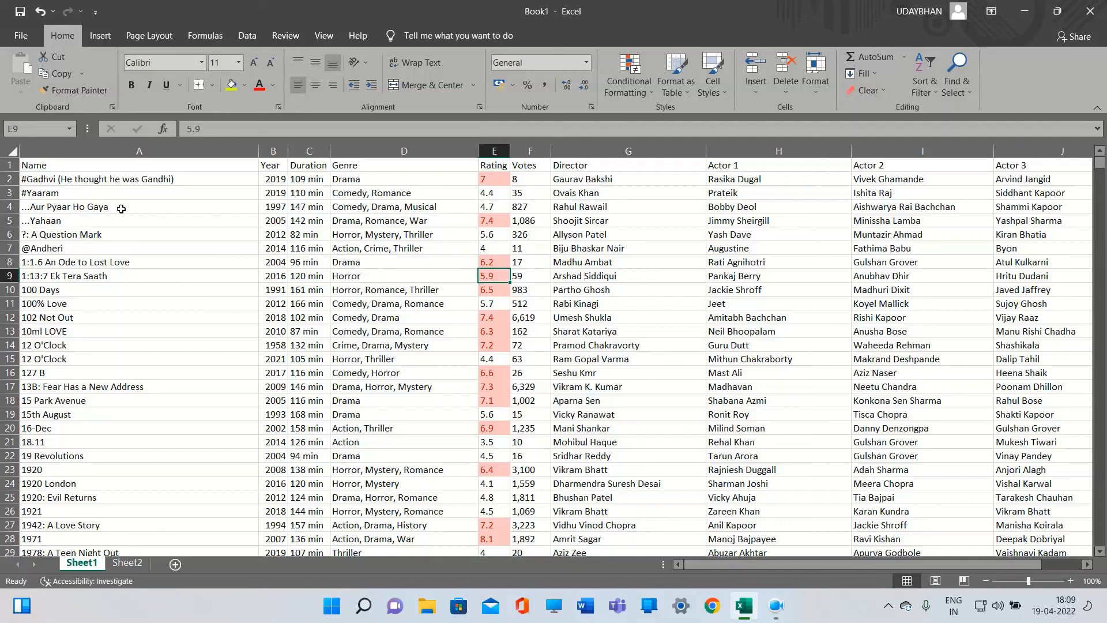
left_click(68, 183)
left_click(178, 224)
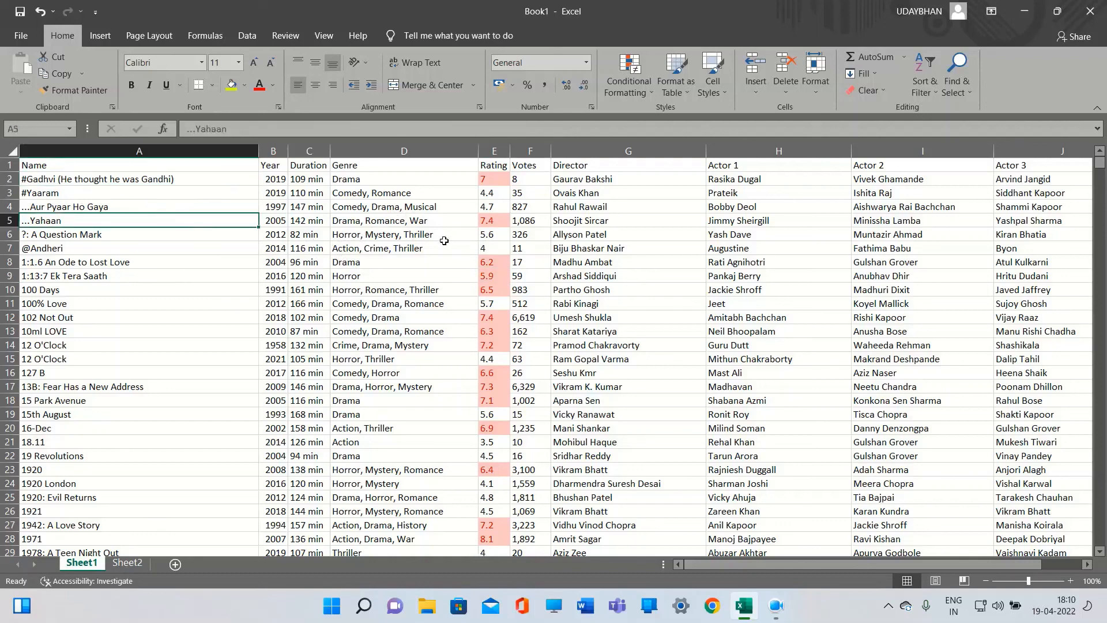
left_click(170, 262)
left_click(203, 248)
left_click(205, 236)
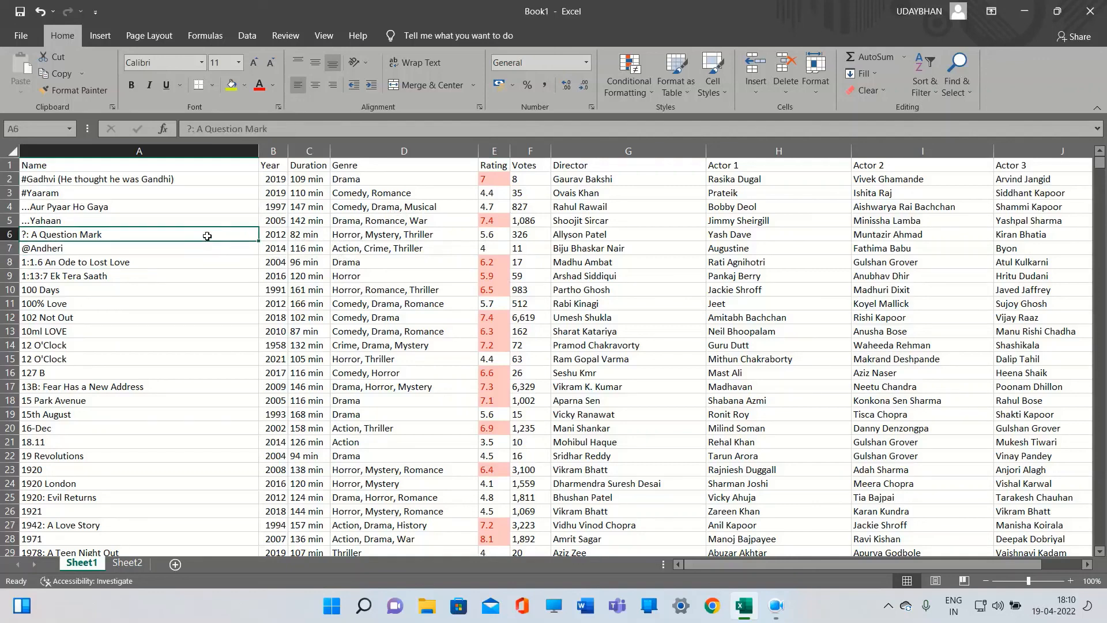
left_click(206, 223)
left_click(201, 277)
left_click(310, 263)
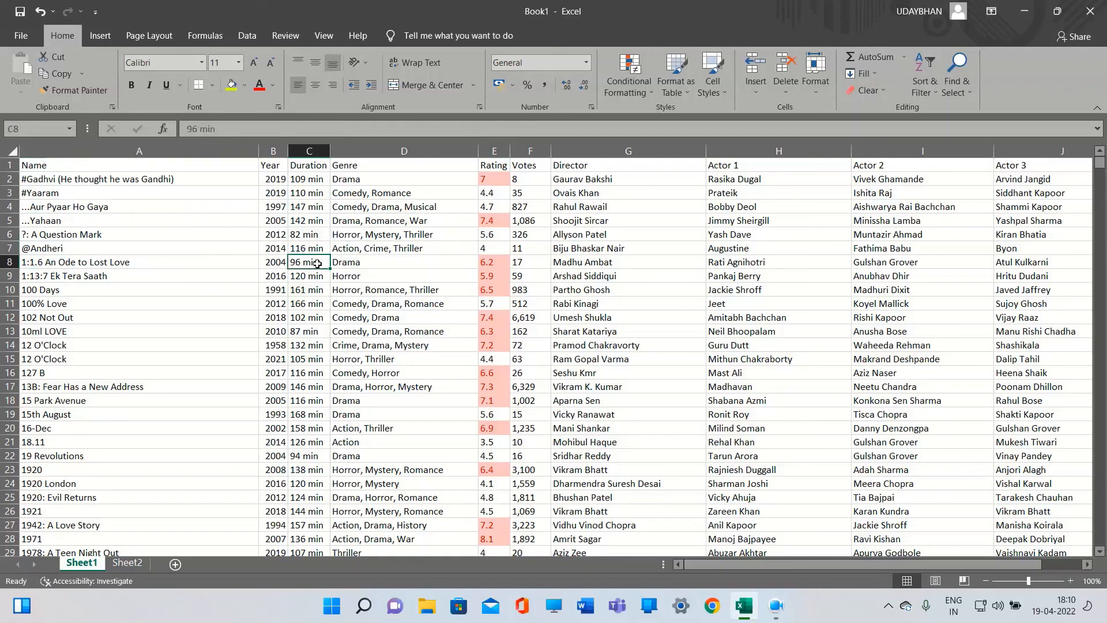
left_click(278, 283)
left_click(348, 280)
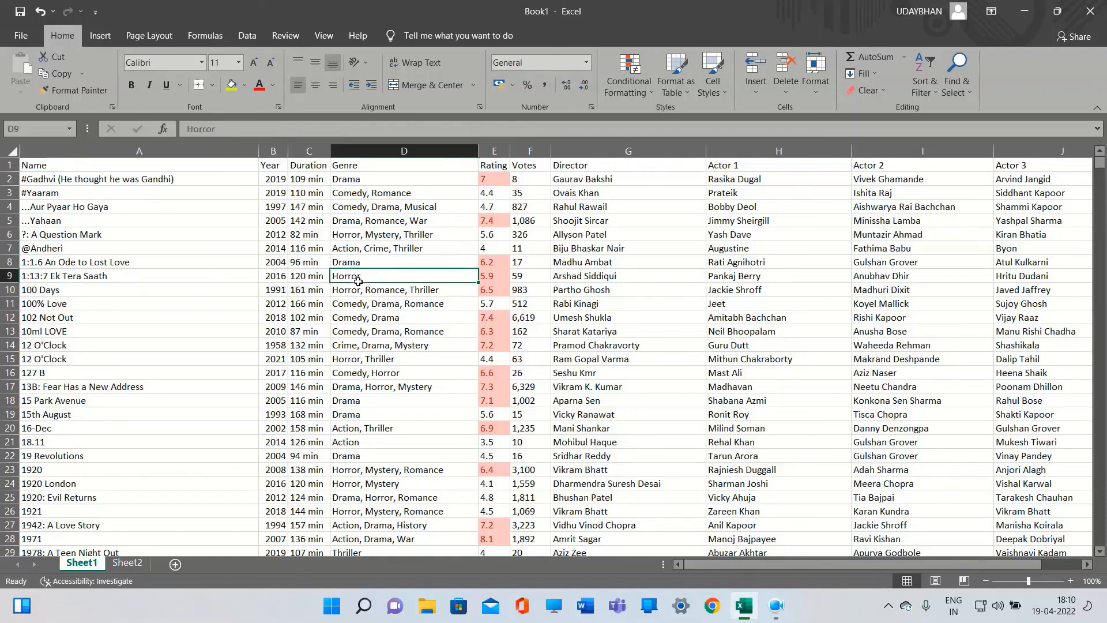
left_click(317, 279)
left_click(305, 263)
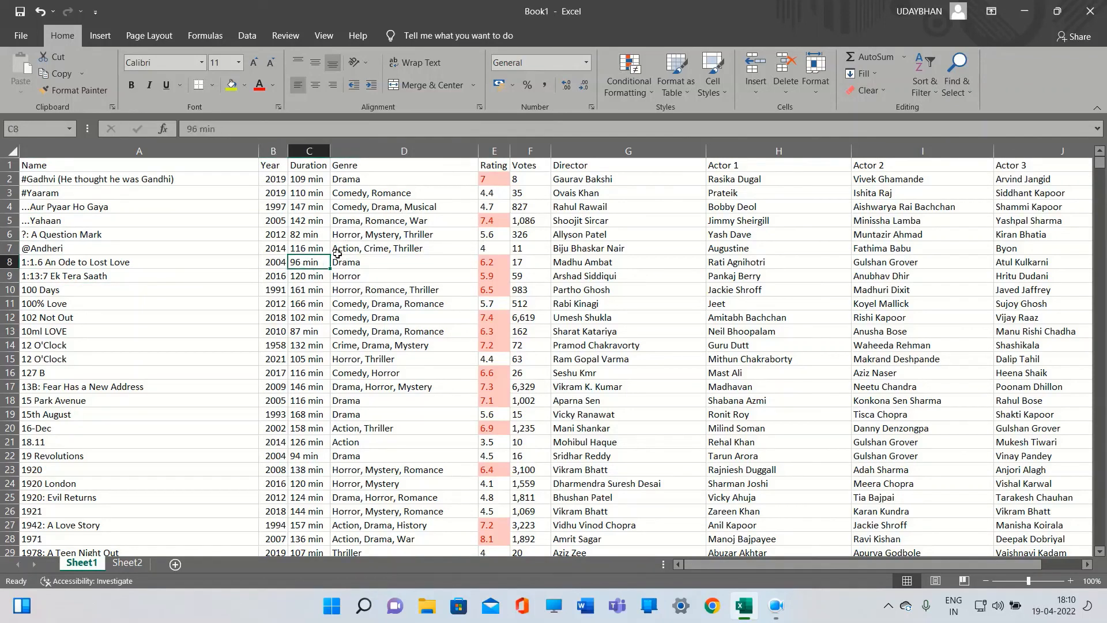
left_click(370, 252)
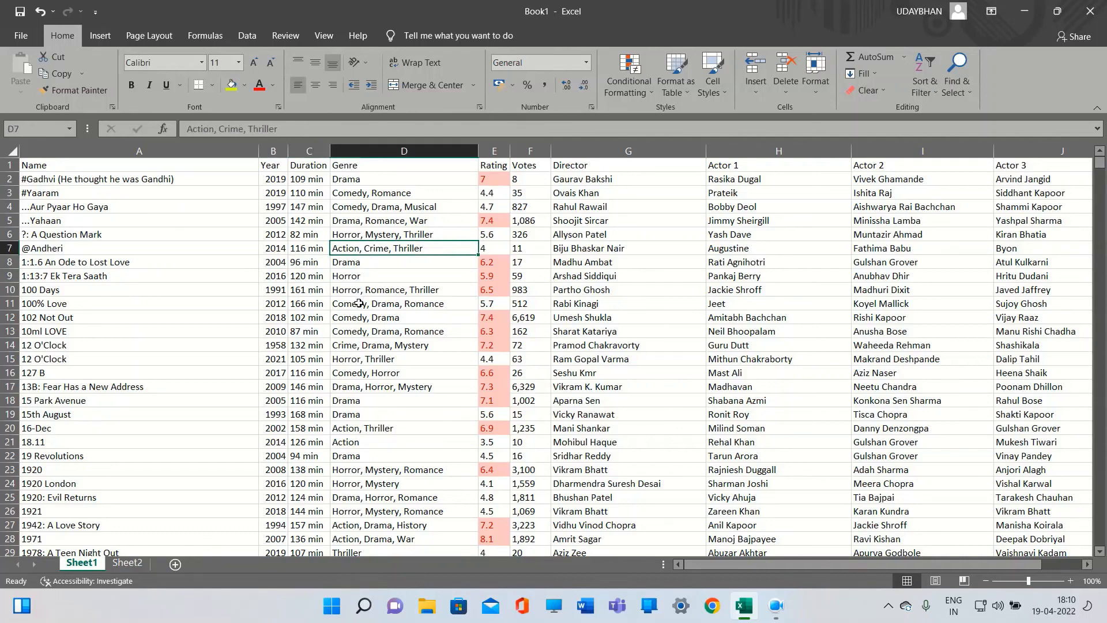
left_click(339, 291)
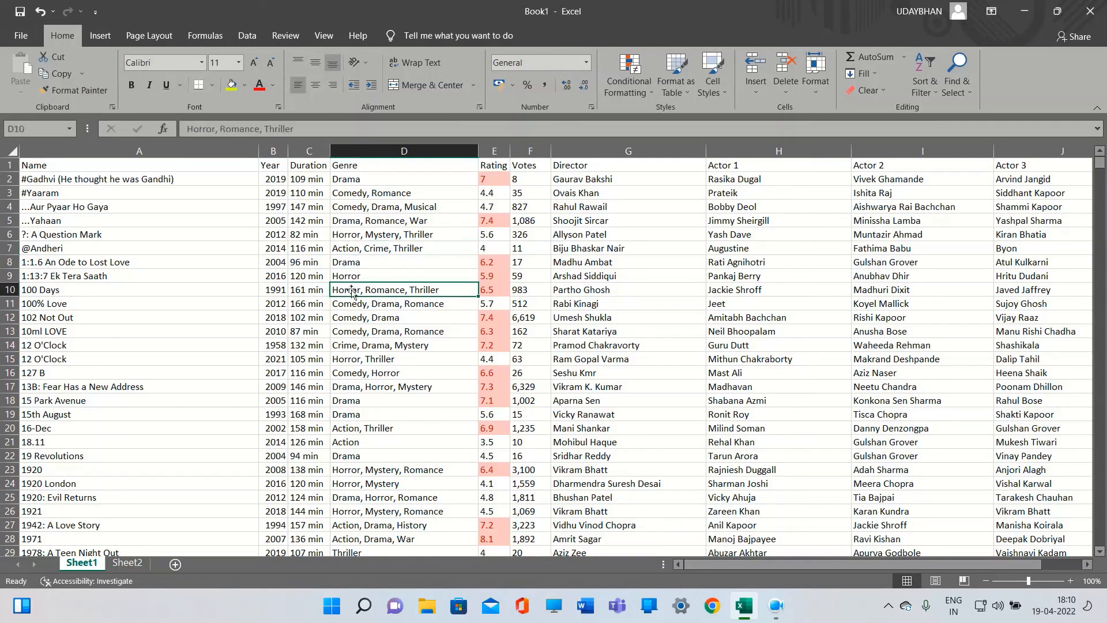
left_click(369, 321)
left_click(375, 350)
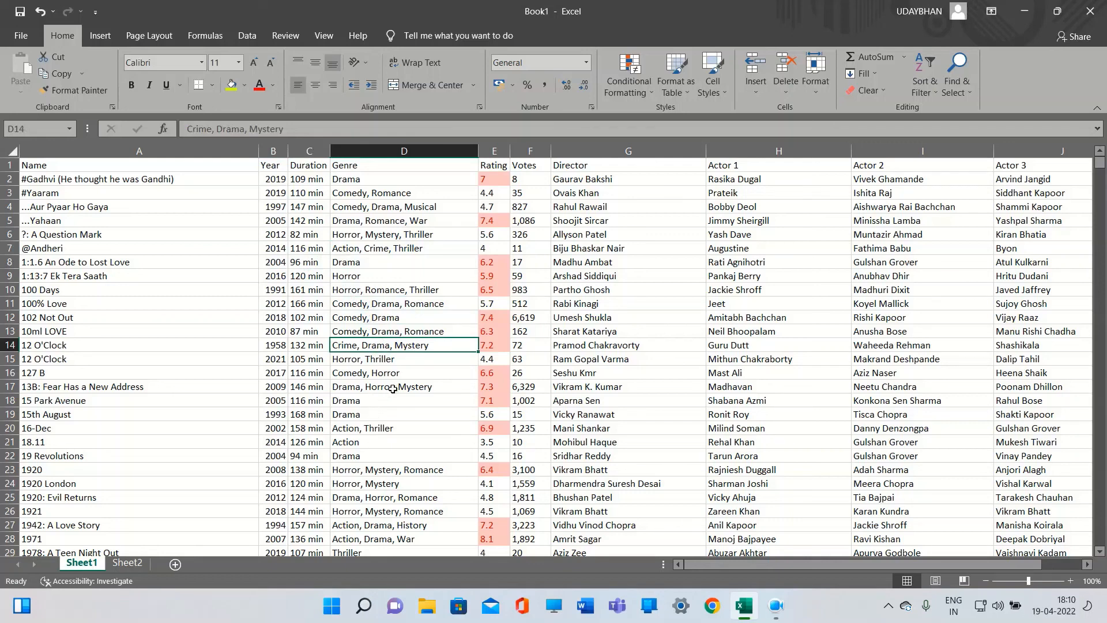
Inspect the highlighted Rating cells and the directors of the corresponding movies in the top rows
left_click(544, 355)
left_click(494, 350)
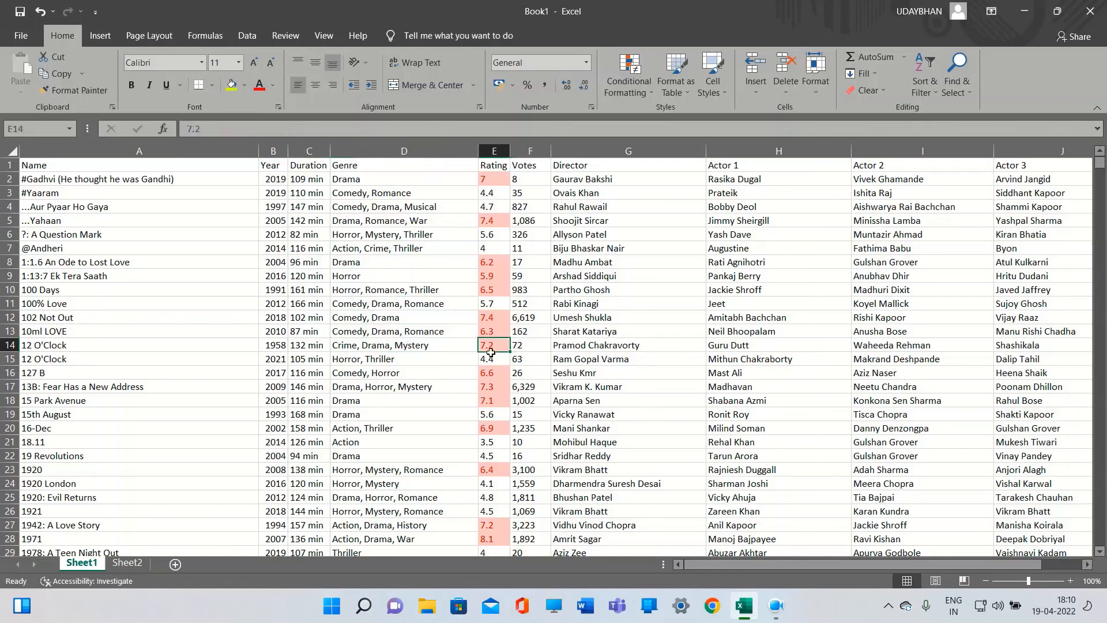
left_click(494, 335)
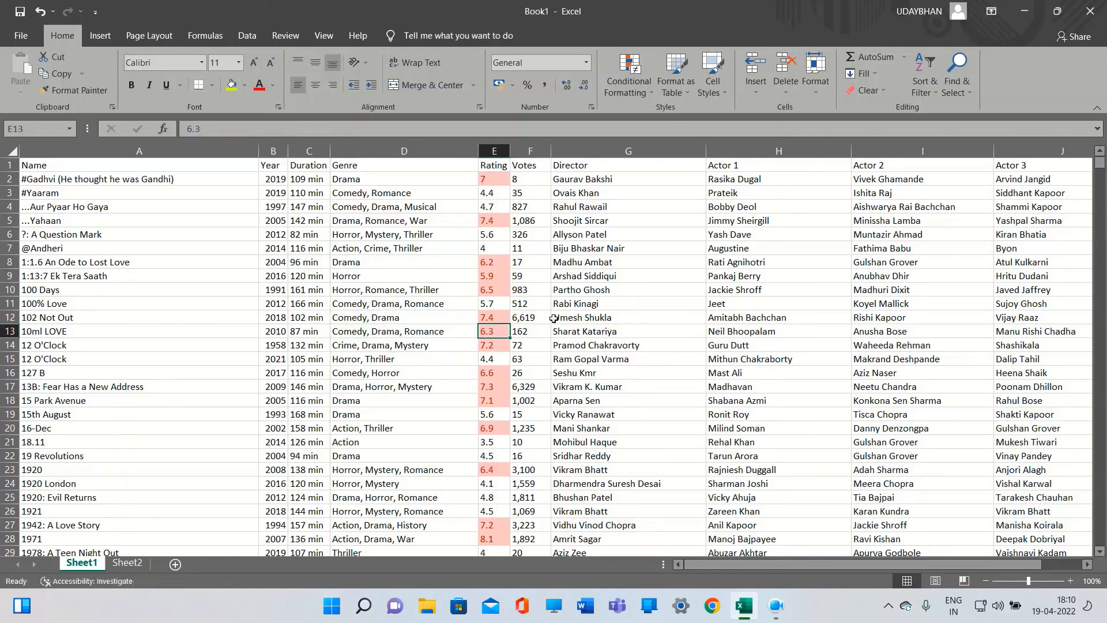
left_click(533, 321)
left_click(577, 319)
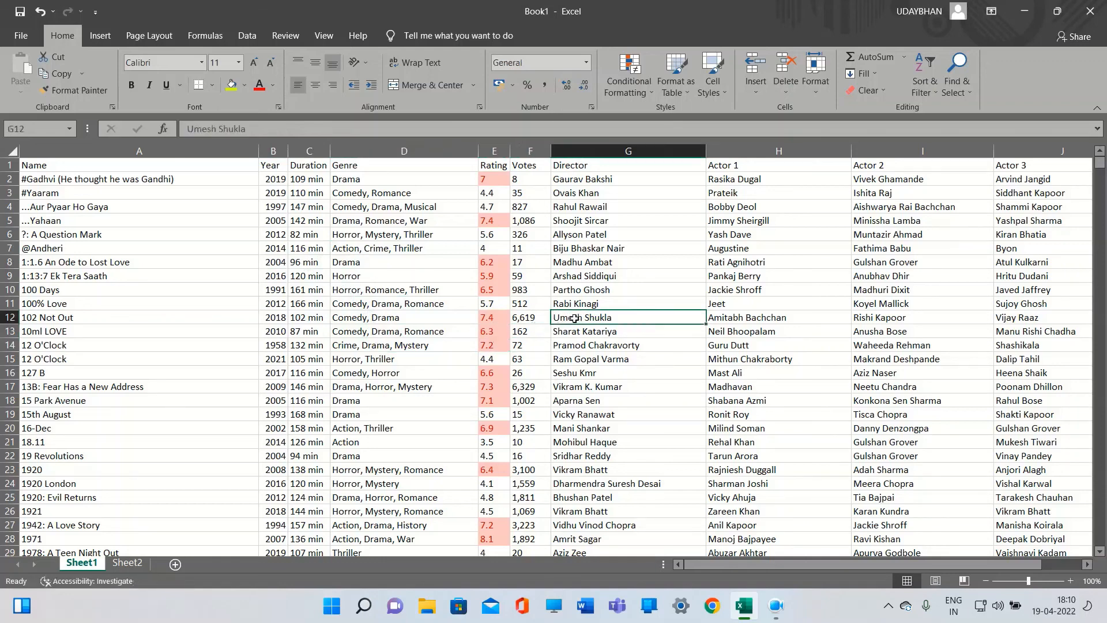
left_click(501, 296)
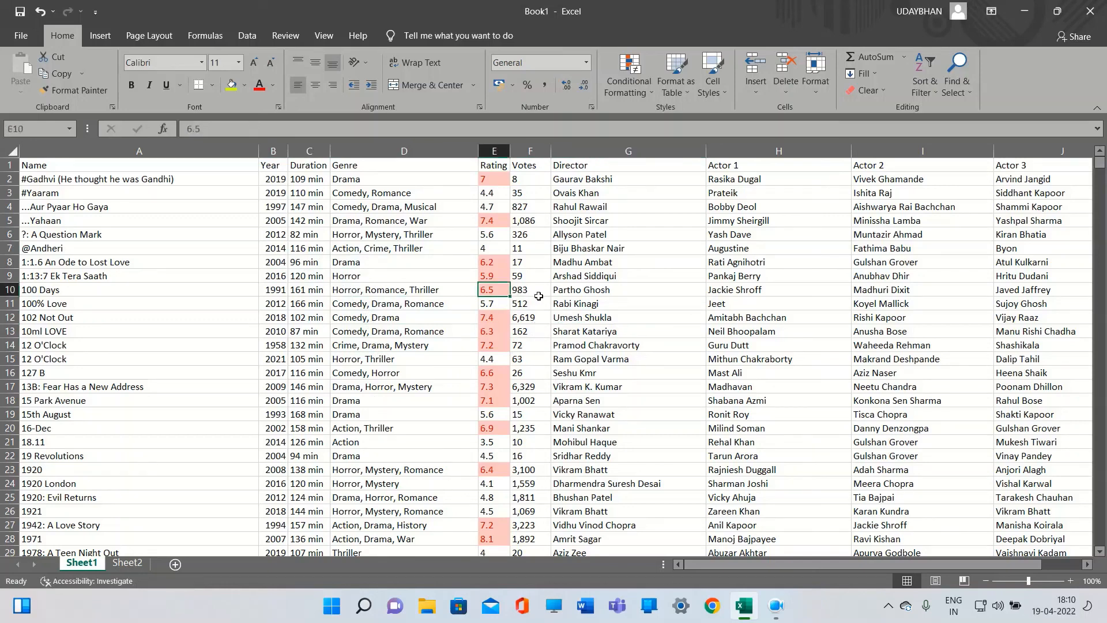
left_click(605, 318)
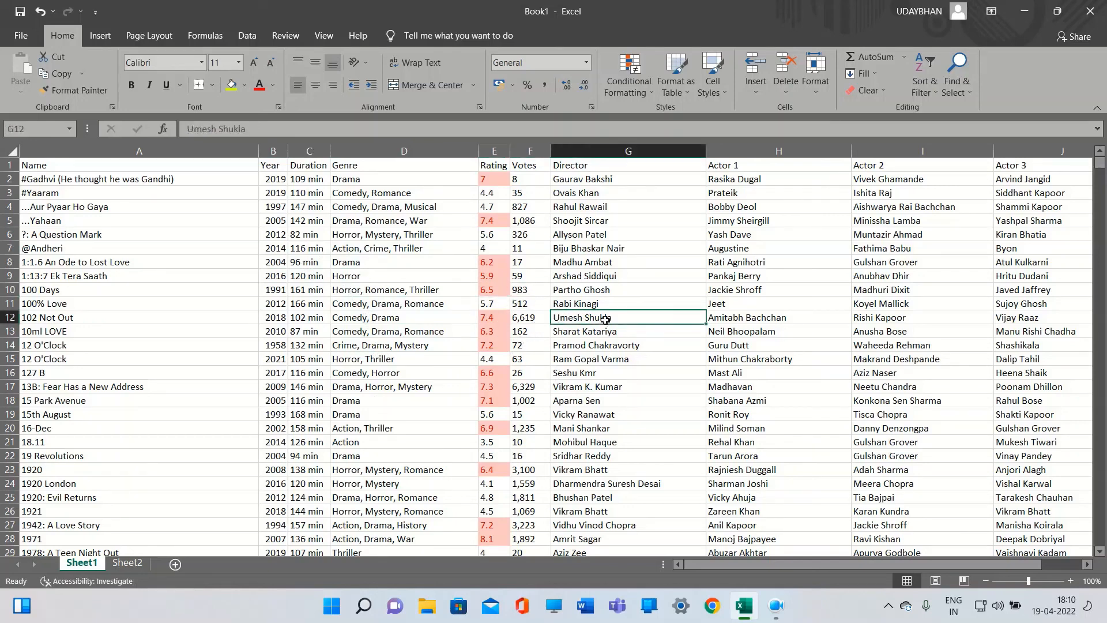
left_click(568, 307)
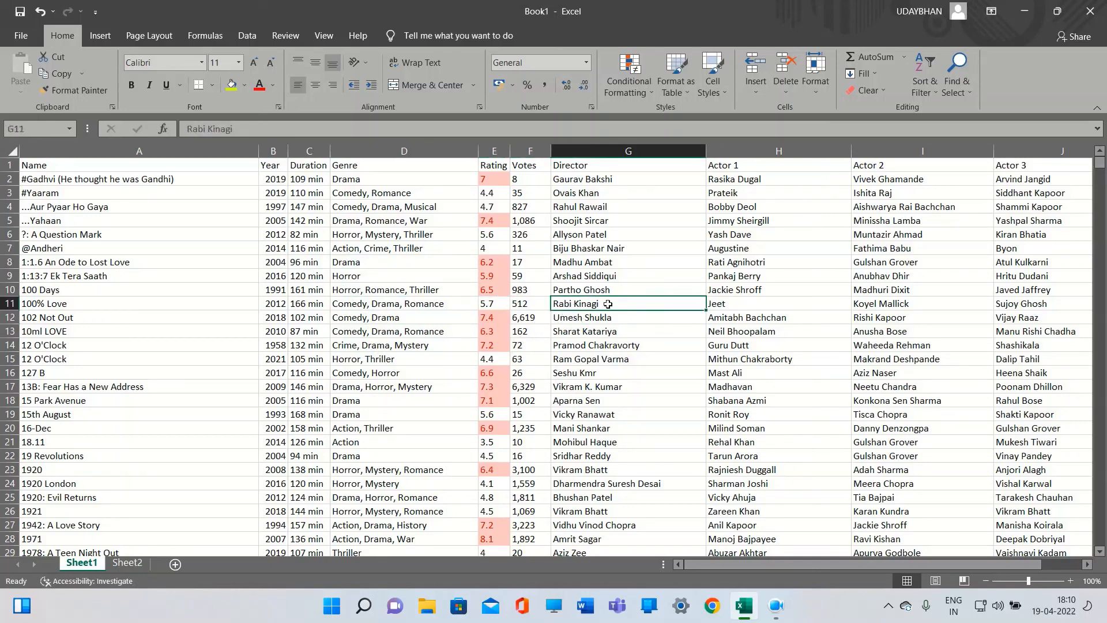
left_click(595, 296)
left_click(589, 278)
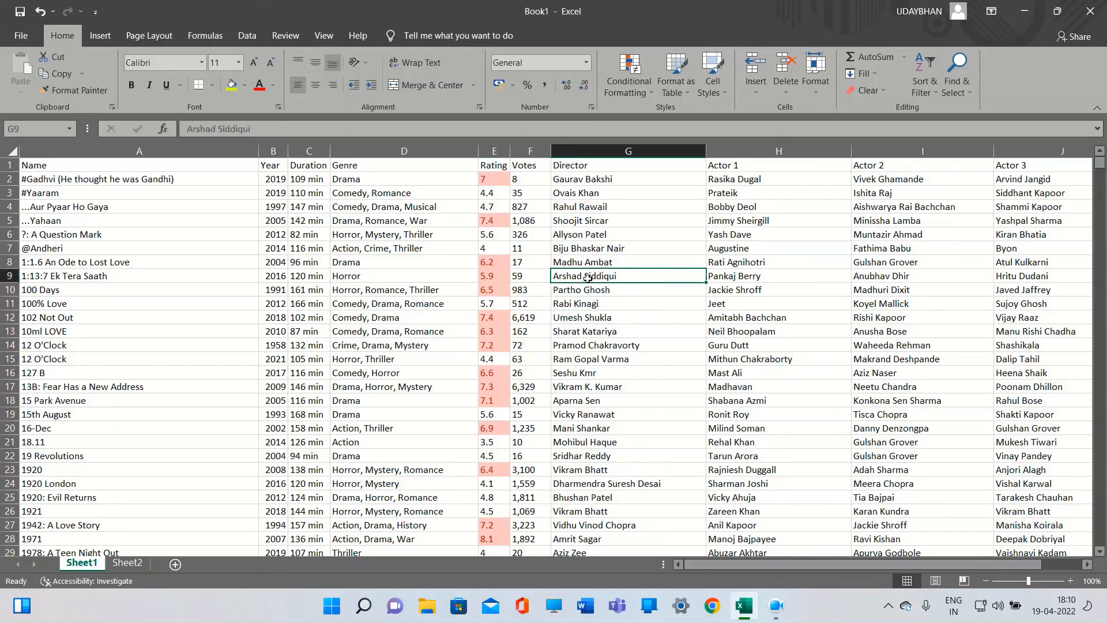
left_click(499, 331)
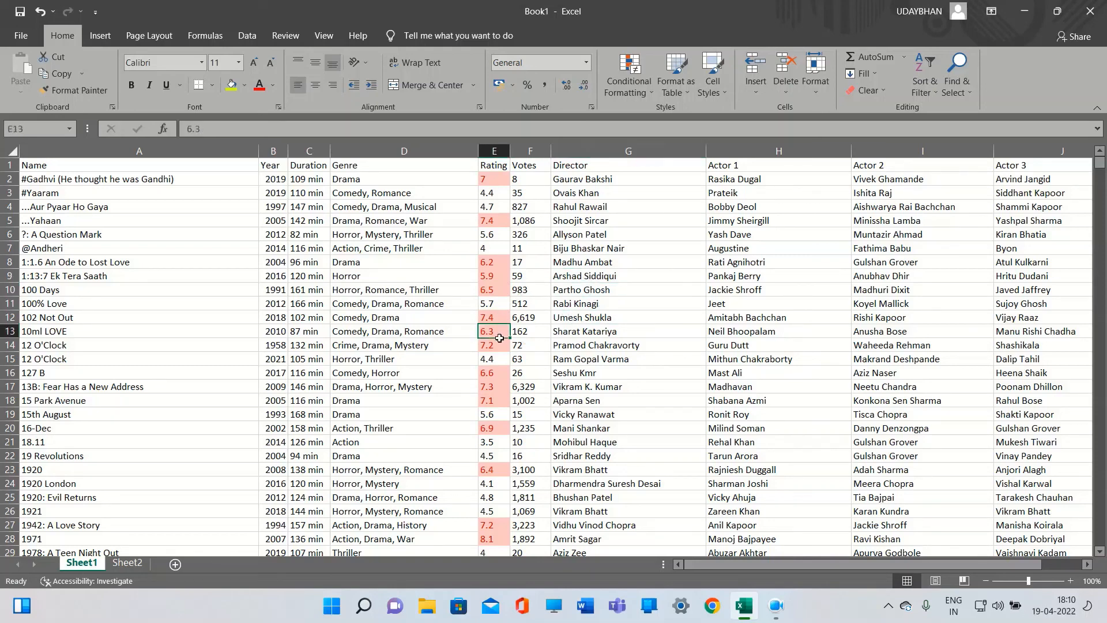